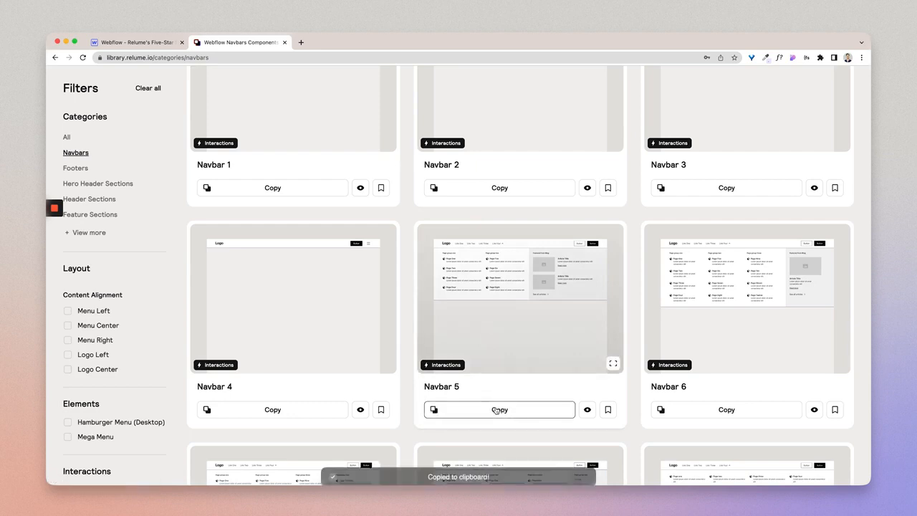
# - Switch to the Webflow site and paste the copied Navbar 5 component directly after Global Styles in the page-wrapper
pyautogui.click(148, 43)
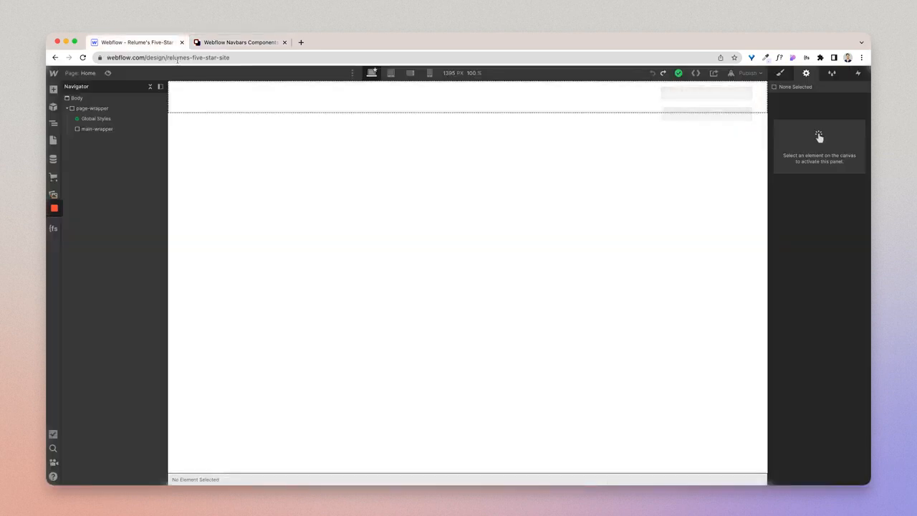
pyautogui.click(105, 119)
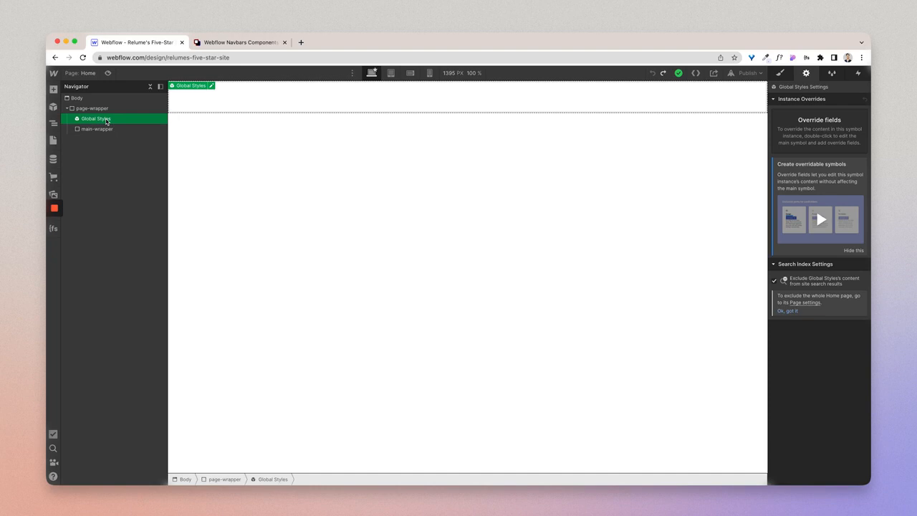
pyautogui.hotkey('ctrl', 'v')
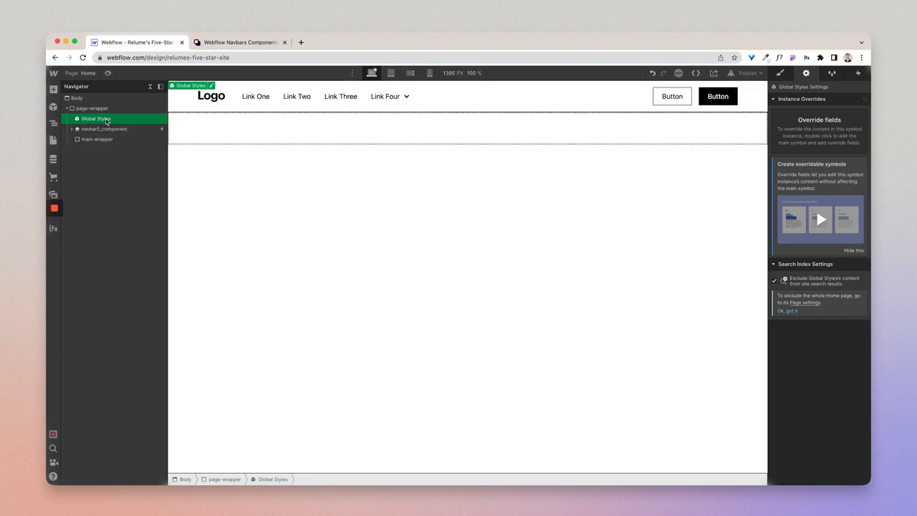
# - Expand navbar5_component and its container to examine the logo link, menu and menu button elements
pyautogui.click(110, 129)
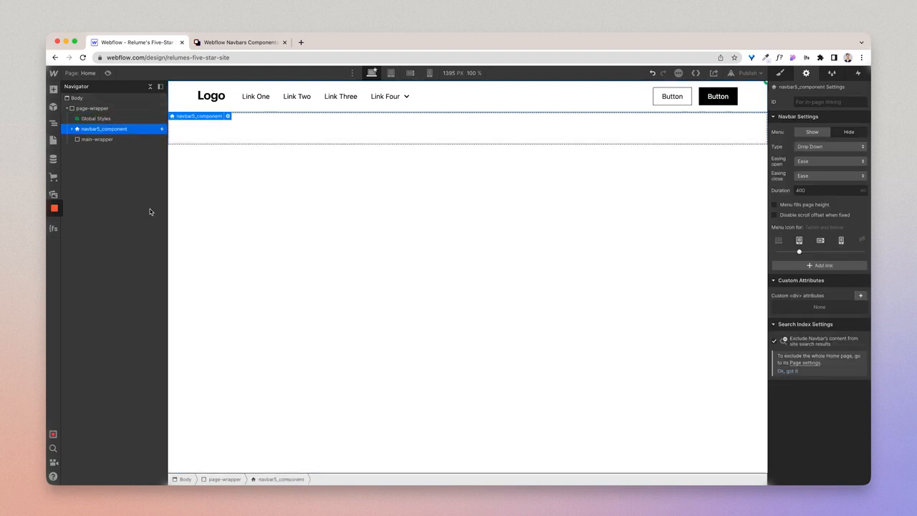
pyautogui.click(73, 130)
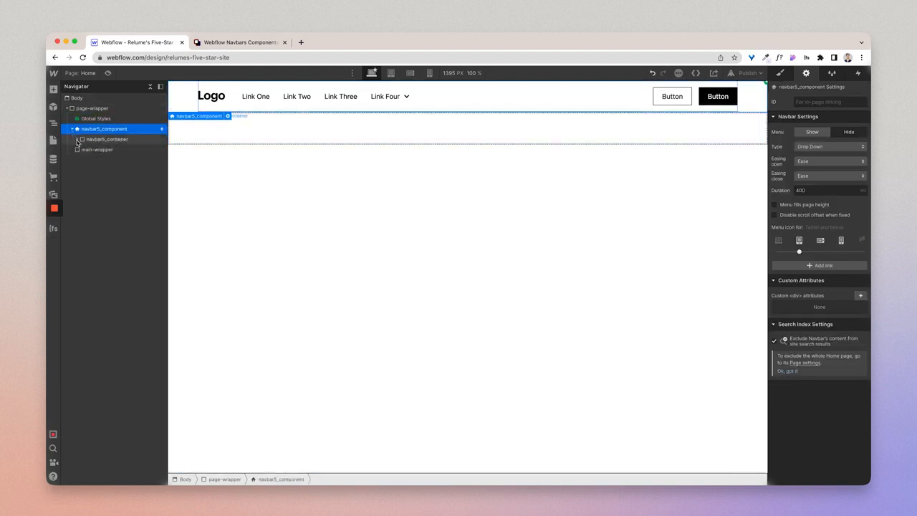
pyautogui.click(78, 139)
pyautogui.click(106, 149)
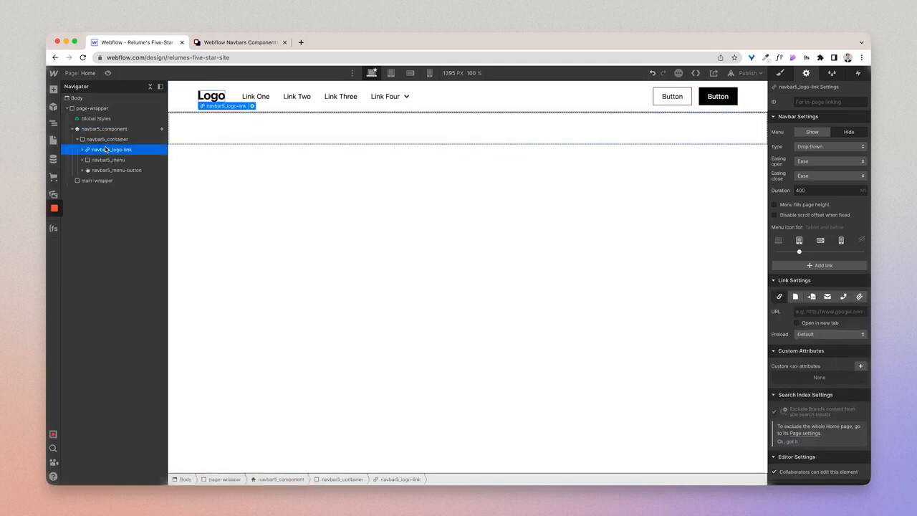
pyautogui.click(108, 159)
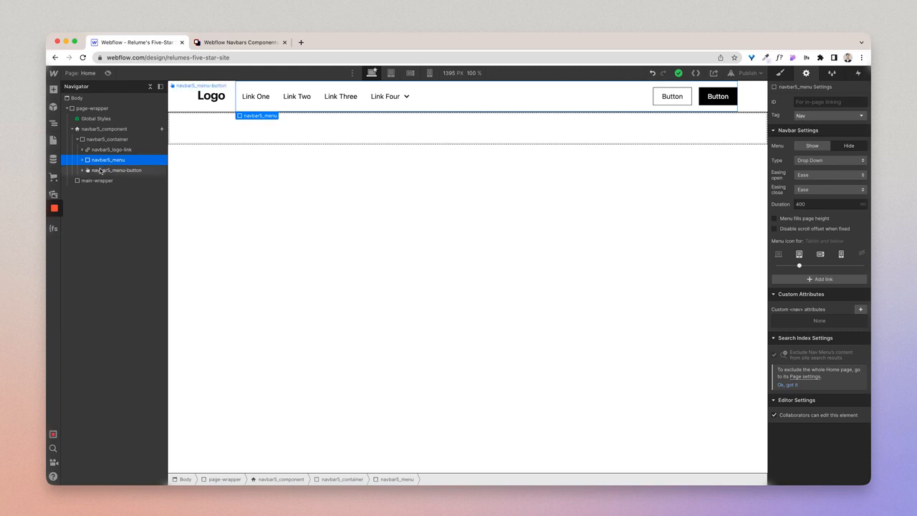
pyautogui.click(101, 171)
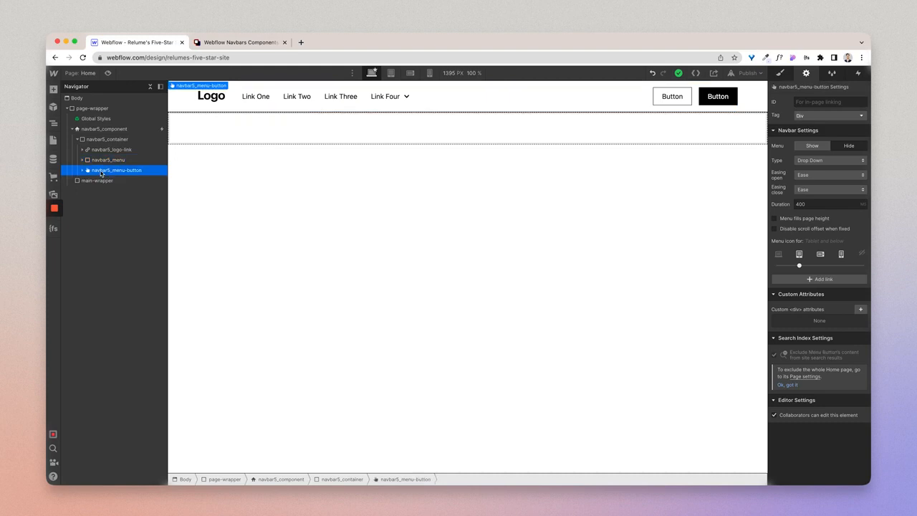
# - Preview the navbar's menu and menu button at the tablet breakpoint and return to the desktop breakpoint
pyautogui.click(390, 73)
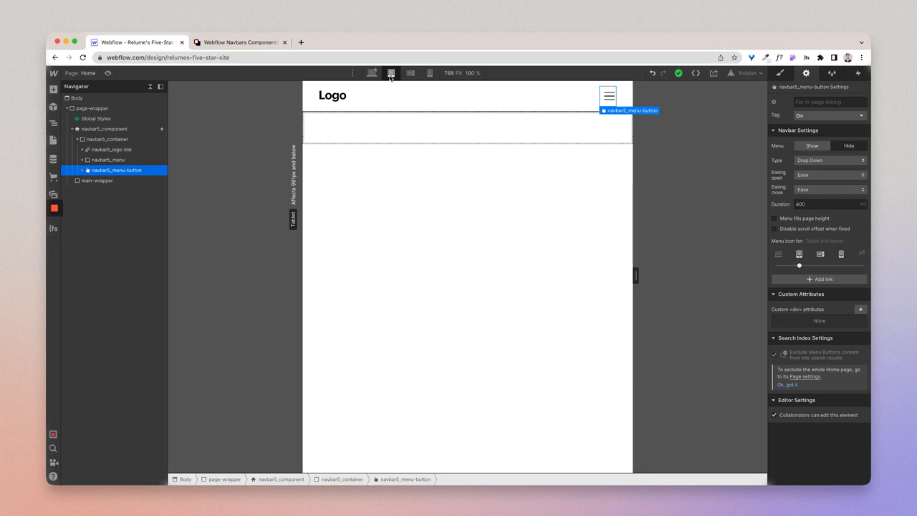
pyautogui.click(120, 163)
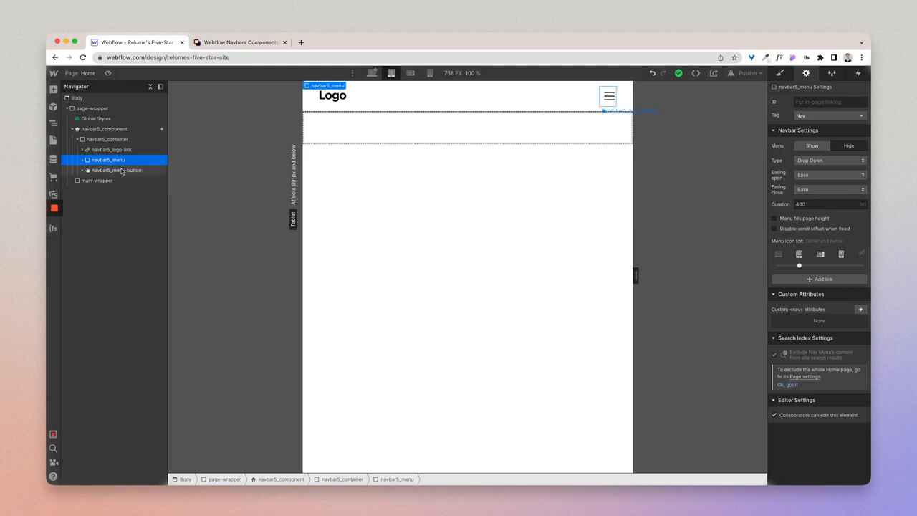
pyautogui.click(122, 172)
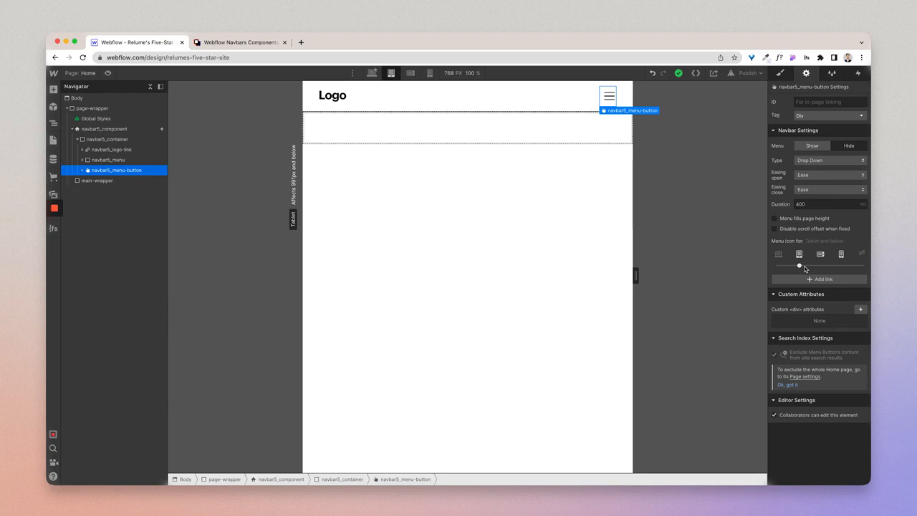
pyautogui.click(372, 72)
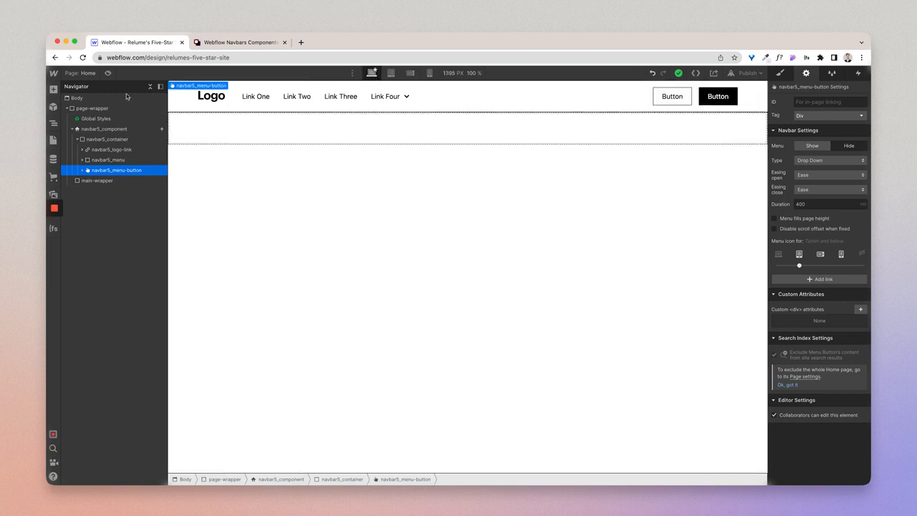
# - Review the image settings of the logo in the navbar and close them
pyautogui.click(218, 105)
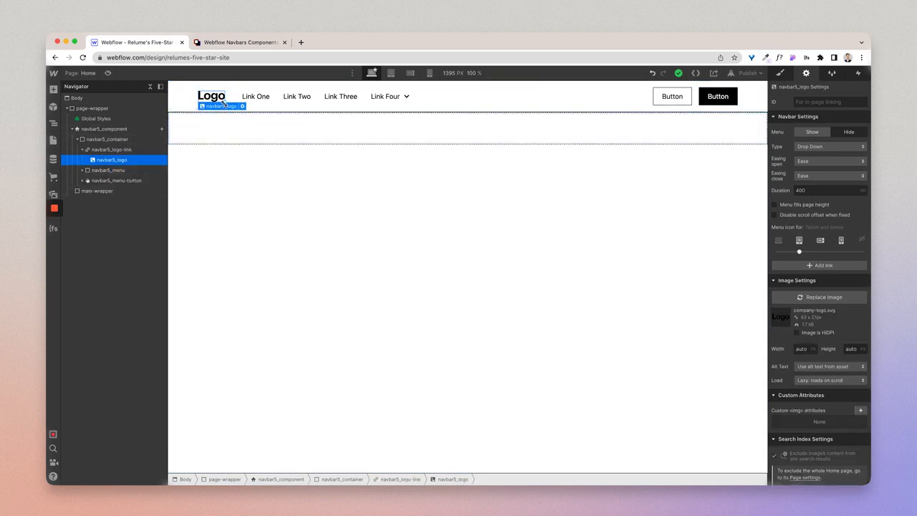
pyautogui.click(242, 106)
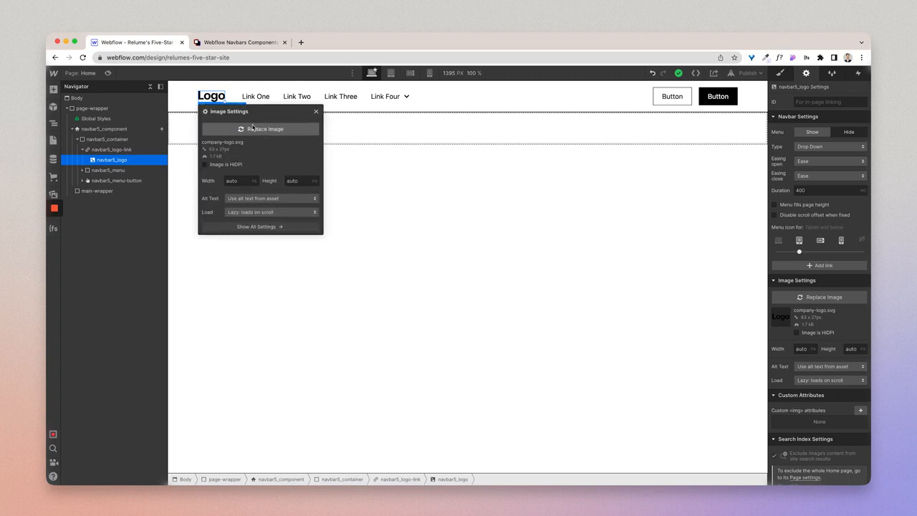
pyautogui.click(317, 112)
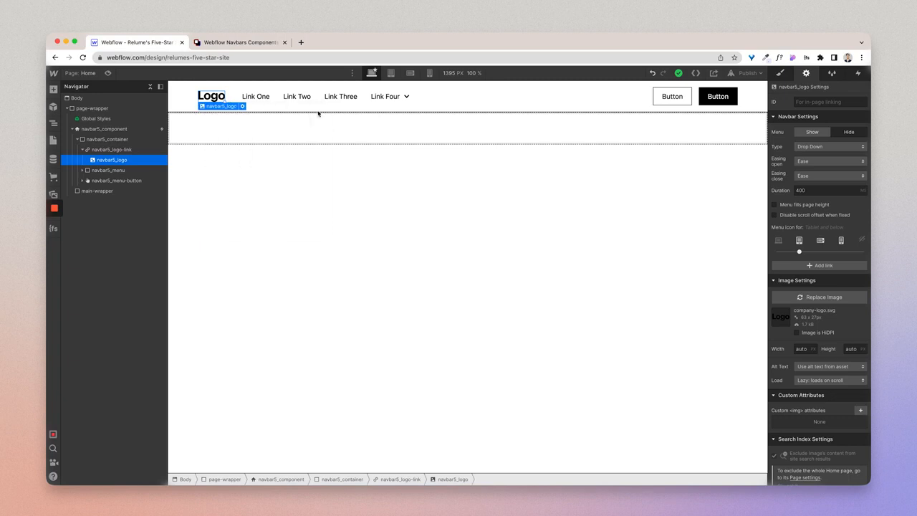
# - Change navbar5_logo-link to a page link and choose its target page
pyautogui.click(115, 149)
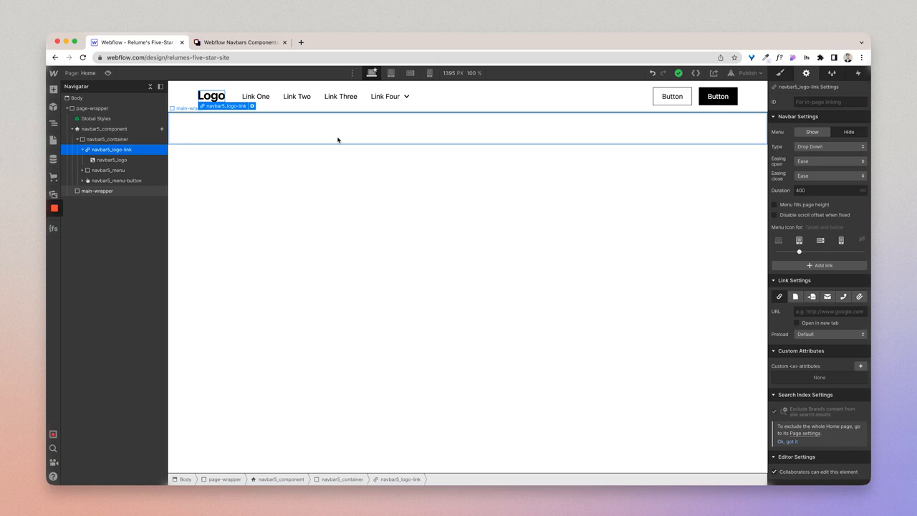
pyautogui.click(794, 298)
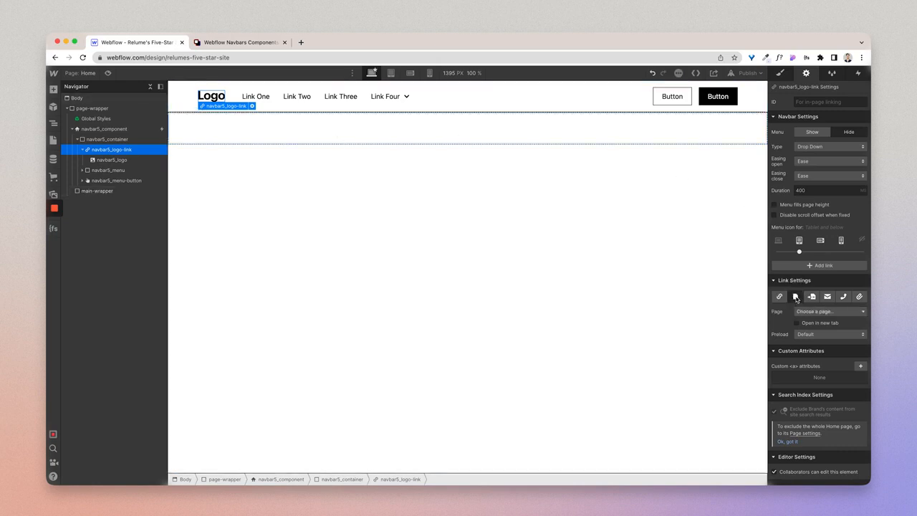
pyautogui.click(813, 311)
pyautogui.click(806, 330)
# - Expand navbar5_menu with its left and right groups to examine the nav links and buttons inside
pyautogui.click(121, 171)
pyautogui.click(82, 170)
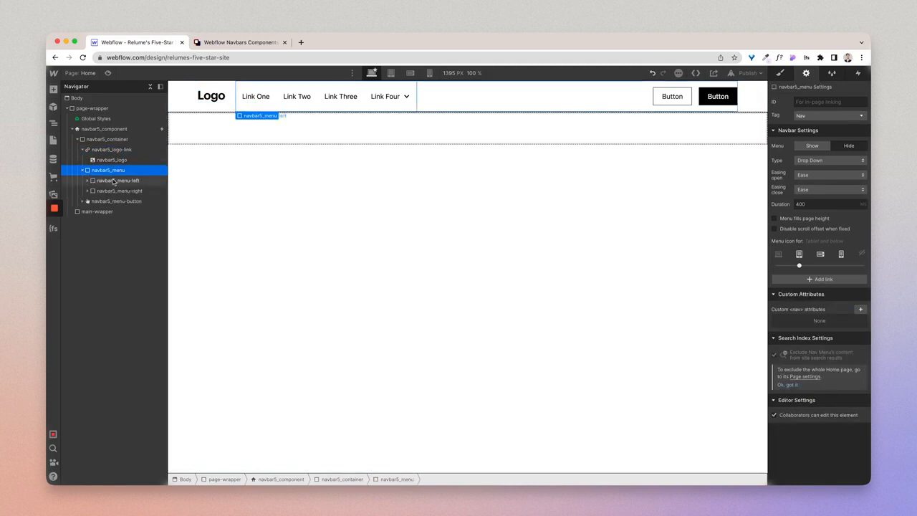
pyautogui.click(113, 181)
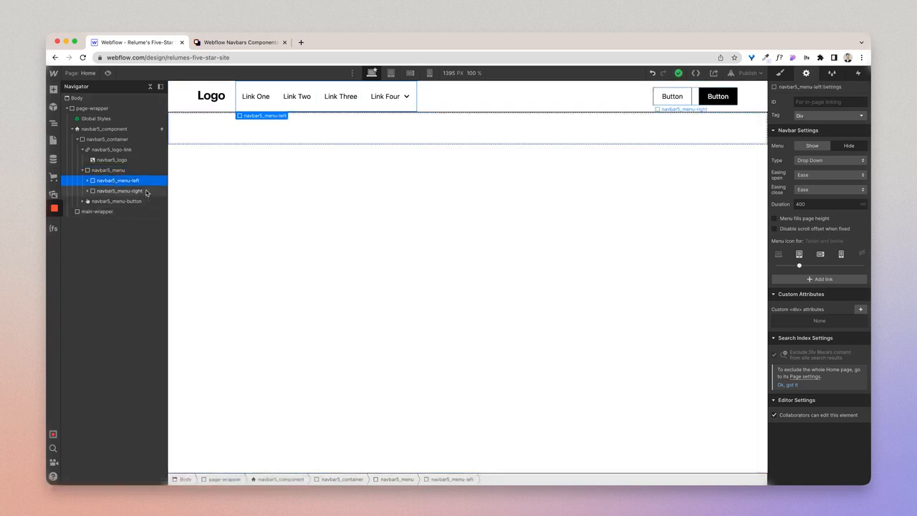
pyautogui.click(87, 180)
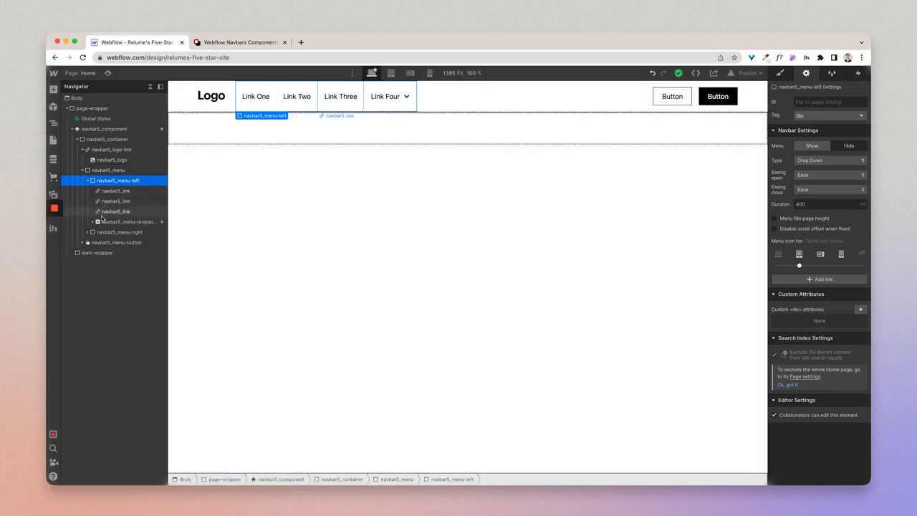
pyautogui.click(88, 233)
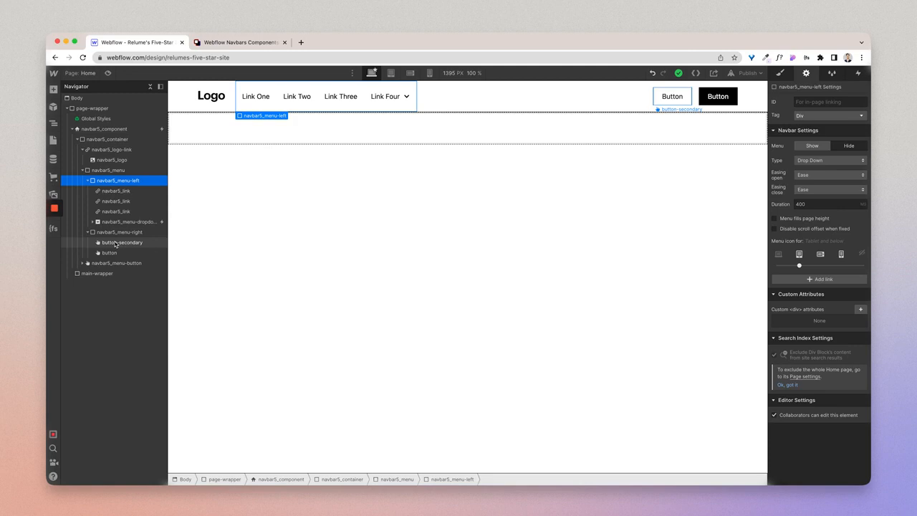
pyautogui.click(117, 192)
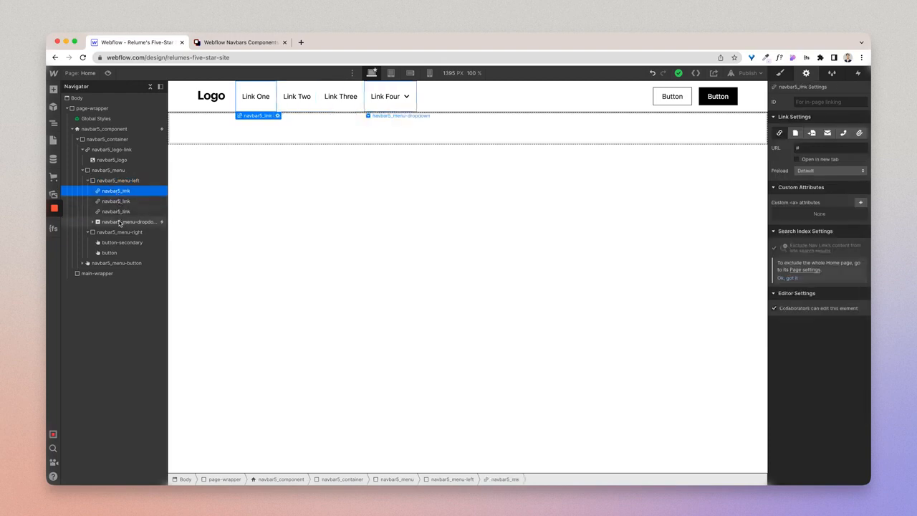
# - Show the Link Four dropdown's menu on the canvas and expand navbar5_menu-dropdown, widening the Navigator to read its element names
pyautogui.click(120, 222)
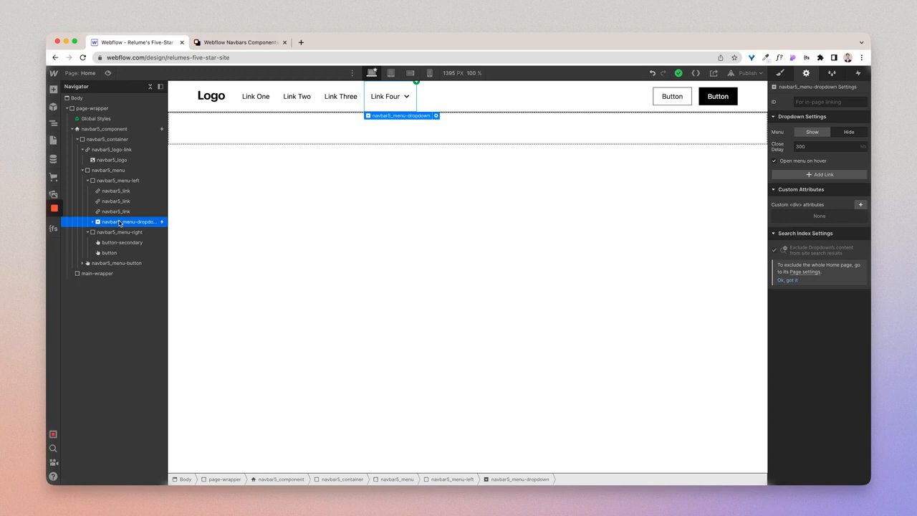
pyautogui.click(816, 133)
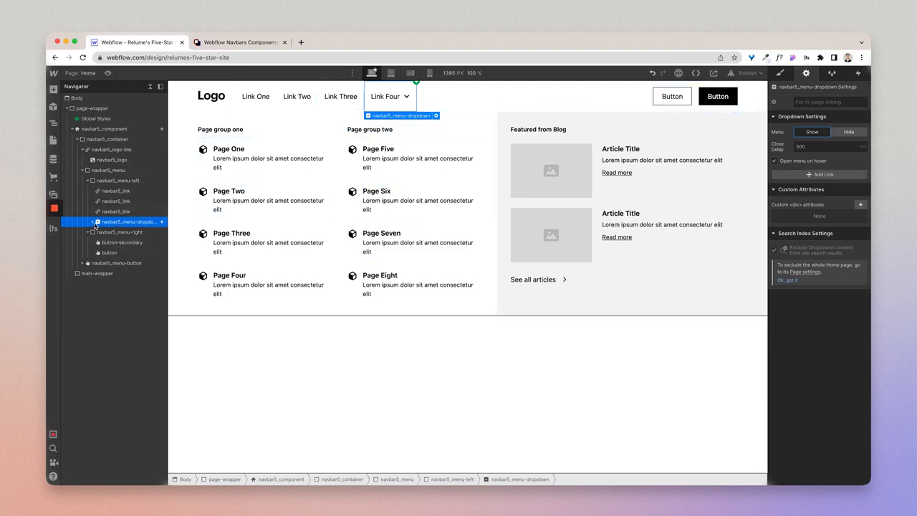
pyautogui.click(94, 222)
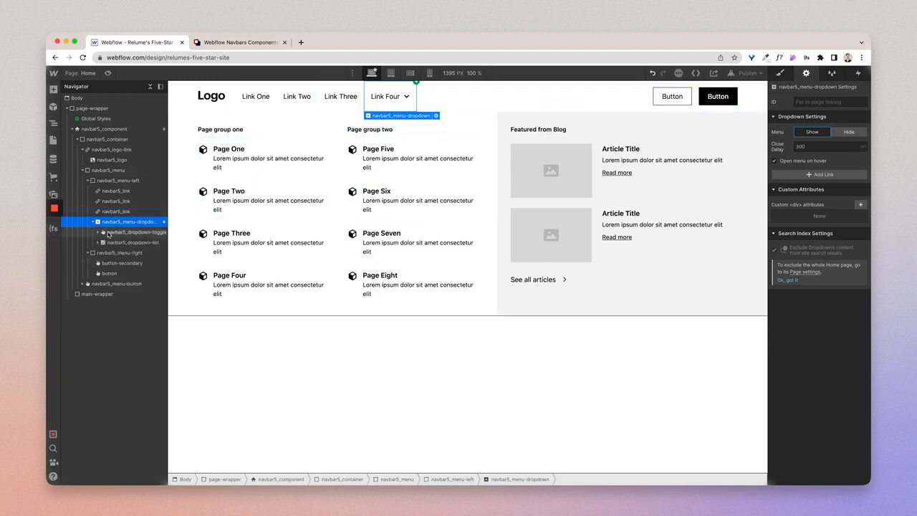
pyautogui.click(107, 231)
pyautogui.click(111, 221)
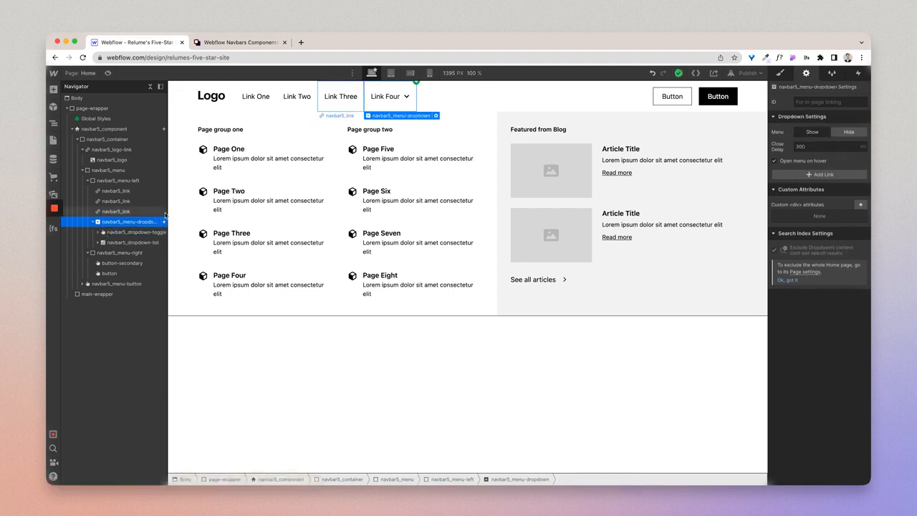
pyautogui.moveTo(165, 212); pyautogui.dragTo(179, 215)
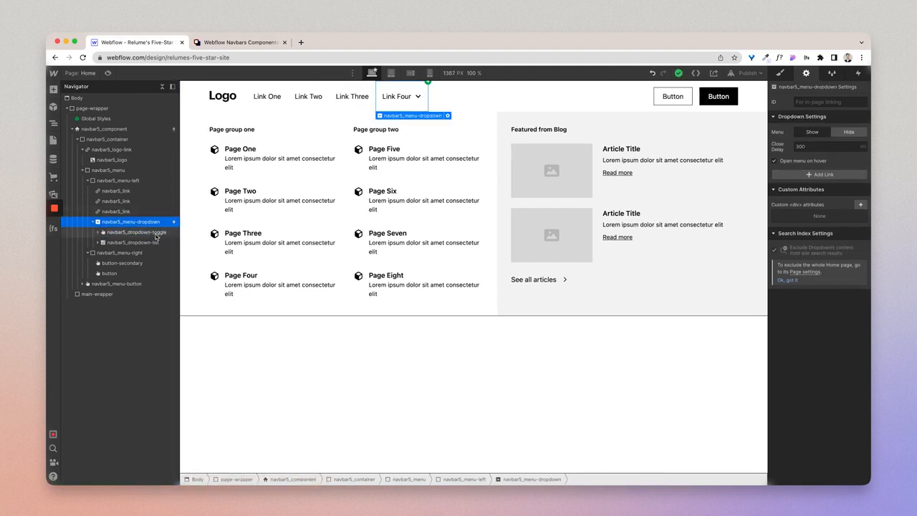
# - Toggle the Link Four dropdown's menu between hidden and shown, and switch its open-on-hover option off and back on
pyautogui.click(156, 236)
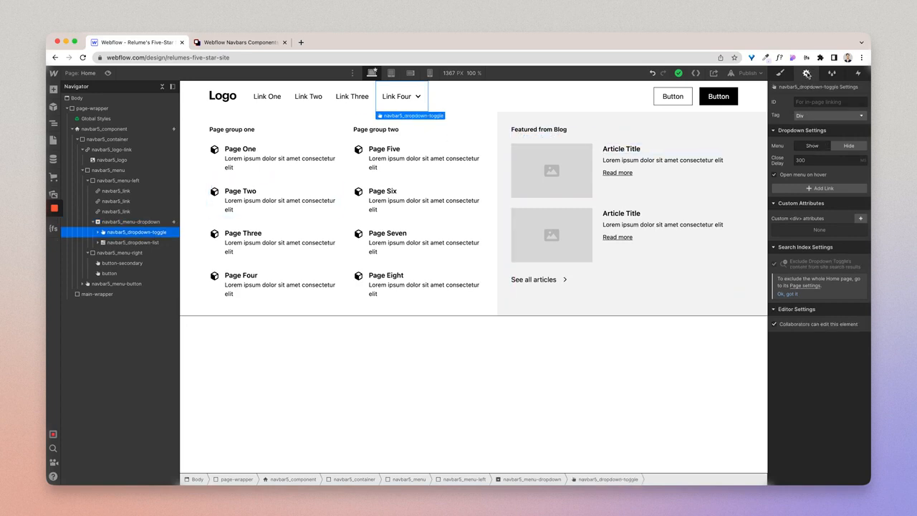
pyautogui.click(847, 146)
pyautogui.click(812, 146)
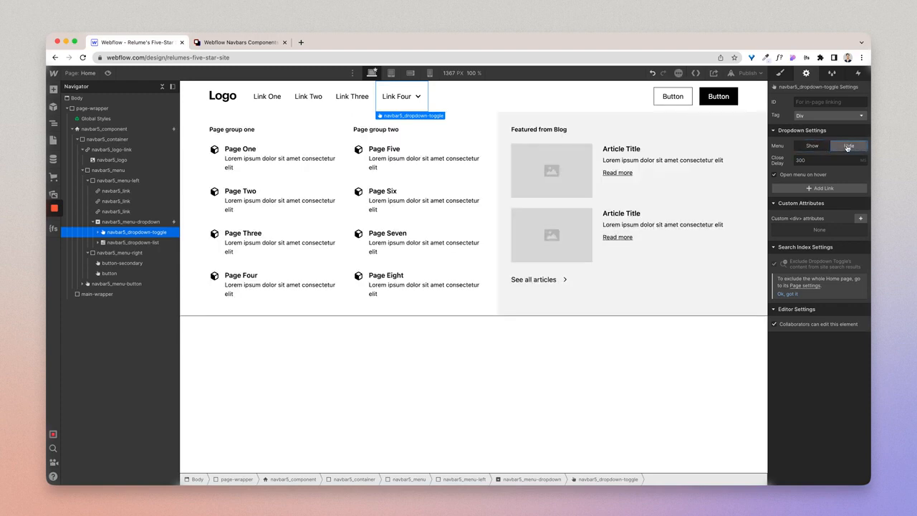
pyautogui.click(847, 146)
pyautogui.click(821, 146)
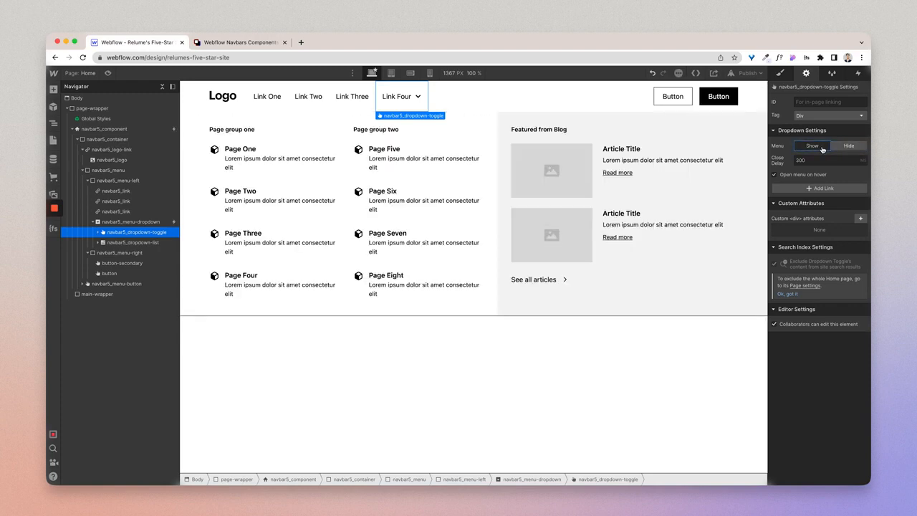
pyautogui.click(774, 175)
pyautogui.click(774, 175)
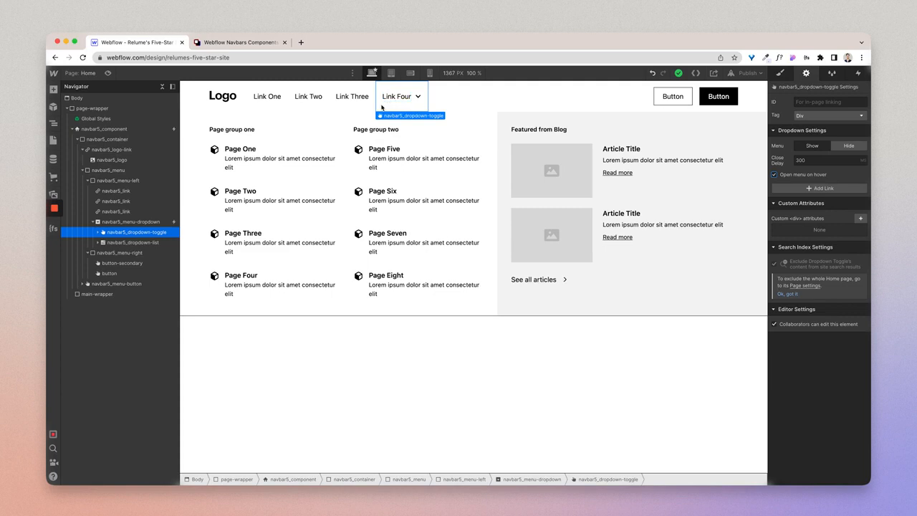
# - Collapse and duplicate navbar5_menu-dropdown in the left menu, and undo the duplication
pyautogui.click(108, 222)
pyautogui.click(94, 221)
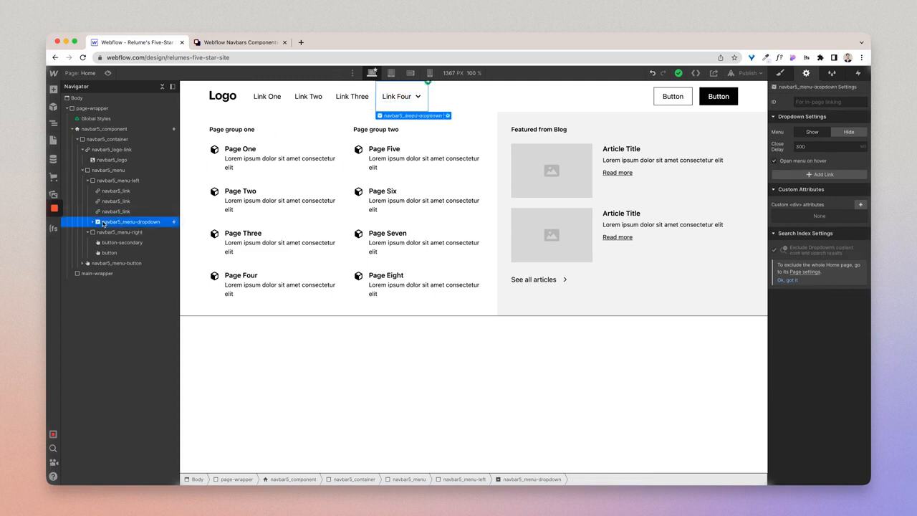
pyautogui.press('super+d')
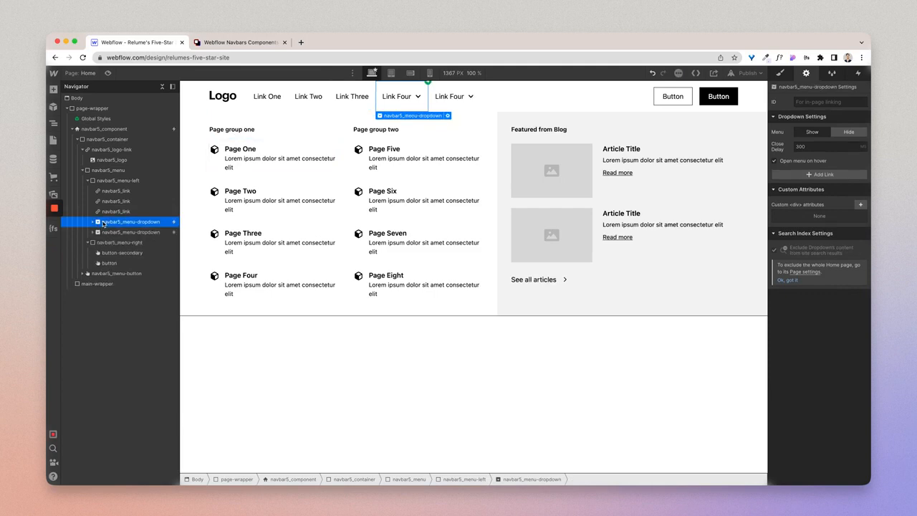
pyautogui.press('super+z')
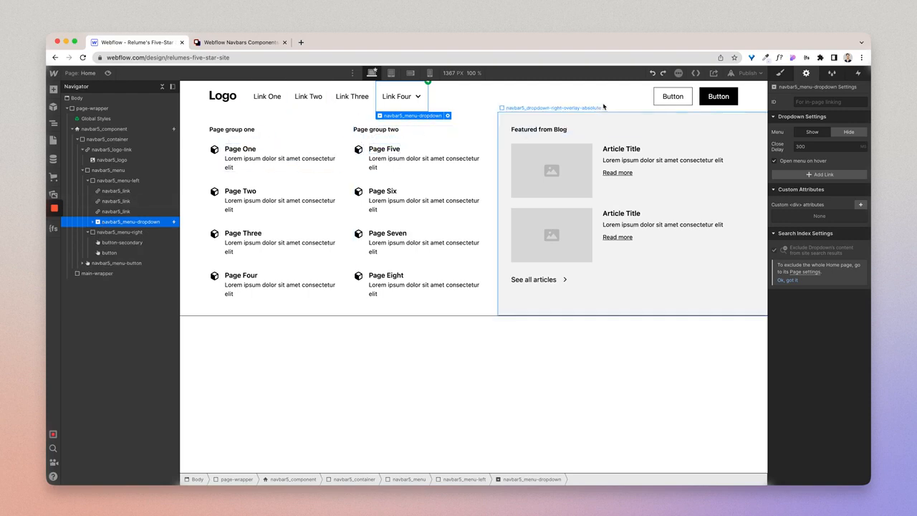
# - Select the navbar's secondary and primary buttons in turn to examine their class names and link settings
pyautogui.click(671, 105)
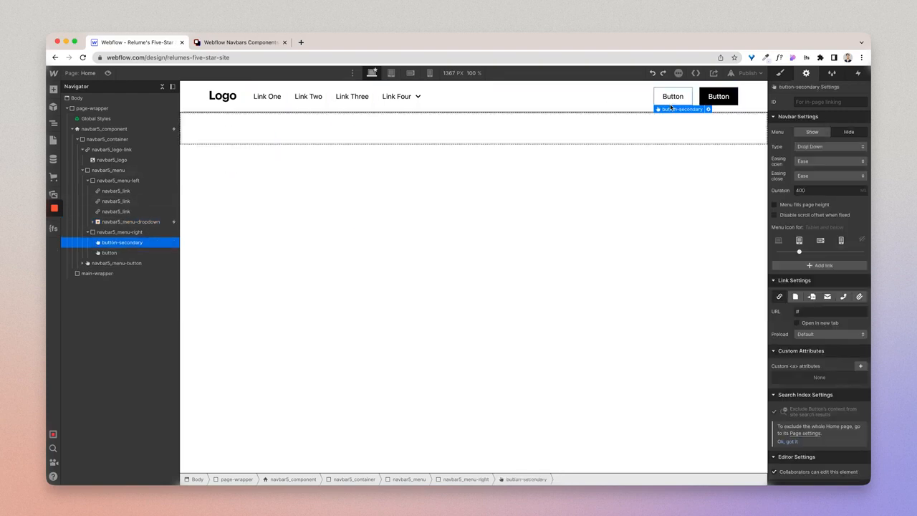
pyautogui.click(720, 96)
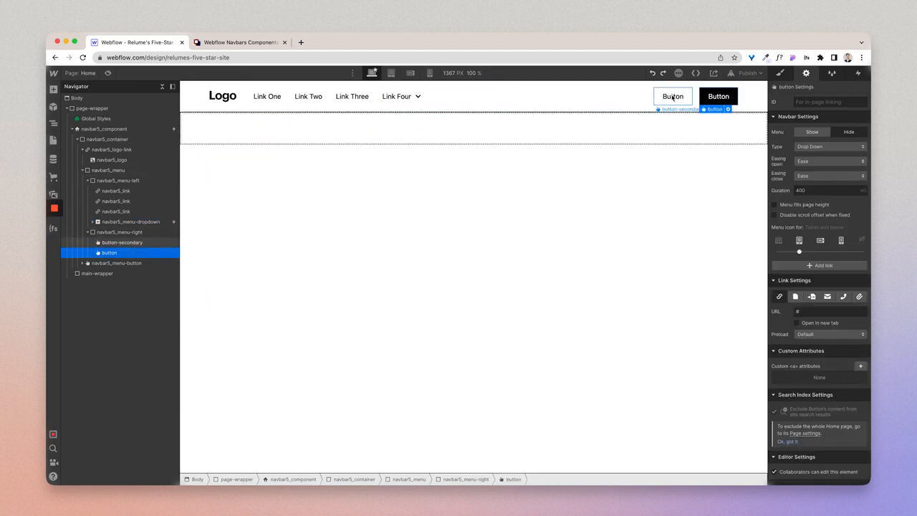
pyautogui.click(672, 97)
pyautogui.click(720, 96)
pyautogui.click(674, 96)
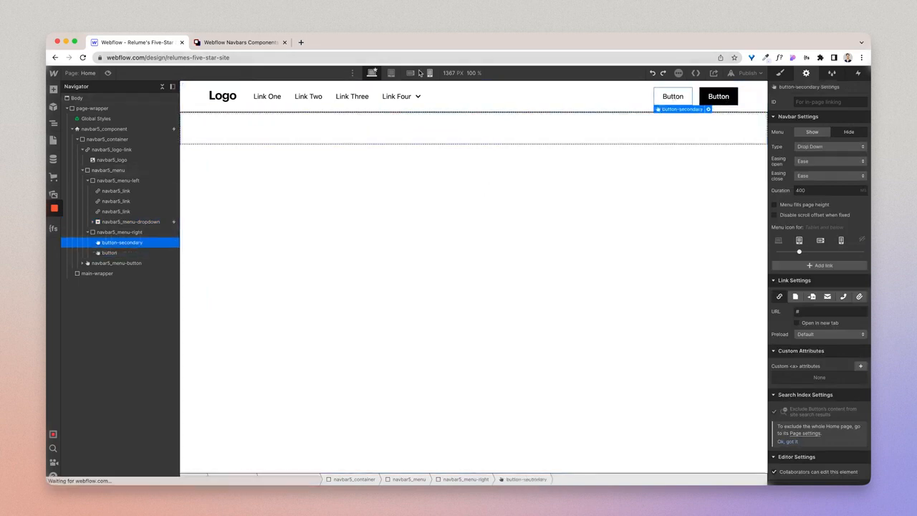
# - Preview the site at the tablet breakpoint and open and close the navbar's hamburger menu
pyautogui.click(391, 73)
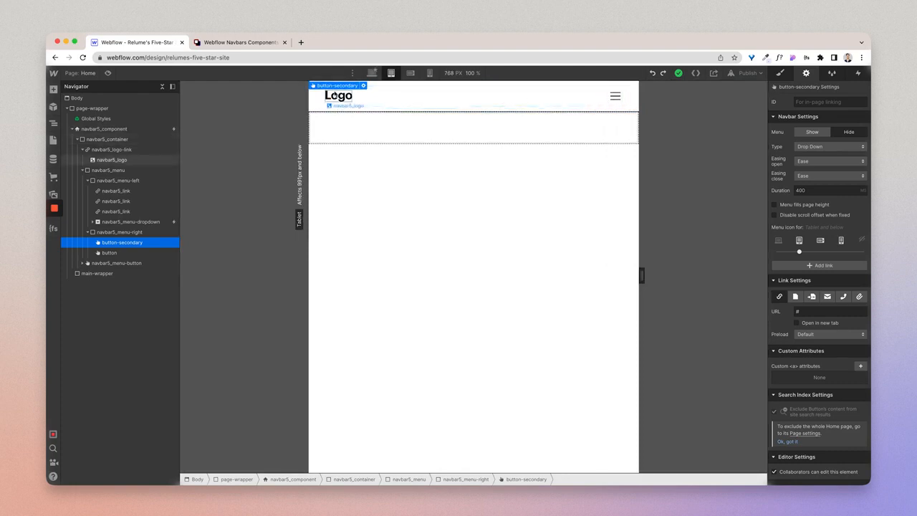
pyautogui.click(108, 72)
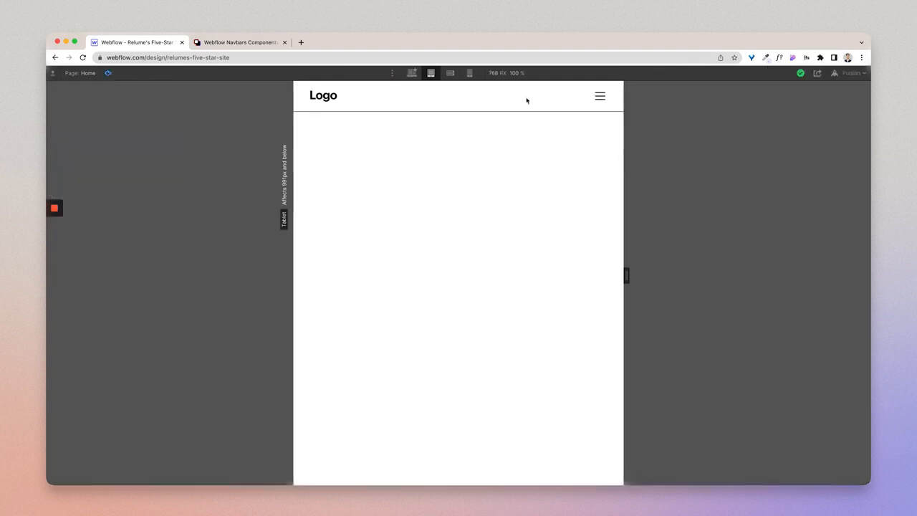
pyautogui.click(602, 99)
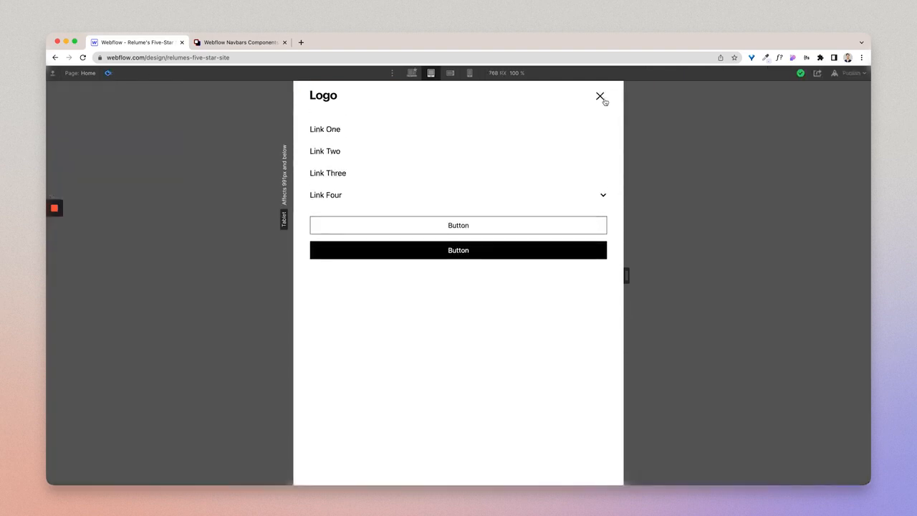
pyautogui.click(603, 100)
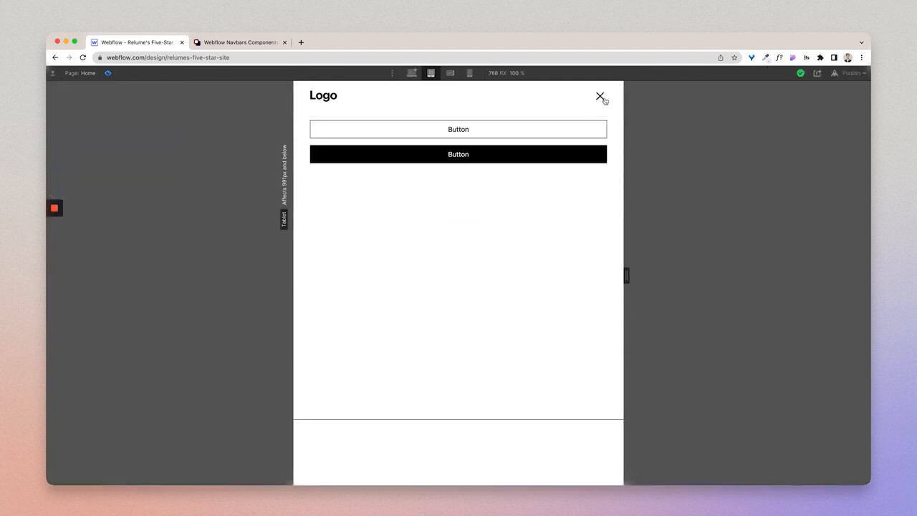
pyautogui.click(603, 96)
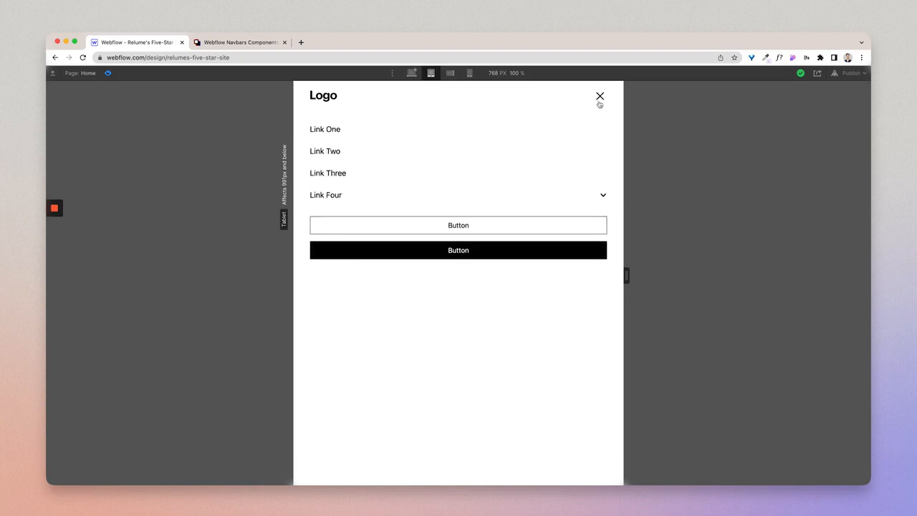
# - Expand the Link Four dropdown in the tablet preview, look through its content, close the menu and return to the desktop Designer view
pyautogui.click(598, 195)
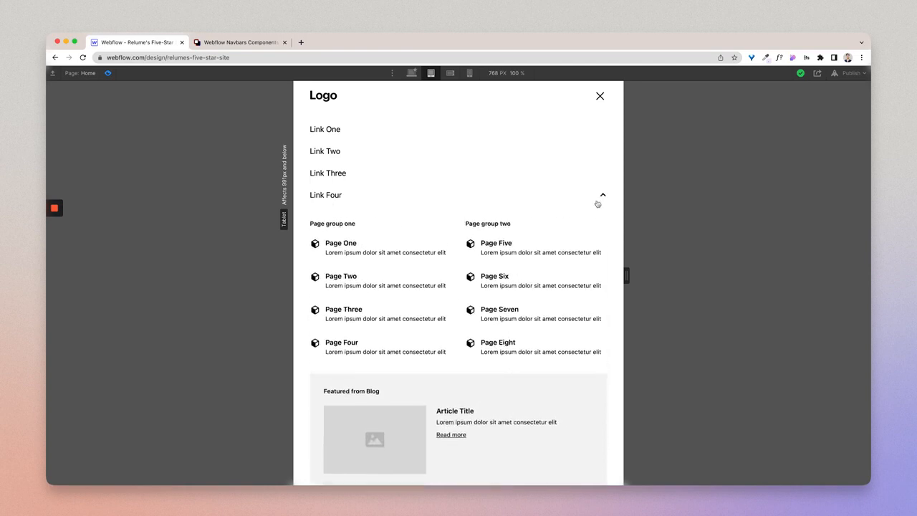
pyautogui.scroll(-5, 591, 247)
pyautogui.scroll(4, 592, 248)
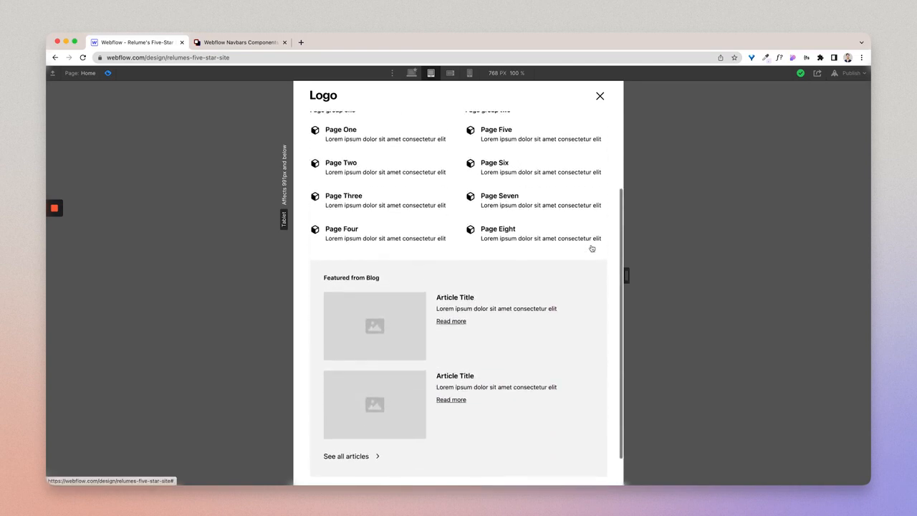
pyautogui.click(600, 96)
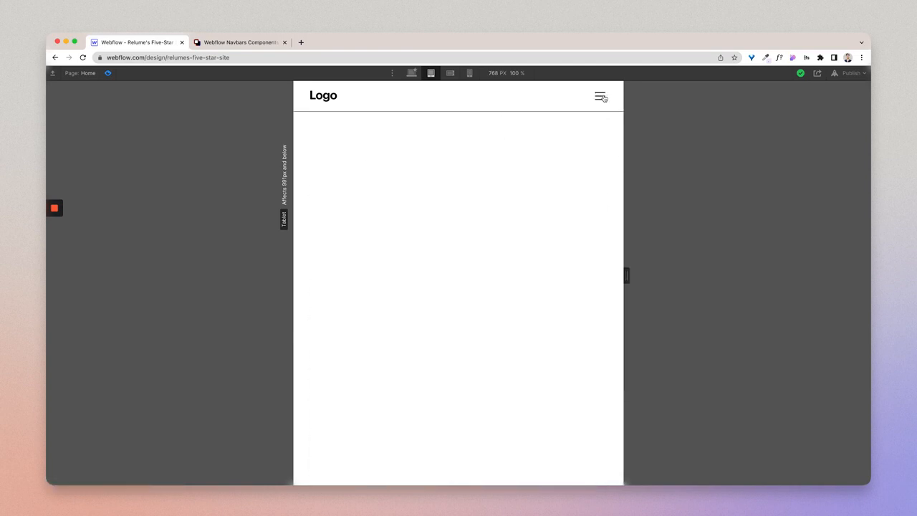
pyautogui.click(412, 72)
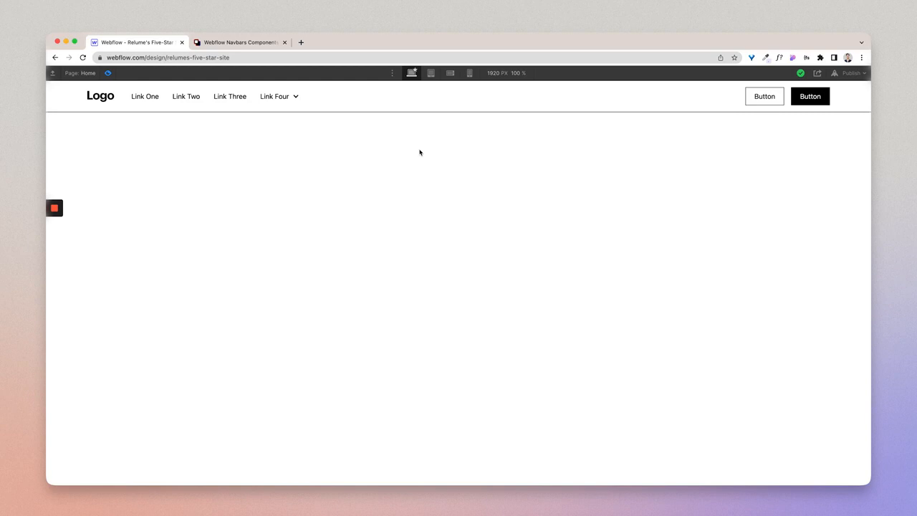
pyautogui.press('super+shift+p')
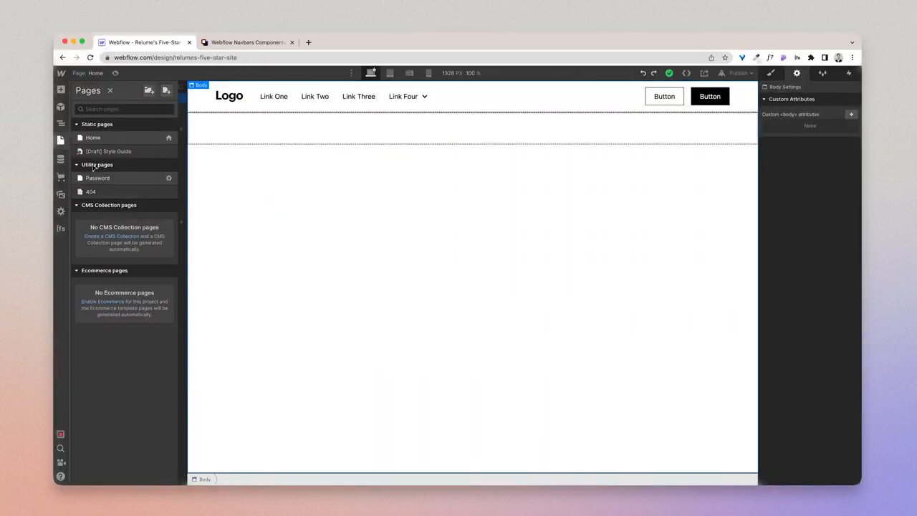
# - Upload all files from the Navbar Demo Assets folder on the Desktop to the site's assets
pyautogui.click(61, 194)
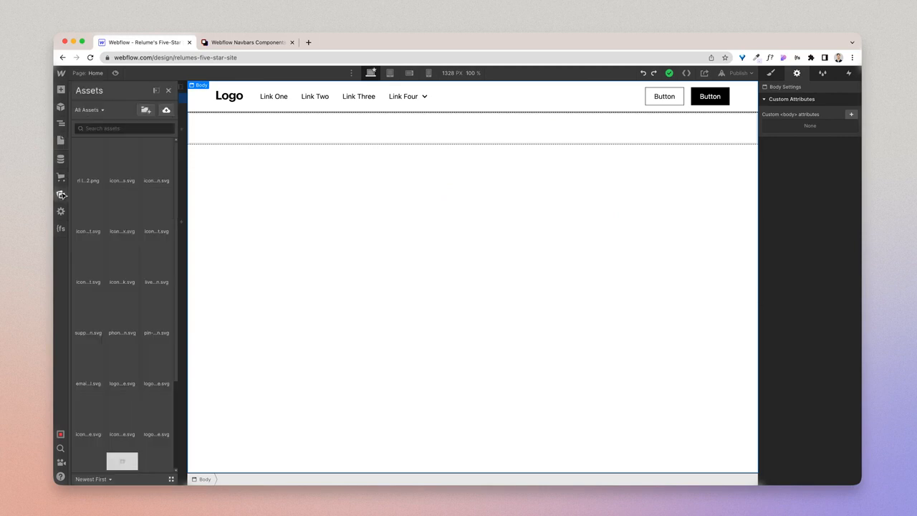
pyautogui.click(167, 111)
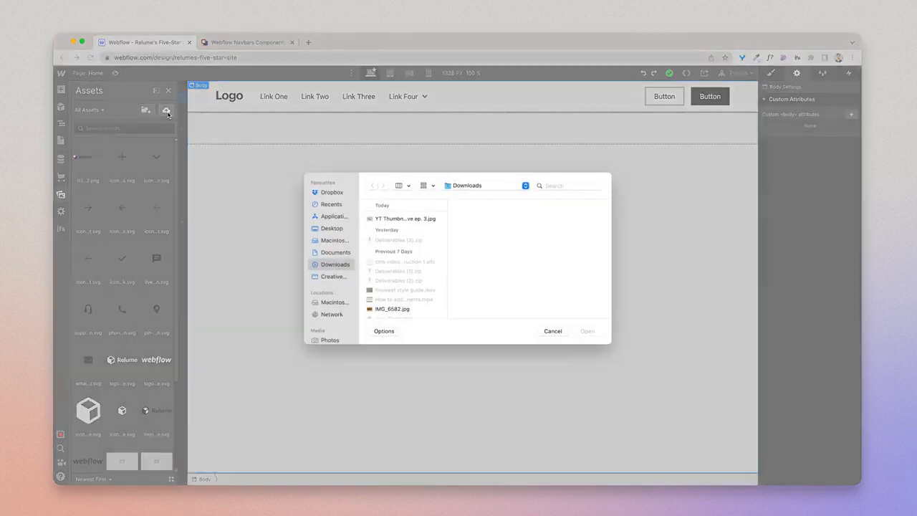
pyautogui.click(331, 228)
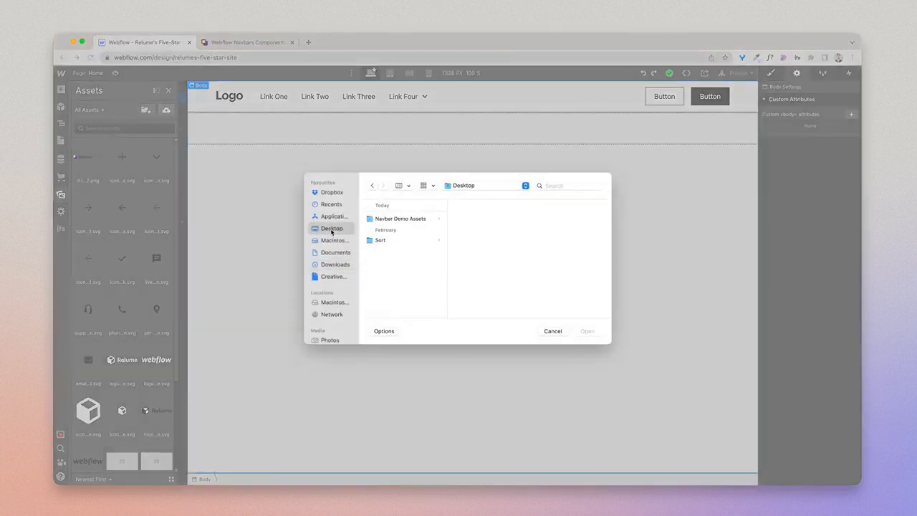
pyautogui.click(389, 220)
pyautogui.click(464, 218)
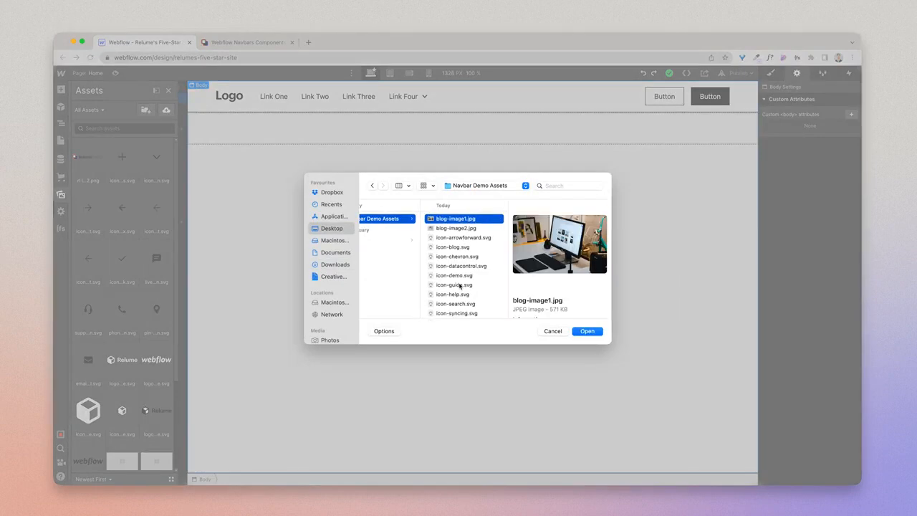
pyautogui.scroll(-1, 465, 306)
pyautogui.keyDown('shift'); pyautogui.click(466, 307); pyautogui.keyUp('shift')
pyautogui.click(592, 331)
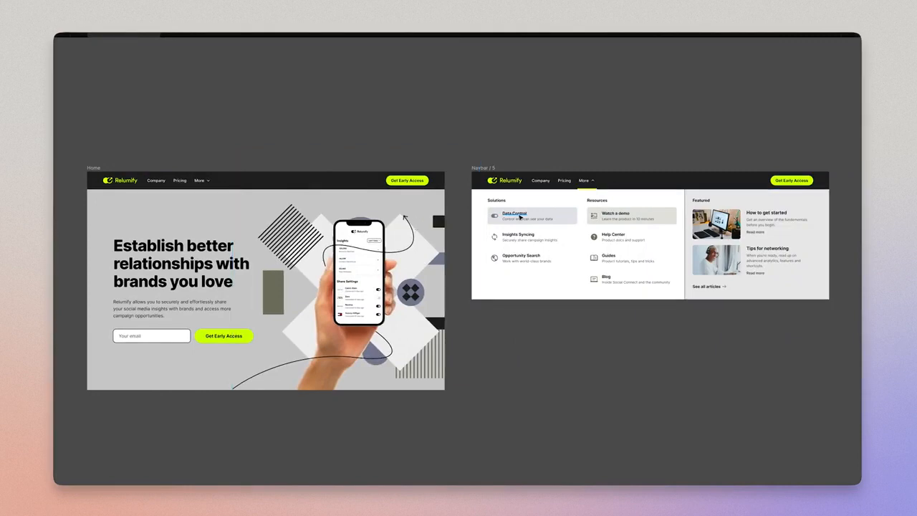
# - Check the Data Control text's font in the Figma design and choose Inter as a Google font in the Webflow site settings
pyautogui.click(519, 217)
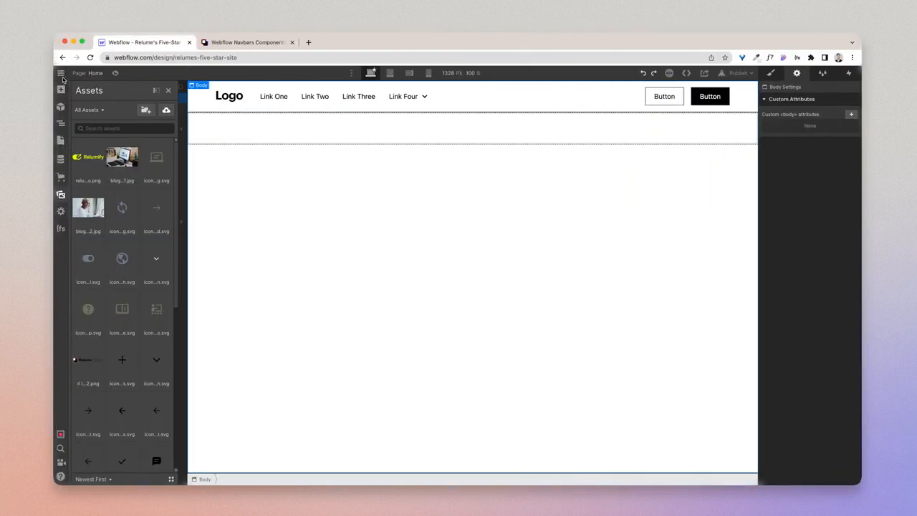
pyautogui.moveTo(61, 74)
pyautogui.click(91, 95)
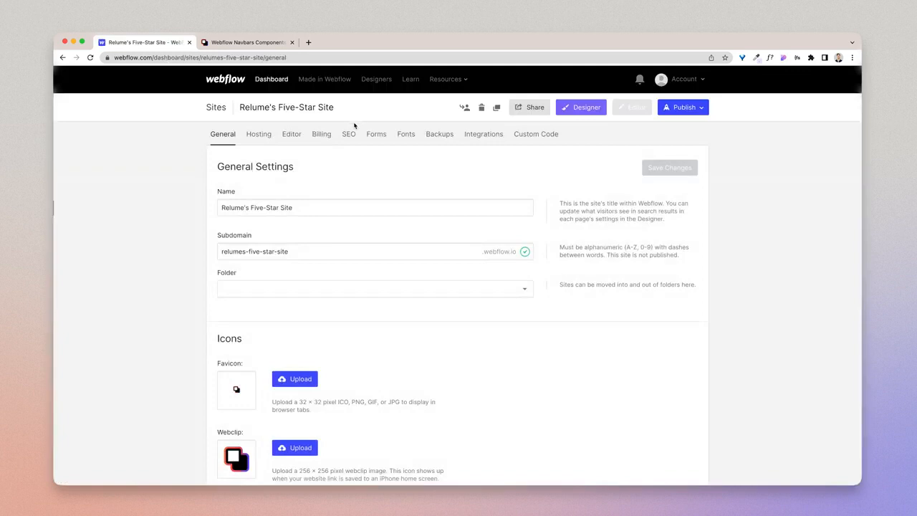
pyautogui.click(401, 136)
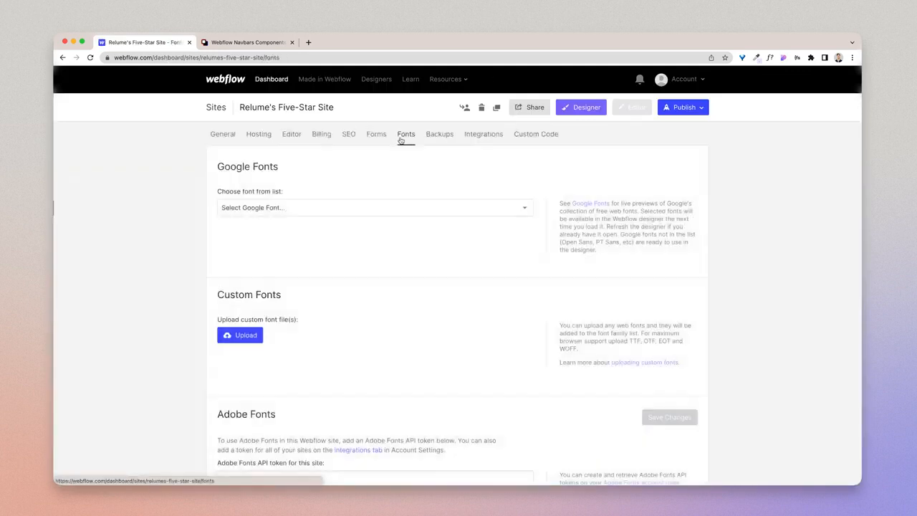
pyautogui.click(306, 210)
pyautogui.write('inter')
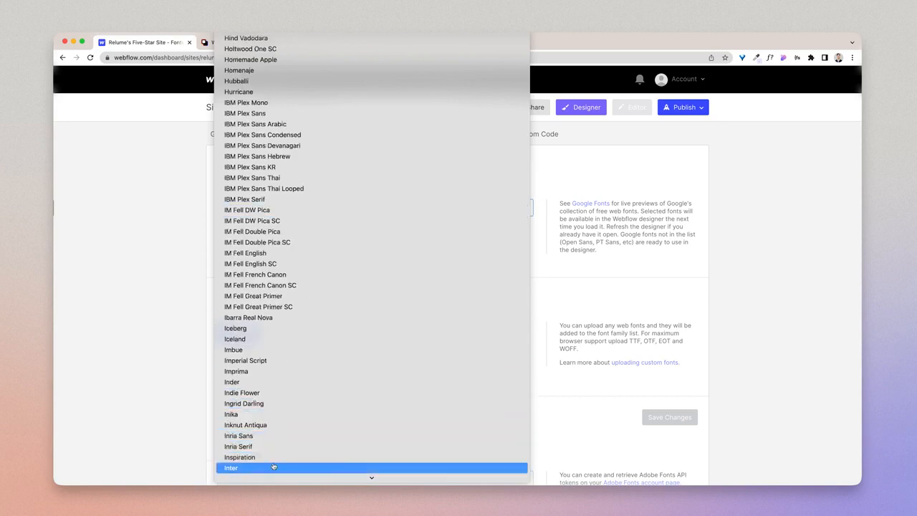
pyautogui.click(275, 468)
# - Add the Inter font to the site with the Regular, 500, 600, 700 and 800 variants
pyautogui.scroll(-1, 257, 256)
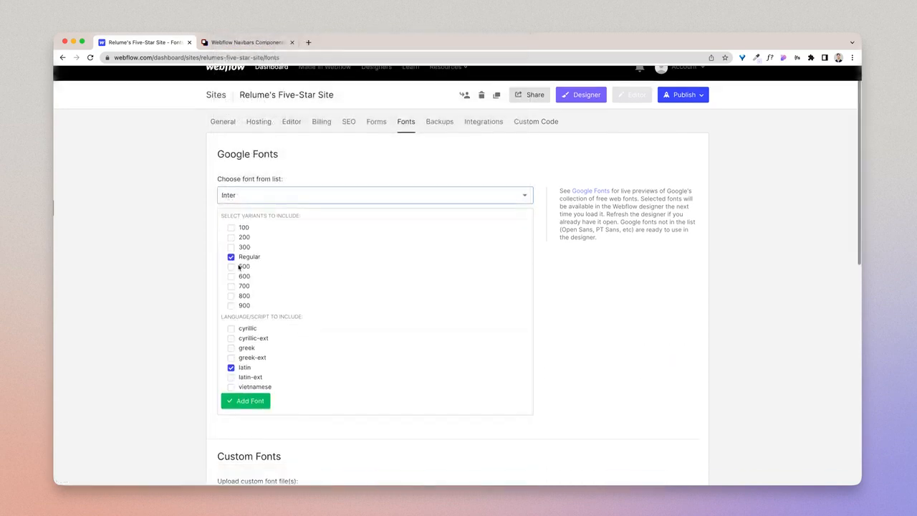
pyautogui.click(230, 279)
pyautogui.click(231, 278)
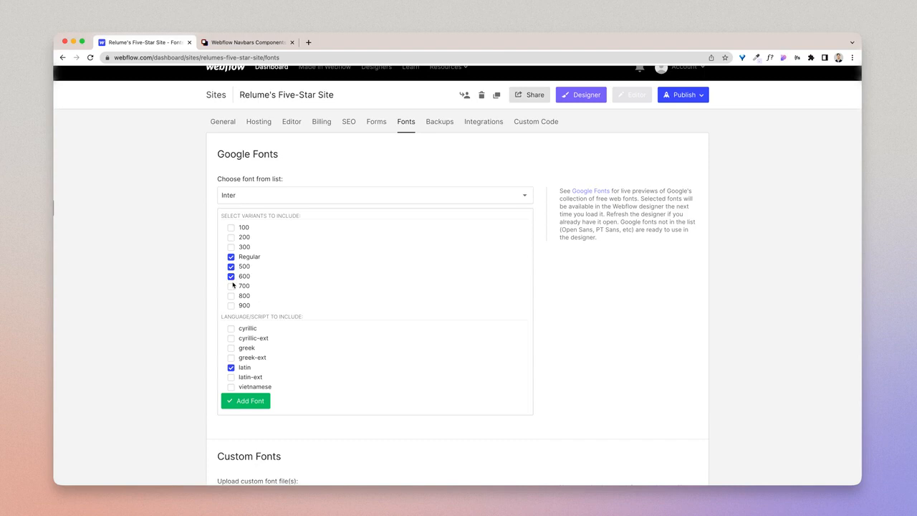
pyautogui.click(232, 286)
pyautogui.click(232, 295)
pyautogui.click(250, 401)
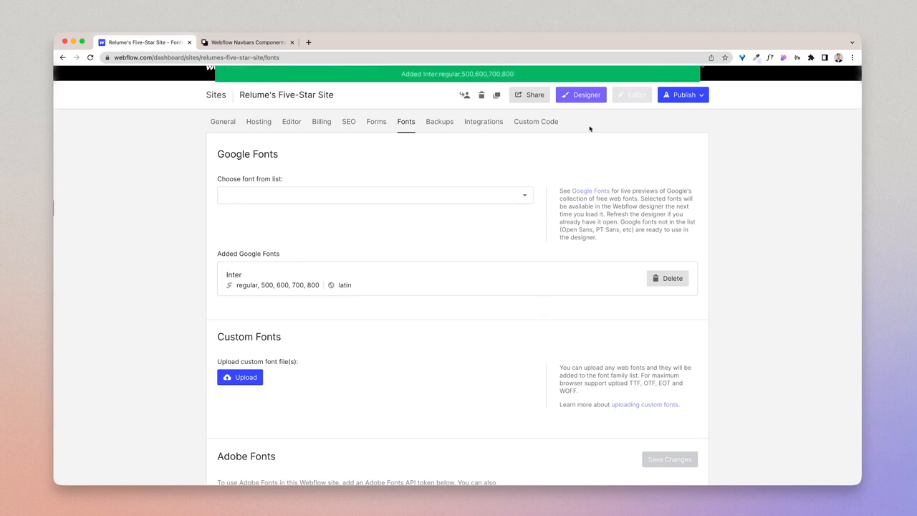
# - Return to the Designer and set the Body (All Pages) tag's font to Inter
pyautogui.click(588, 100)
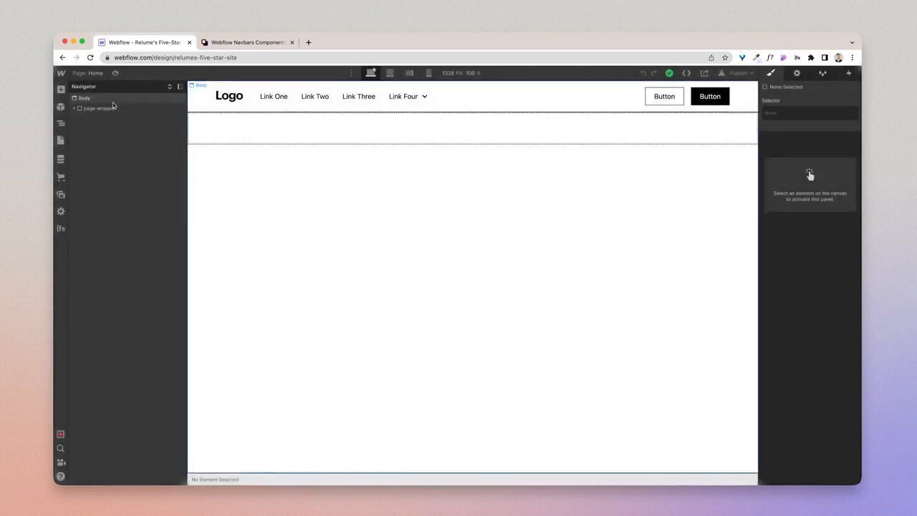
pyautogui.click(109, 98)
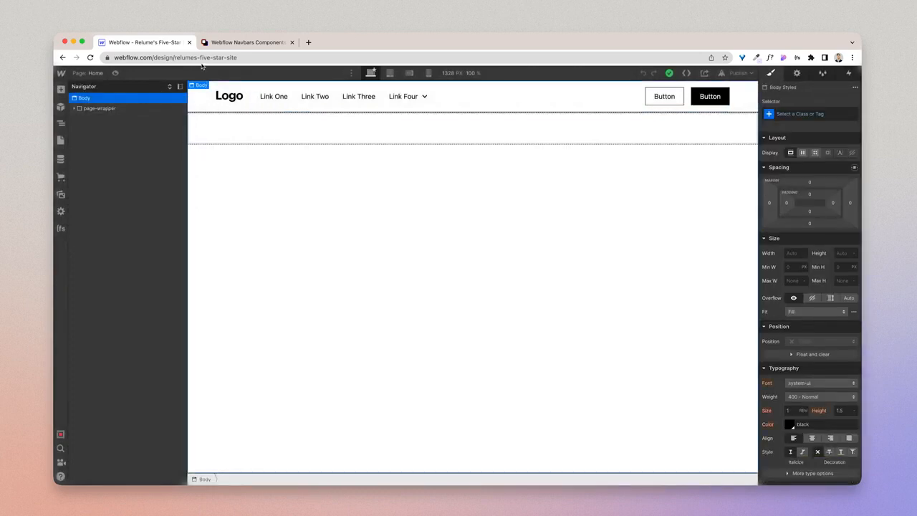
pyautogui.click(819, 114)
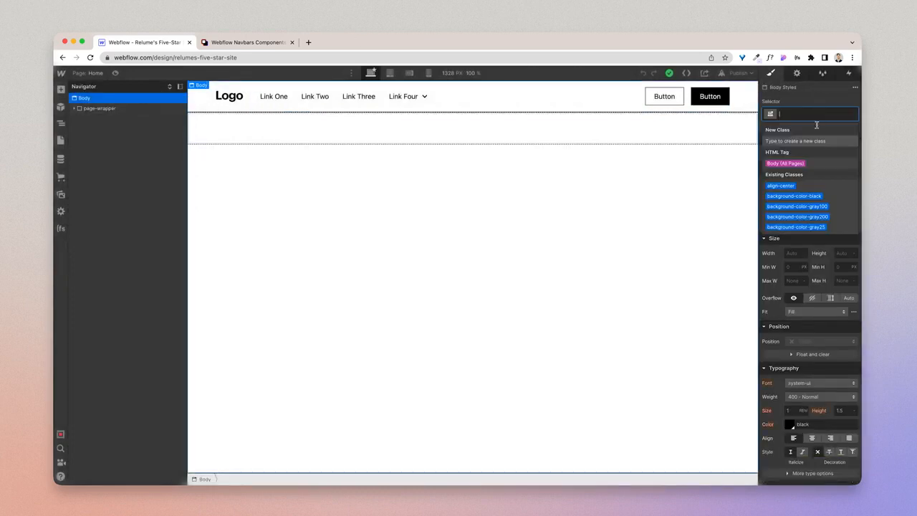
pyautogui.click(804, 164)
pyautogui.click(826, 383)
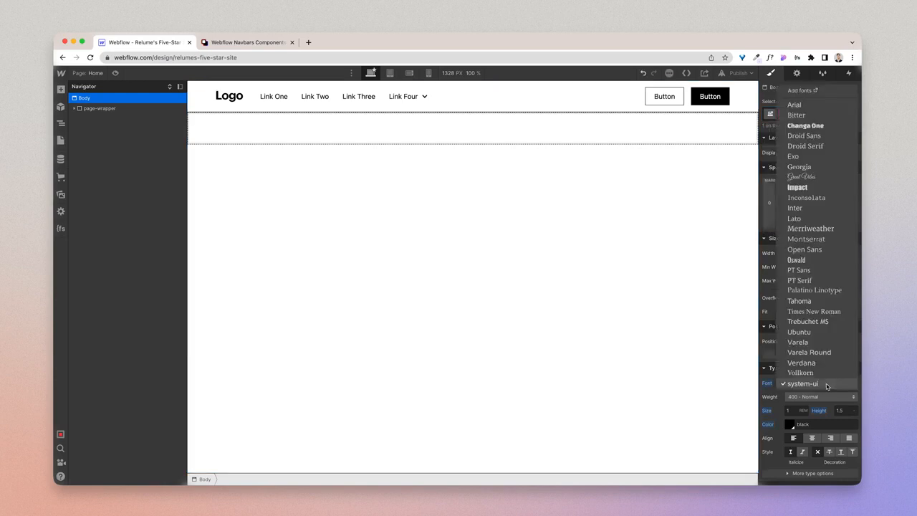
pyautogui.click(836, 213)
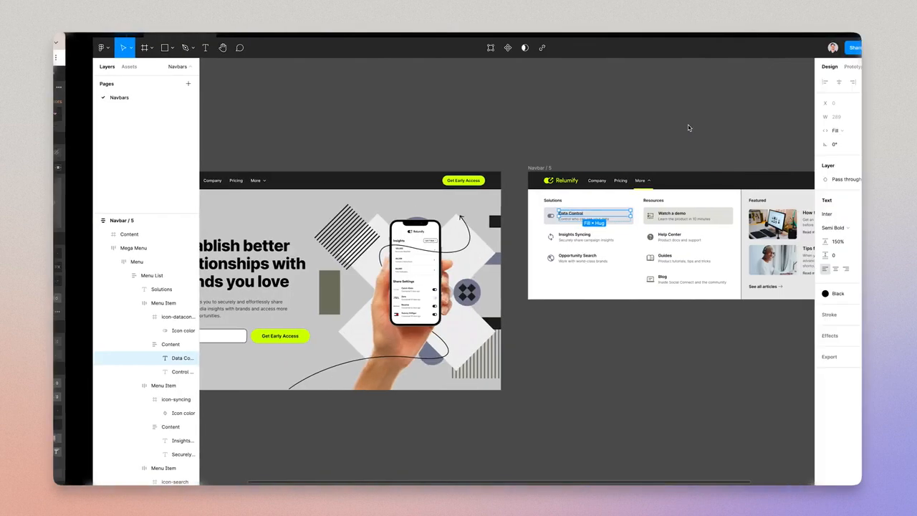
# - Deselect the text in the Figma design, hide its interface to review the navbar mockup, and switch back to Webflow
pyautogui.click(604, 376)
pyautogui.hotkey('ctrl', '\\')
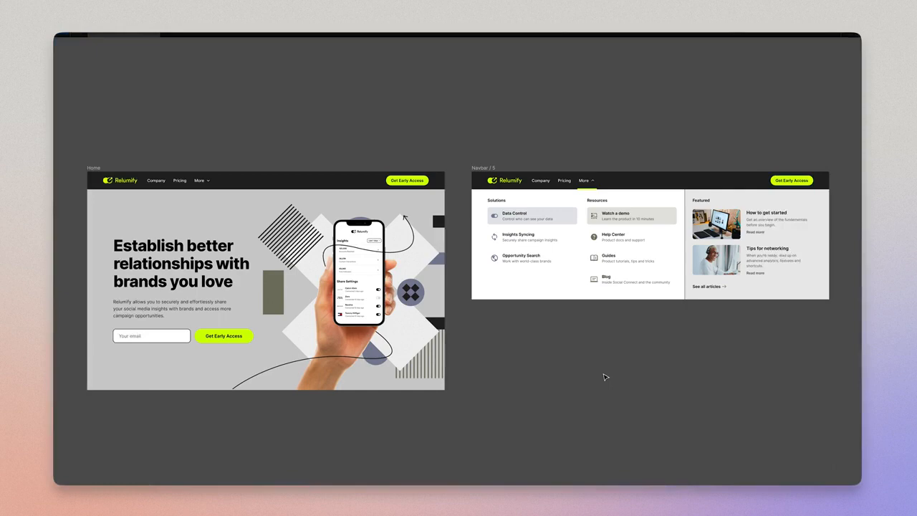
pyautogui.hotkey('ctrl', 'Left')
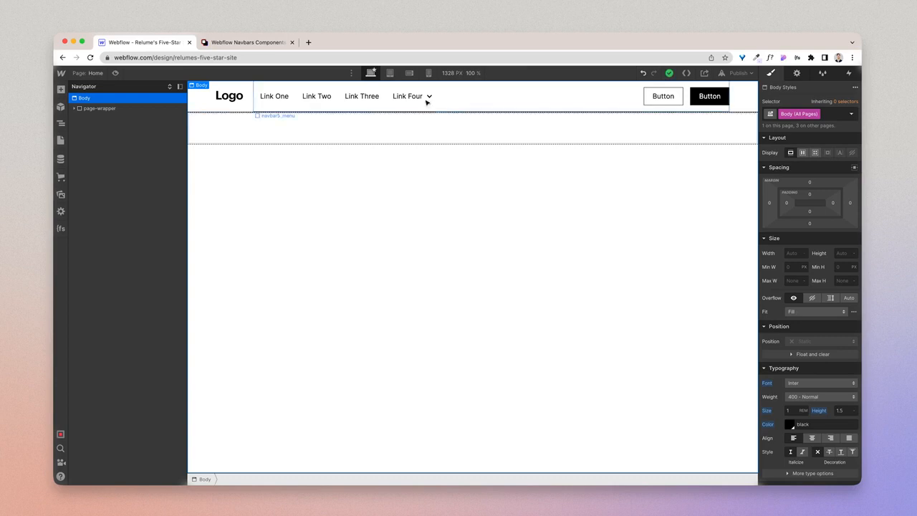
# - Change the text of the first navbar link to Company and the second to Pricing
pyautogui.click(285, 101)
pyautogui.doubleClick(285, 100)
pyautogui.write('C')
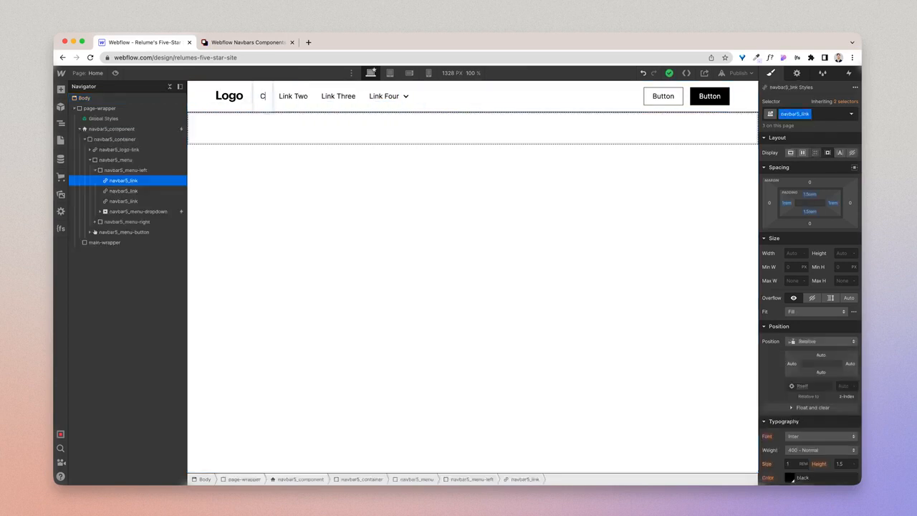
pyautogui.write('ompany')
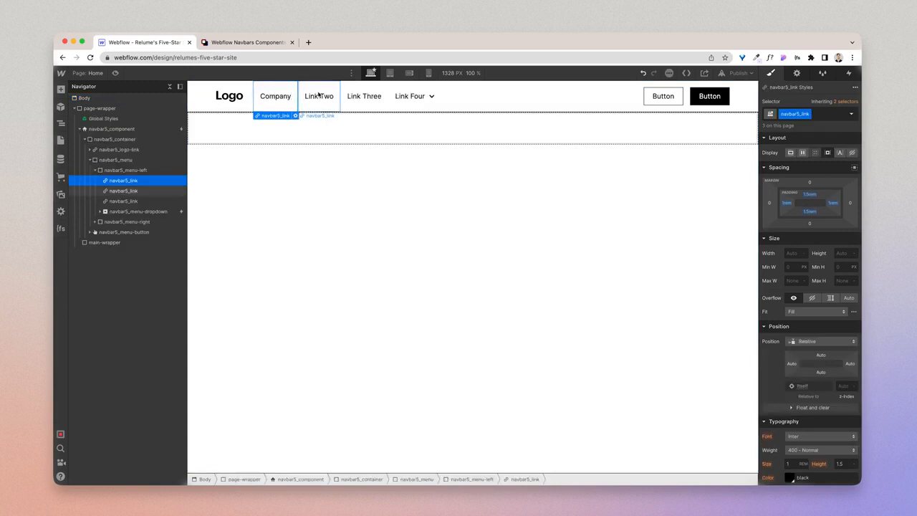
pyautogui.doubleClick(317, 95)
pyautogui.write('Pricing')
pyautogui.click(372, 104)
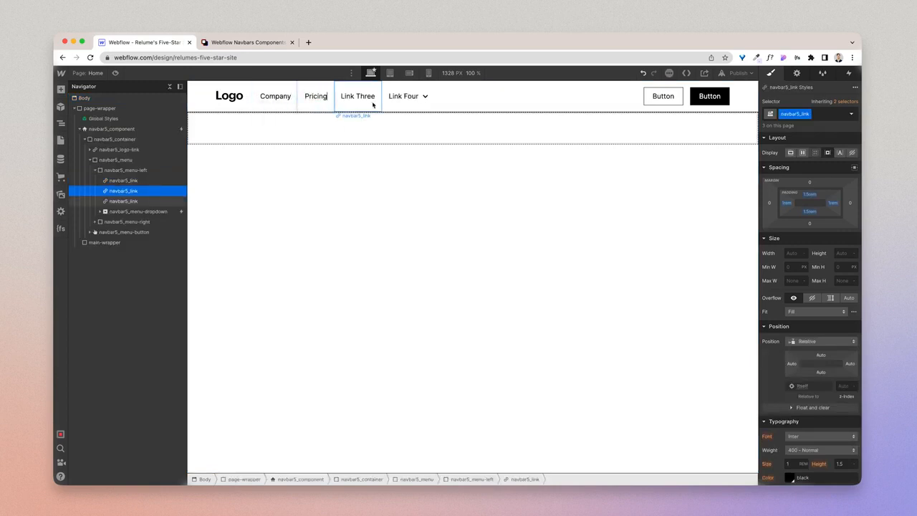
# - Delete the third navbar link and change the dropdown's label to More
pyautogui.press('Delete')
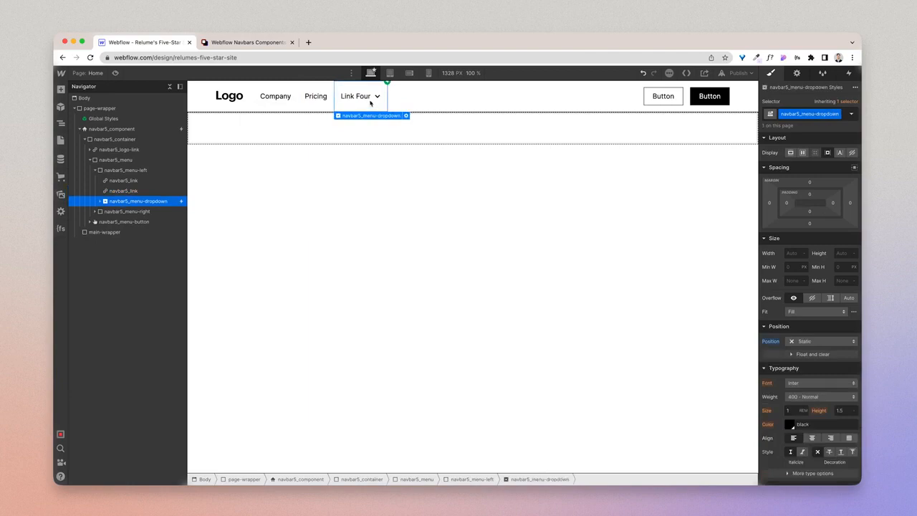
pyautogui.doubleClick(358, 98)
pyautogui.write('More')
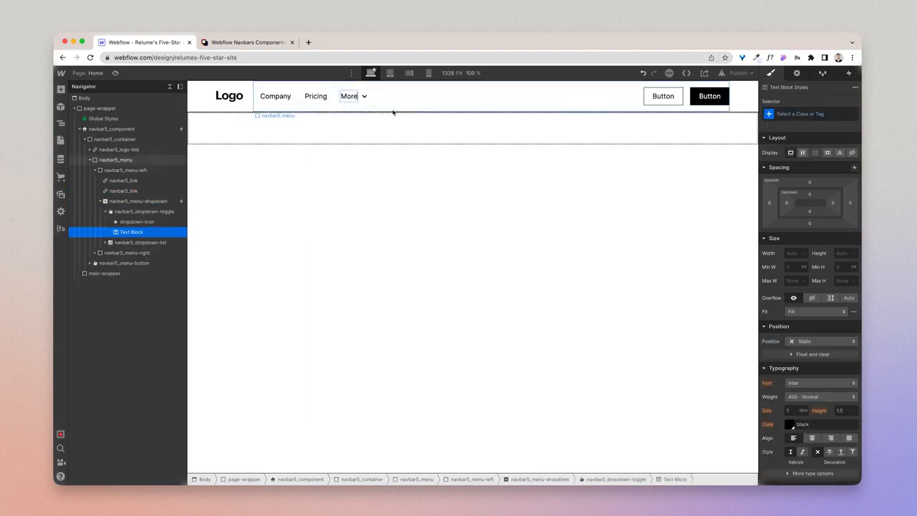
pyautogui.press('Escape')
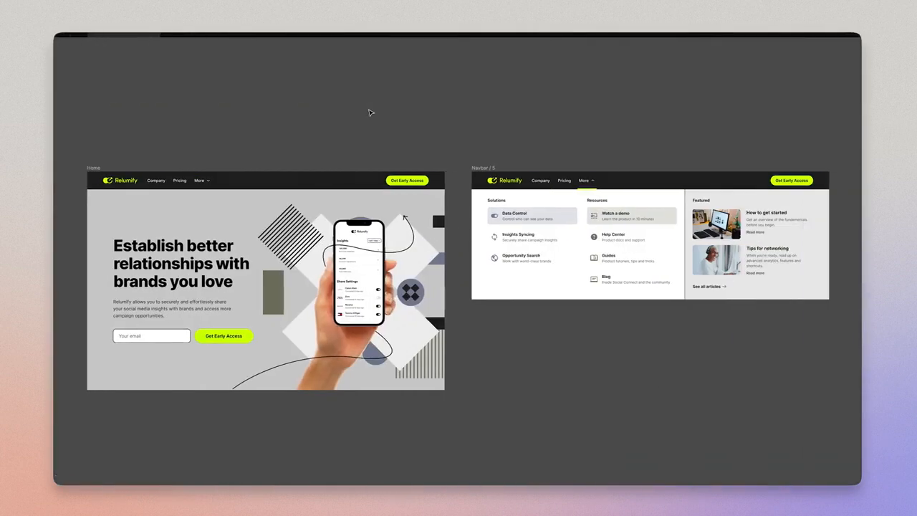
# - Check the navbar in the Figma design, delete the secondary button in Webflow, and change the remaining button's text to Get early access
pyautogui.scroll(3, 133, 220)
pyautogui.hscroll(-2, 133, 218)
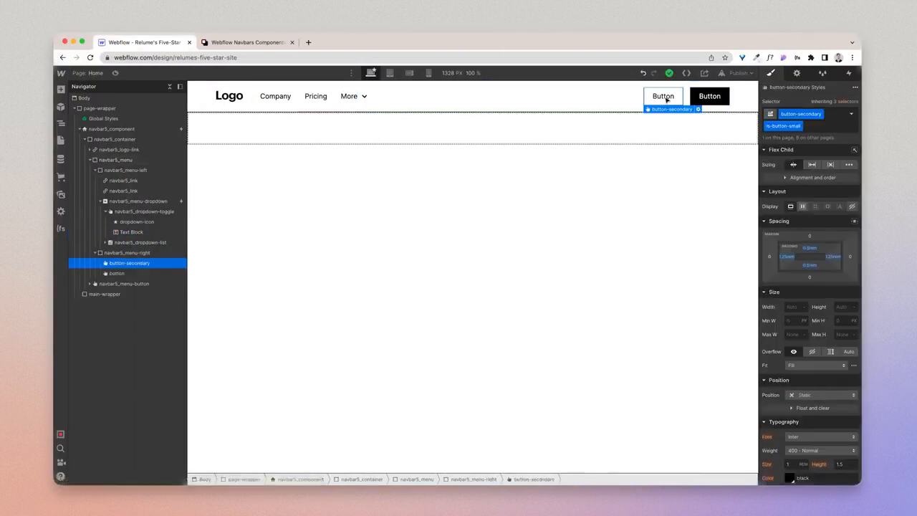
pyautogui.press('Delete')
pyautogui.doubleClick(704, 96)
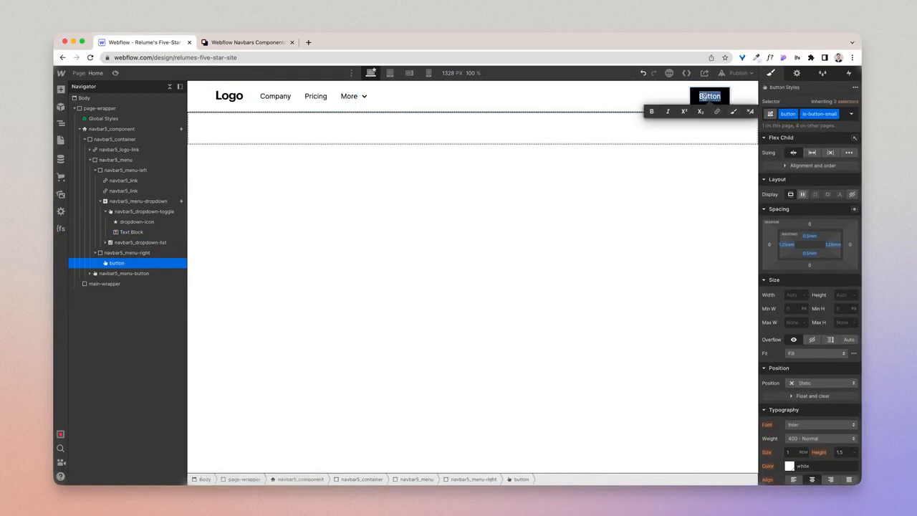
pyautogui.write('Get ear')
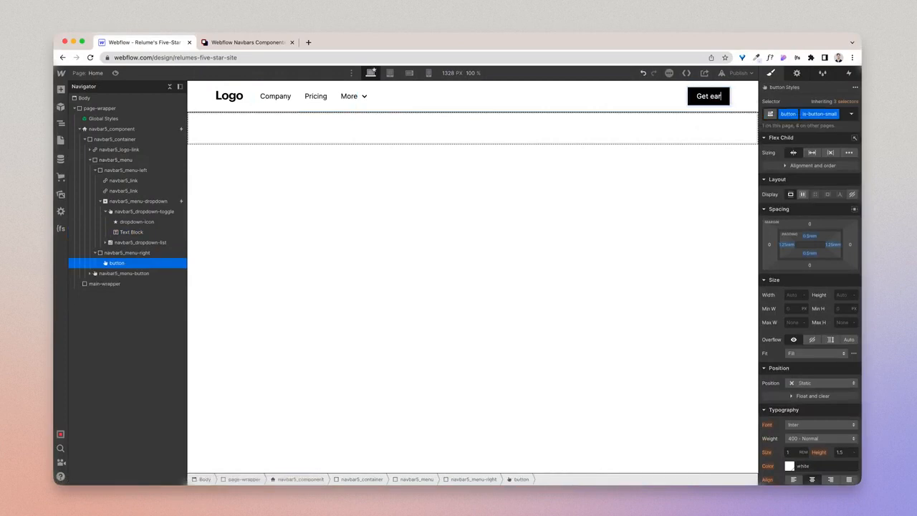
pyautogui.write('ly access')
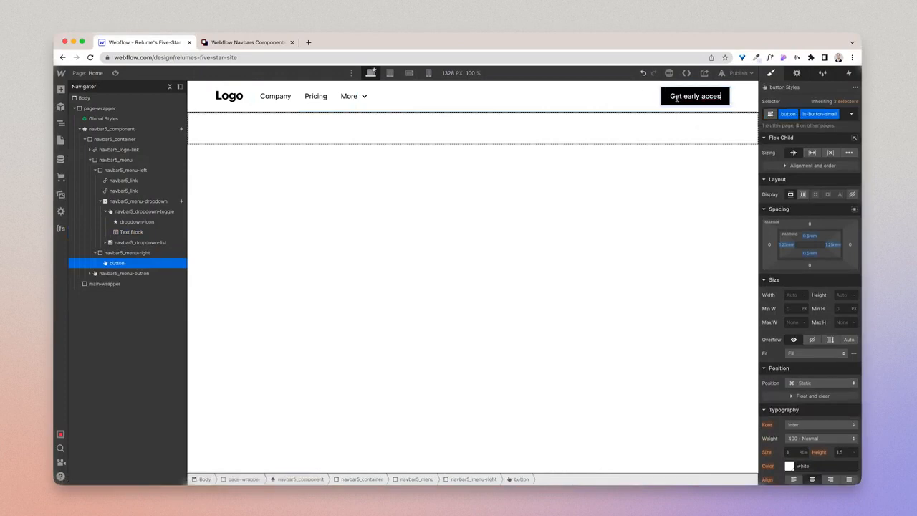
pyautogui.click(612, 95)
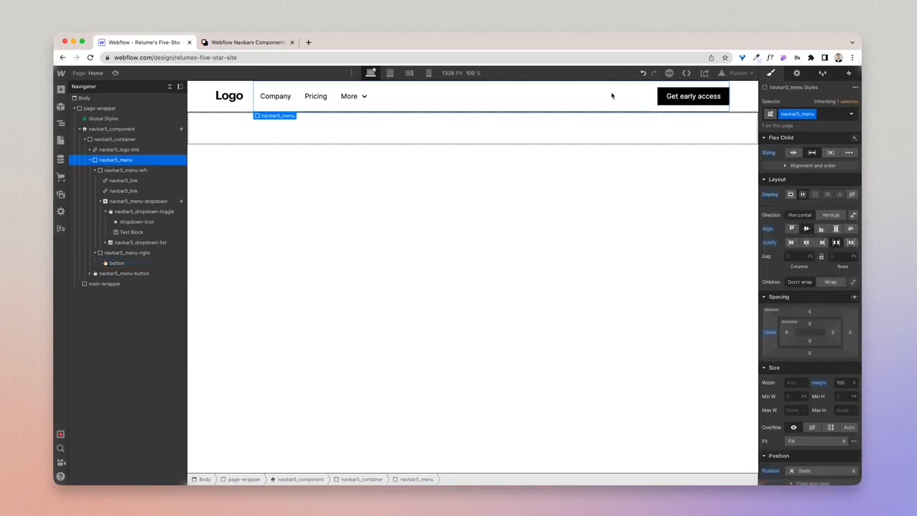
# - Replace the navbar logo image with relumify-logo.png from the assets and mark it as HiDPI
pyautogui.click(240, 101)
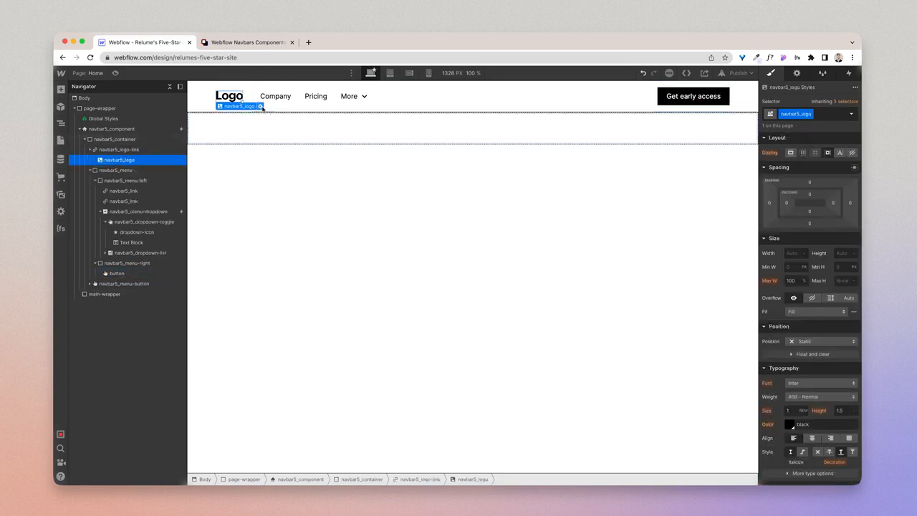
pyautogui.click(261, 106)
pyautogui.click(281, 130)
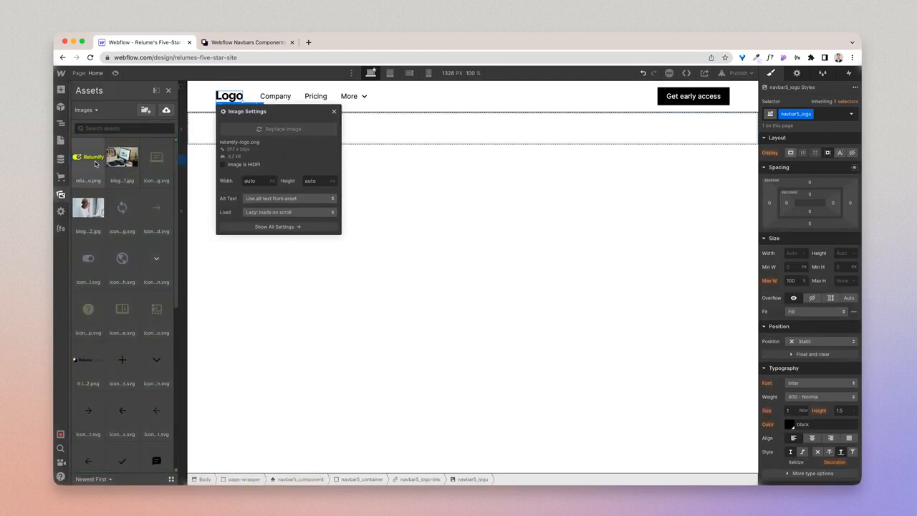
pyautogui.click(96, 164)
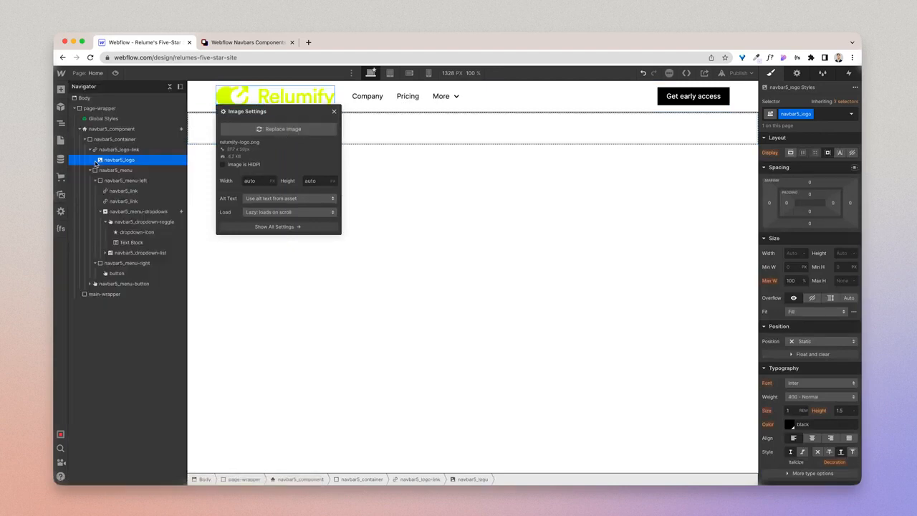
pyautogui.click(224, 170)
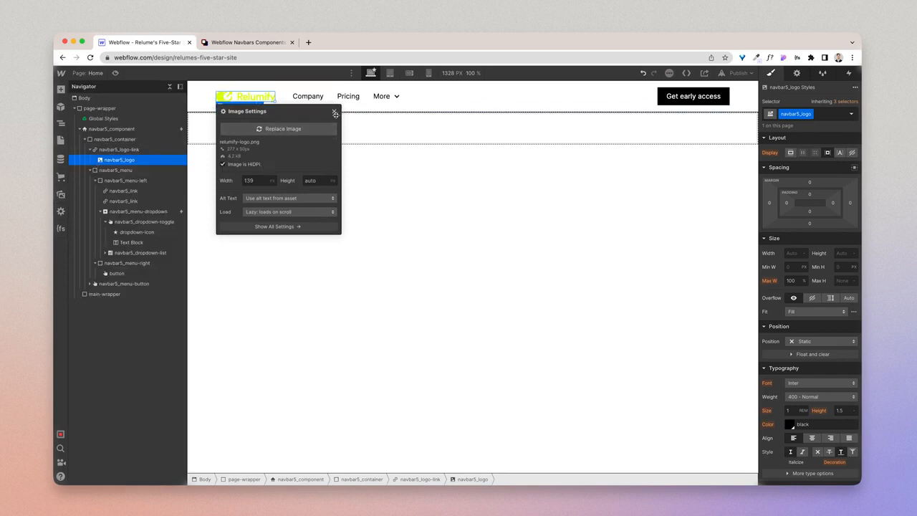
pyautogui.click(334, 112)
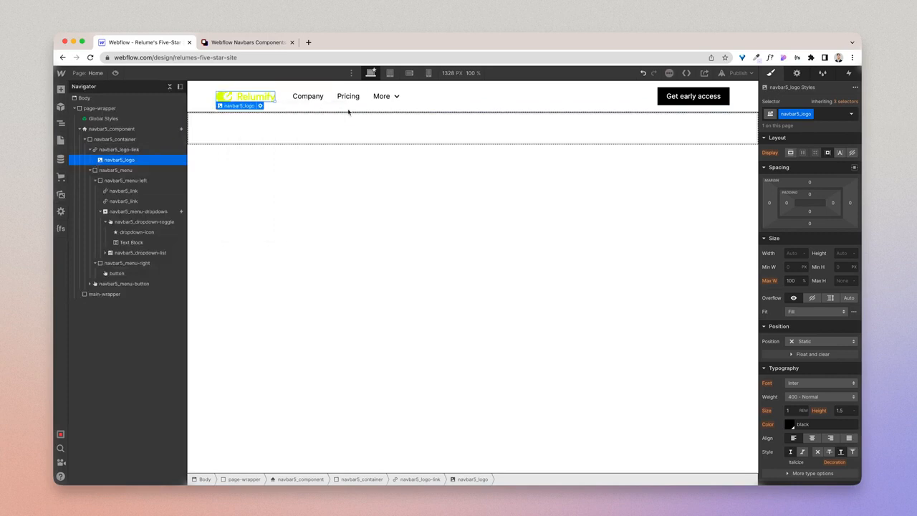
# - Switch to the Figma design, show its interface, and pick up the navbar frame's fill colour value
pyautogui.click(283, 106)
pyautogui.click(199, 100)
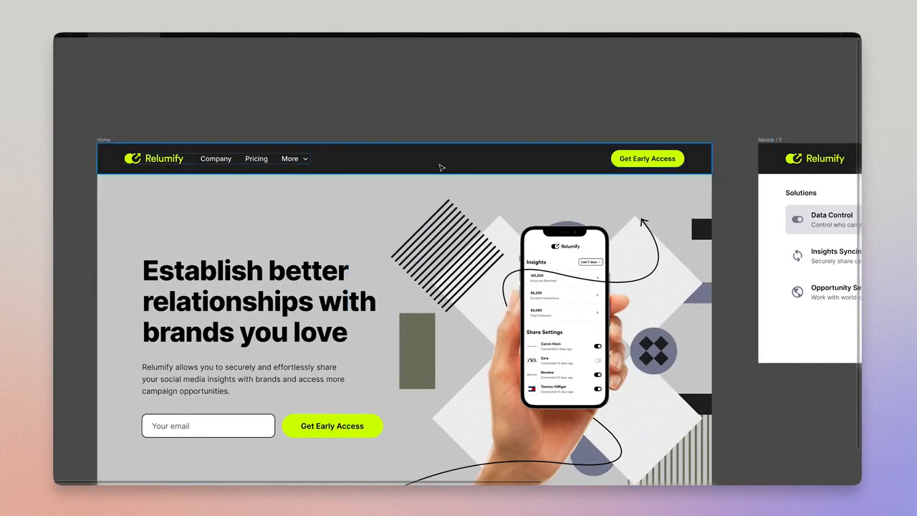
pyautogui.hotkey('ctrl', '\\')
pyautogui.click(350, 167)
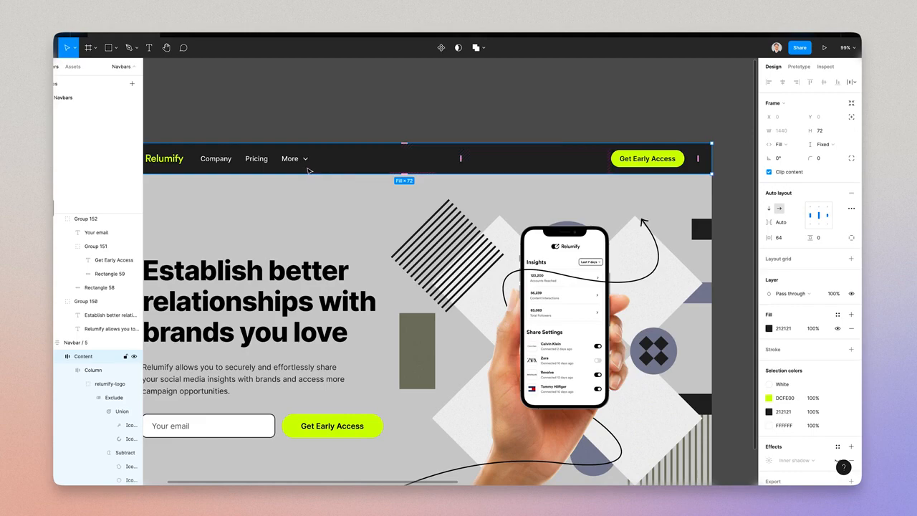
pyautogui.click(782, 328)
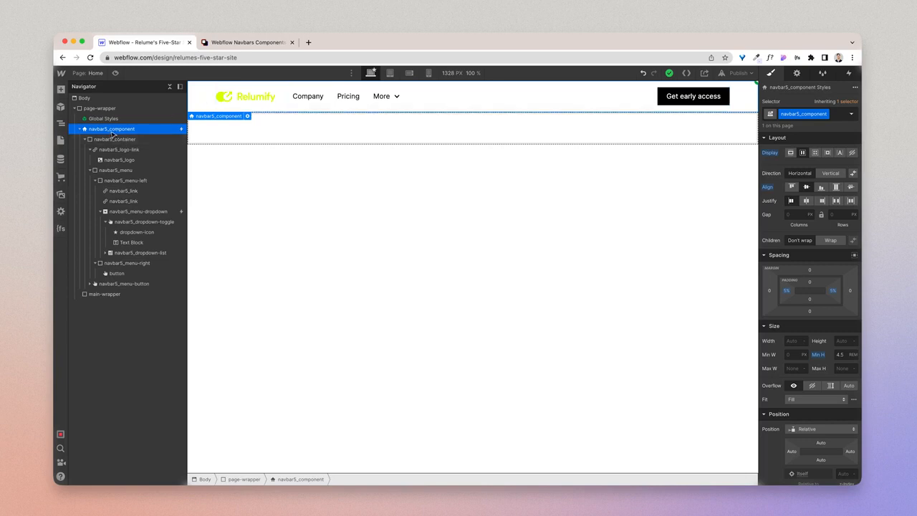
# - In Webflow, set the background colour of navbar5_component to #212121 and remove its bottom border
pyautogui.click(79, 129)
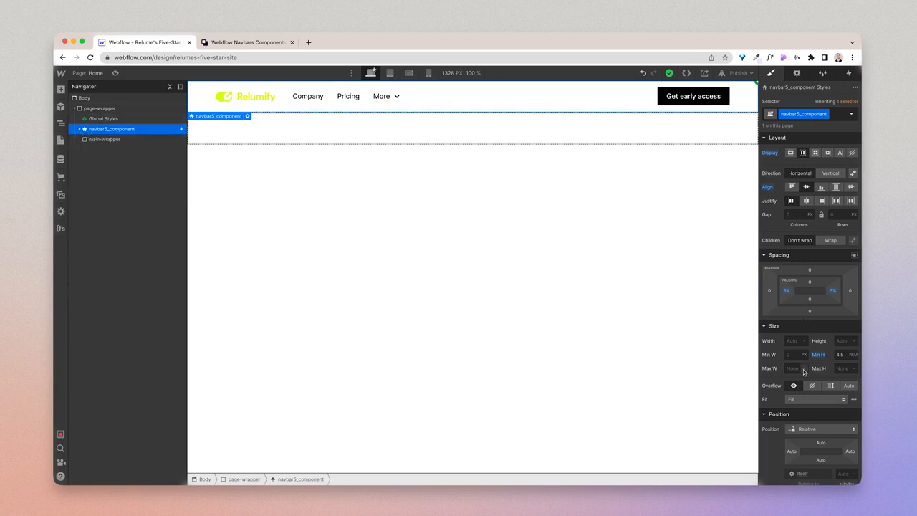
pyautogui.scroll(-10, 803, 369)
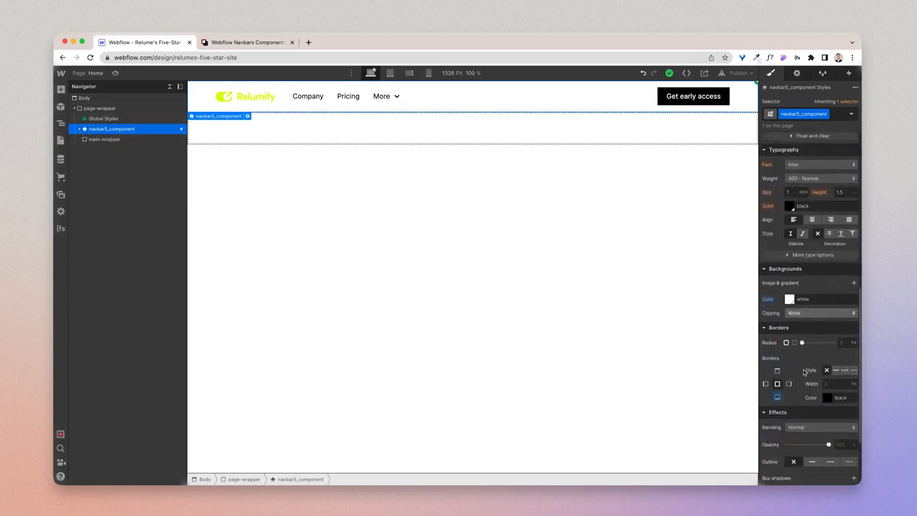
pyautogui.click(803, 298)
pyautogui.write('#212121')
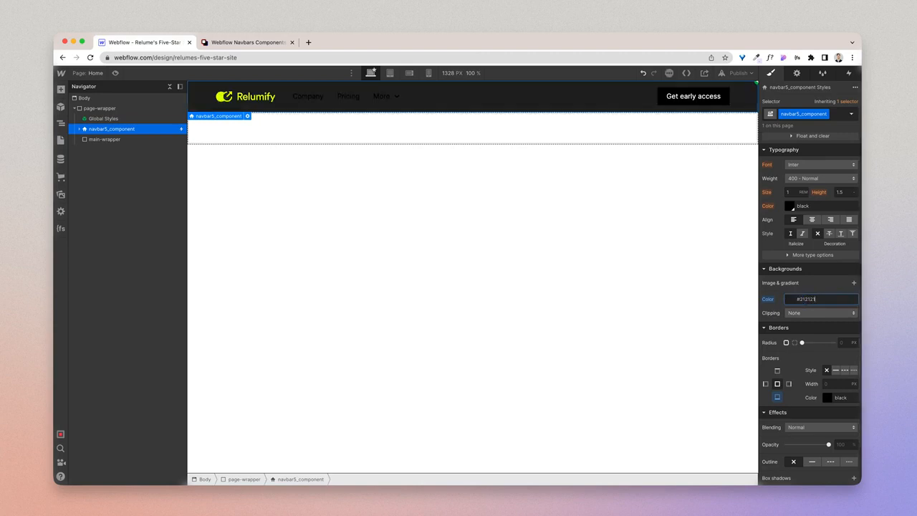
pyautogui.click(781, 307)
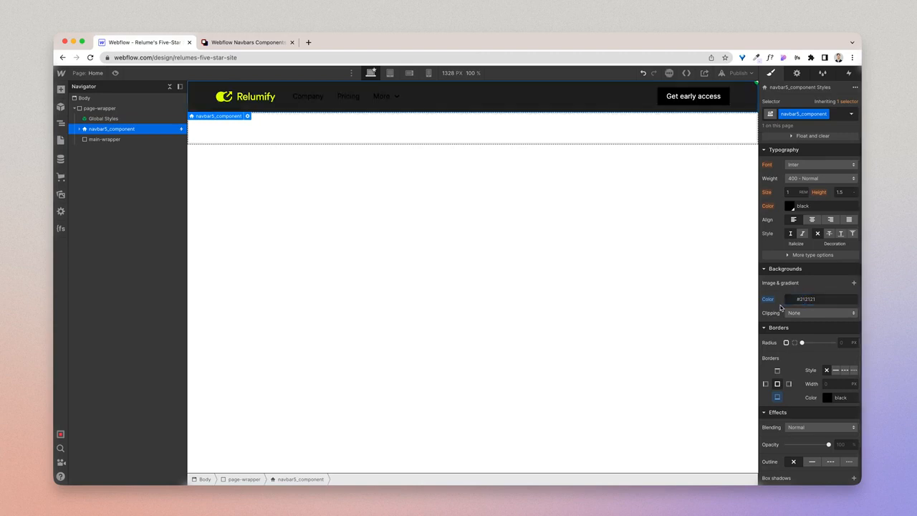
pyautogui.click(778, 399)
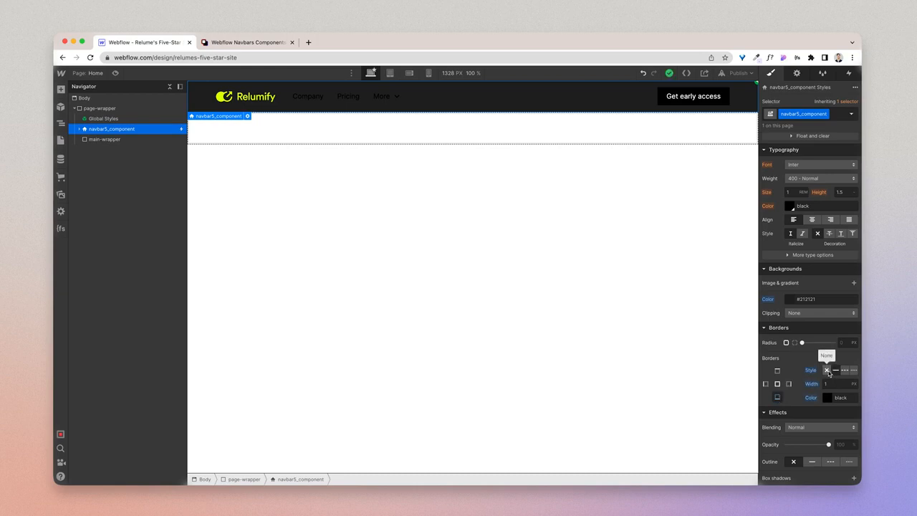
pyautogui.keyDown('alt'); pyautogui.click(777, 399); pyautogui.keyUp('alt')
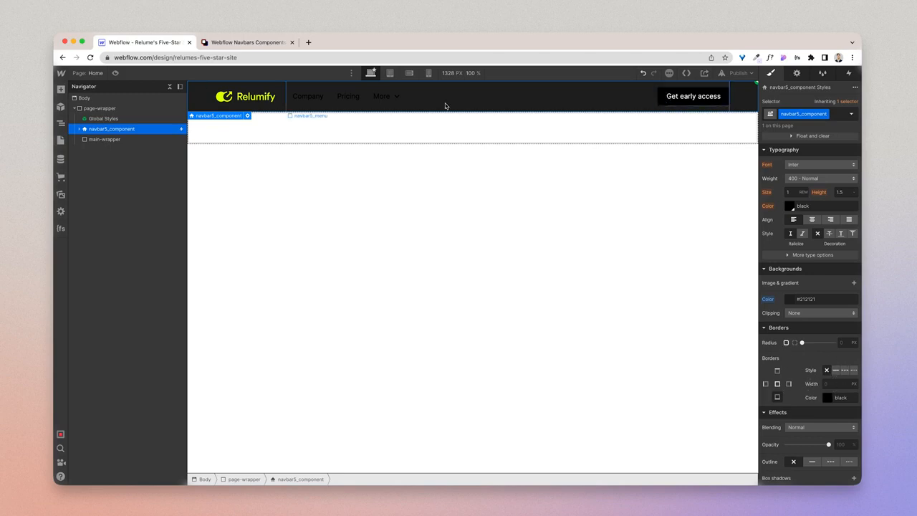
# - Try white as the text colour on the navbar5_link class and reset it to the inherited colour
pyautogui.click(307, 103)
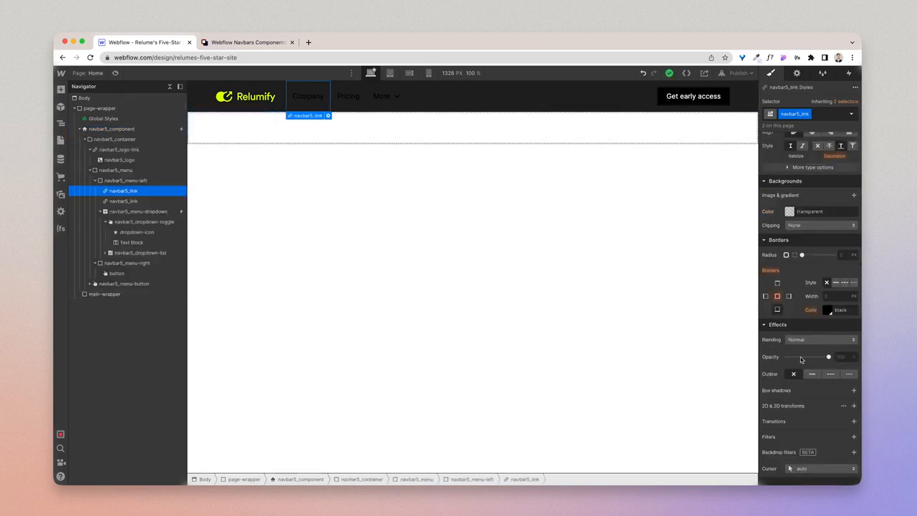
pyautogui.scroll(6, 800, 322)
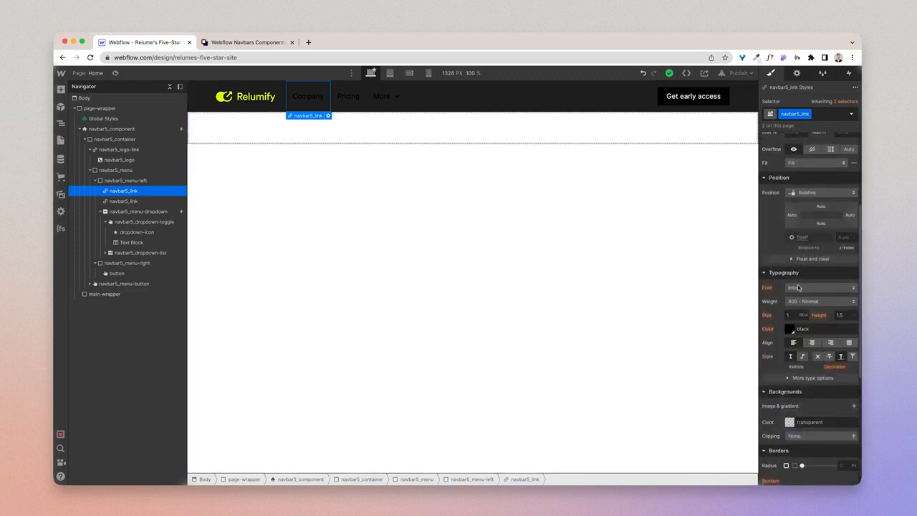
pyautogui.click(790, 328)
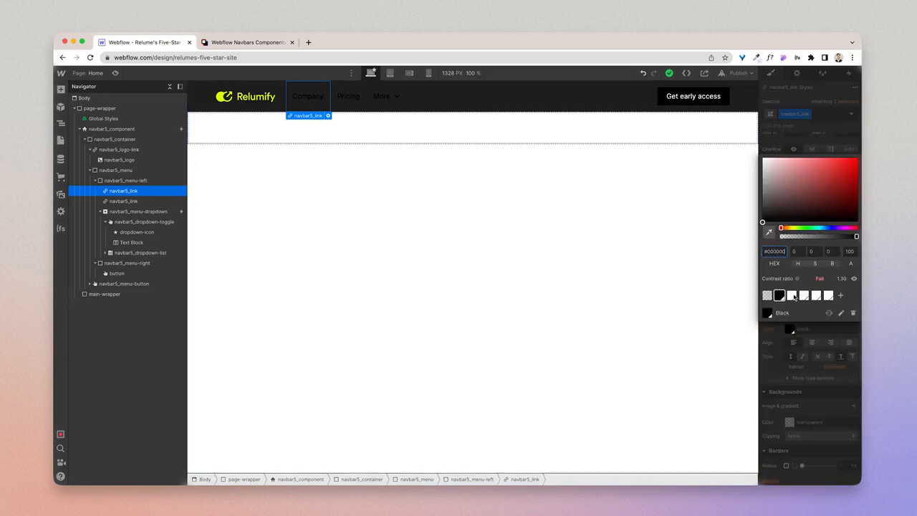
pyautogui.click(792, 295)
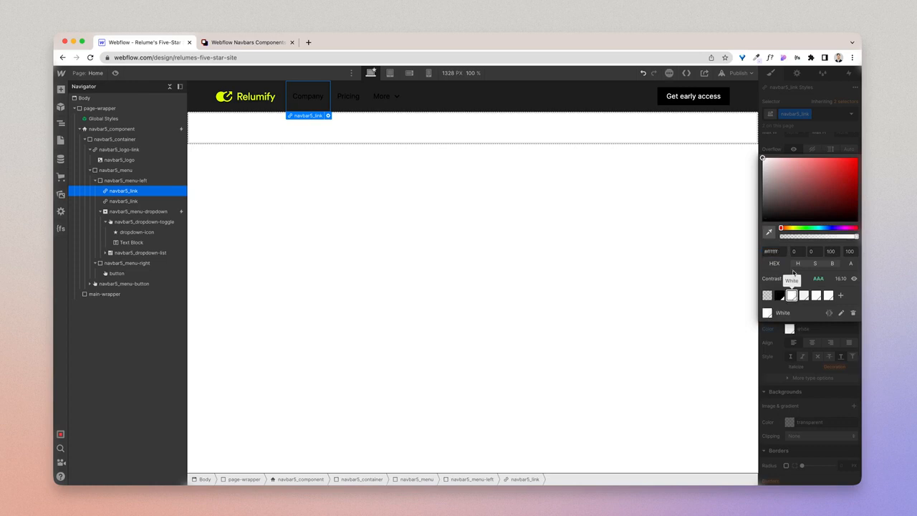
pyautogui.click(797, 141)
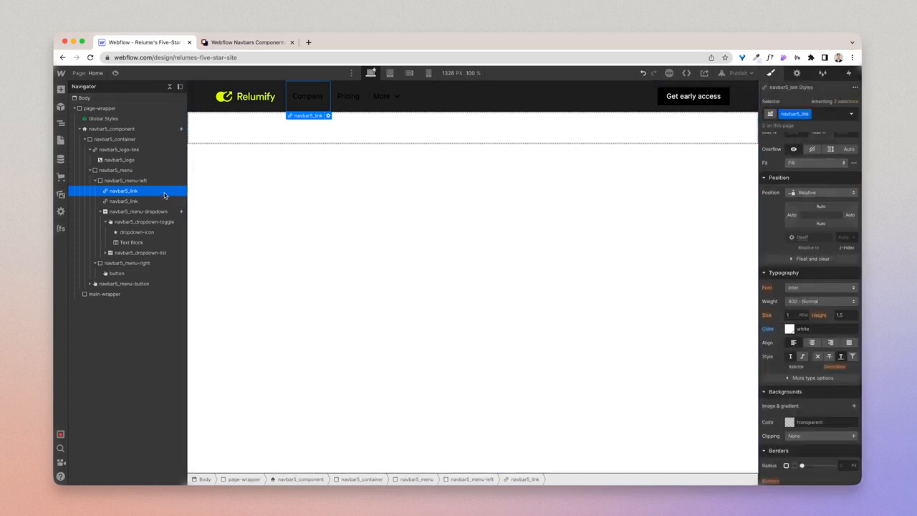
pyautogui.keyDown('alt'); pyautogui.click(768, 329); pyautogui.keyUp('alt')
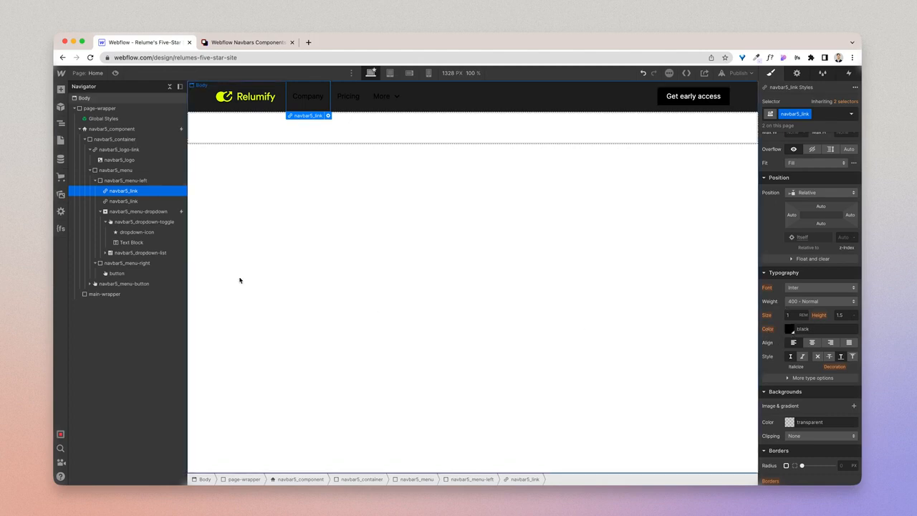
# - Set the text colour of navbar5_menu-left to the White swatch
pyautogui.click(129, 182)
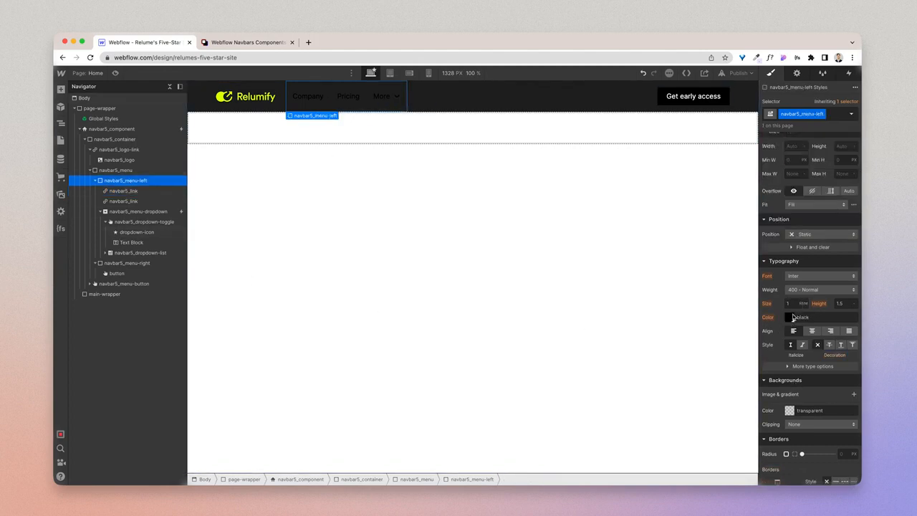
pyautogui.click(793, 317)
pyautogui.click(791, 285)
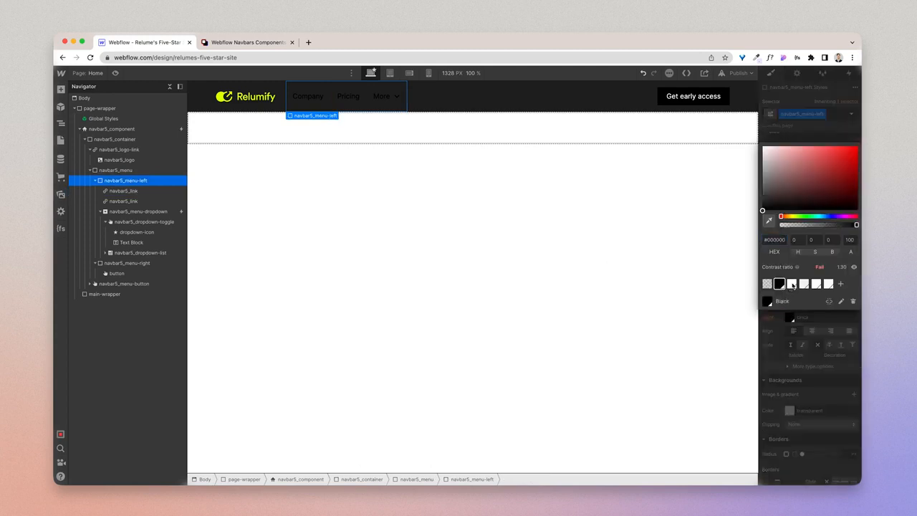
pyautogui.click(812, 132)
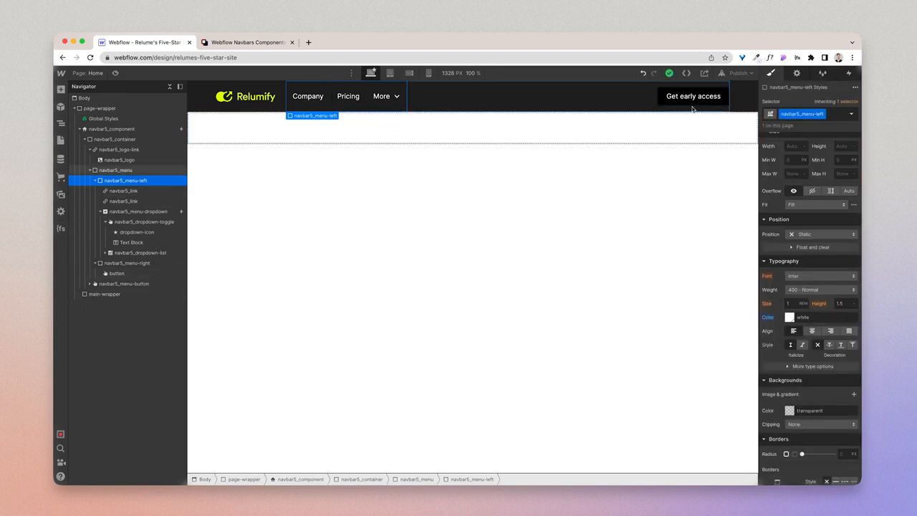
# - Check the Company link's typography in the Figma design and set the navbar5_link font weight in Webflow to 500 - Medium
pyautogui.click(306, 100)
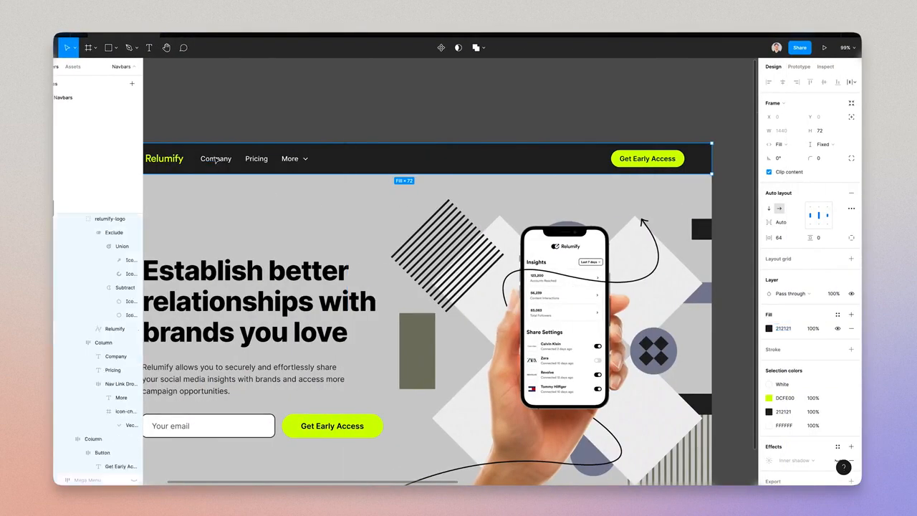
pyautogui.click(214, 159)
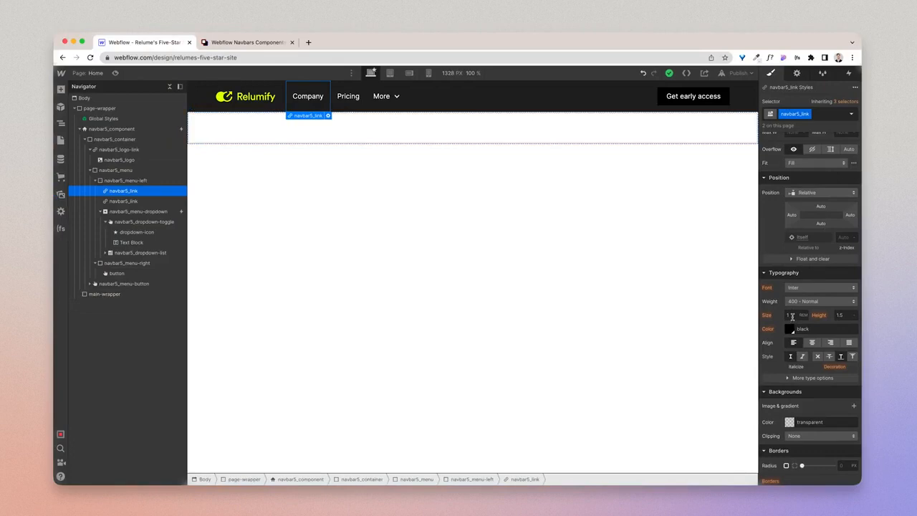
pyautogui.click(792, 317)
pyautogui.write('1')
pyautogui.click(809, 301)
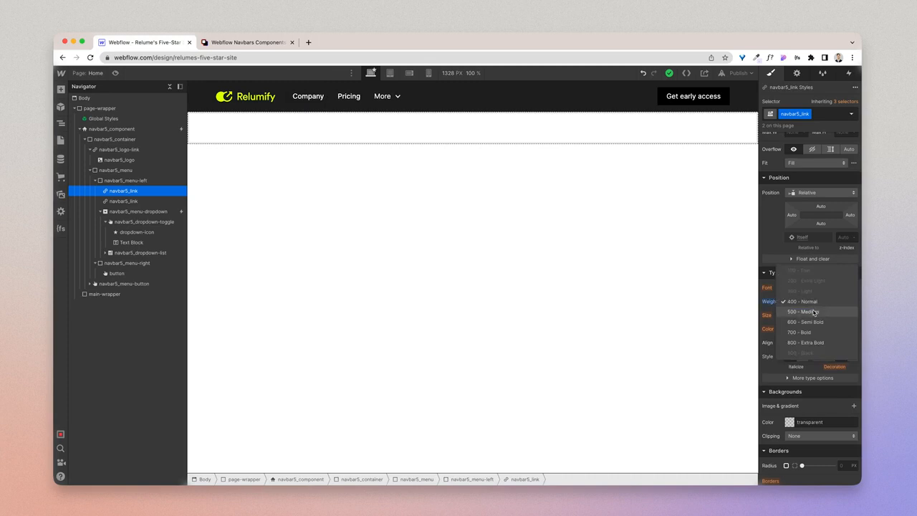
pyautogui.click(813, 313)
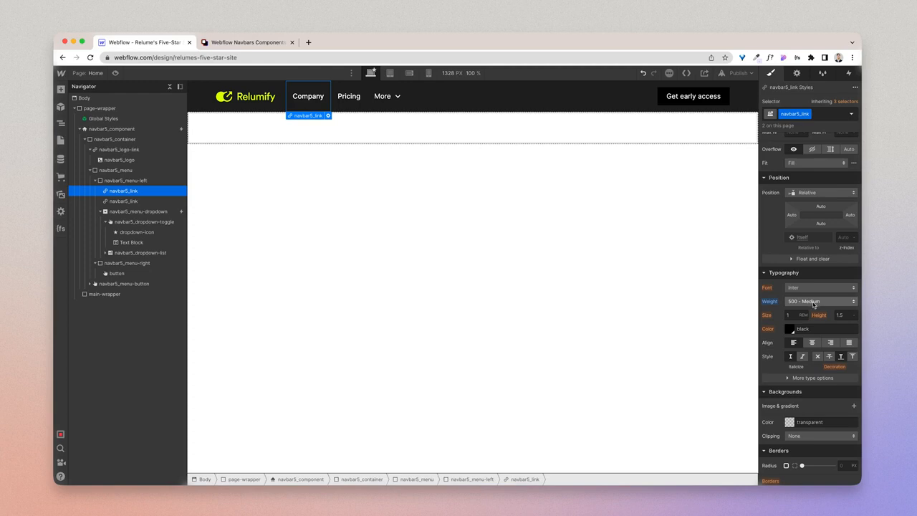
# - Inspect the Get Early Access button in the Figma design, and in Webflow select the navbar button's base button class for editing
pyautogui.click(377, 108)
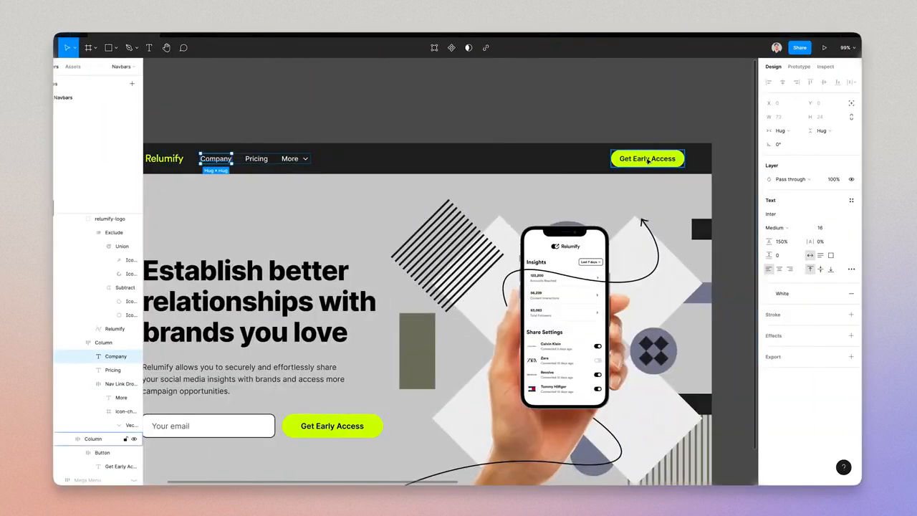
pyautogui.click(647, 161)
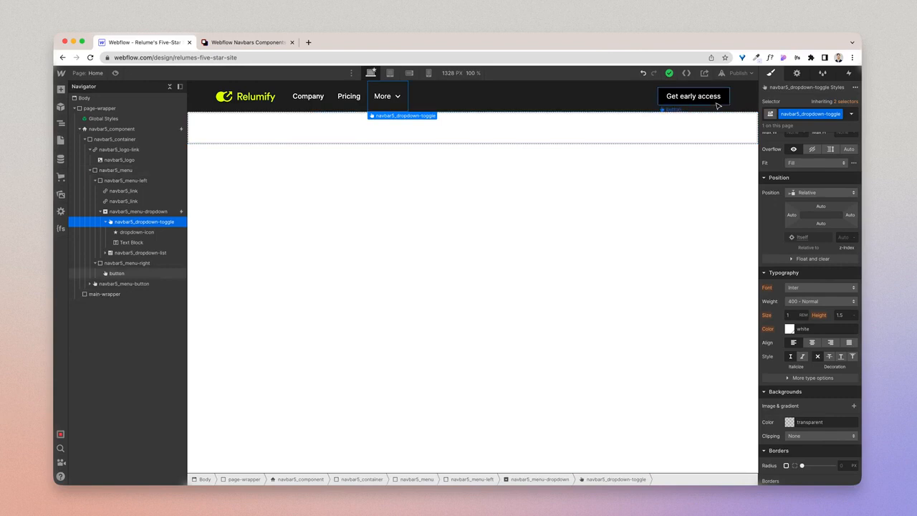
pyautogui.click(705, 101)
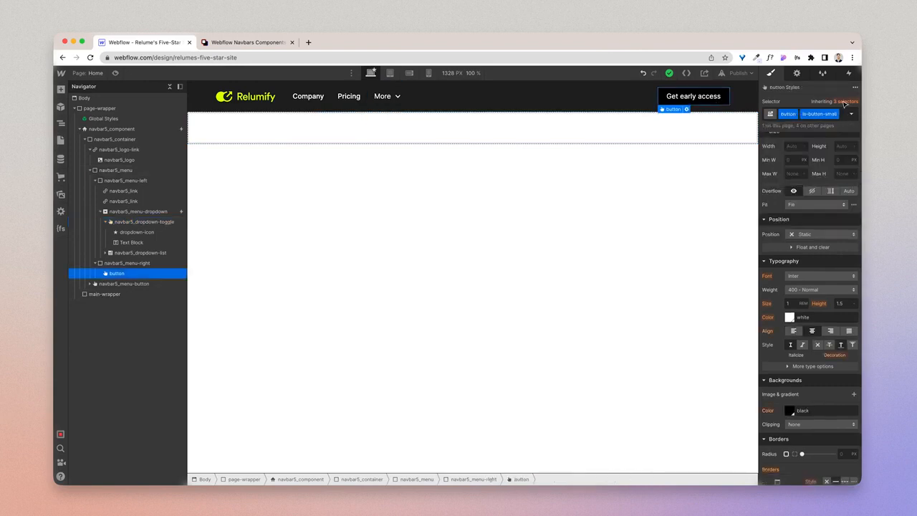
pyautogui.click(844, 102)
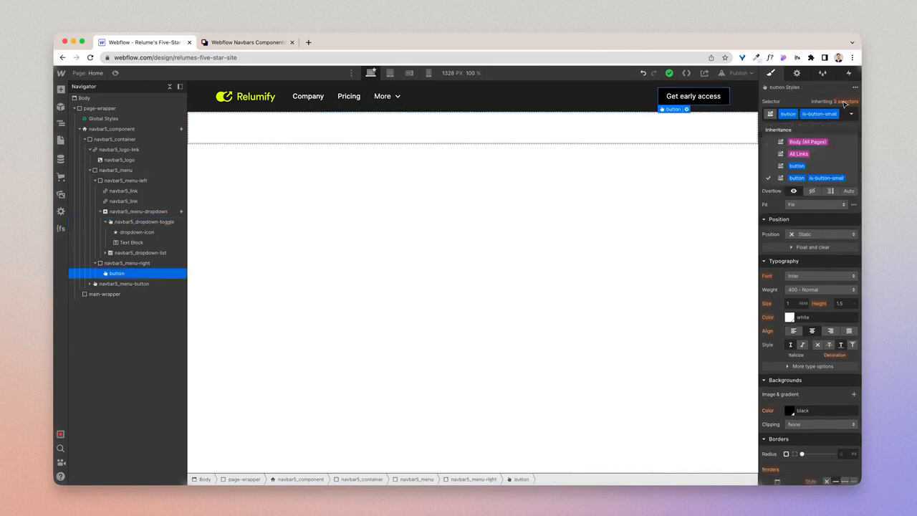
pyautogui.click(815, 169)
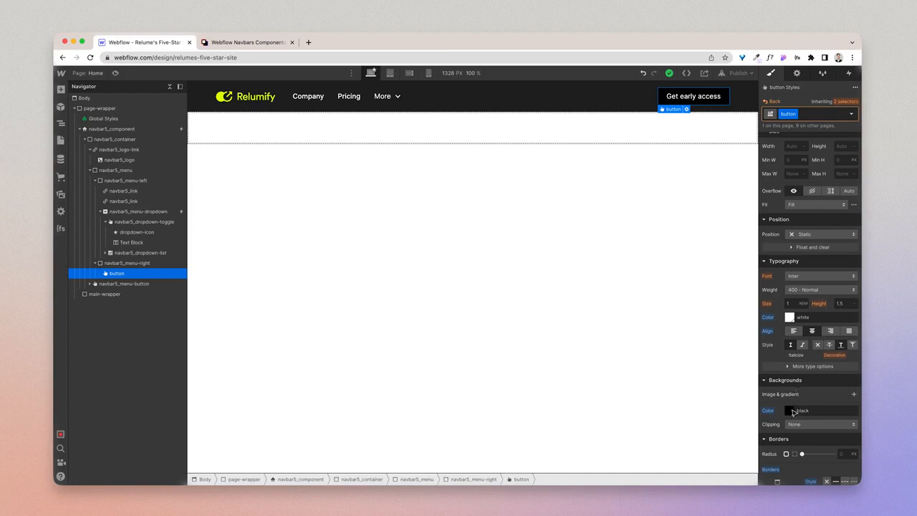
# - Copy the button's yellow from the Figma design and set the button class's background colour in Webflow to #DCFE00
pyautogui.click(791, 411)
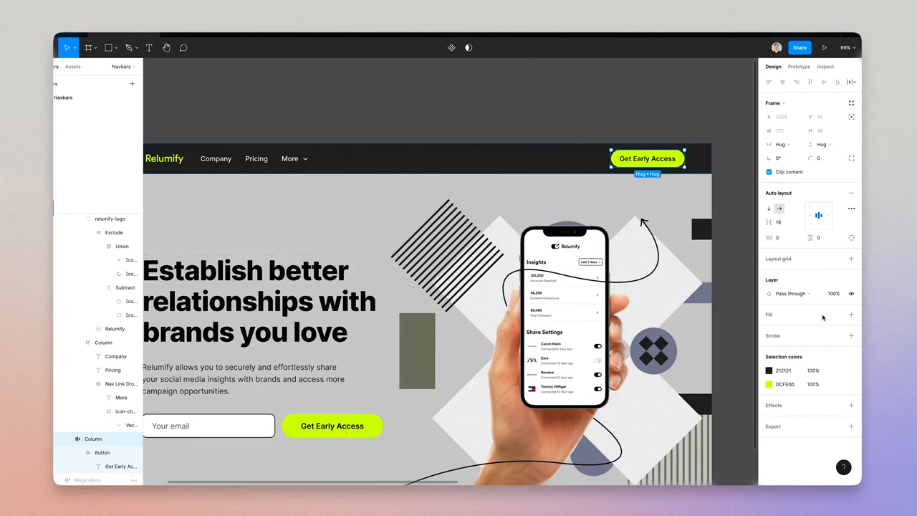
pyautogui.click(784, 384)
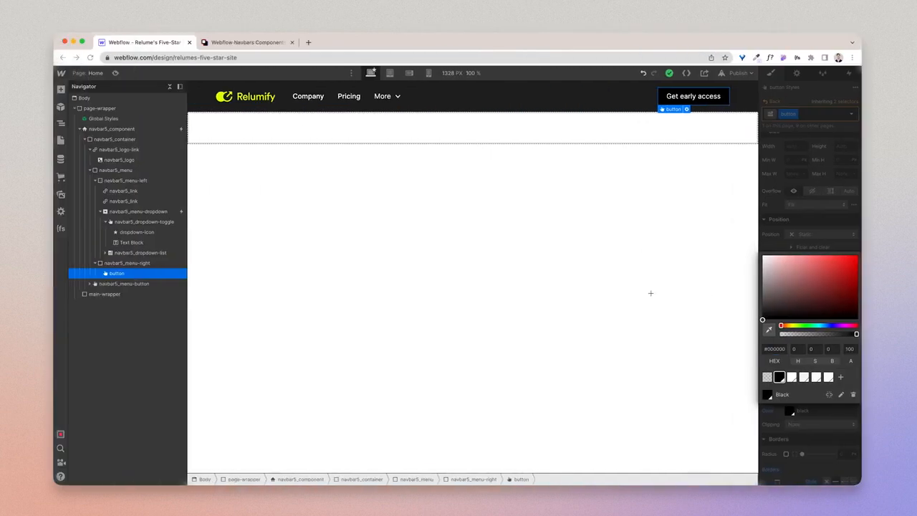
pyautogui.press('super+a')
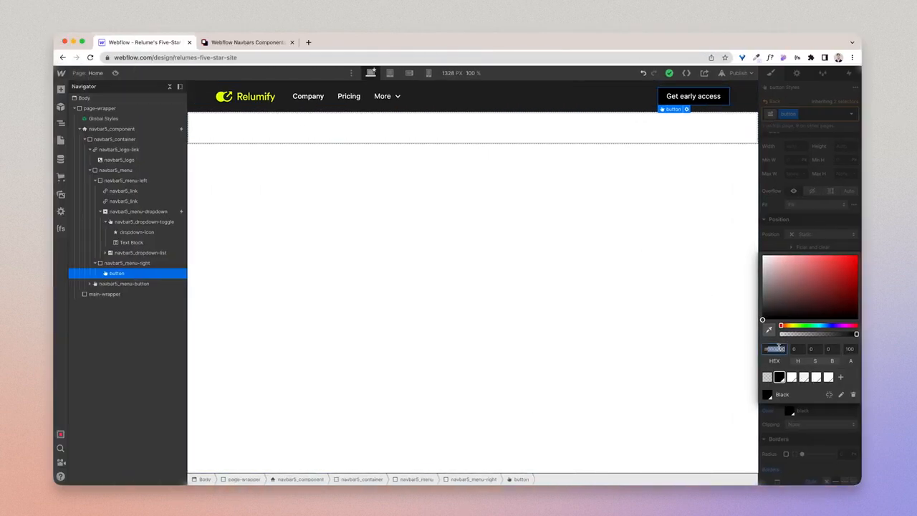
pyautogui.write('#DCFE00')
pyautogui.press('Return')
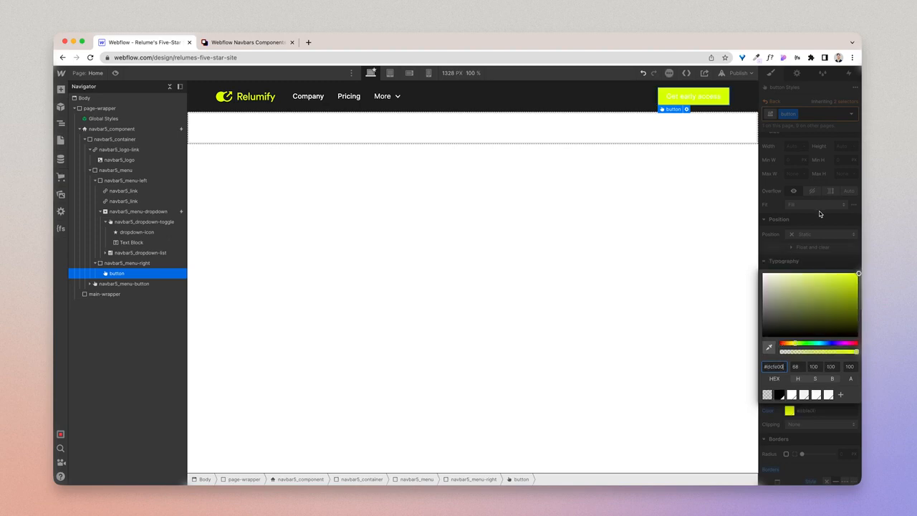
pyautogui.click(819, 213)
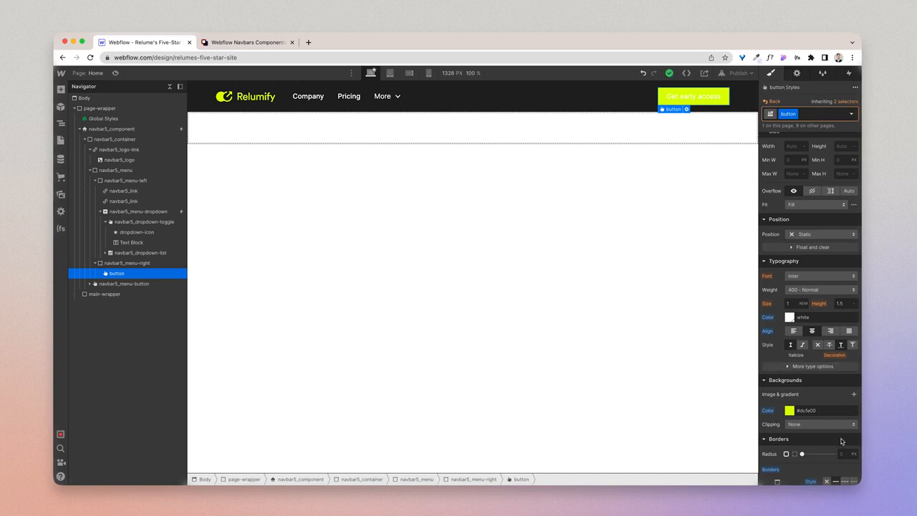
# - Set the text colour of the button class to the Black swatch
pyautogui.click(789, 317)
pyautogui.click(779, 284)
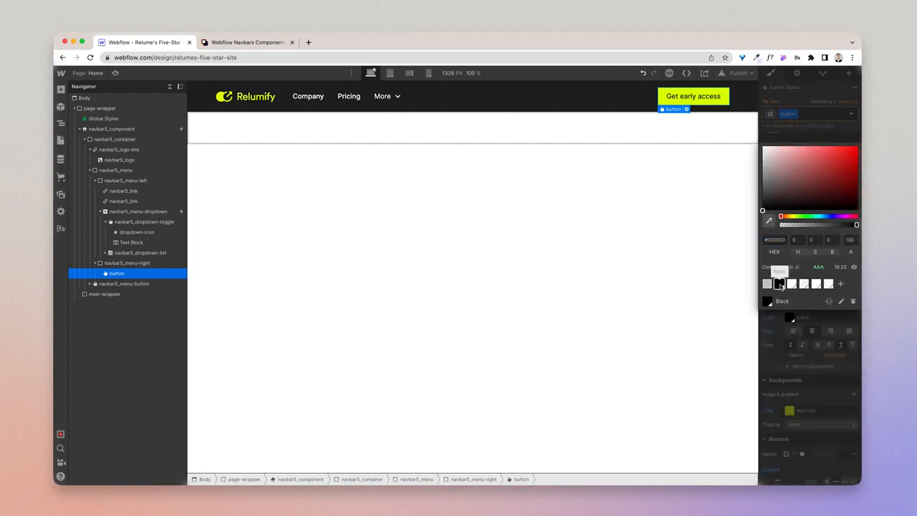
pyautogui.click(795, 350)
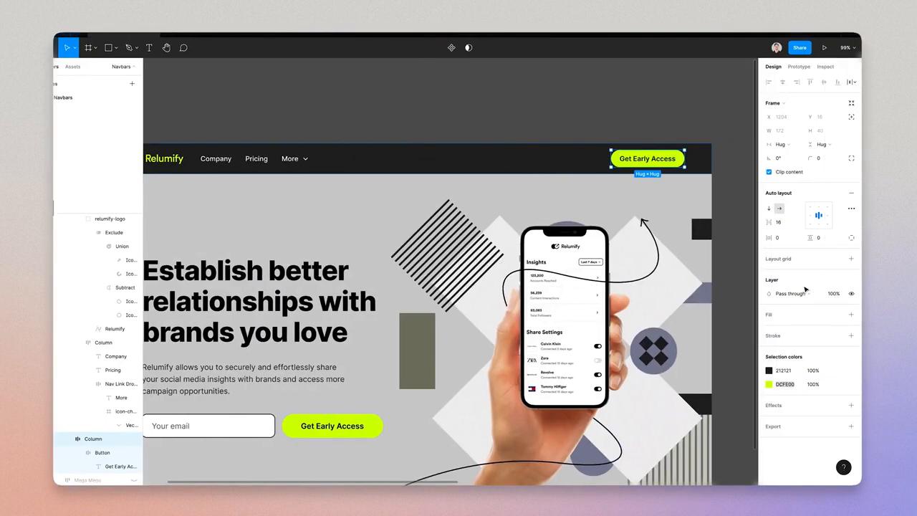
# - Check the Get Early Access text's typography in Figma and set the button class's font weight in Webflow to 600 - Semi Bold
pyautogui.keyDown('super'); pyautogui.click(659, 161); pyautogui.keyUp('super')
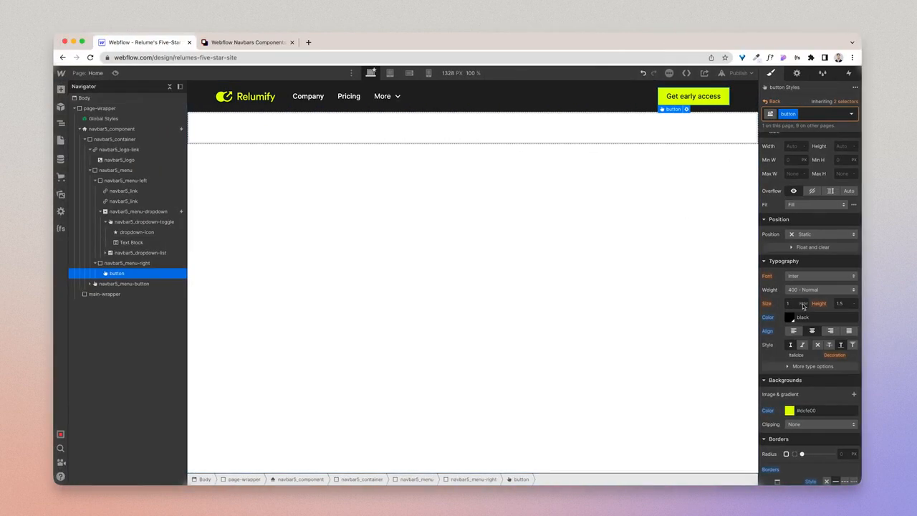
pyautogui.click(809, 290)
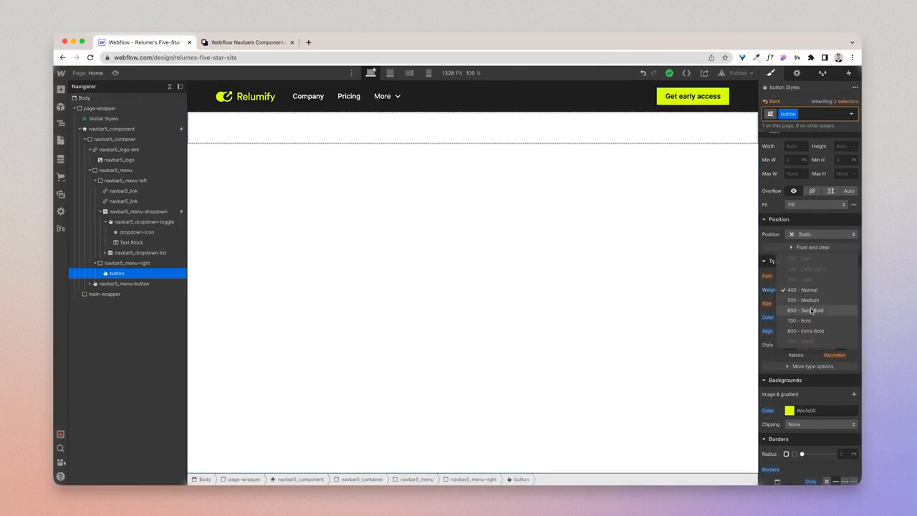
pyautogui.click(812, 310)
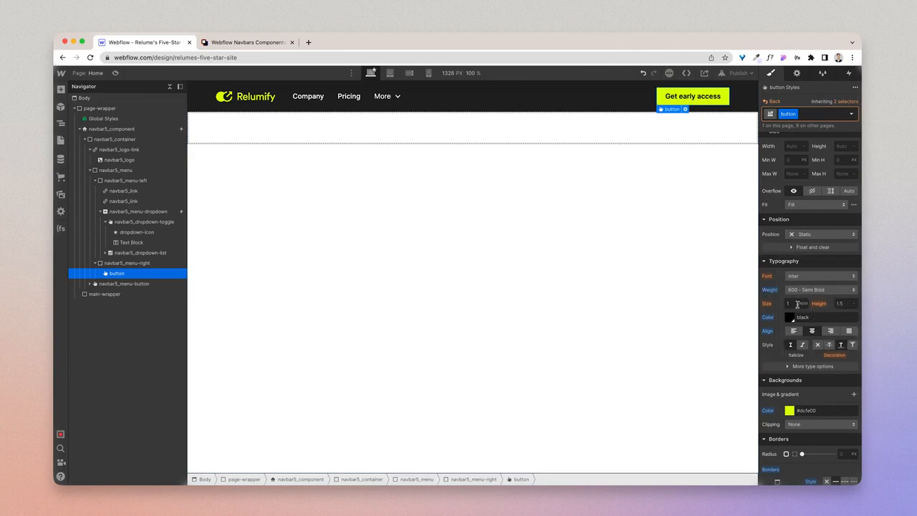
pyautogui.click(793, 304)
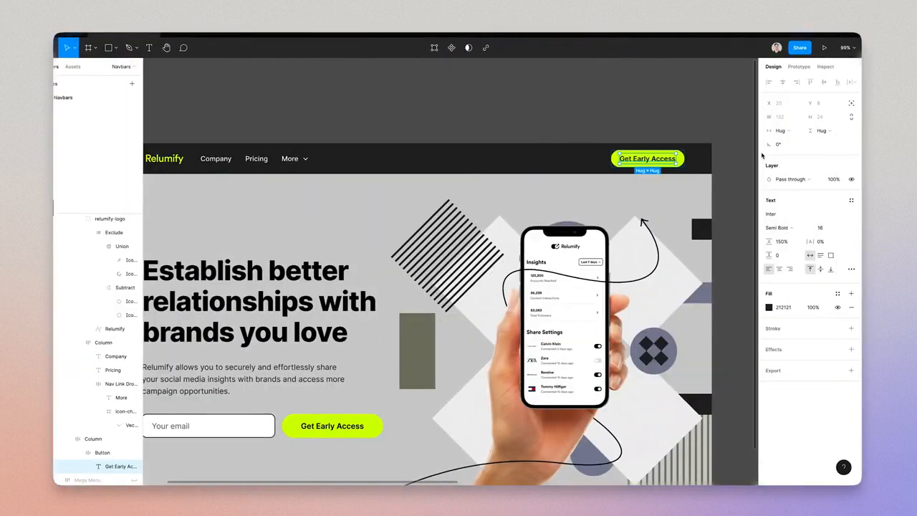
# - Try a percentage border radius on the button class and set the radius to 20 rem for rounded ends
pyautogui.click(685, 162)
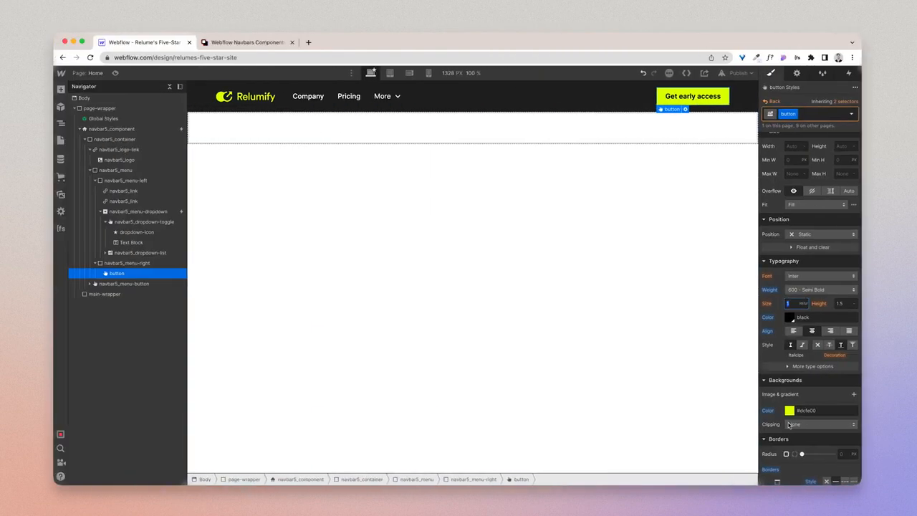
pyautogui.click(843, 453)
pyautogui.write('205')
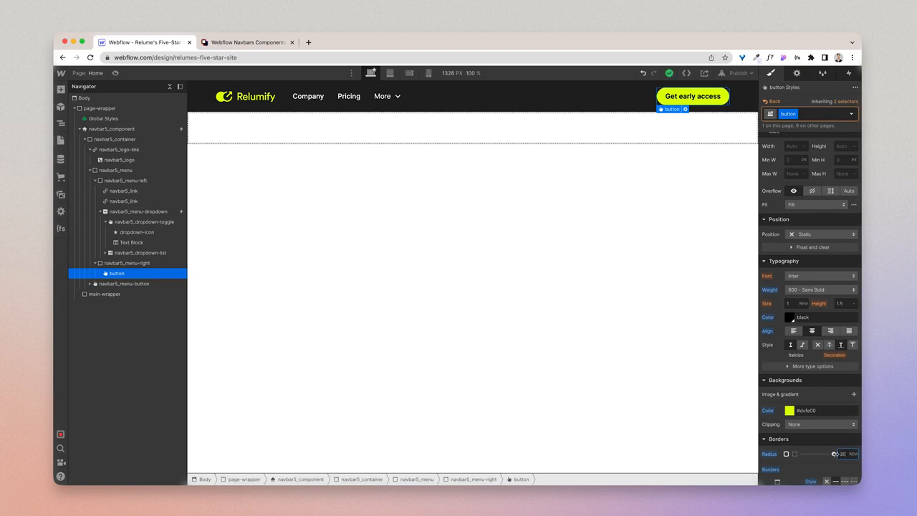
pyautogui.scroll(-2, 836, 429)
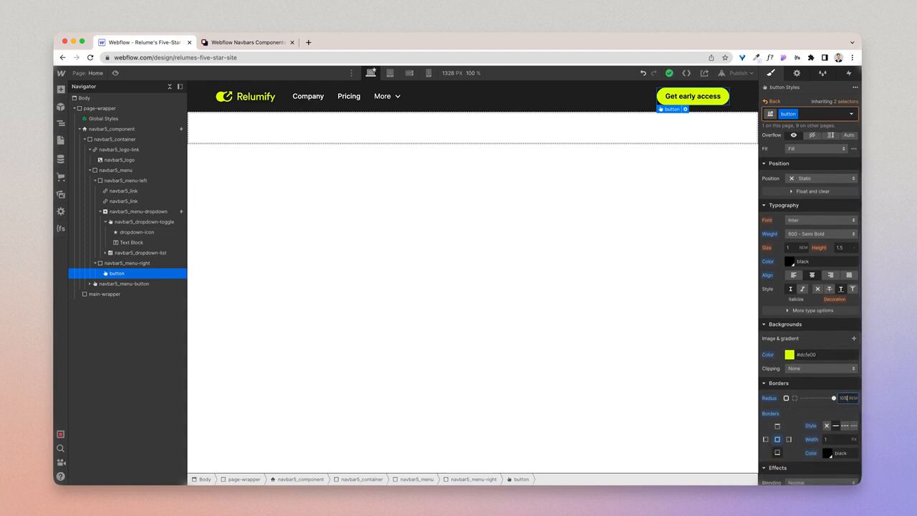
pyautogui.write('%')
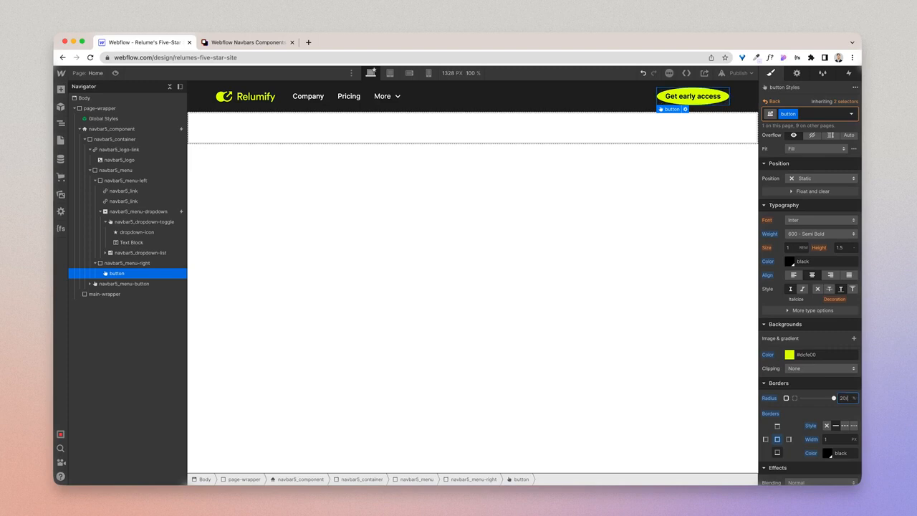
pyautogui.press('Return')
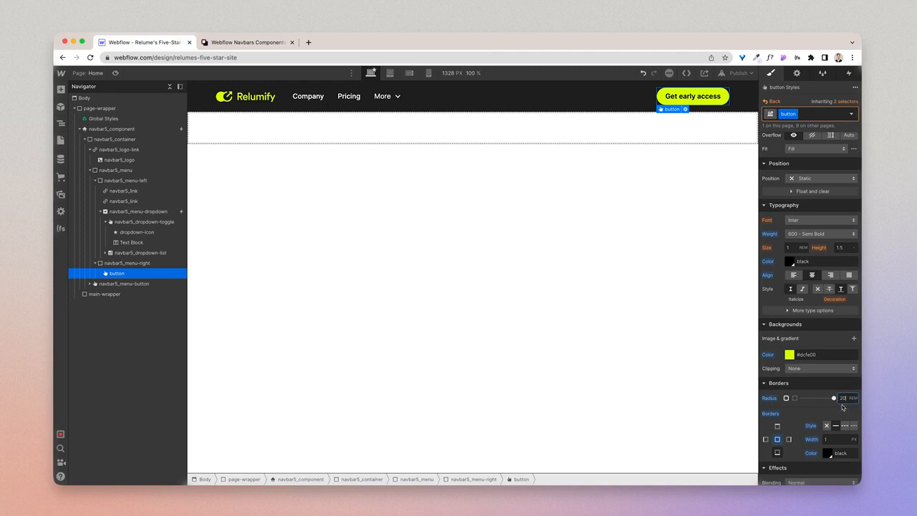
pyautogui.scroll(-1, 843, 408)
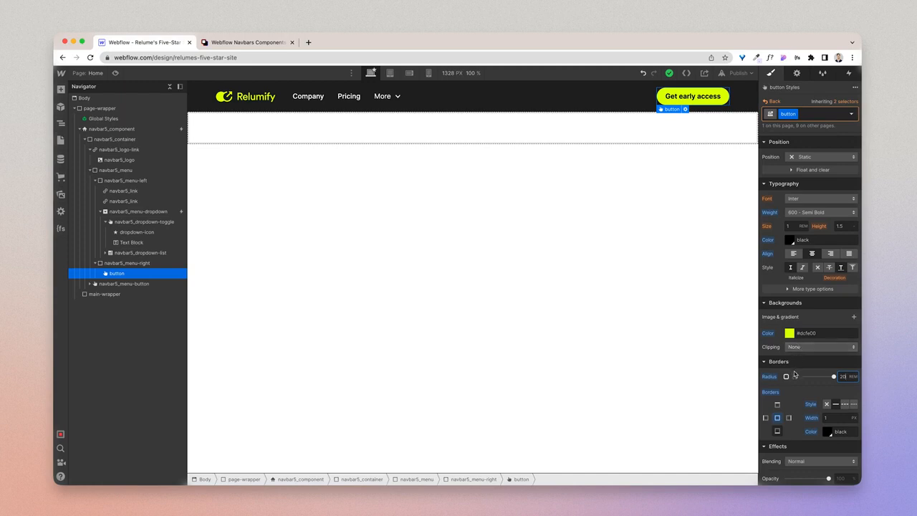
# - Save the button class's #dcfe00 background colour as a swatch named Yellow
pyautogui.click(777, 418)
pyautogui.click(789, 333)
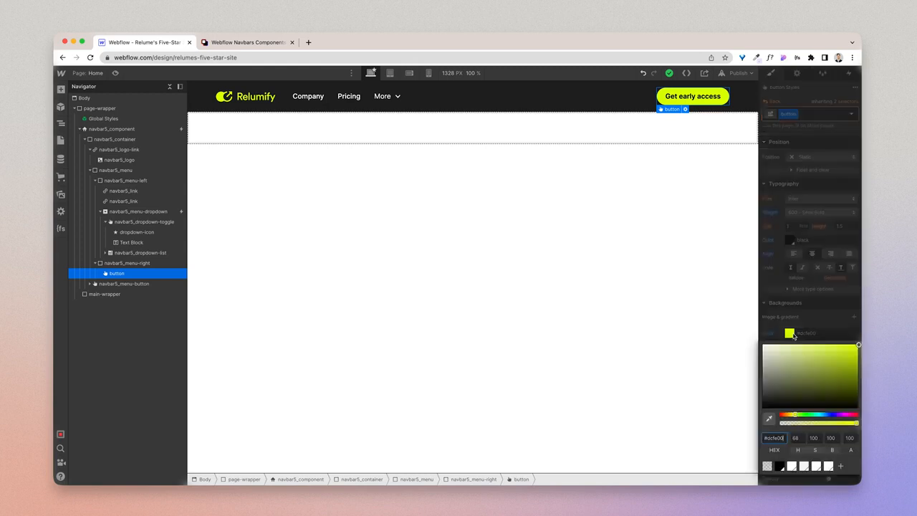
pyautogui.click(841, 466)
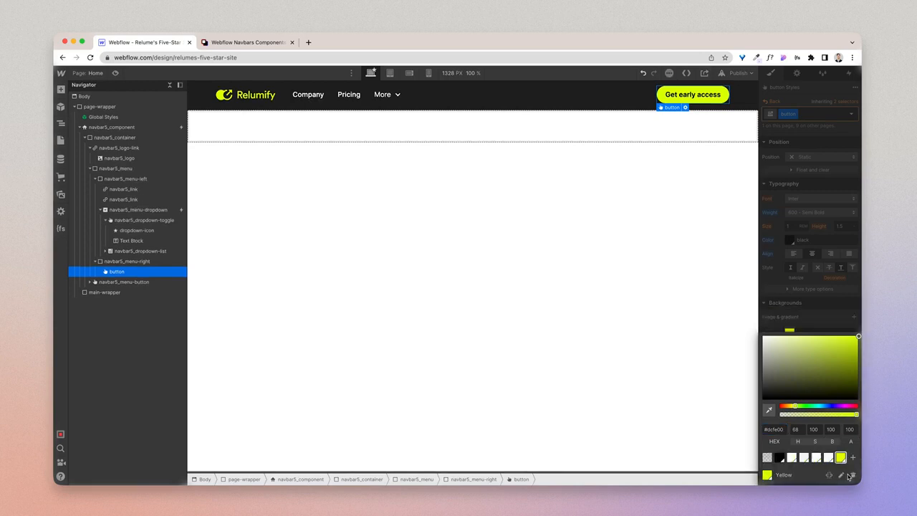
pyautogui.click(819, 310)
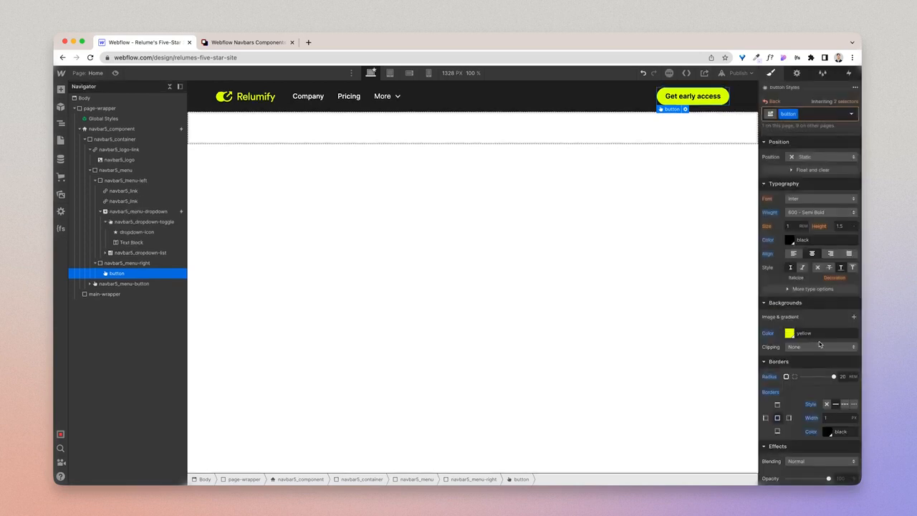
# - Set the border colour of the button class to the Yellow swatch and deselect the button
pyautogui.click(829, 432)
pyautogui.click(840, 399)
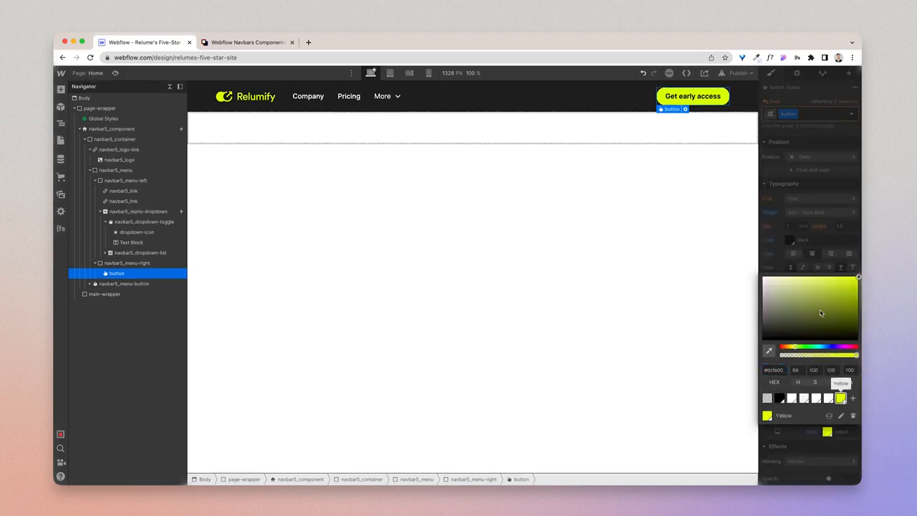
pyautogui.click(814, 221)
pyautogui.click(552, 131)
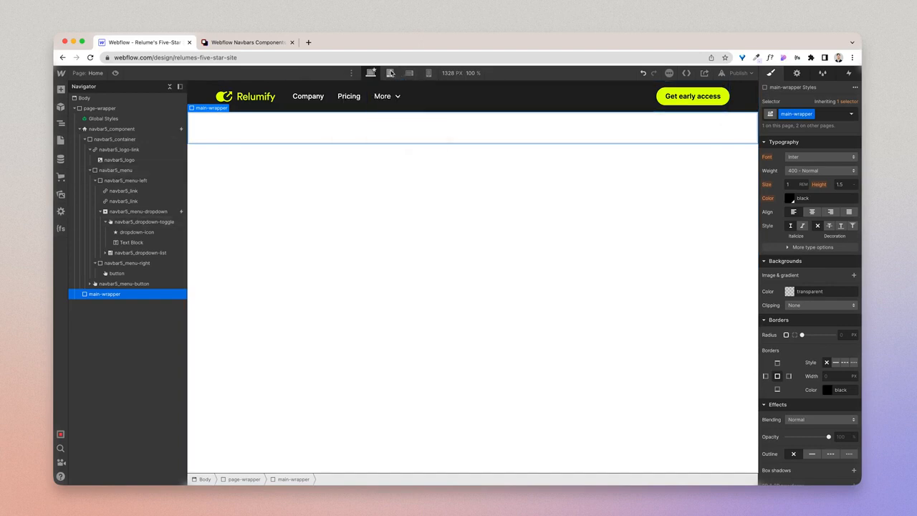
# - Switch to the tablet breakpoint and preview the navbar there
pyautogui.click(391, 73)
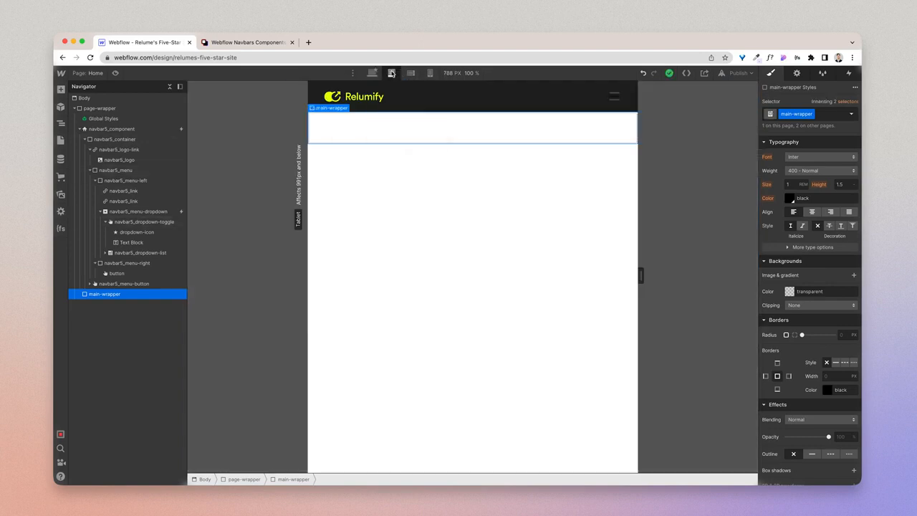
pyautogui.click(115, 73)
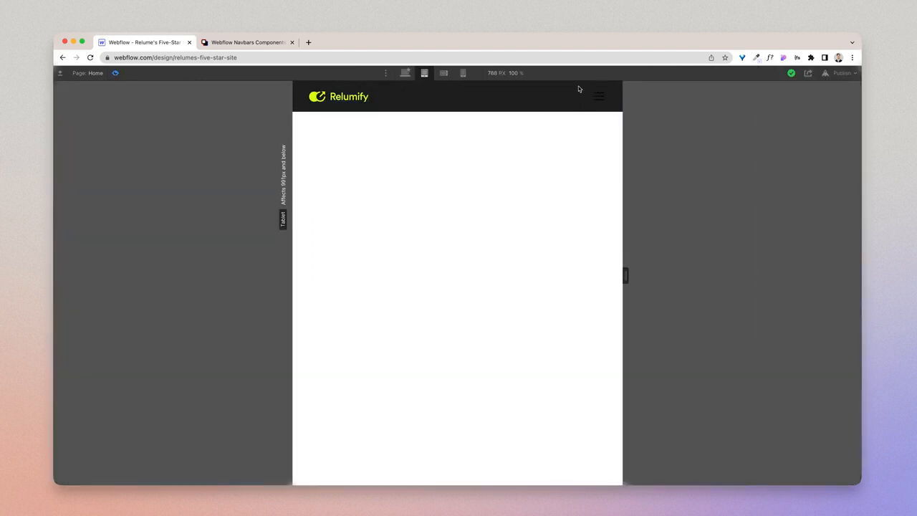
pyautogui.click(116, 73)
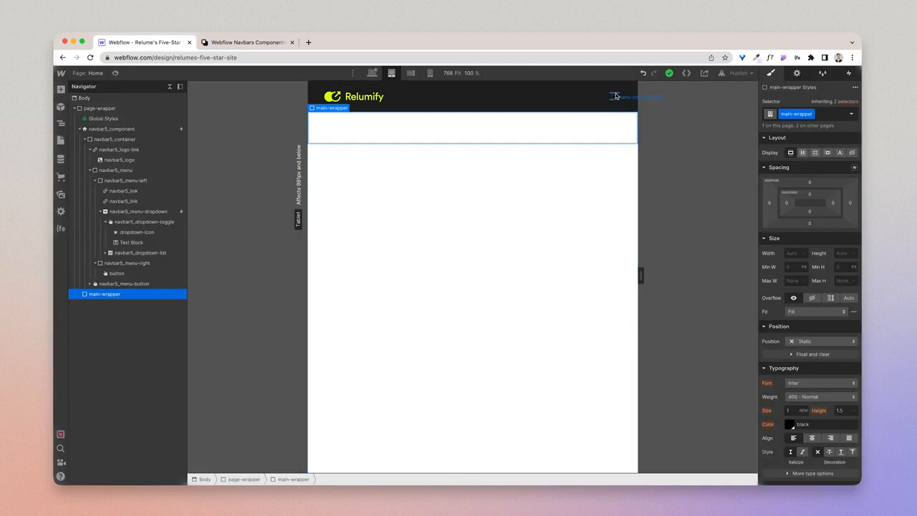
# - Expand navbar5_menu-button down to the menu-icon lines and set the background colour of menu-icon_line-top to white (#ffffff)
pyautogui.click(100, 286)
pyautogui.click(90, 284)
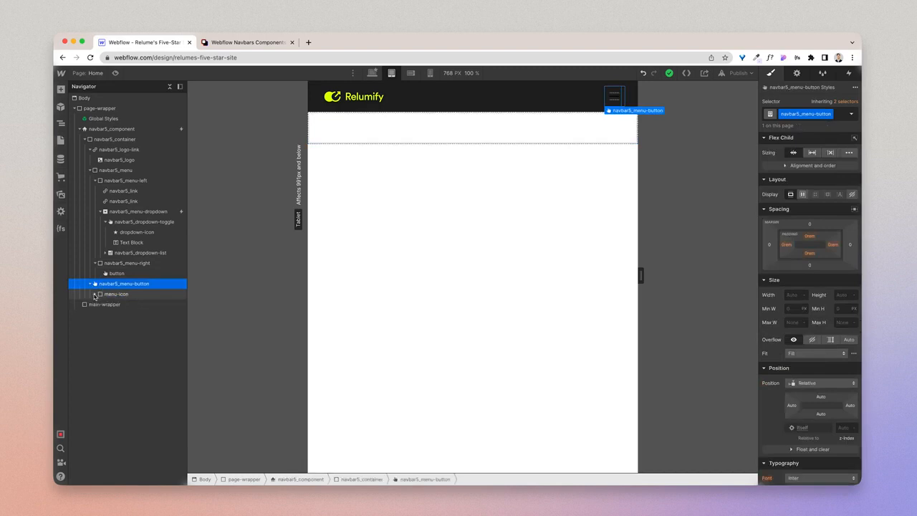
pyautogui.click(94, 294)
pyautogui.click(106, 294)
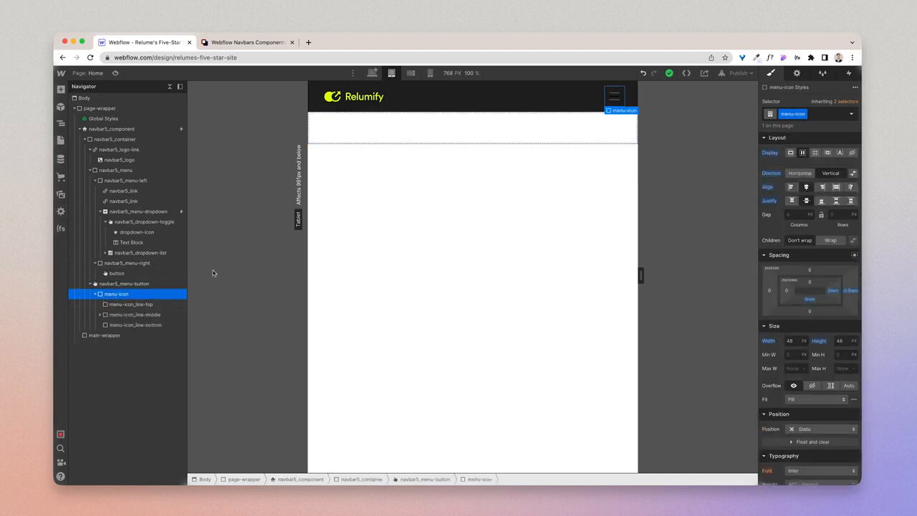
pyautogui.click(145, 305)
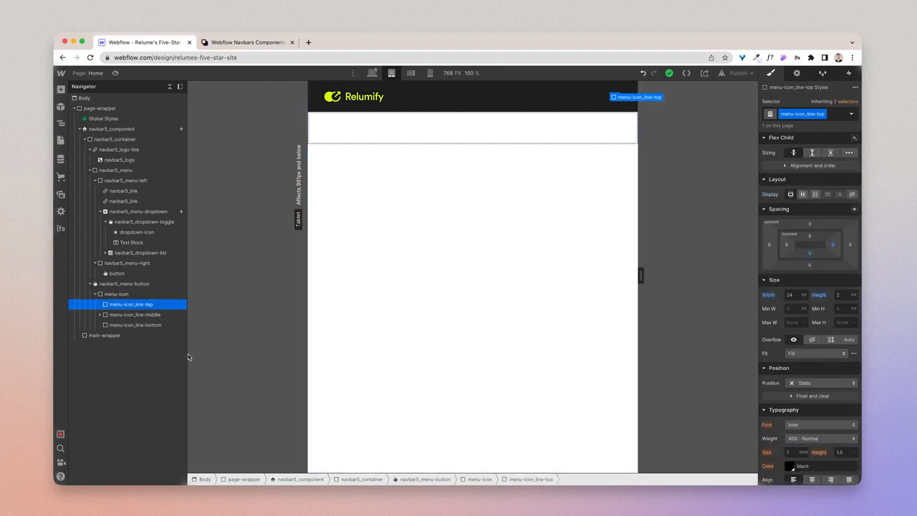
pyautogui.scroll(-2, 795, 424)
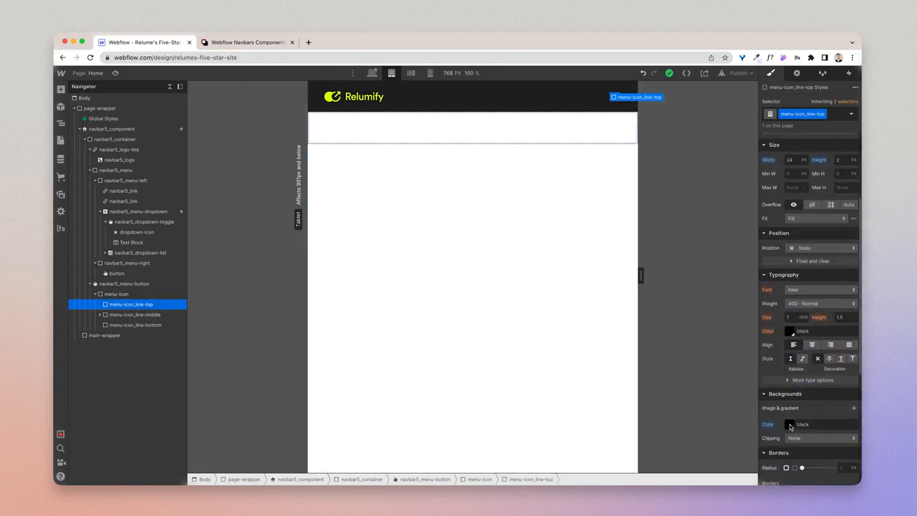
pyautogui.click(795, 424)
pyautogui.moveTo(781, 322); pyautogui.dragTo(708, 217)
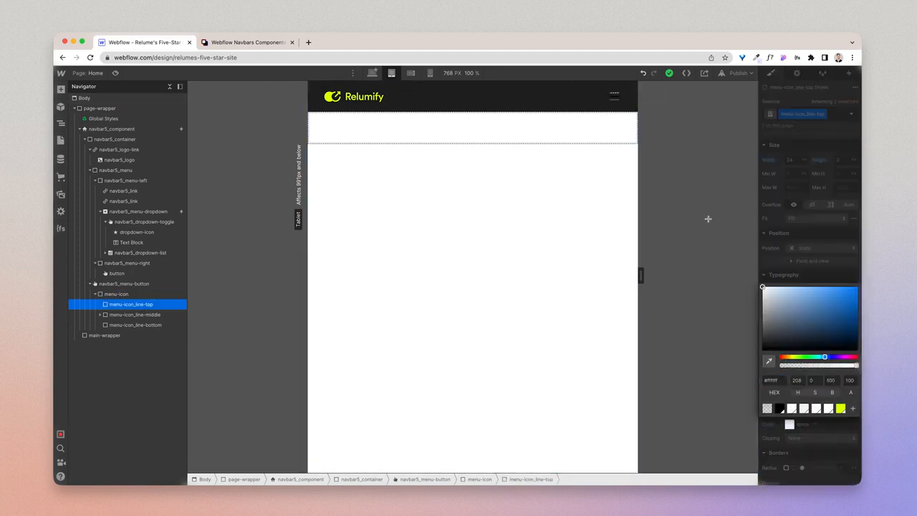
# - Set the background colour of menu-icon_line-middle and menu-icon_line-bottom to white (#ffffff)
pyautogui.click(145, 315)
pyautogui.scroll(-4, 803, 405)
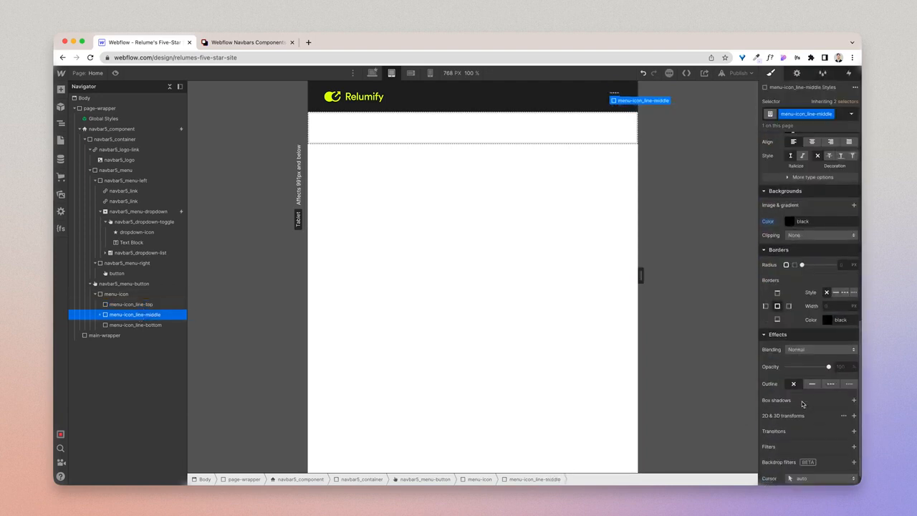
pyautogui.click(790, 281)
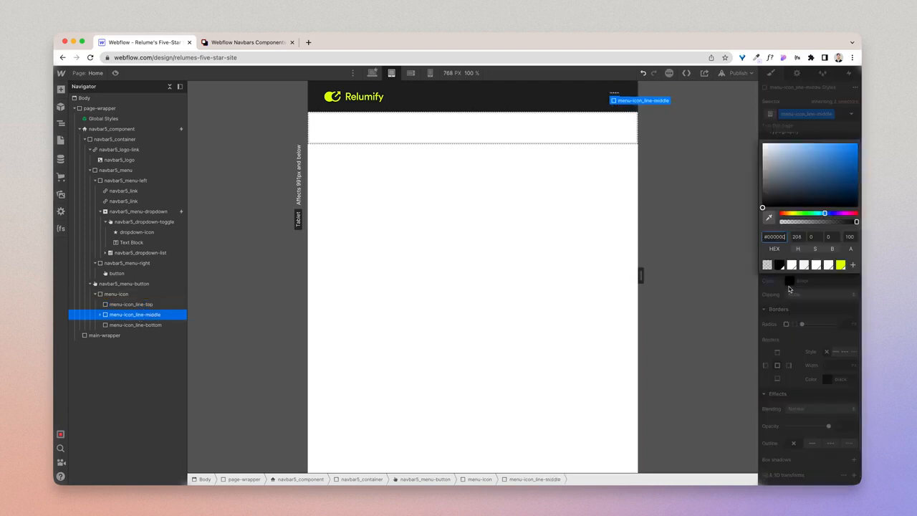
pyautogui.moveTo(789, 191); pyautogui.dragTo(712, 98)
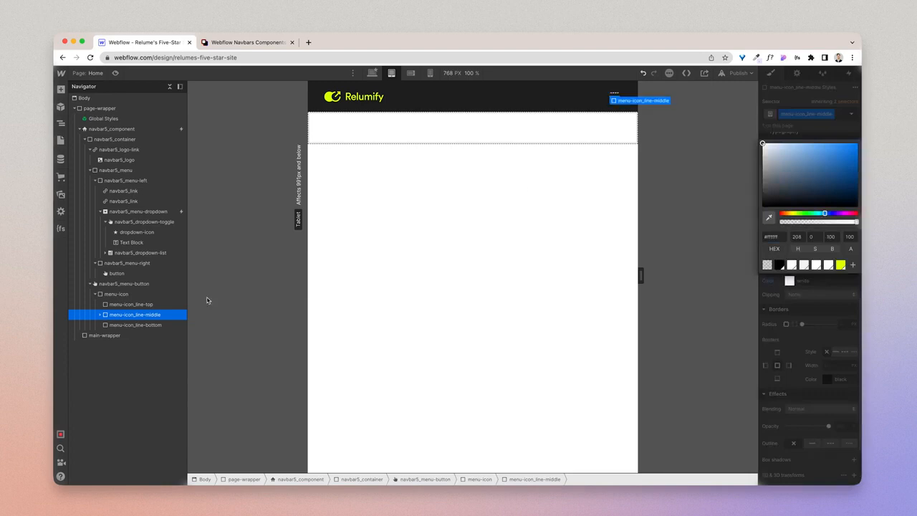
pyautogui.click(156, 326)
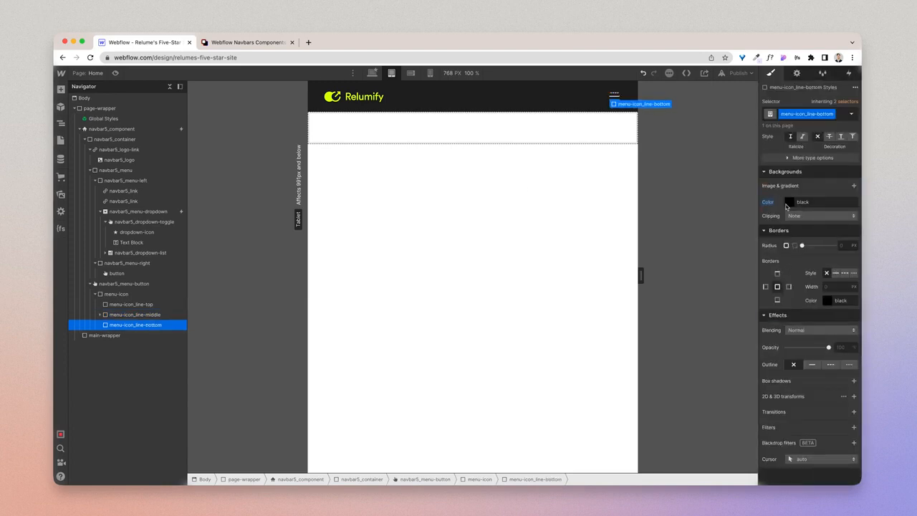
pyautogui.click(788, 204)
pyautogui.moveTo(789, 112); pyautogui.dragTo(734, 40)
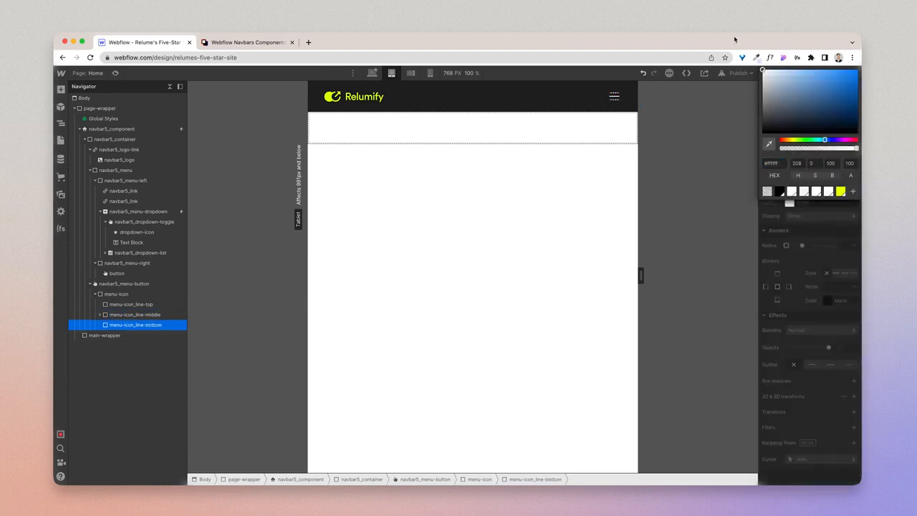
# - Preview the navbar and its menu icon at the tablet and mobile breakpoints, and return to editing at the desktop breakpoint
pyautogui.click(115, 73)
pyautogui.click(599, 97)
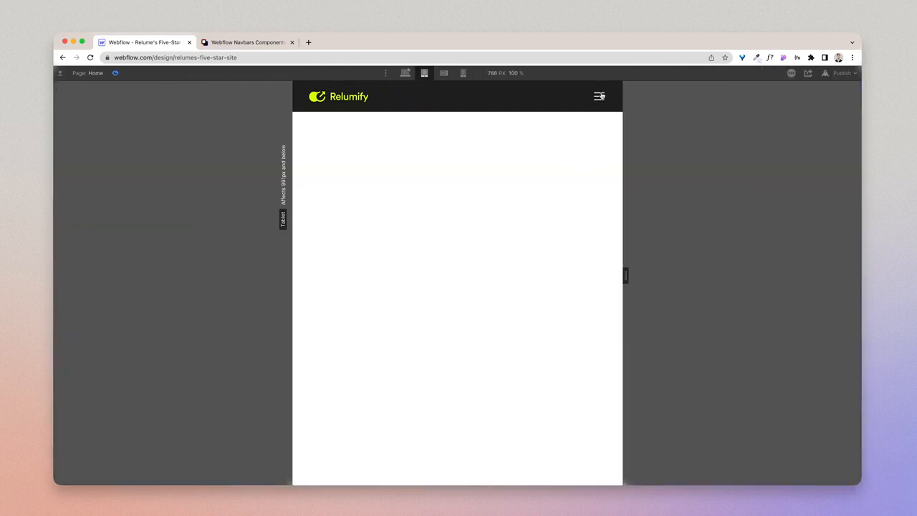
pyautogui.click(599, 97)
pyautogui.click(442, 73)
pyautogui.click(463, 72)
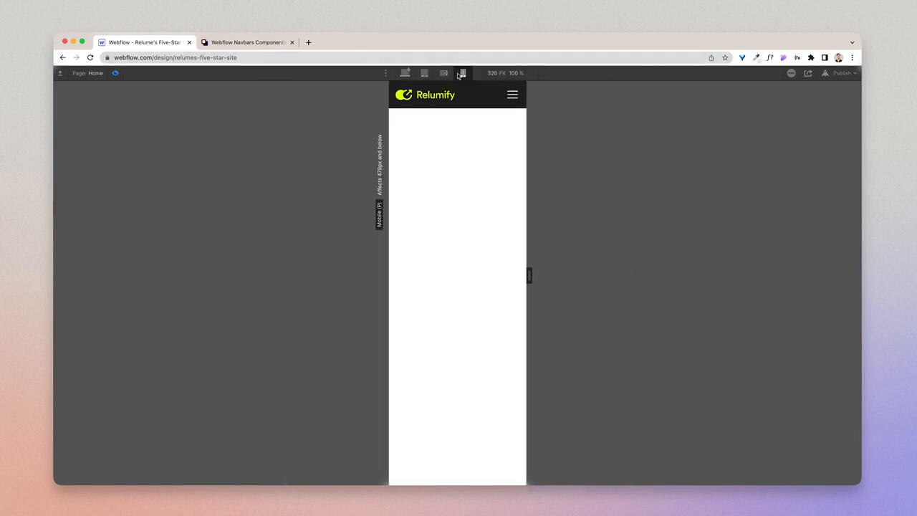
pyautogui.click(405, 72)
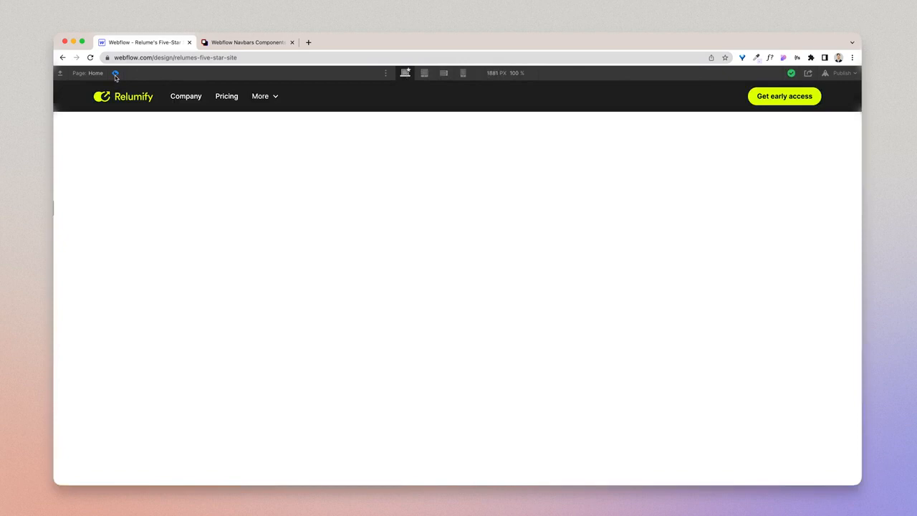
pyautogui.click(115, 73)
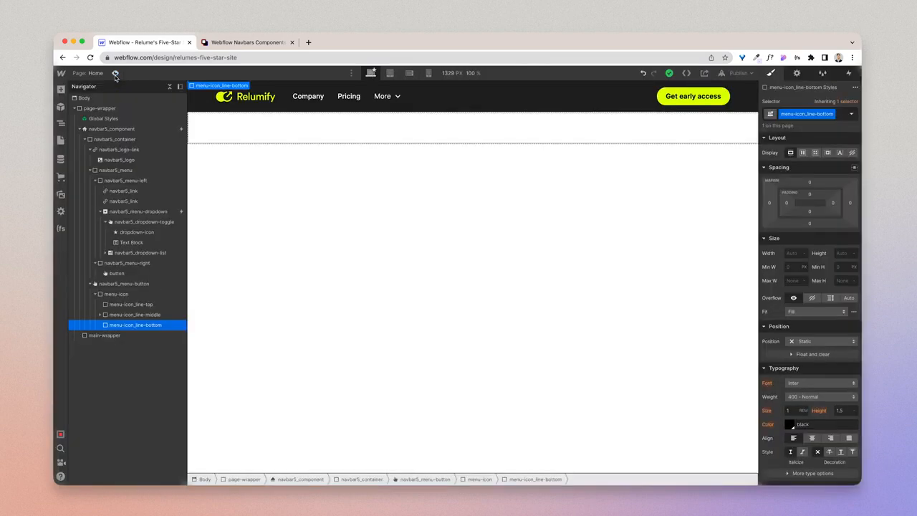
# - Switch to Figma and examine the Navbar / 5 design with its More mega menu open
pyautogui.click(387, 111)
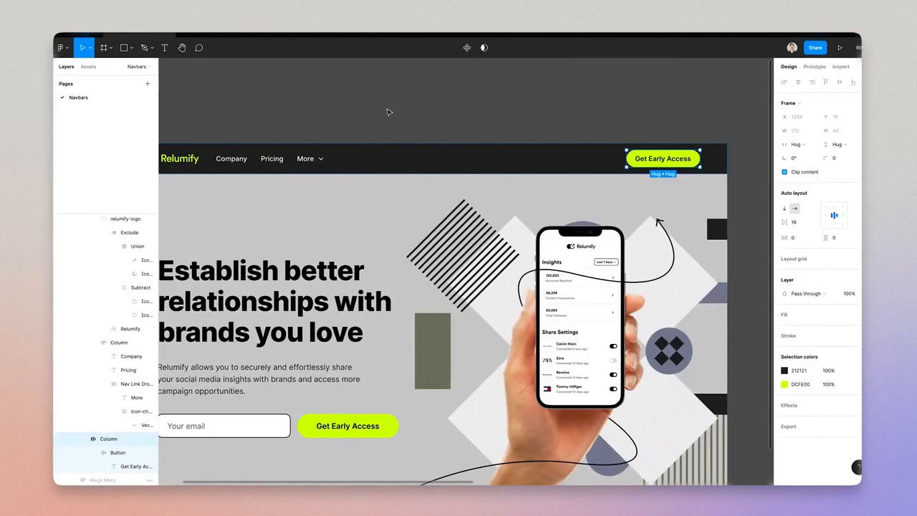
pyautogui.hscroll(10, 470, 139)
pyautogui.scroll(3, 473, 139)
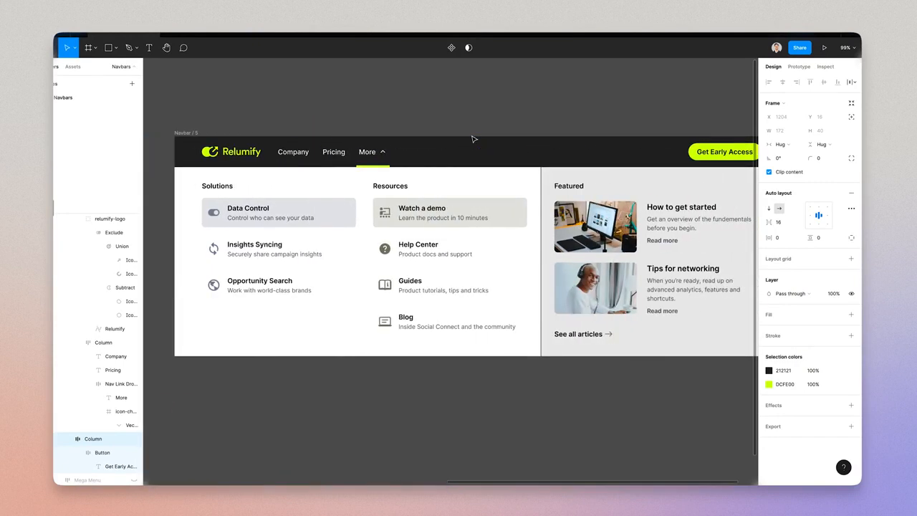
pyautogui.keyDown('ctrl'); pyautogui.scroll(-2, 473, 139); pyautogui.keyUp('ctrl')
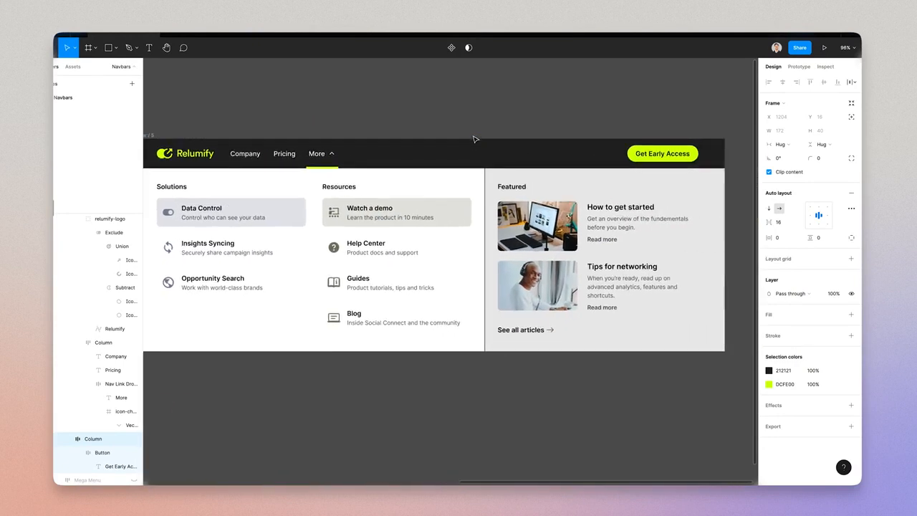
pyautogui.hscroll(-2, 472, 139)
# - Switch back to Webflow, select navbar5_dropdown-toggle under More and show its dropdown menu on the canvas
pyautogui.click(479, 106)
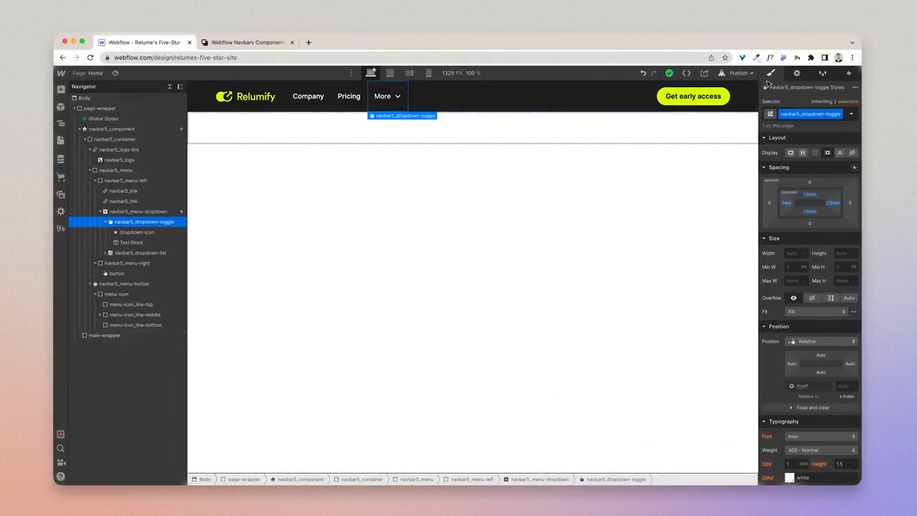
pyautogui.click(126, 212)
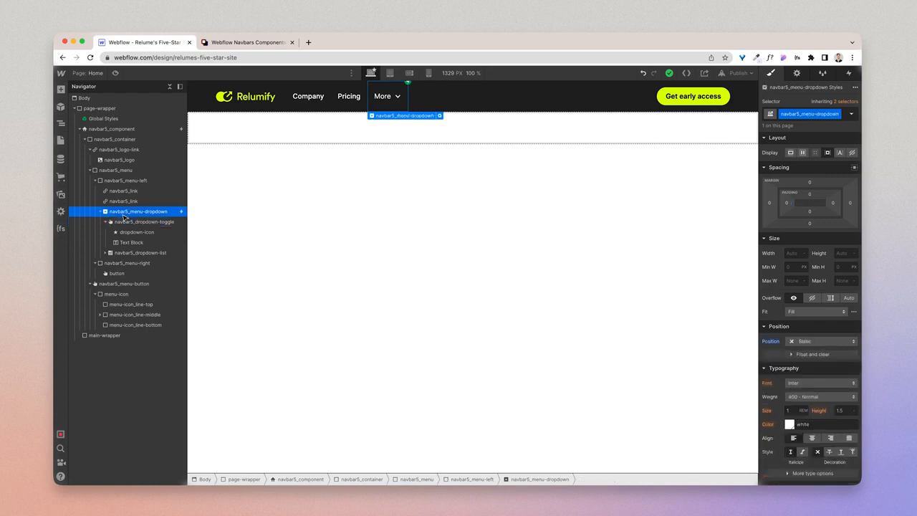
pyautogui.click(127, 222)
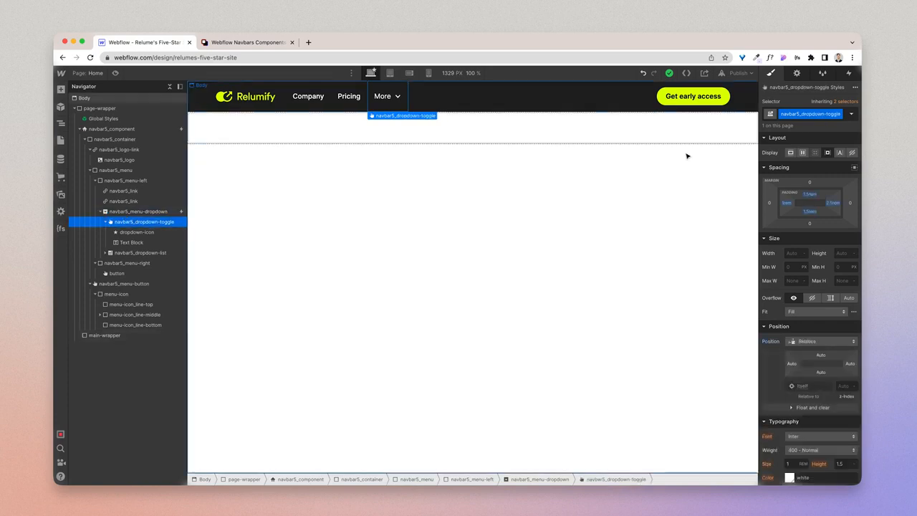
pyautogui.click(796, 73)
pyautogui.click(803, 146)
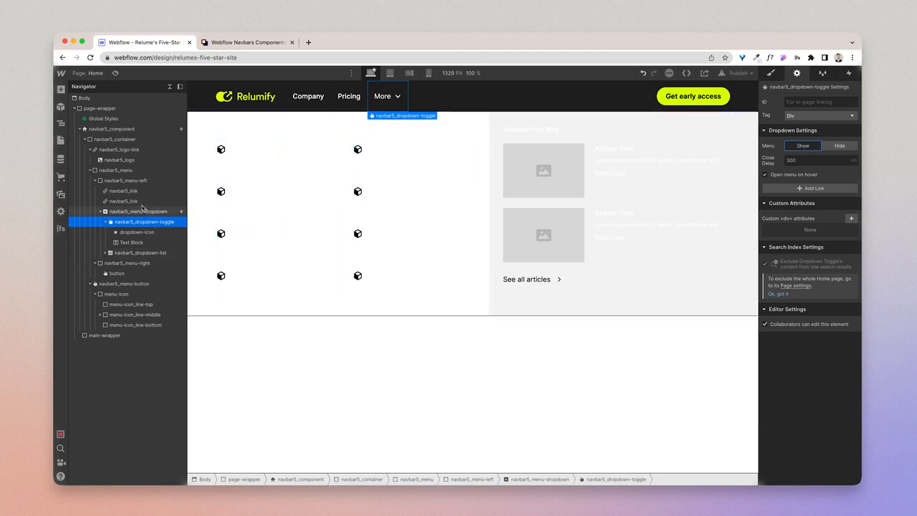
# - Expand the dropdown list to the first navbar5_dropdown-link and try black (#000000) as its text colour
pyautogui.click(126, 180)
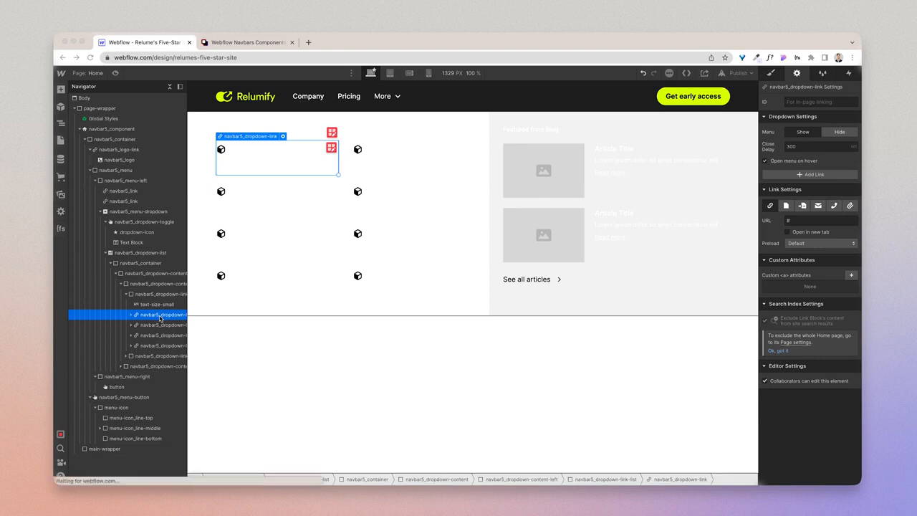
pyautogui.click(770, 73)
pyautogui.scroll(-4, 812, 444)
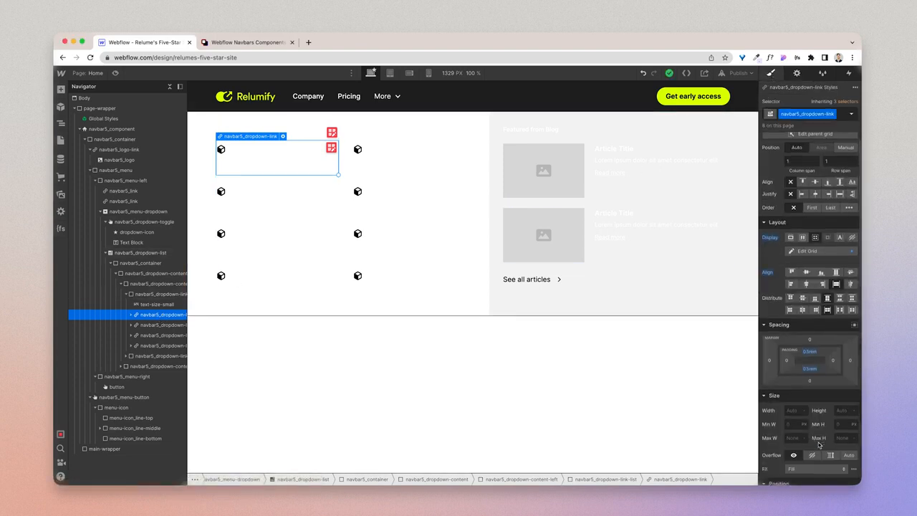
pyautogui.click(792, 467)
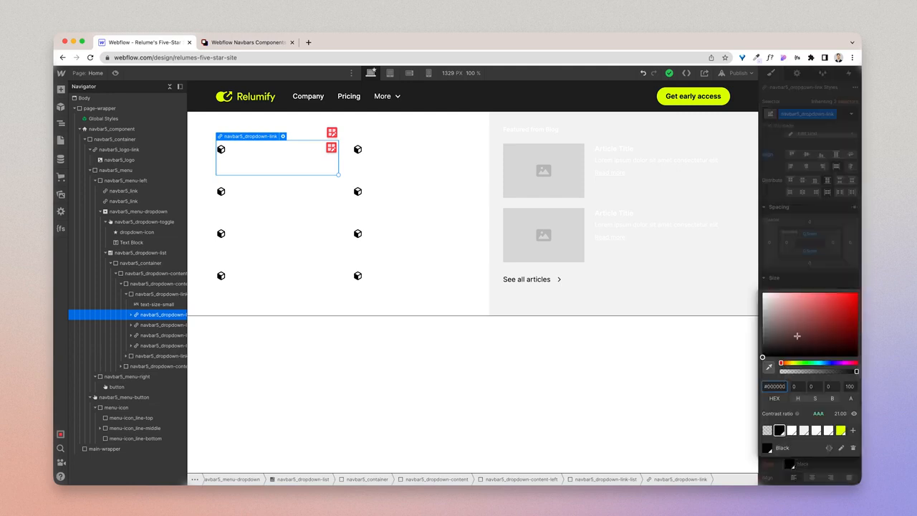
pyautogui.press('Return')
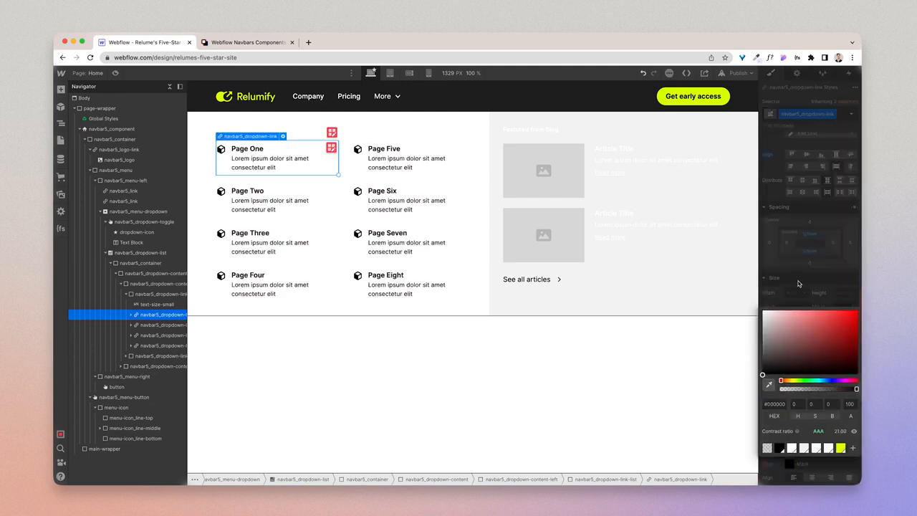
pyautogui.click(797, 282)
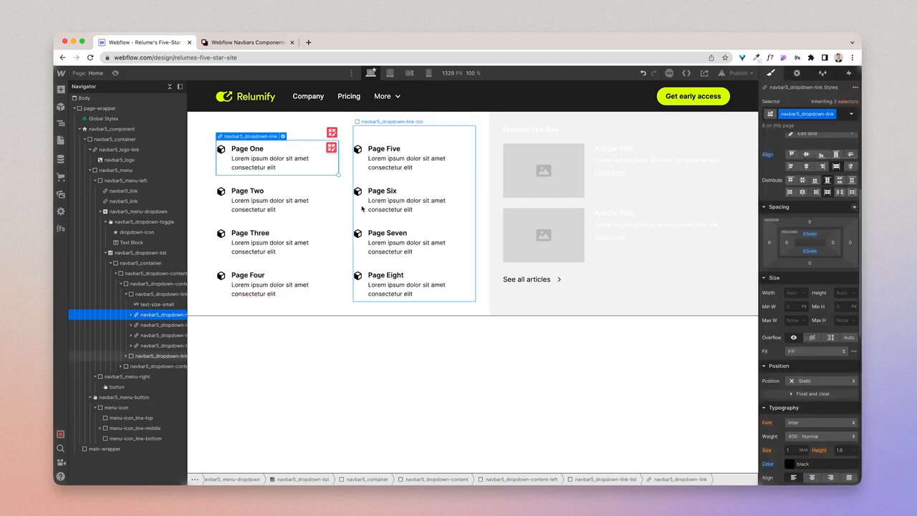
# - Try the Black swatch as text colour for the open navbar5_dropdown-list and undo the dropdown's text colour changes
pyautogui.click(235, 130)
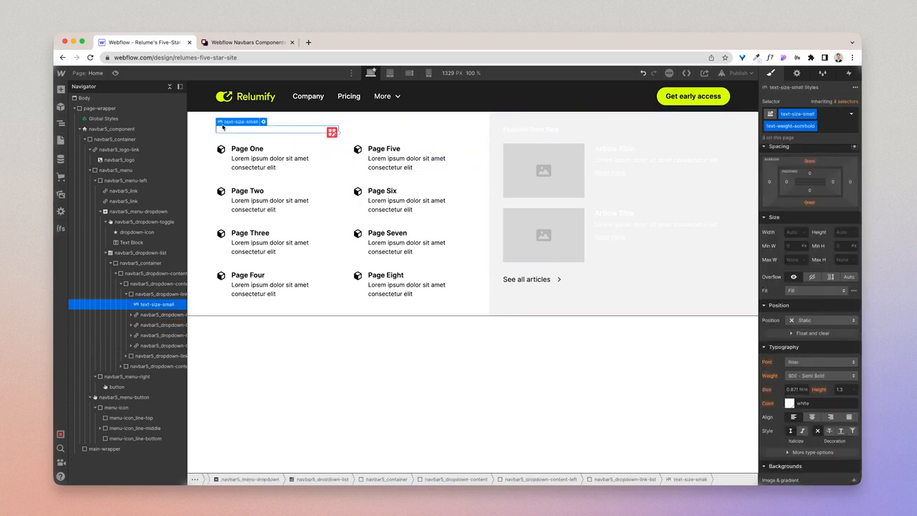
pyautogui.click(207, 134)
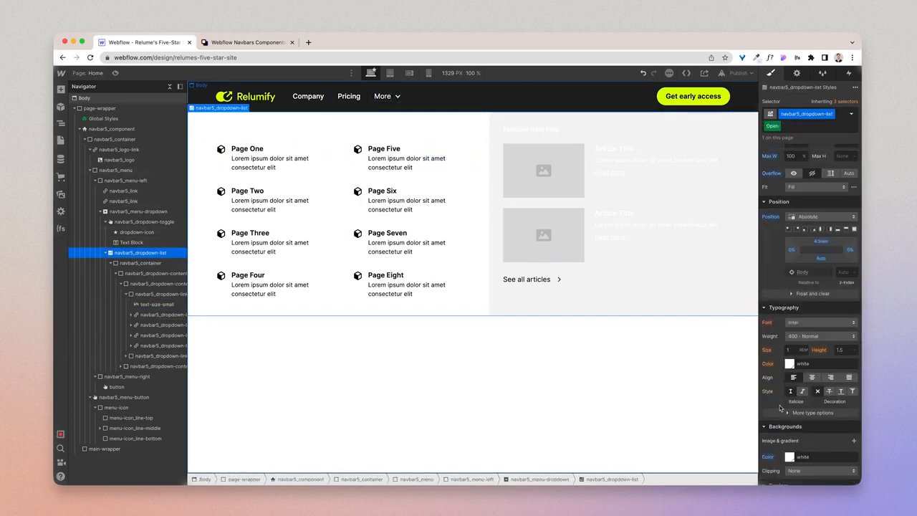
pyautogui.click(789, 363)
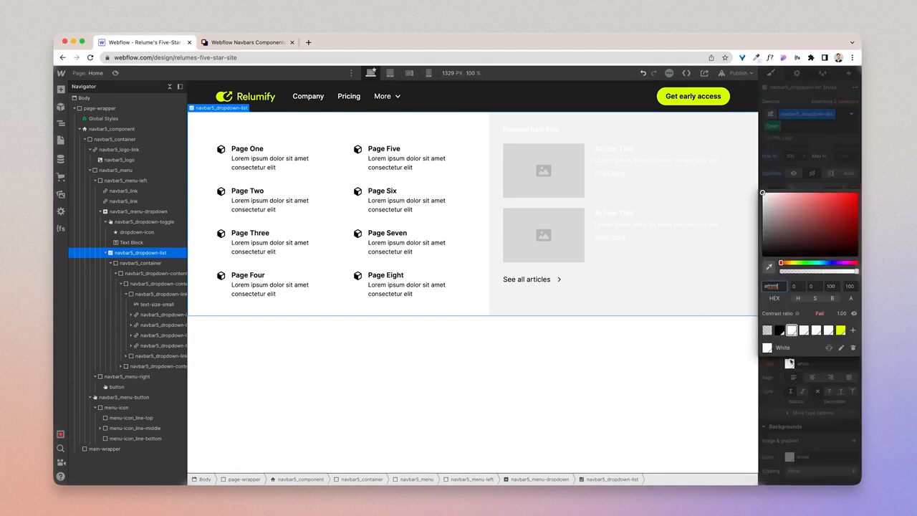
pyautogui.click(780, 330)
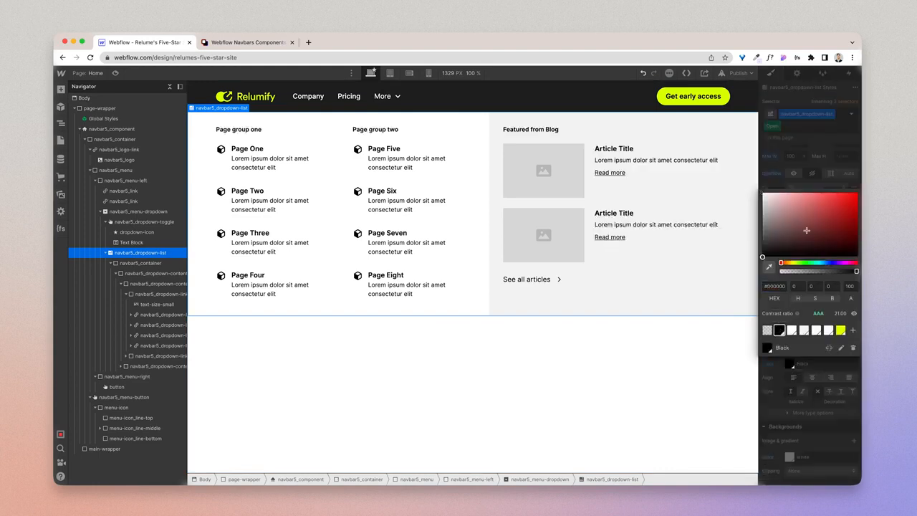
pyautogui.click(810, 180)
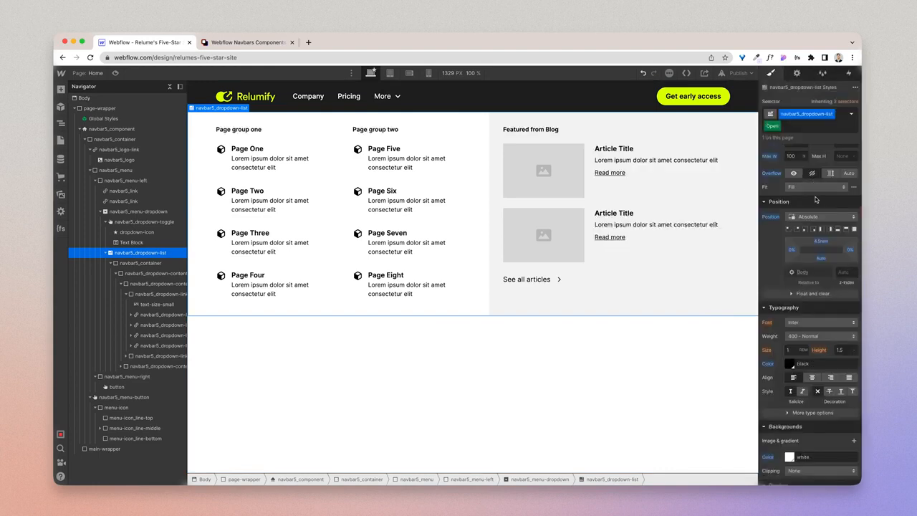
pyautogui.press('super+z')
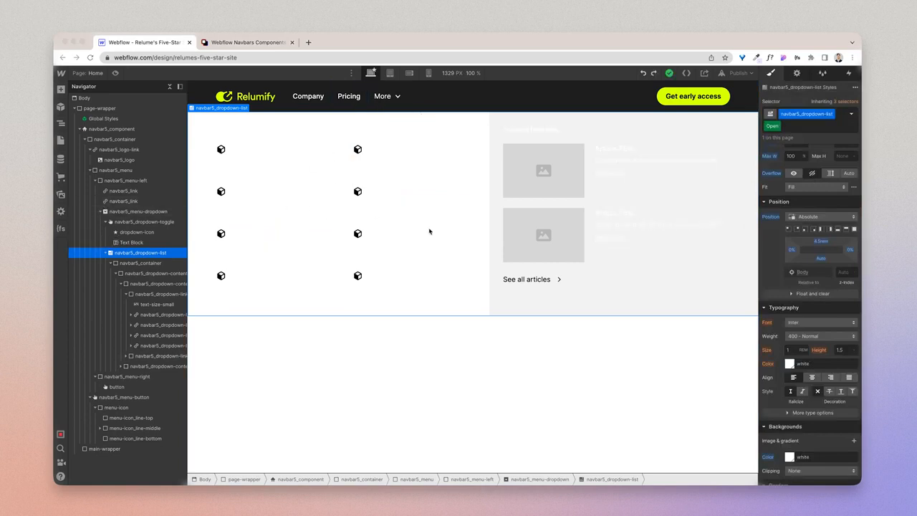
# - Examine the text colour settings of navbar5_dropdown-list, navbar5_menu-left and the Company navbar5_link
pyautogui.click(130, 264)
pyautogui.click(130, 255)
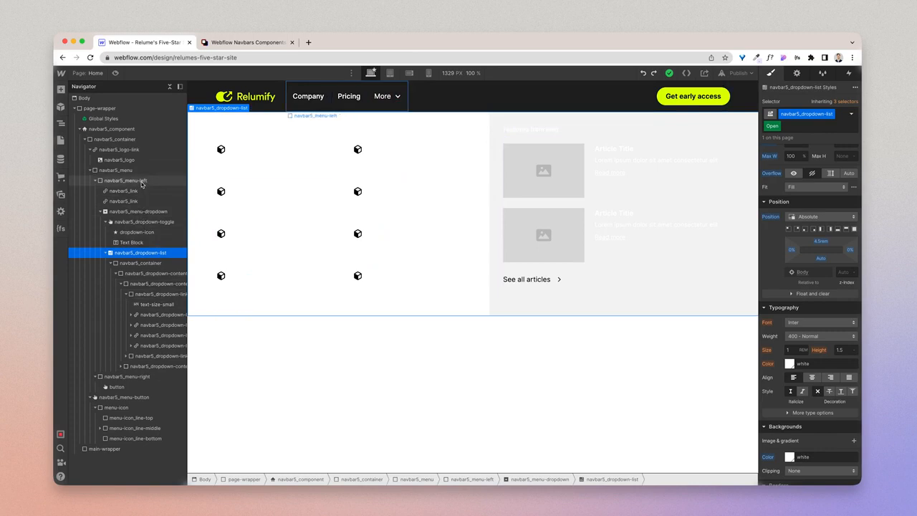
pyautogui.click(142, 181)
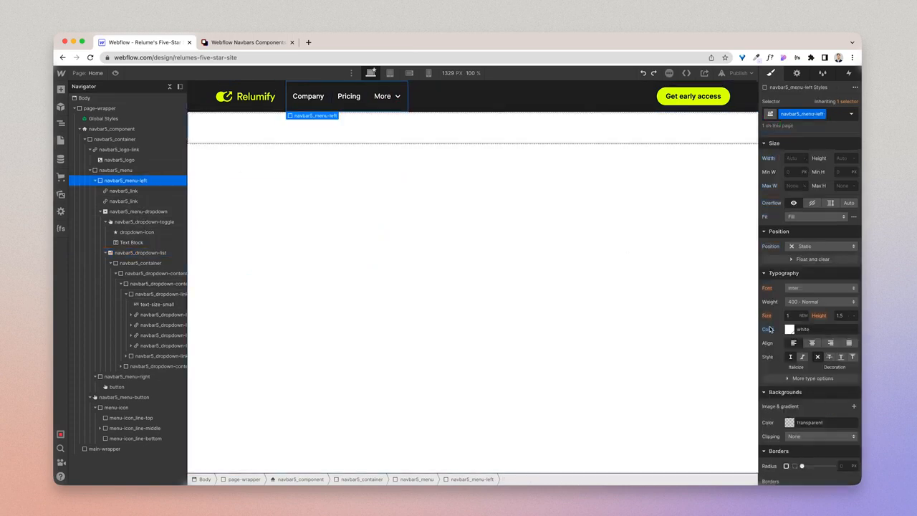
pyautogui.click(326, 100)
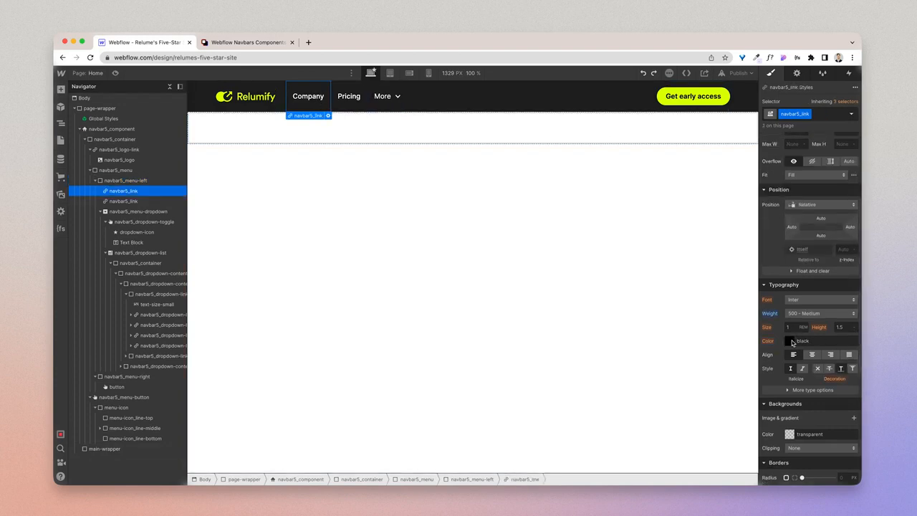
pyautogui.click(123, 182)
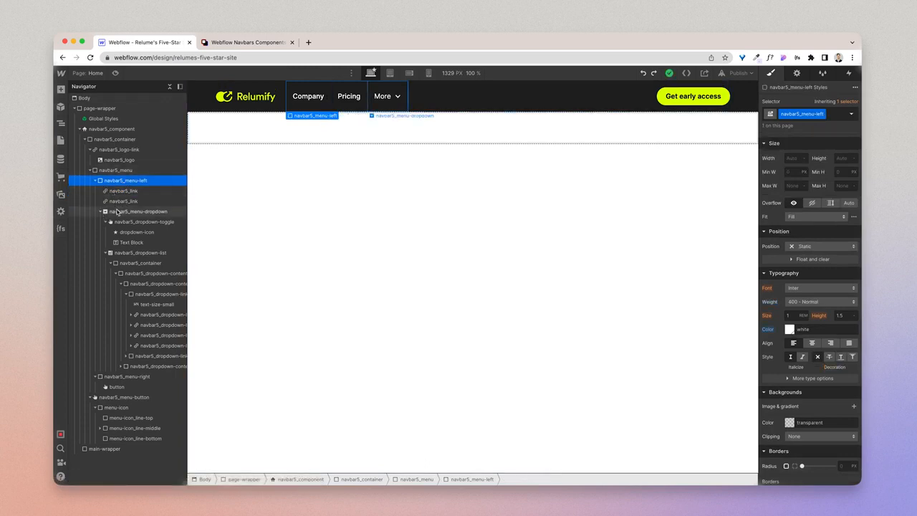
# - Show the navbar5_dropdown-list menu on the canvas and set its text colour to the Black swatch
pyautogui.click(120, 255)
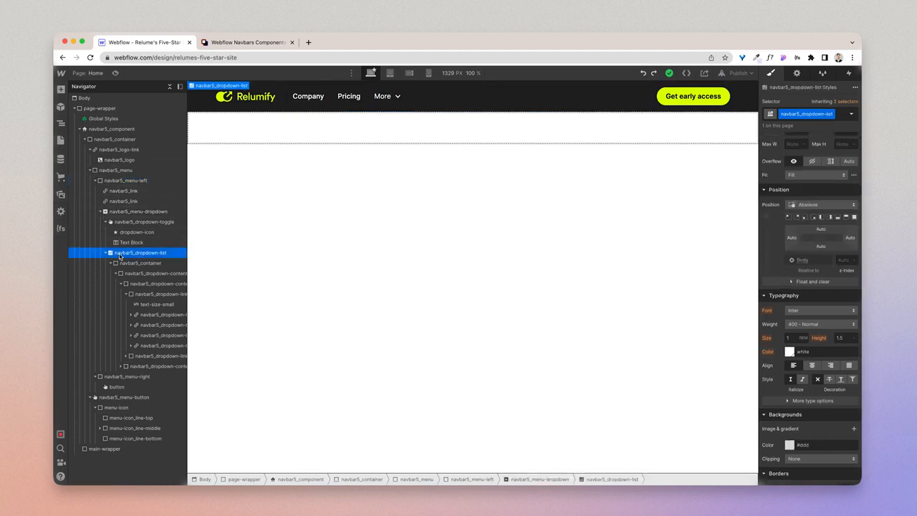
pyautogui.click(796, 73)
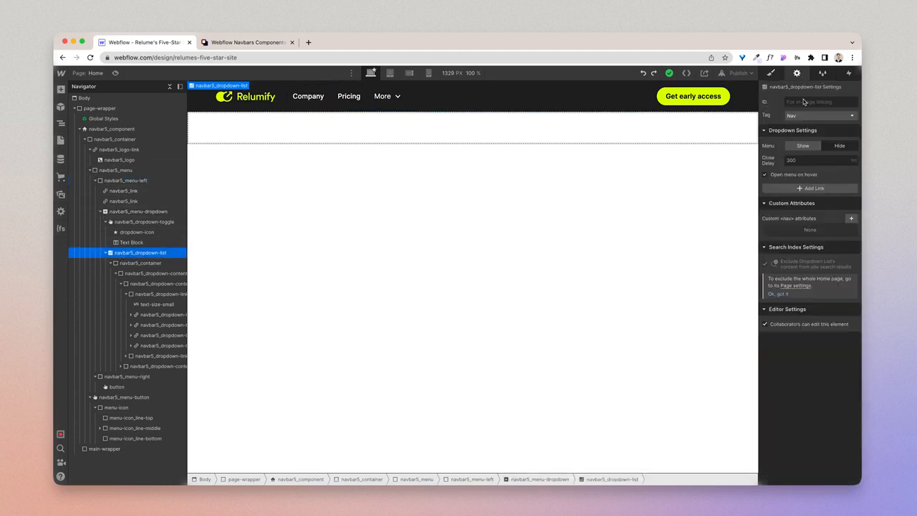
pyautogui.click(802, 145)
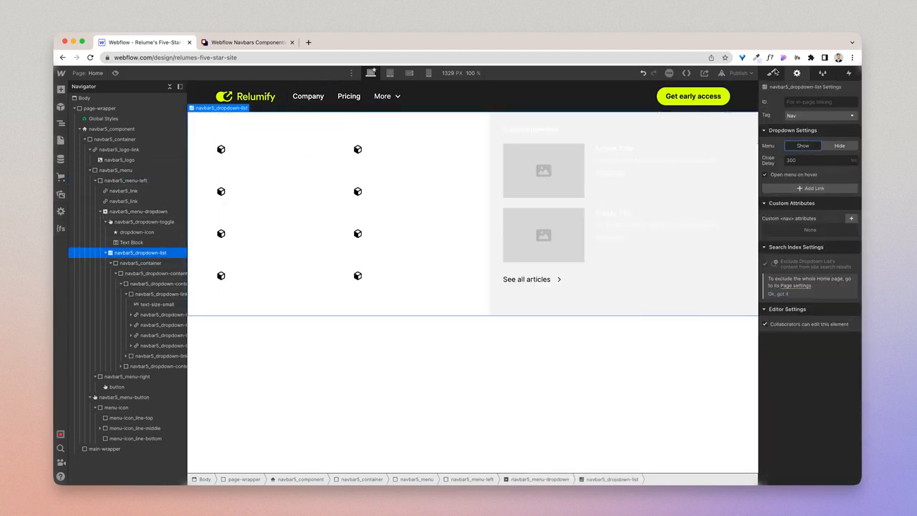
pyautogui.click(770, 73)
pyautogui.scroll(-4, 787, 295)
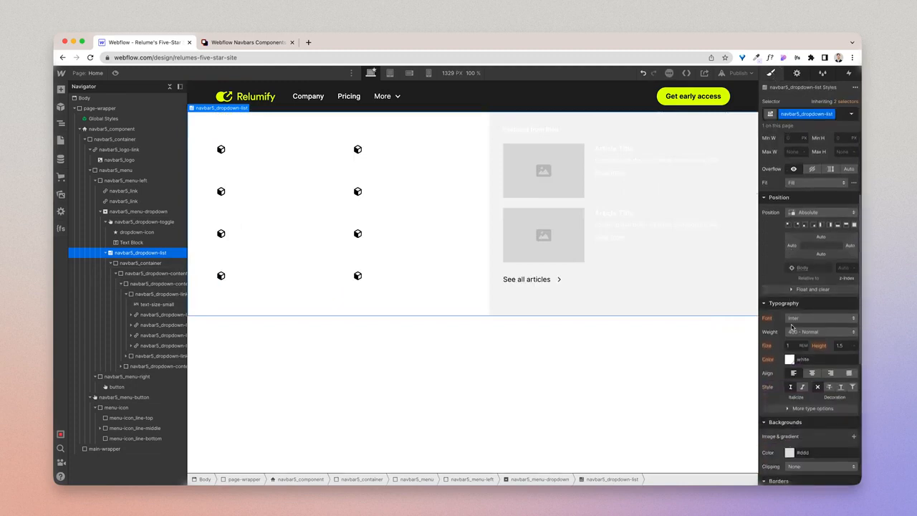
pyautogui.click(789, 359)
pyautogui.click(780, 326)
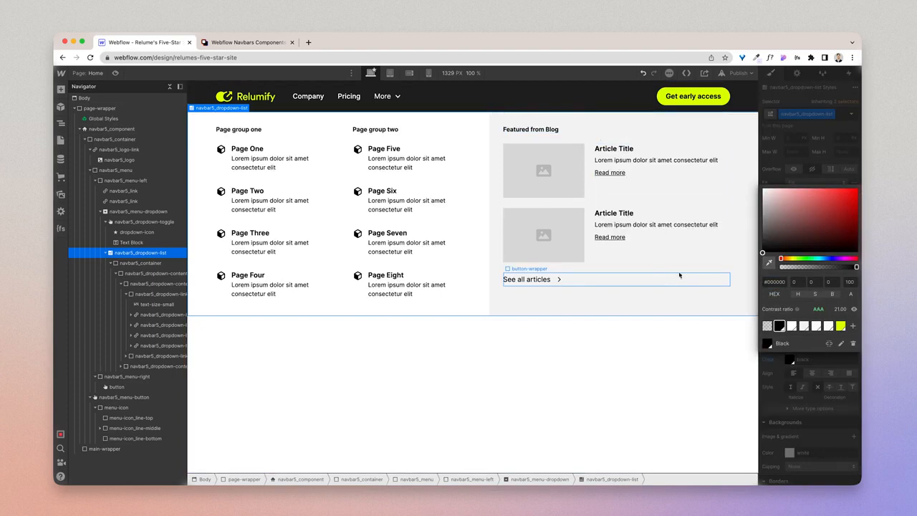
pyautogui.click(780, 179)
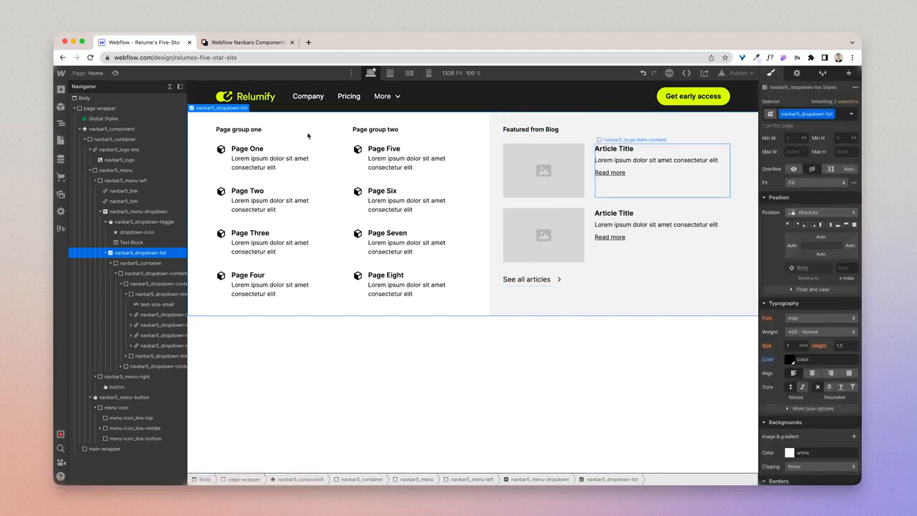
# - Rename the mega menu's Page group one heading to Solutions
pyautogui.click(246, 148)
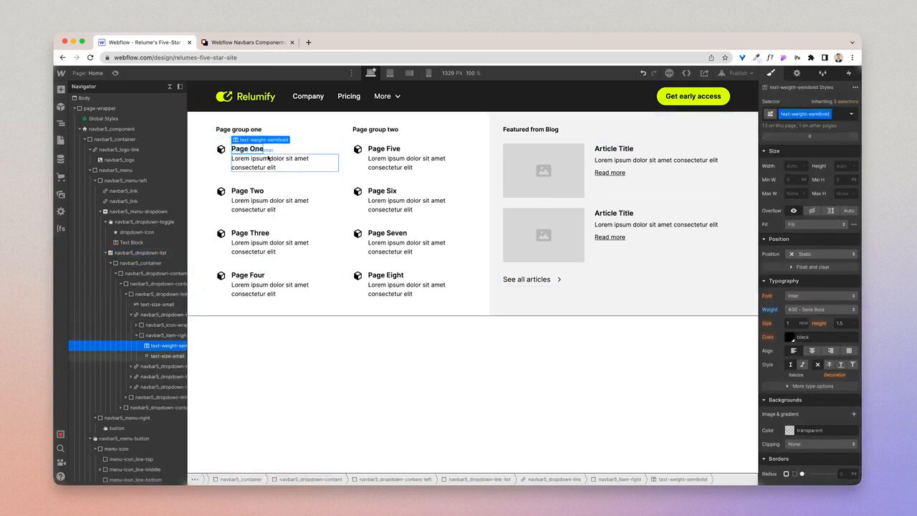
pyautogui.click(253, 131)
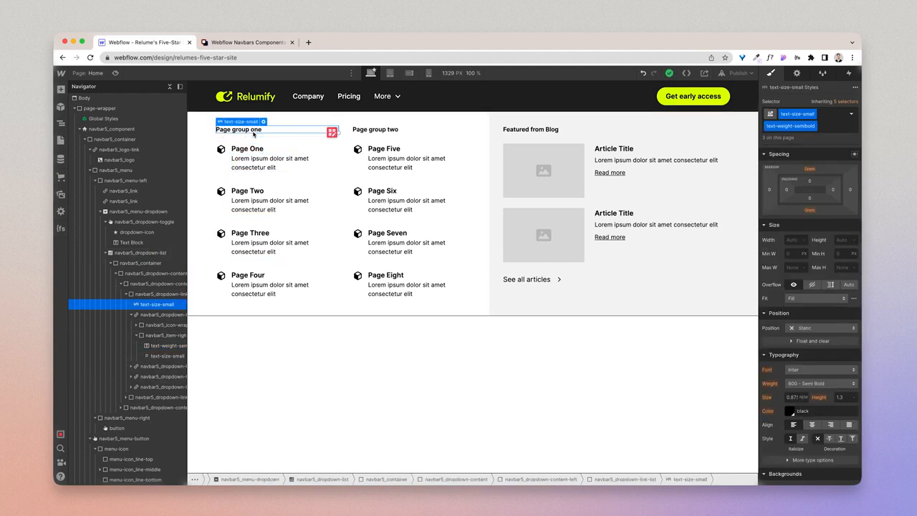
pyautogui.doubleClick(253, 131)
pyautogui.write('Soluti')
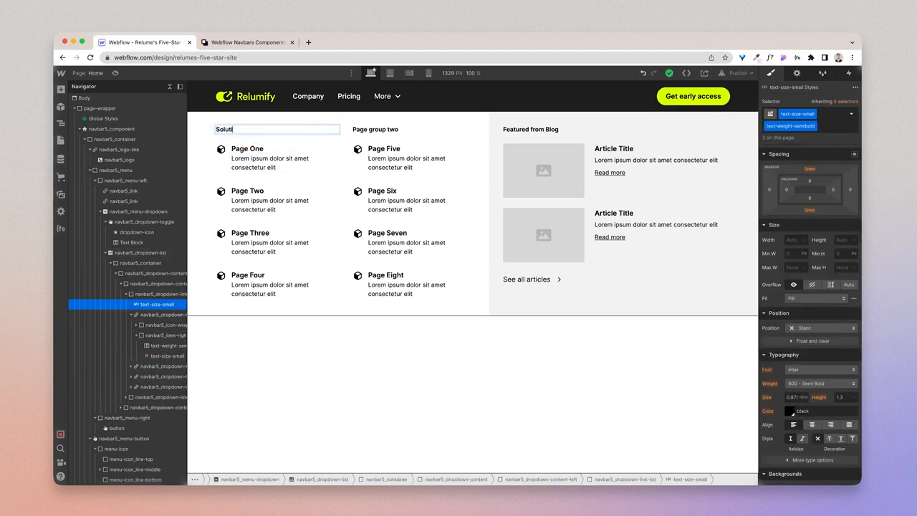
pyautogui.write('ons')
pyautogui.press('Escape')
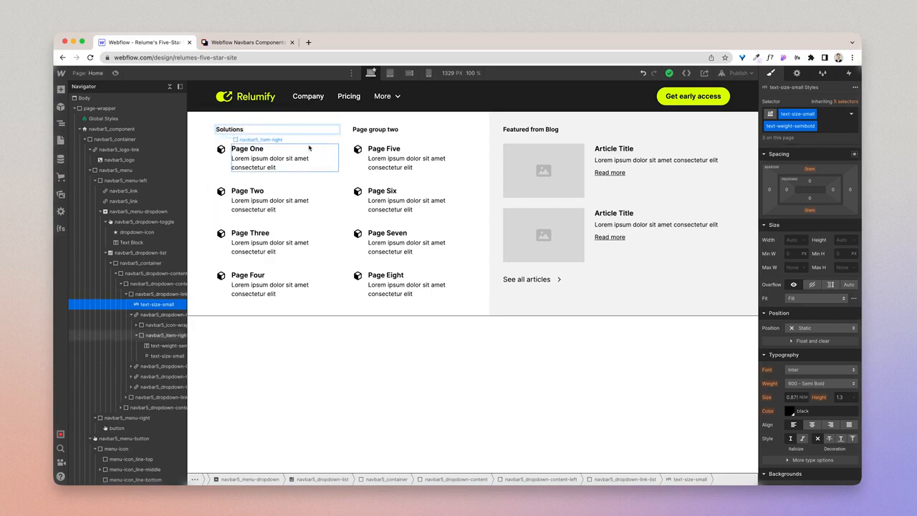
# - Rename the Page group two heading to Resources
pyautogui.doubleClick(371, 131)
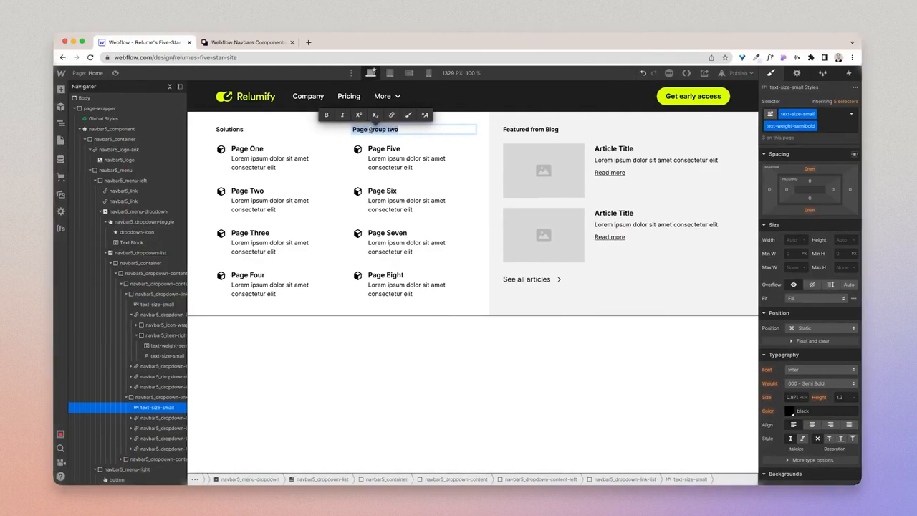
pyautogui.write('Resou')
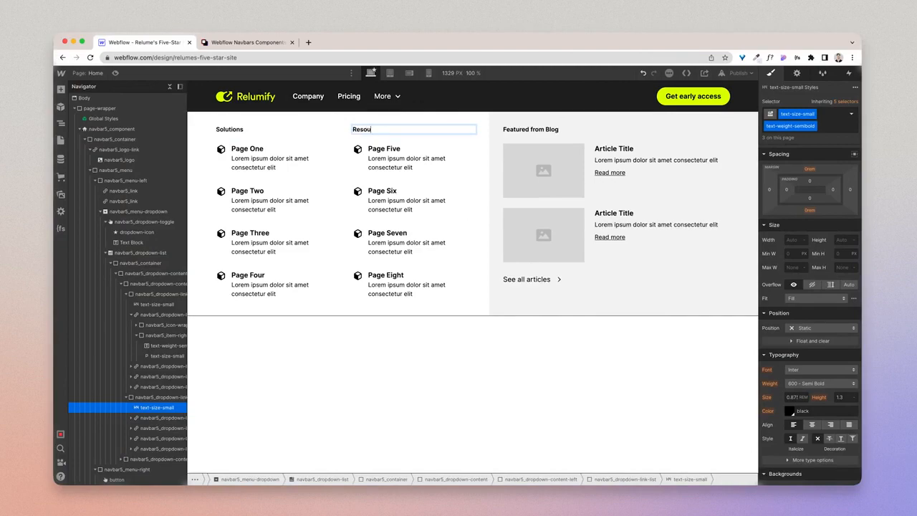
pyautogui.write('rces')
pyautogui.press('Escape')
pyautogui.click(228, 130)
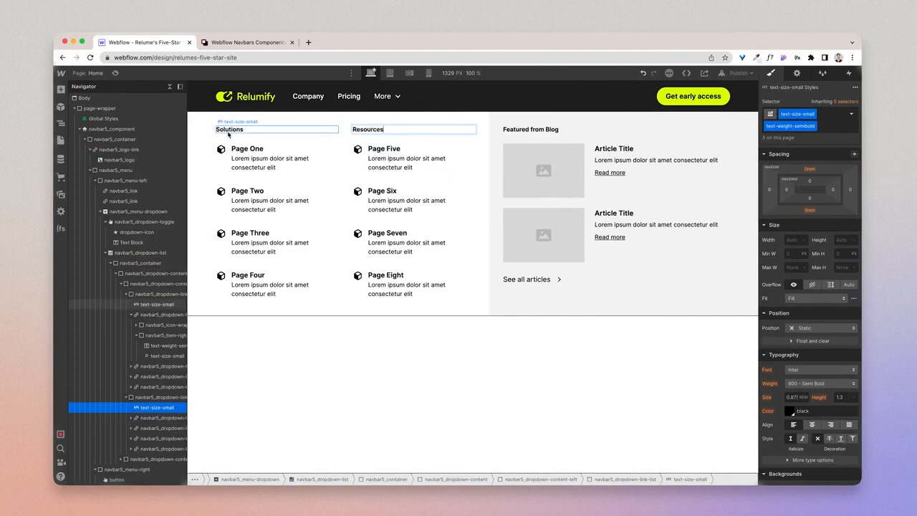
# - Shorten the Featured from Blog heading to Featured
pyautogui.click(546, 131)
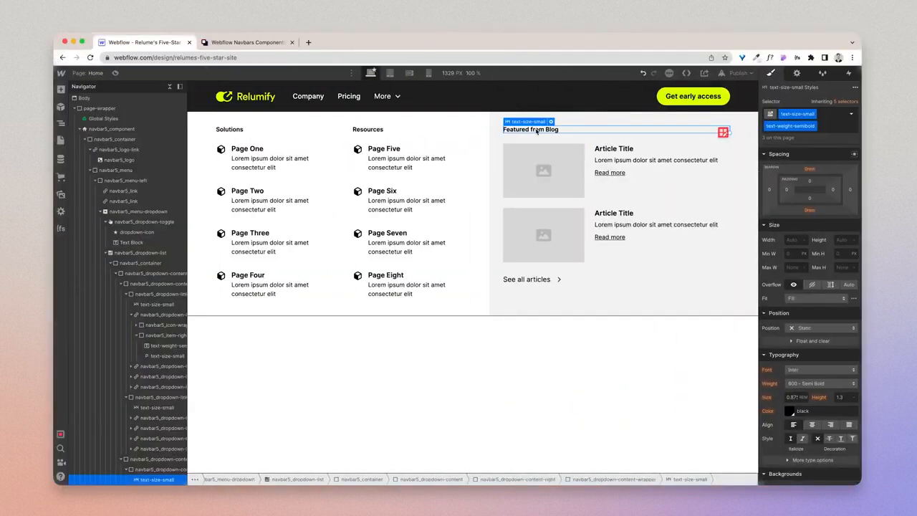
pyautogui.doubleClick(535, 129)
pyautogui.write('Feature')
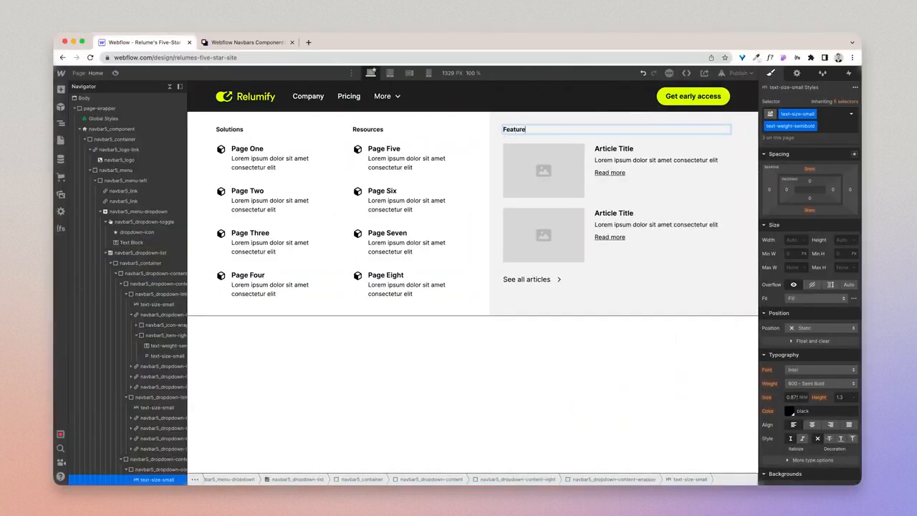
pyautogui.write('d')
# - Rename the Page One link title to Data Control and delete the leftover Page Four link from the Solutions column
pyautogui.click(254, 152)
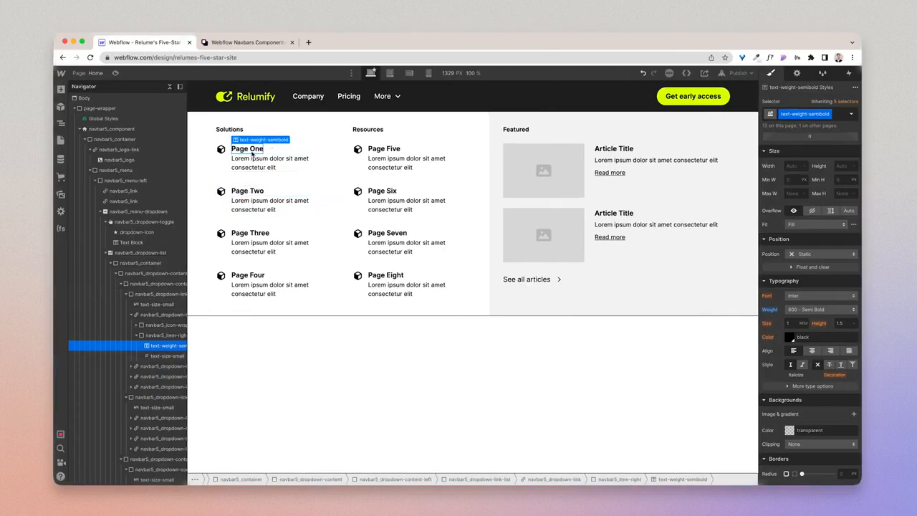
pyautogui.doubleClick(252, 151)
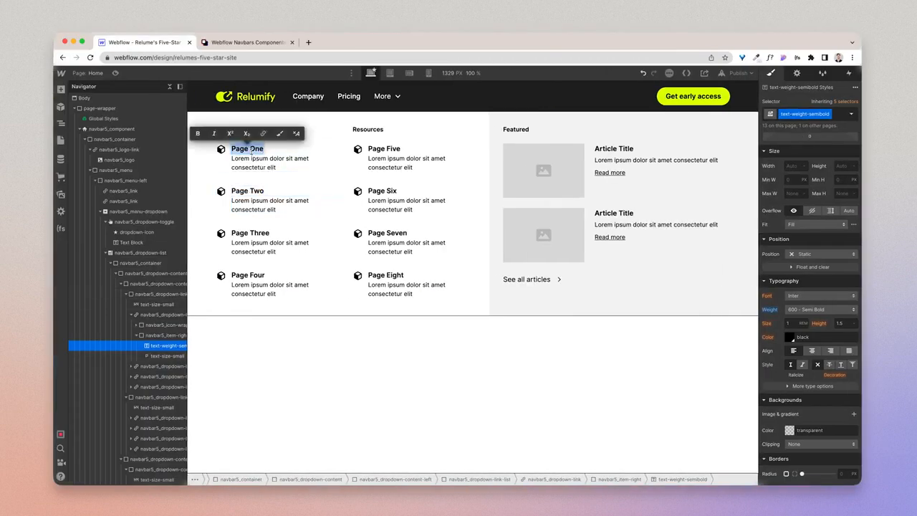
pyautogui.write('Data Control')
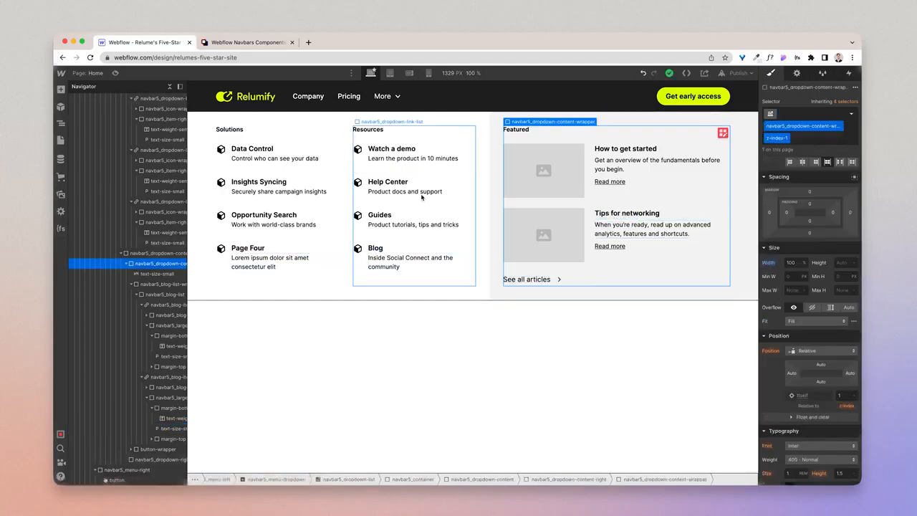
pyautogui.click(322, 245)
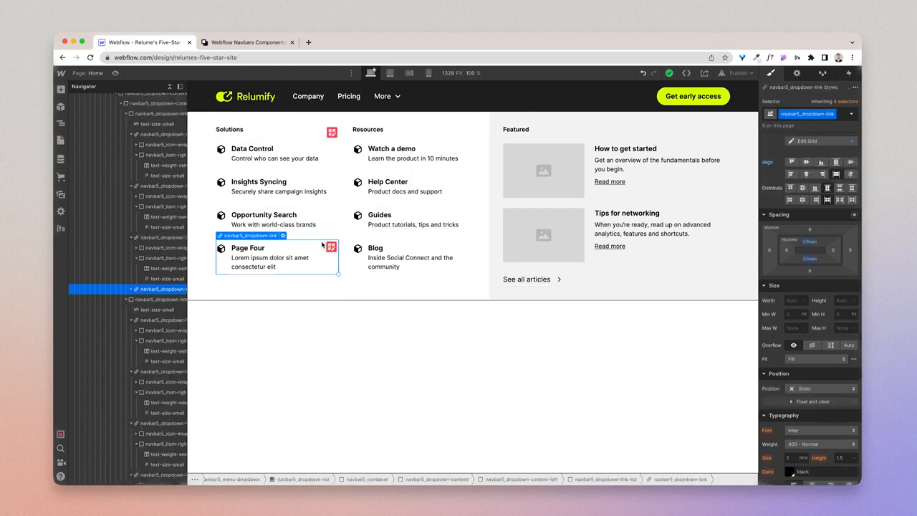
pyautogui.press('Delete')
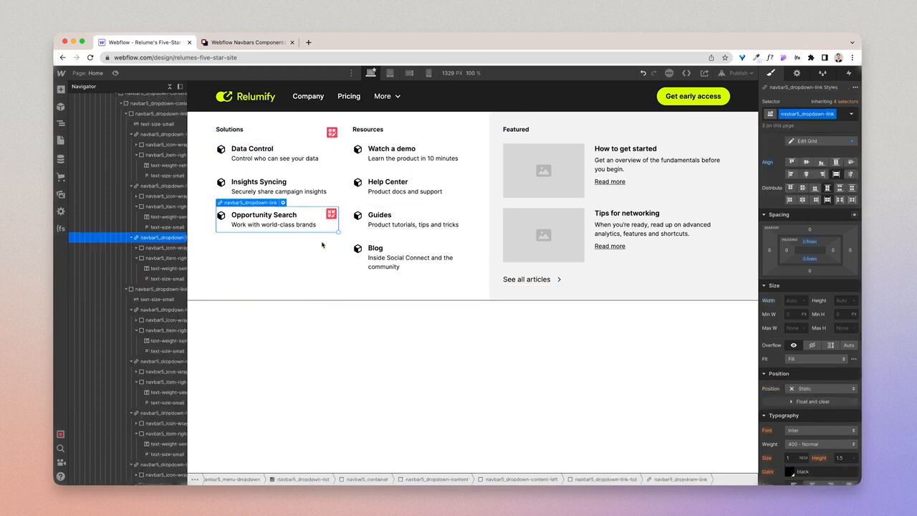
# - Select the Solutions heading in Webflow, switch to Figma and inspect the text style of the matching heading there
pyautogui.click(370, 130)
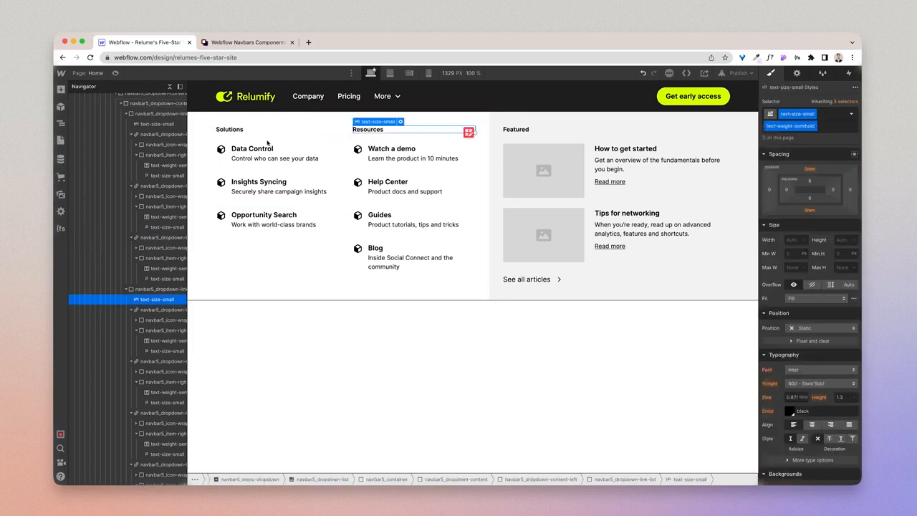
pyautogui.click(229, 130)
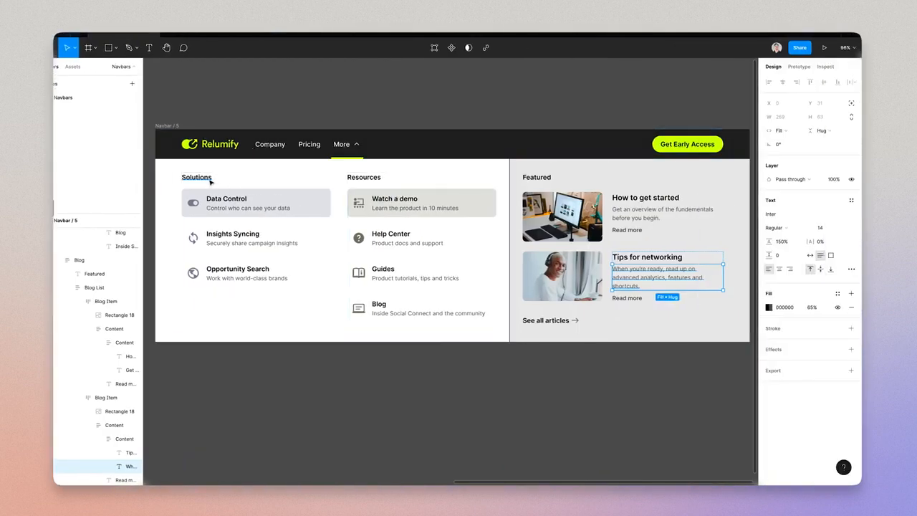
pyautogui.click(211, 181)
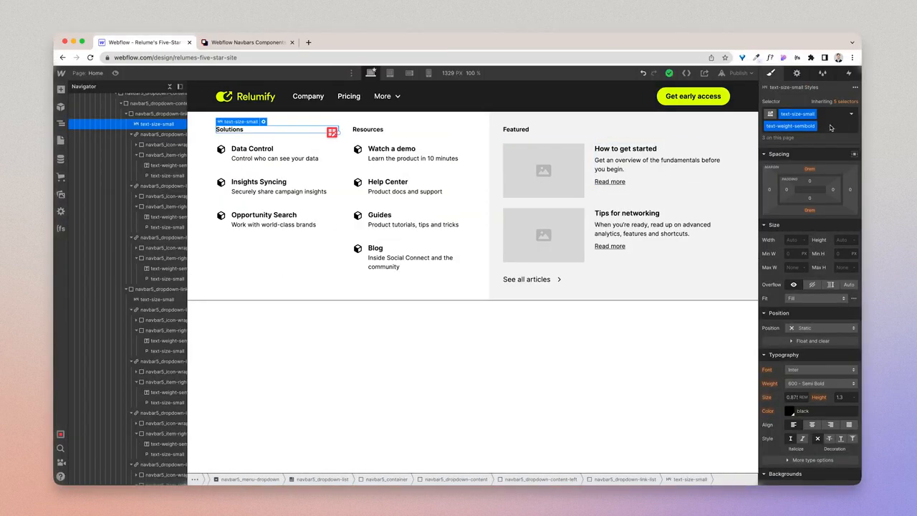
# - Back in Webflow, replace the Solutions heading's text-size-small and text-weight-semibold classes with text-weight-semibold alone
pyautogui.click(830, 126)
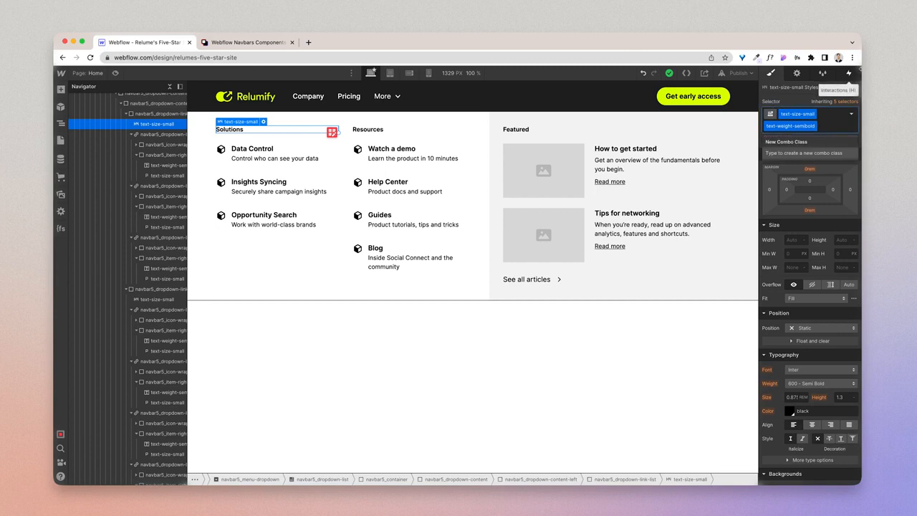
pyautogui.press('BackSpace')
pyautogui.press('BackSpace')
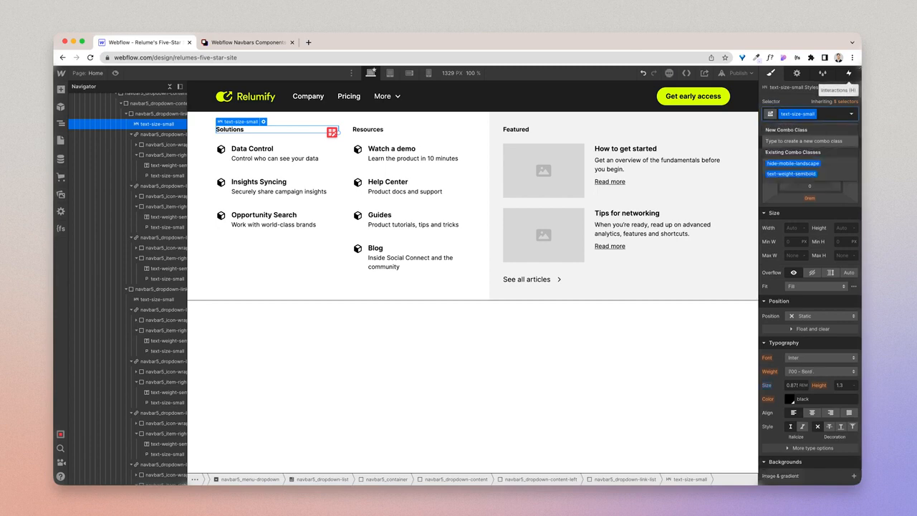
pyautogui.write('text')
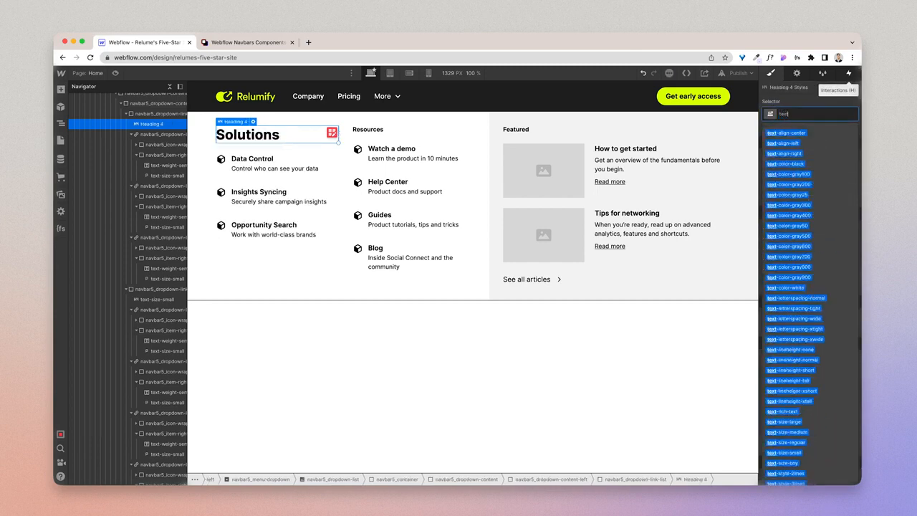
pyautogui.write('-weight')
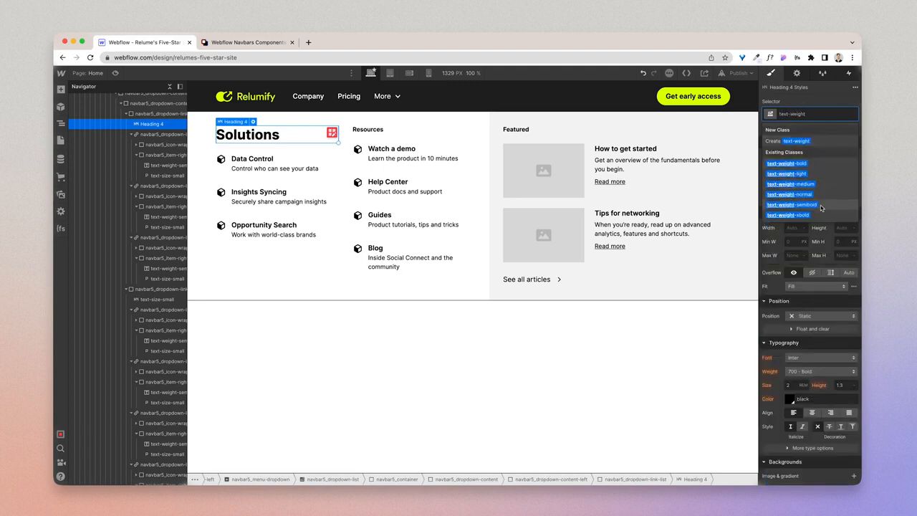
pyautogui.click(818, 205)
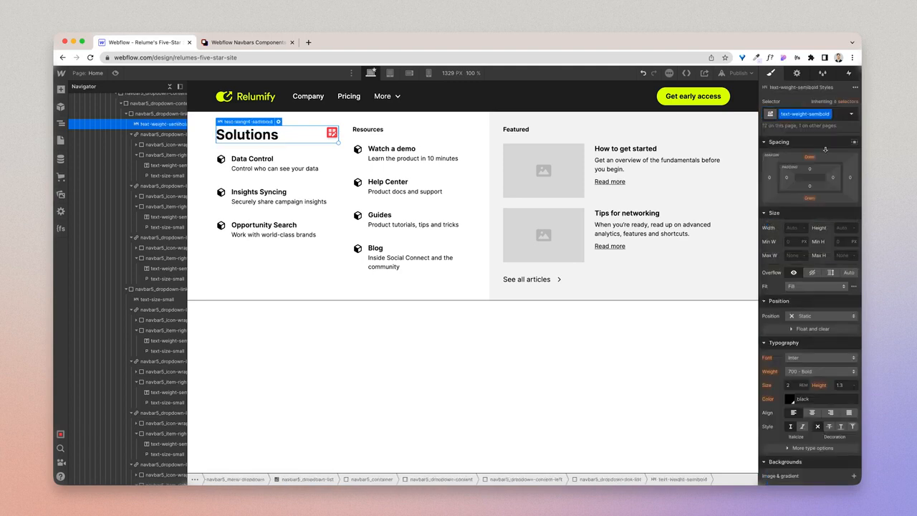
# - Try text-weight-normal as a combo class on the Solutions heading and remove it again
pyautogui.click(839, 116)
pyautogui.write('text-weight')
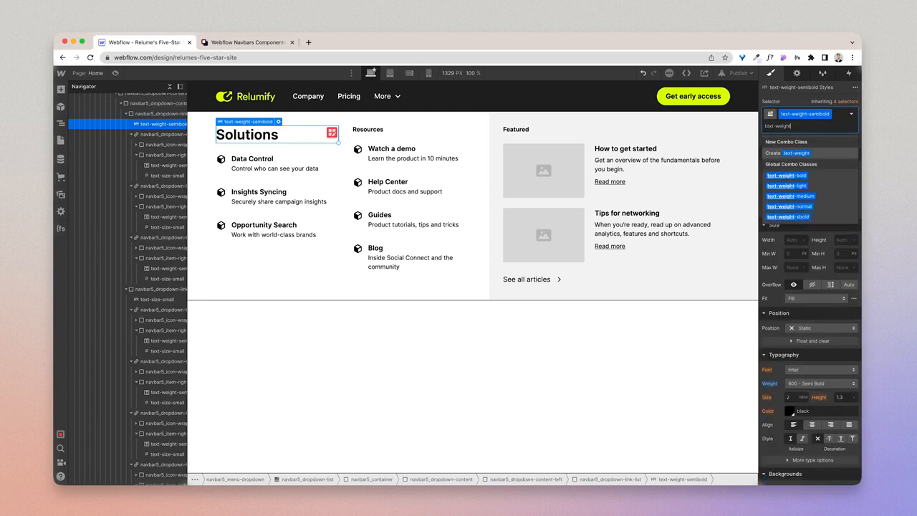
pyautogui.write('-')
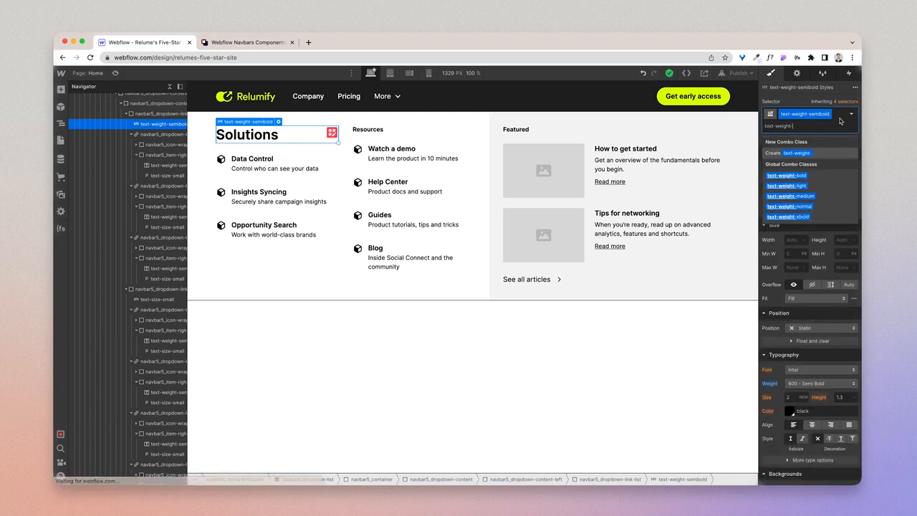
pyautogui.click(822, 208)
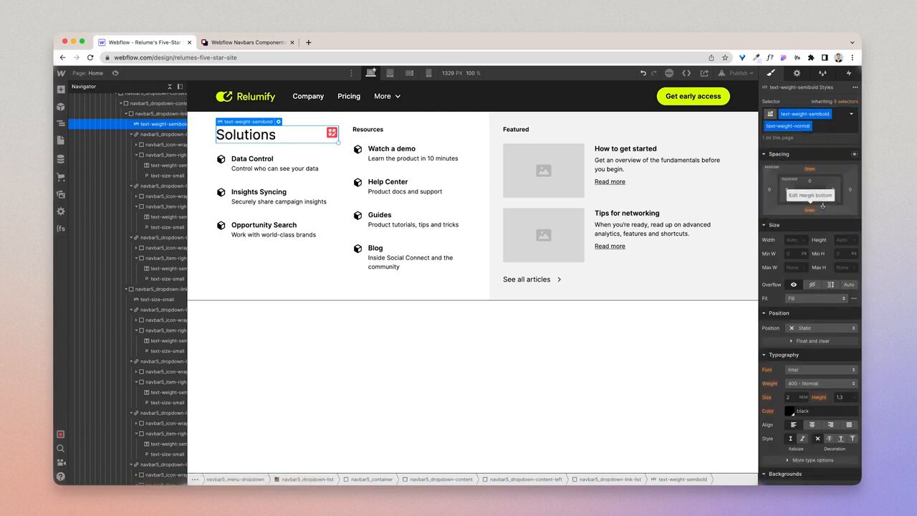
pyautogui.click(830, 125)
pyautogui.press('BackSpace')
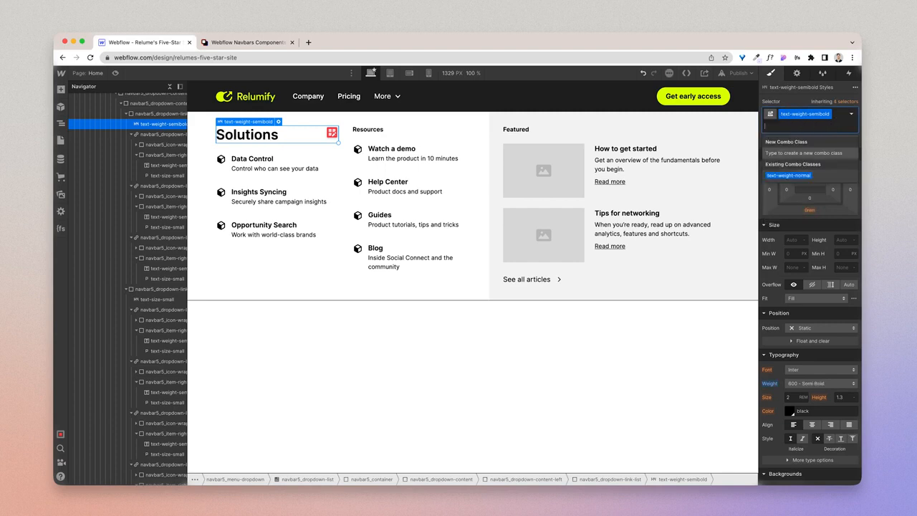
# - Add the text-size-regular combo class to the Solutions heading
pyautogui.write('text-size')
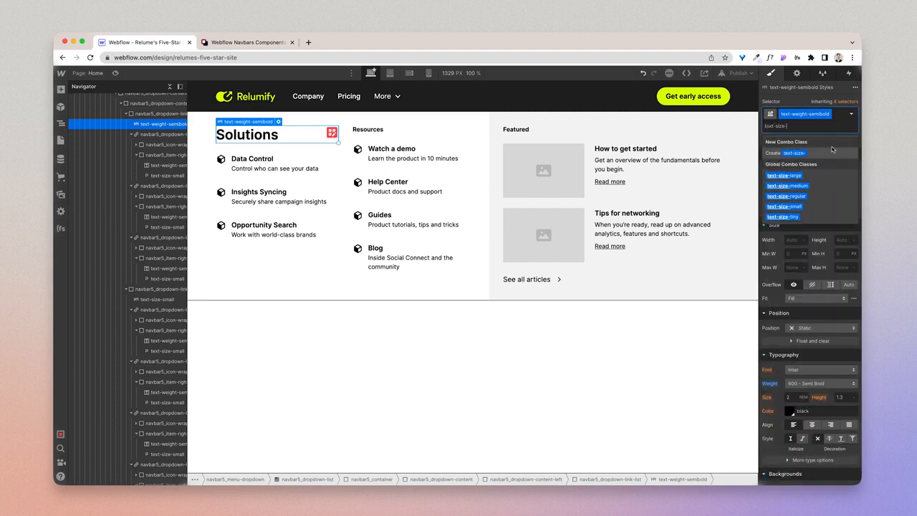
pyautogui.write('-')
pyautogui.click(819, 196)
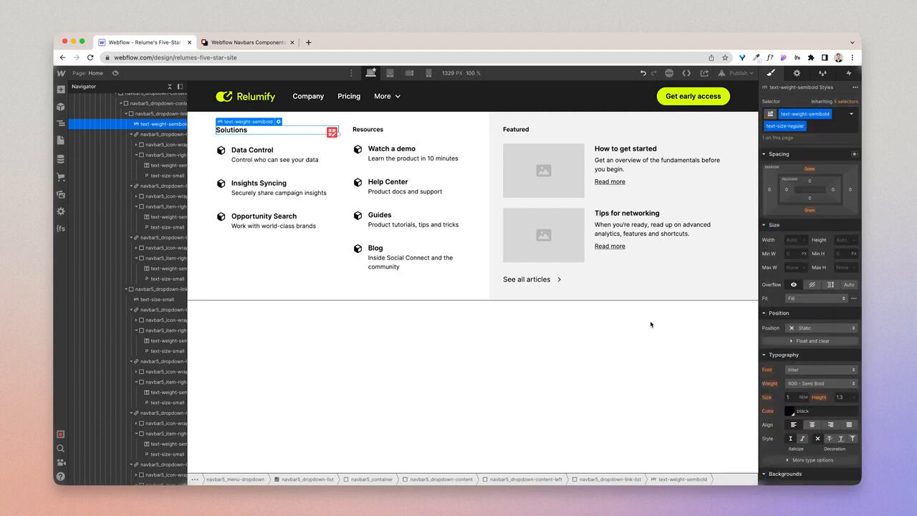
# - Replace the Resources heading with a copy of the restyled Solutions heading
pyautogui.click(361, 133)
pyautogui.press('super+v')
pyautogui.press('BackSpace')
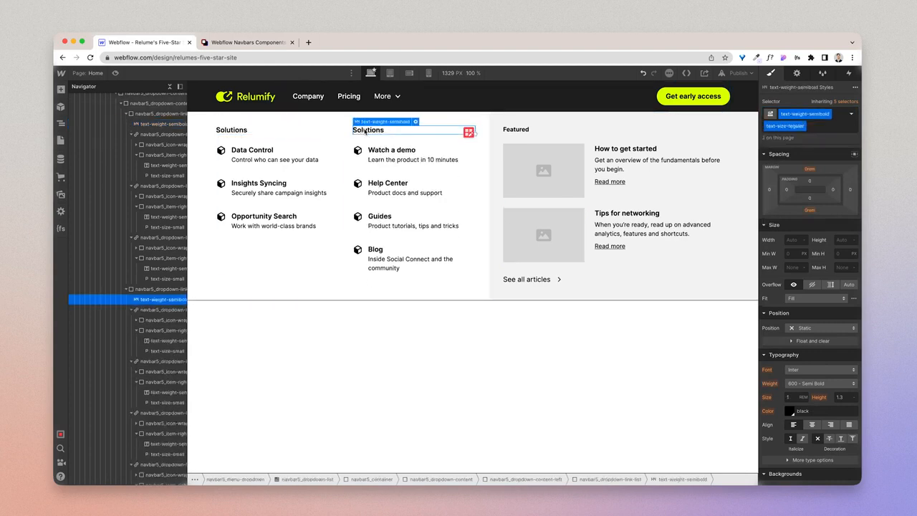
# - Change the second dropdown column's heading text to "Resources"
pyautogui.doubleClick(363, 130)
pyautogui.write('Resourc')
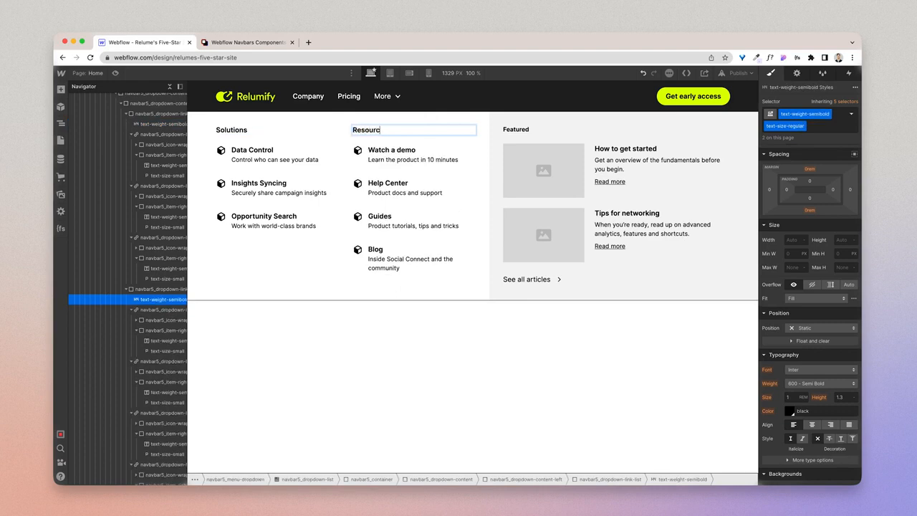
pyautogui.write('es')
# - Replace the small Featured heading with a pasted copy of the Solutions heading and set its text to "Featured"
pyautogui.click(513, 130)
pyautogui.press('super+v')
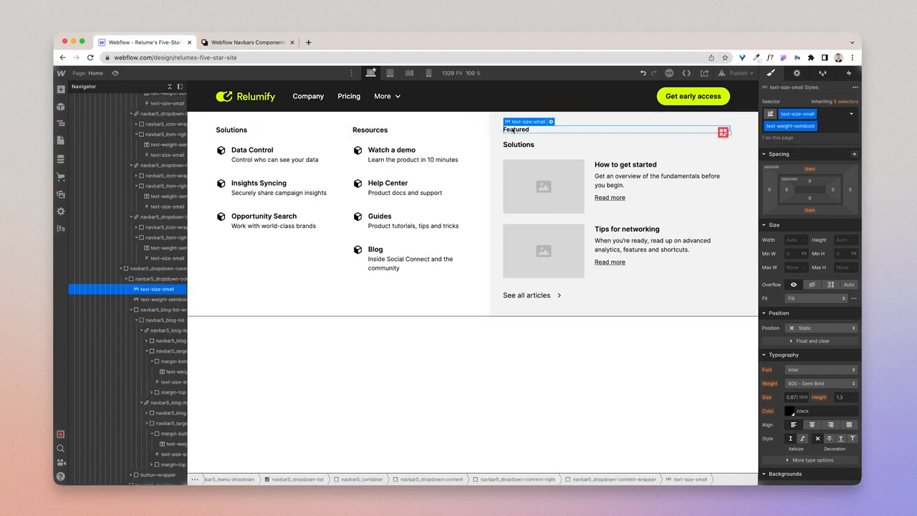
pyautogui.press('BackSpace')
pyautogui.doubleClick(513, 130)
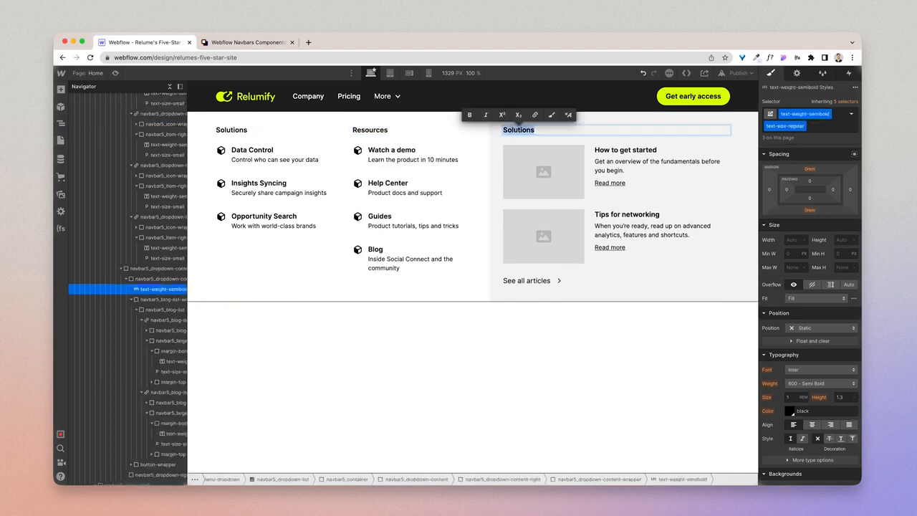
pyautogui.write('Featured')
pyautogui.click(615, 150)
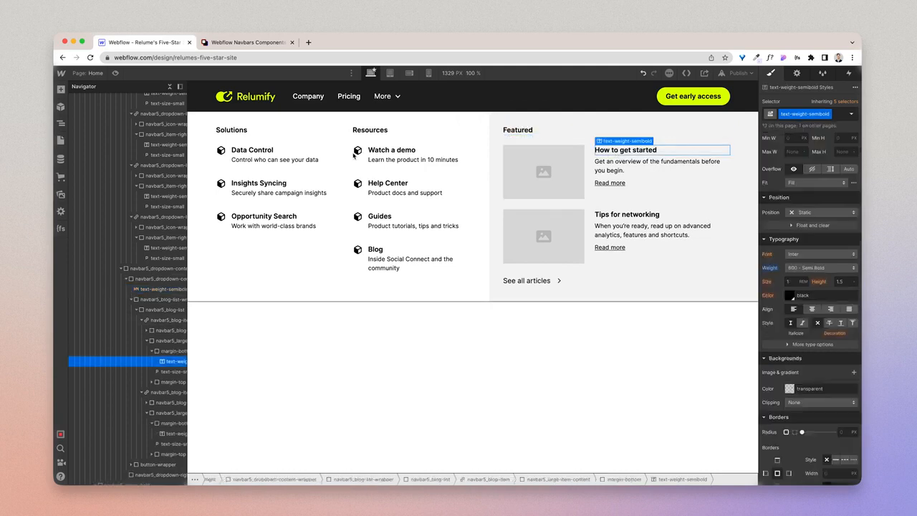
pyautogui.click(263, 152)
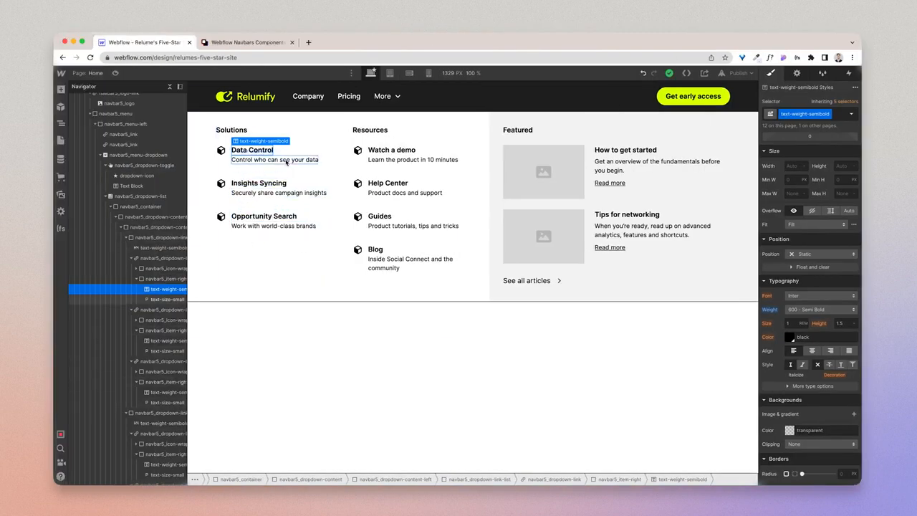
pyautogui.click(285, 161)
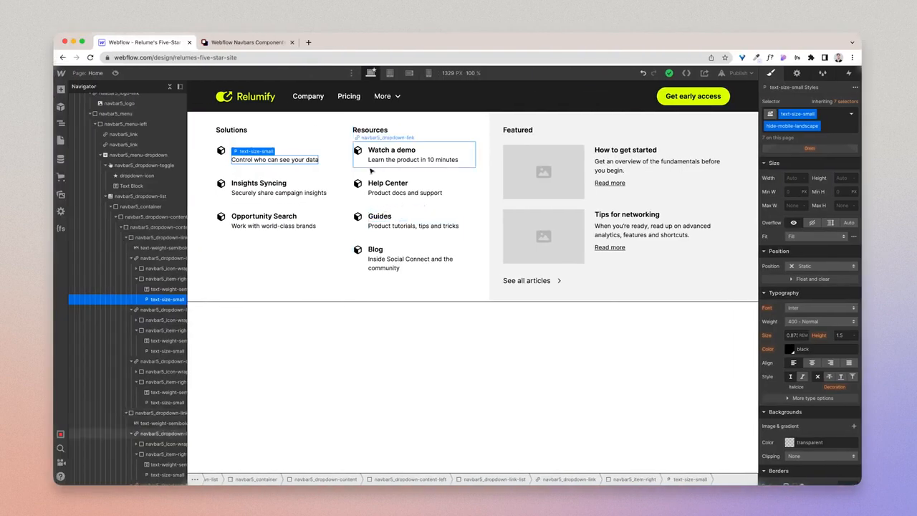
pyautogui.click(164, 280)
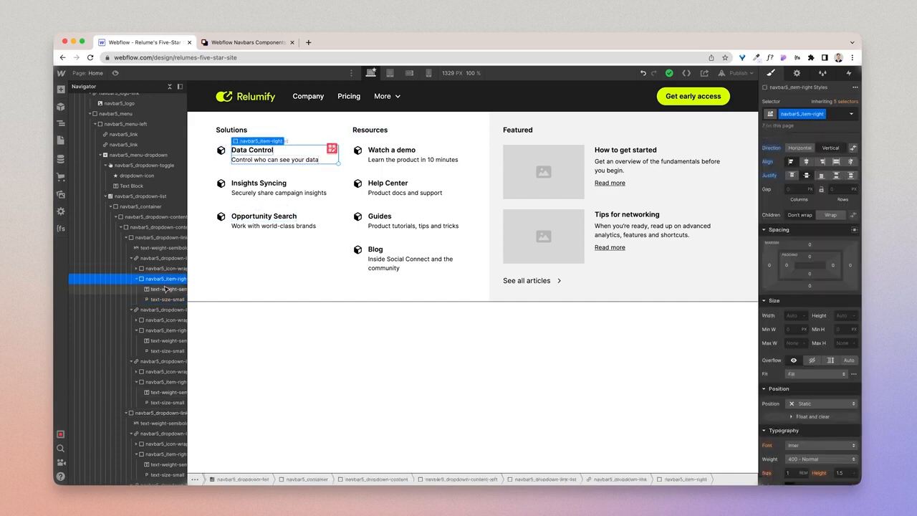
# - Replace the hide-mobile-landscape class on the Data Control description with a new text-color-darkgrey combo class
pyautogui.click(258, 162)
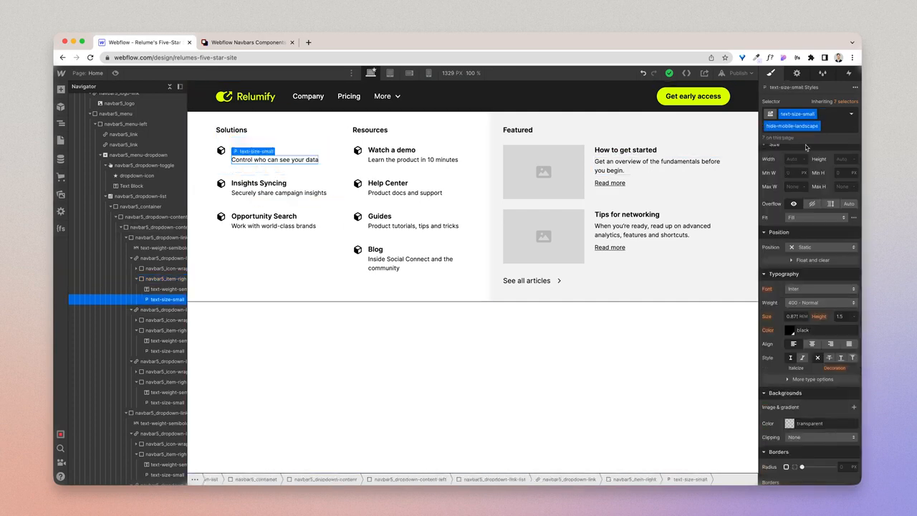
pyautogui.click(829, 121)
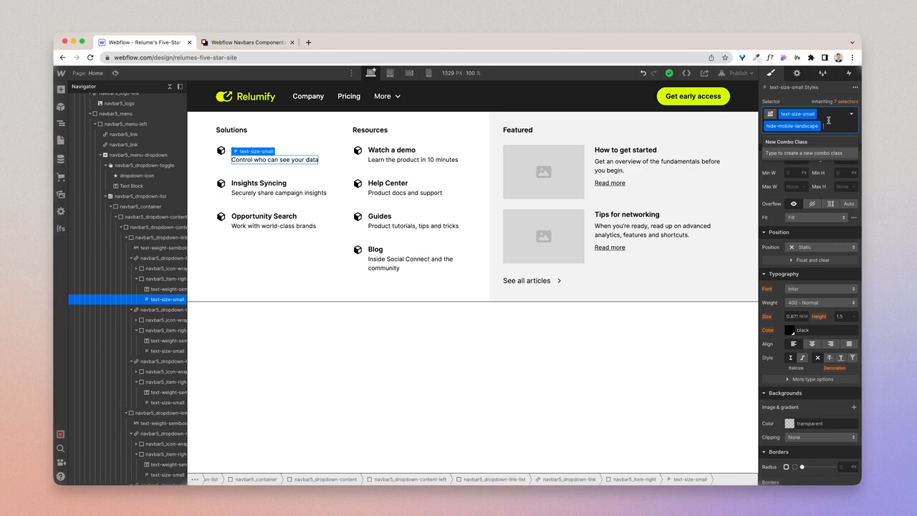
pyautogui.press('BackSpace')
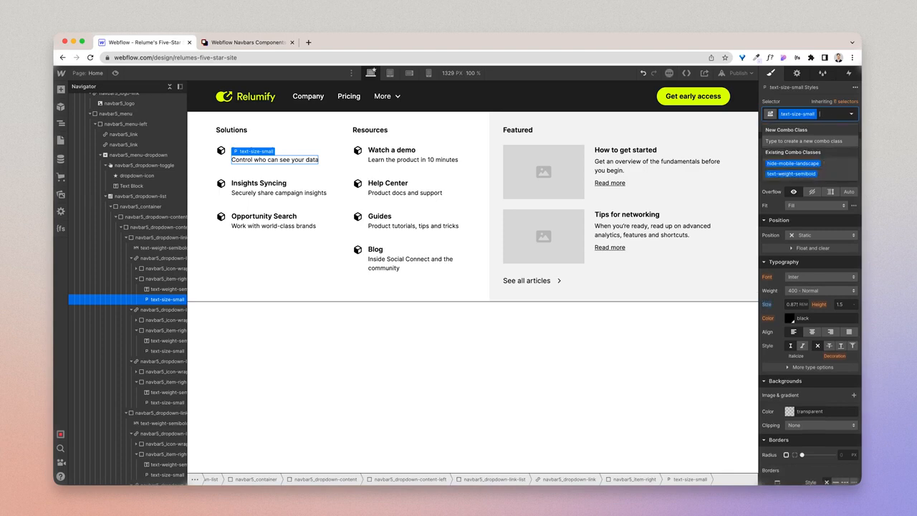
pyautogui.write('text-color-')
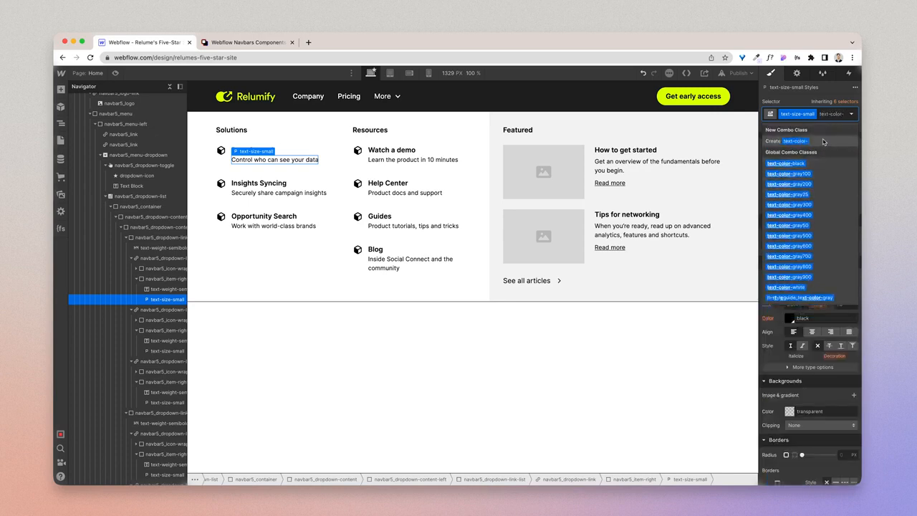
pyautogui.write('da')
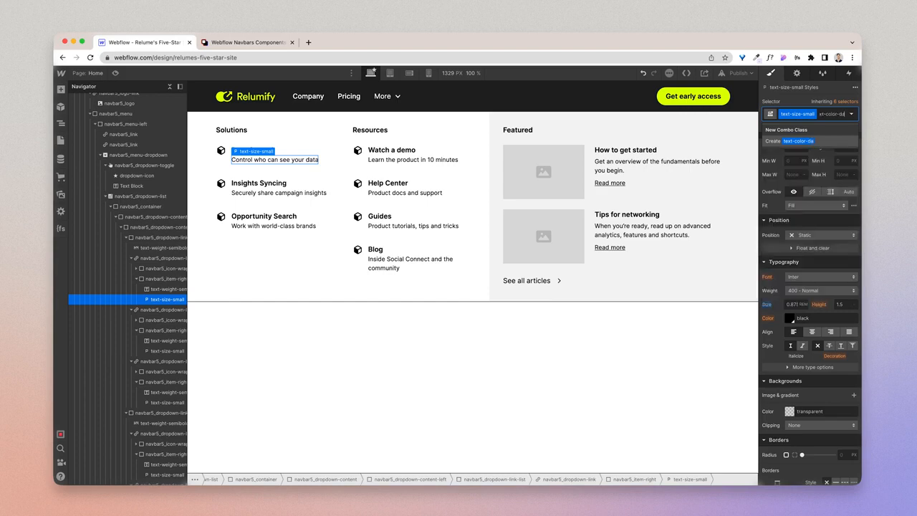
pyautogui.write('rkgrey')
pyautogui.press('Return')
# - Set the text-color-darkgrey class's text color to black at 65% opacity, checking the description's fill in the Figma design
pyautogui.click(790, 330)
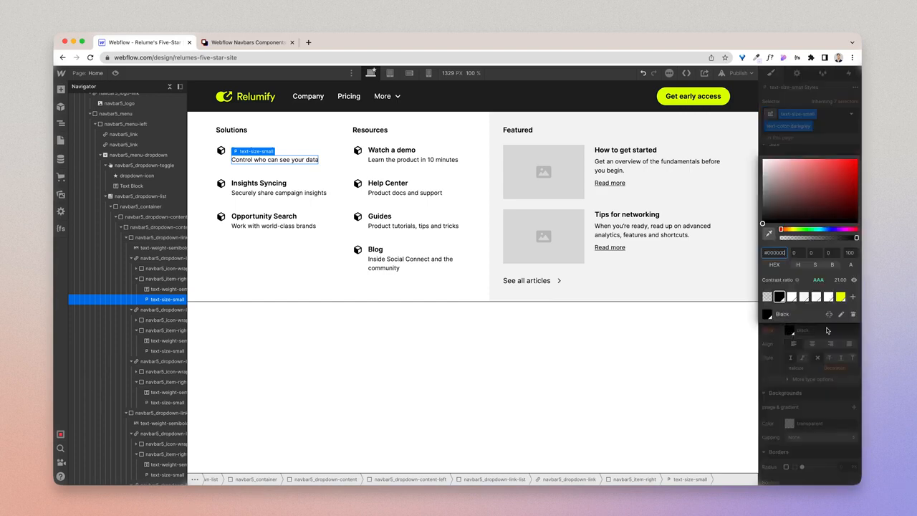
pyautogui.click(848, 252)
pyautogui.write('8')
pyautogui.press('Return')
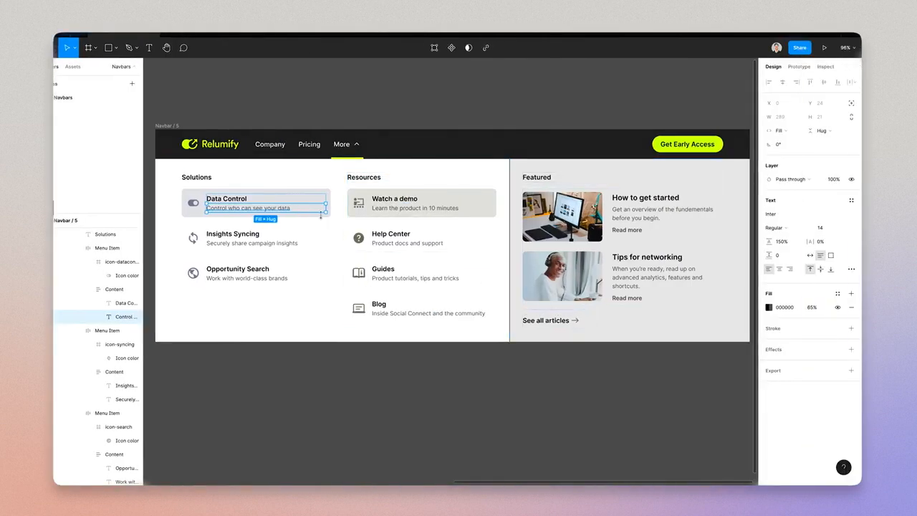
pyautogui.click(769, 308)
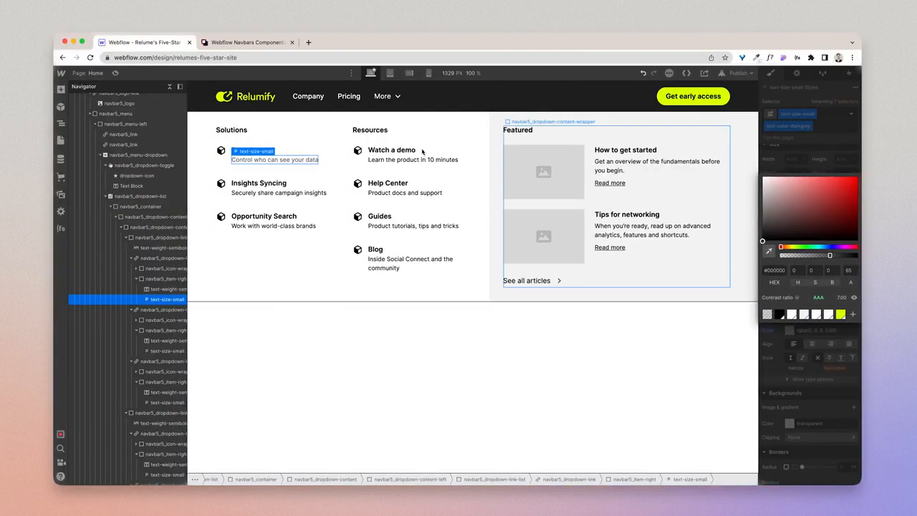
# - Add the hide-mobile-landscape class back to the Data Control description
pyautogui.click(822, 128)
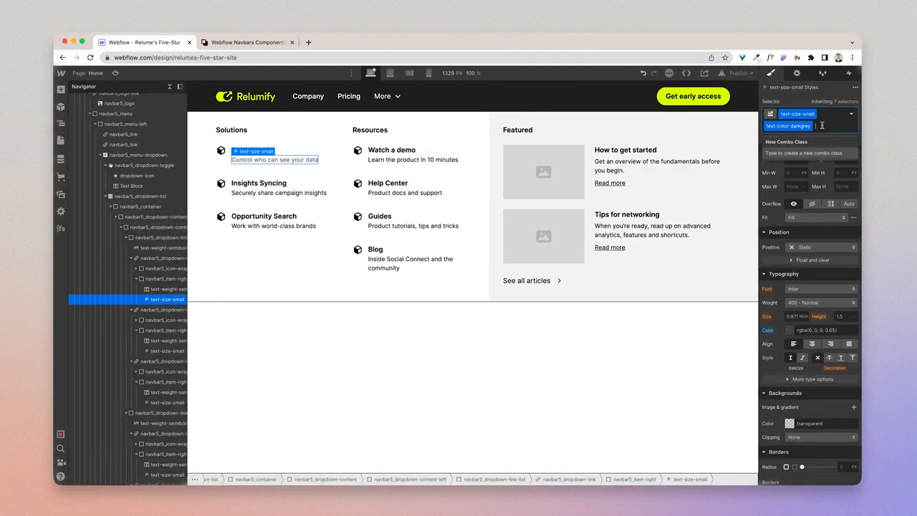
pyautogui.write('hide-mobil')
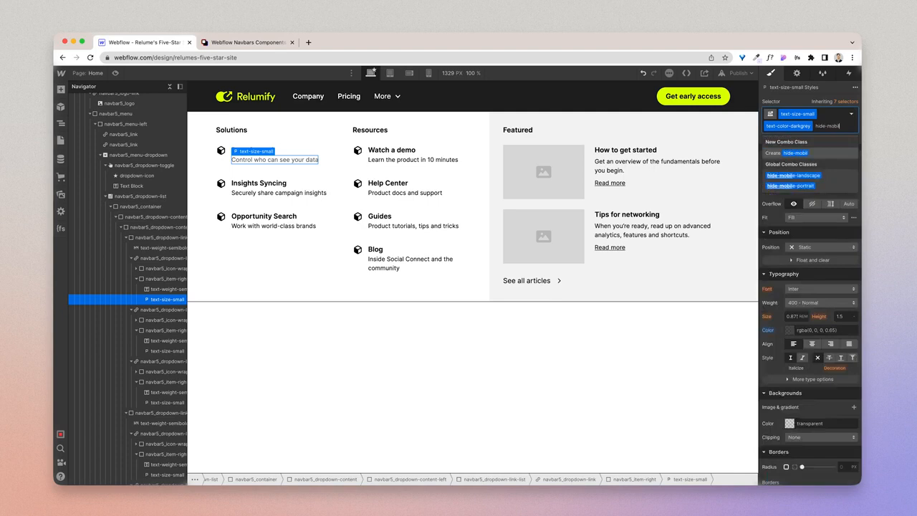
pyautogui.click(798, 176)
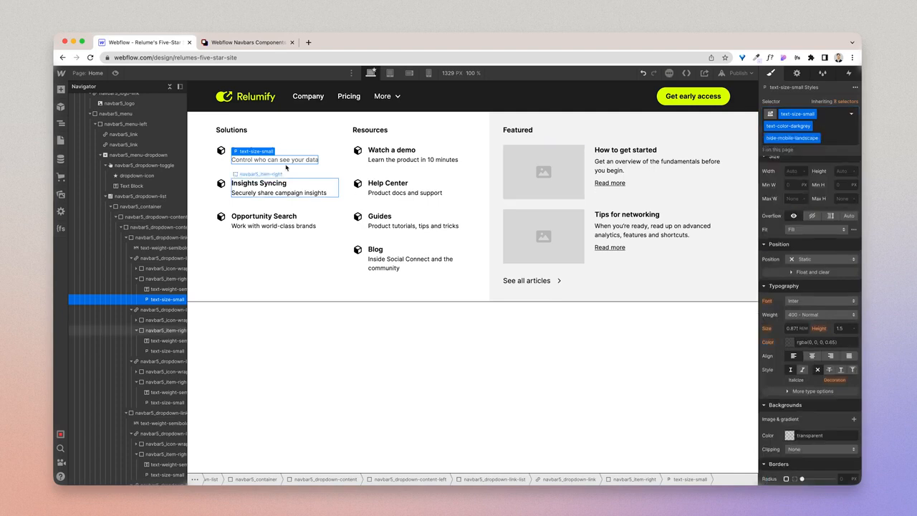
# - Copy the dark grey Data Control description and paste it below the Insights Syncing and Opportunity Search descriptions
pyautogui.click(229, 164)
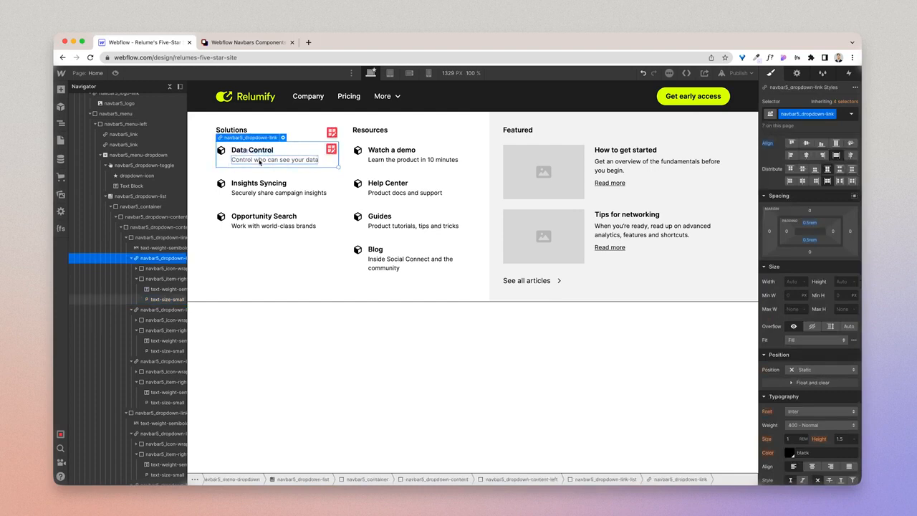
pyautogui.click(259, 161)
pyautogui.click(273, 193)
pyautogui.hotkey('ctrl', 'v')
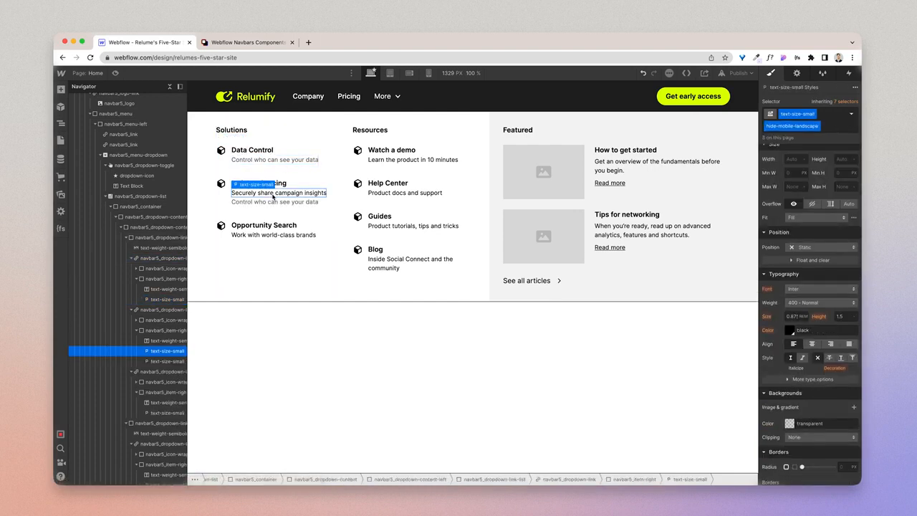
pyautogui.click(272, 236)
pyautogui.hotkey('ctrl', 'v')
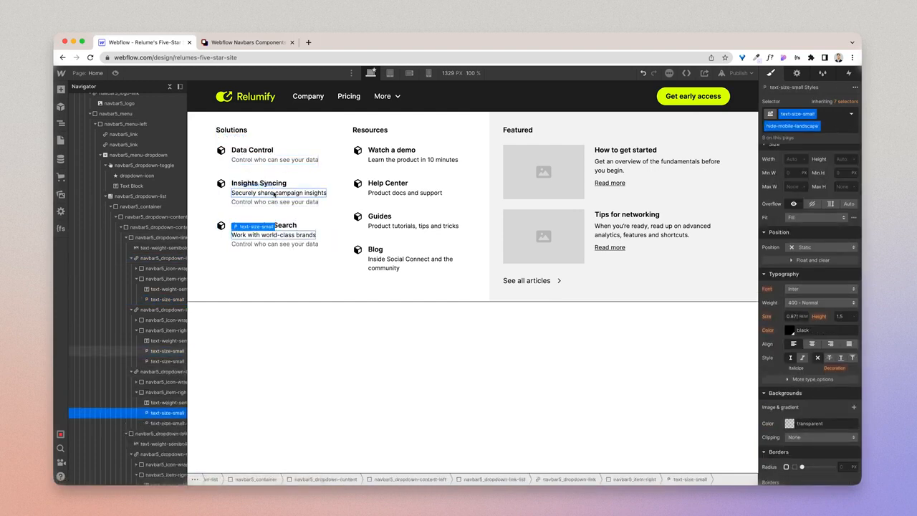
# - Transfer "Securely share campaign insights" into the pasted Insights Syncing description and delete the original black one
pyautogui.doubleClick(272, 192)
pyautogui.hotkey('ctrl', 'c')
pyautogui.doubleClick(275, 201)
pyautogui.hotkey('ctrl', 'v')
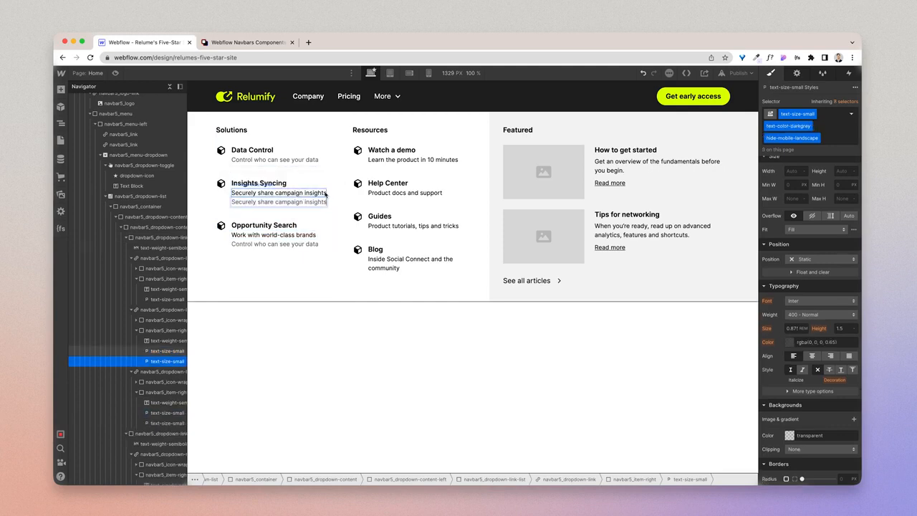
pyautogui.click(318, 193)
pyautogui.press('BackSpace')
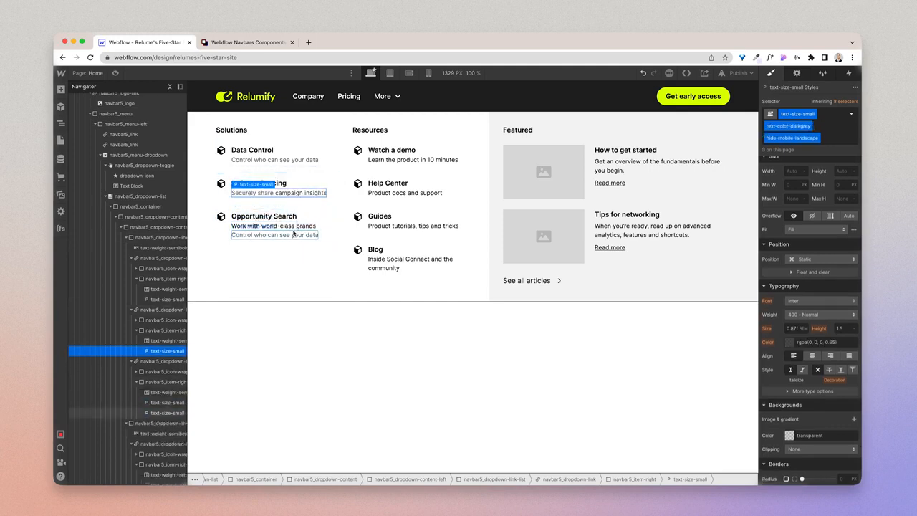
# - Transfer "Work with world-class brands" into the pasted Opportunity Search description and remove the original black one
pyautogui.click(293, 230)
pyautogui.doubleClick(292, 234)
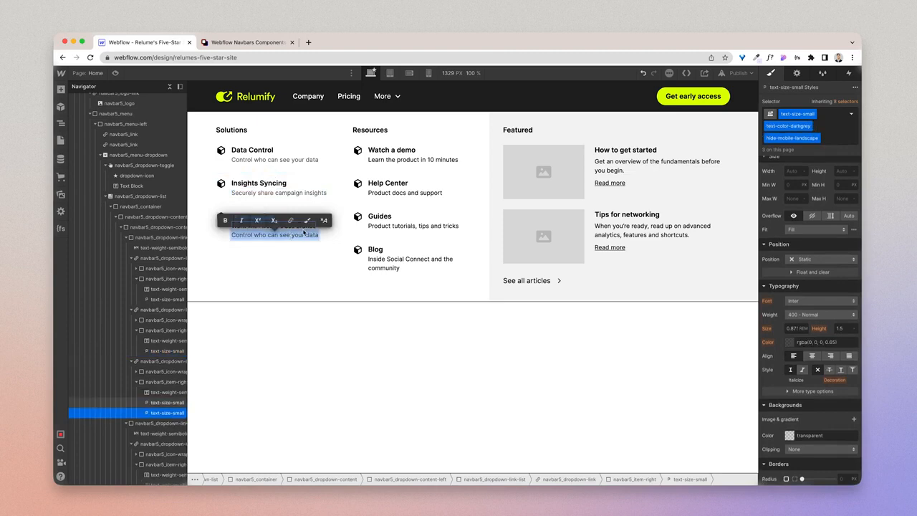
pyautogui.click(289, 259)
pyautogui.click(290, 227)
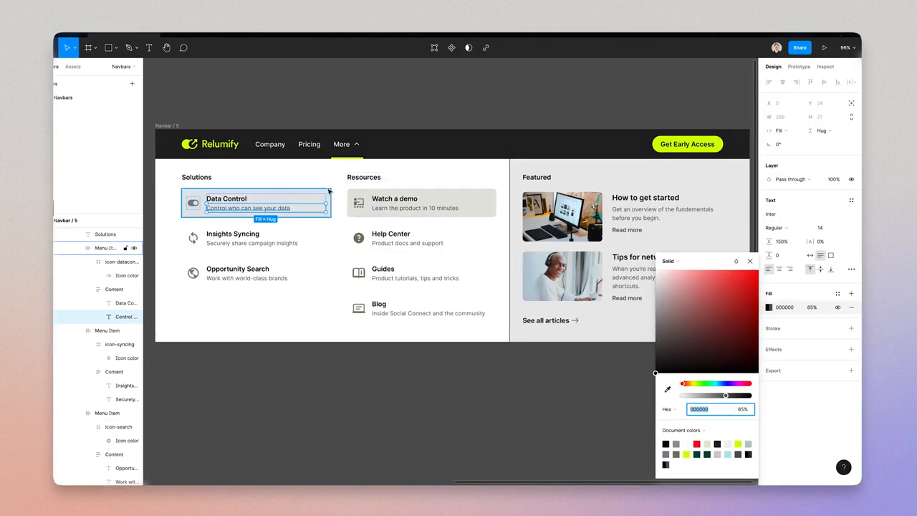
# - Check the Data Control menu item in the Figma design and replace its placeholder icon in Webflow with icon-datacontrol.svg
pyautogui.click(328, 190)
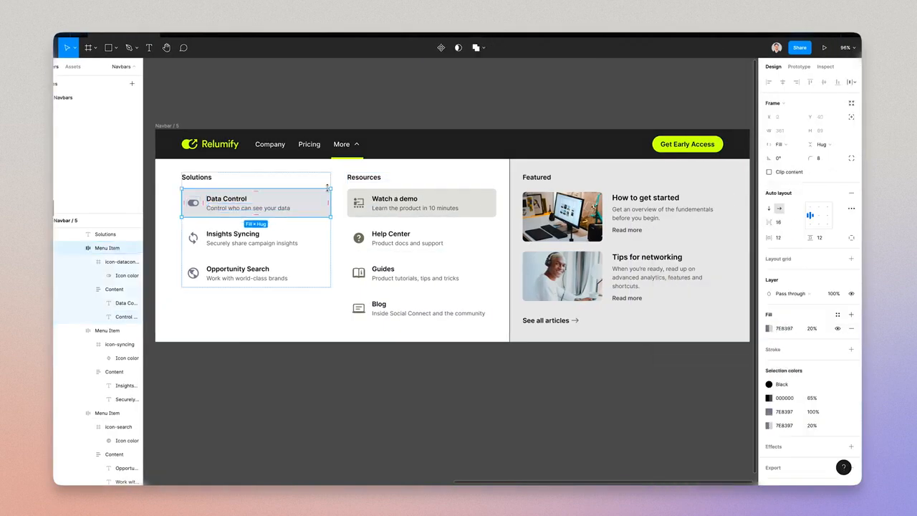
pyautogui.hscroll(-3, 324, 188)
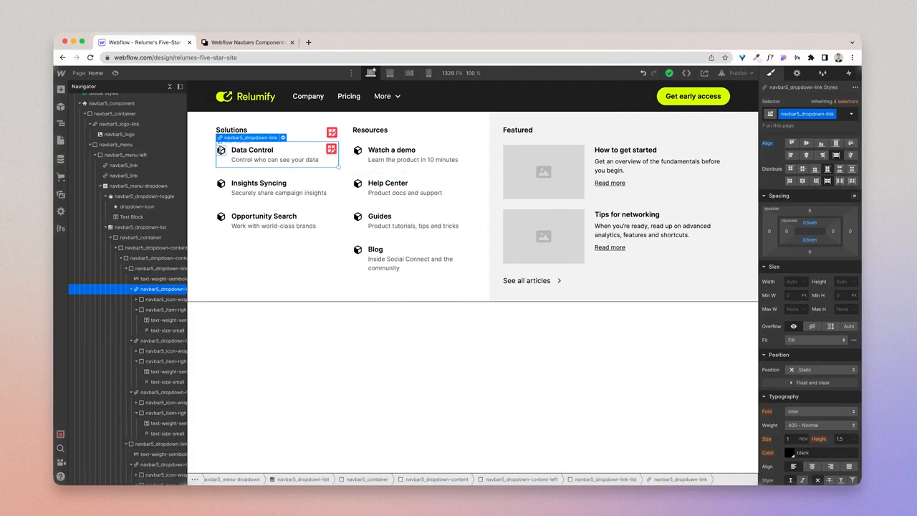
pyautogui.click(221, 151)
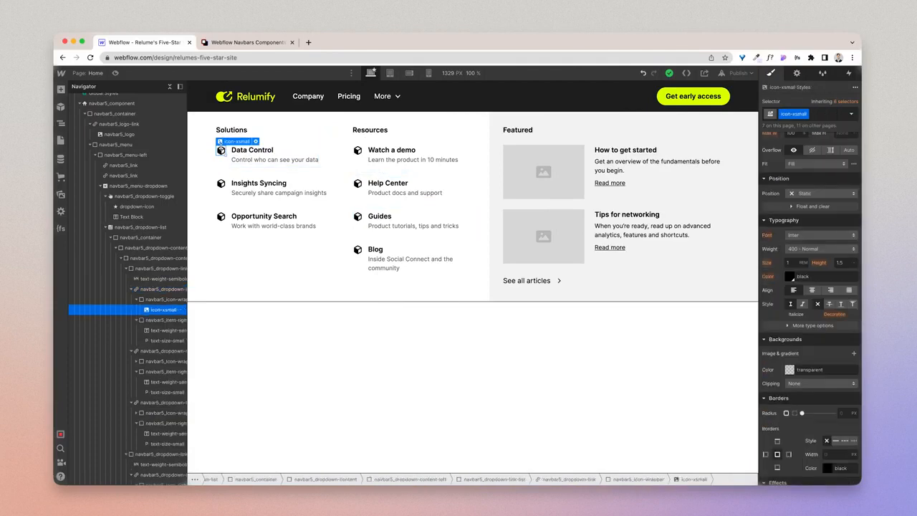
pyautogui.click(254, 141)
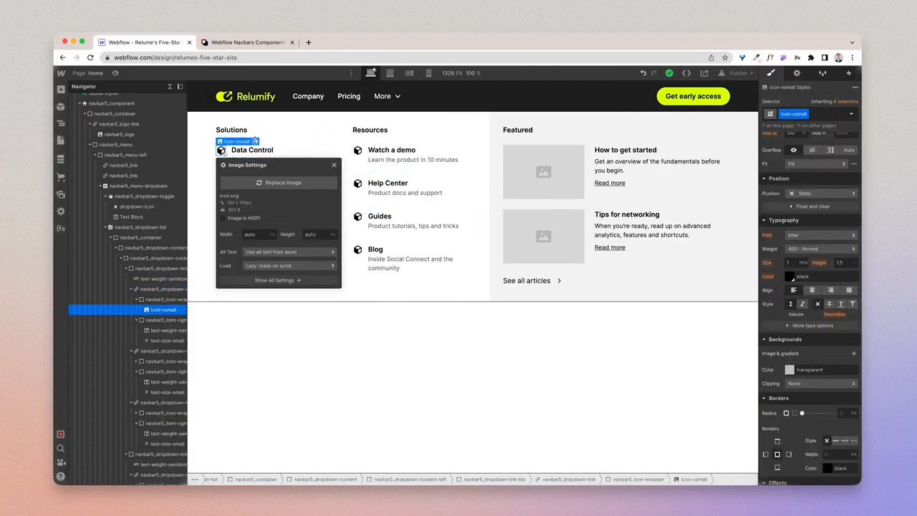
pyautogui.click(267, 182)
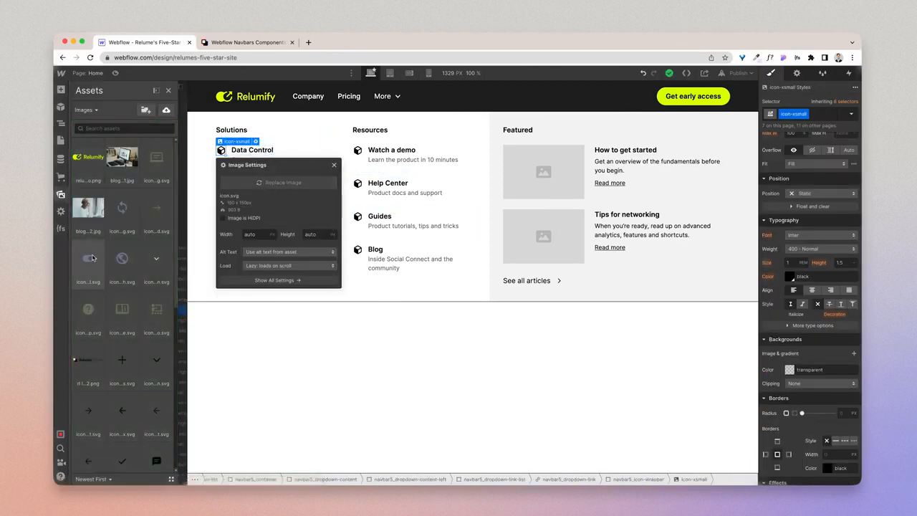
pyautogui.click(88, 258)
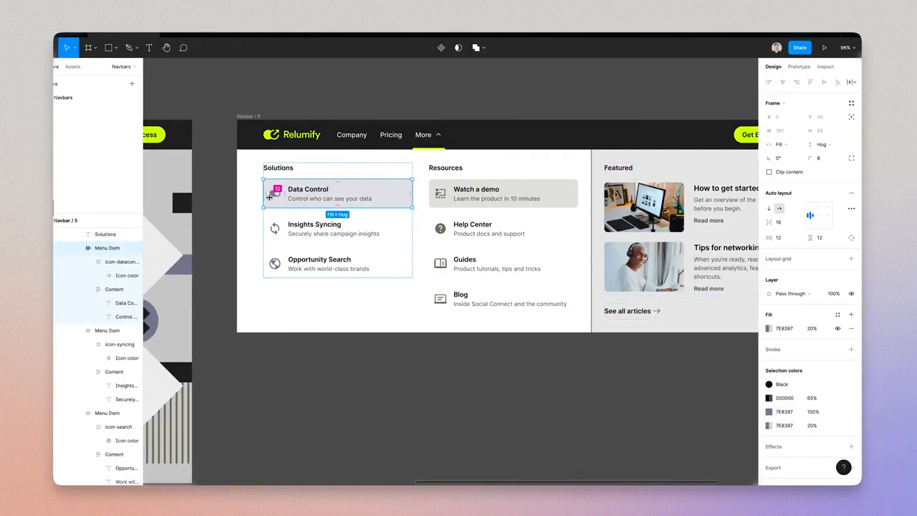
# - Check the Data Control icon in Figma and replace the Webflow icon's icon-xsmall class with icon-small
pyautogui.click(279, 196)
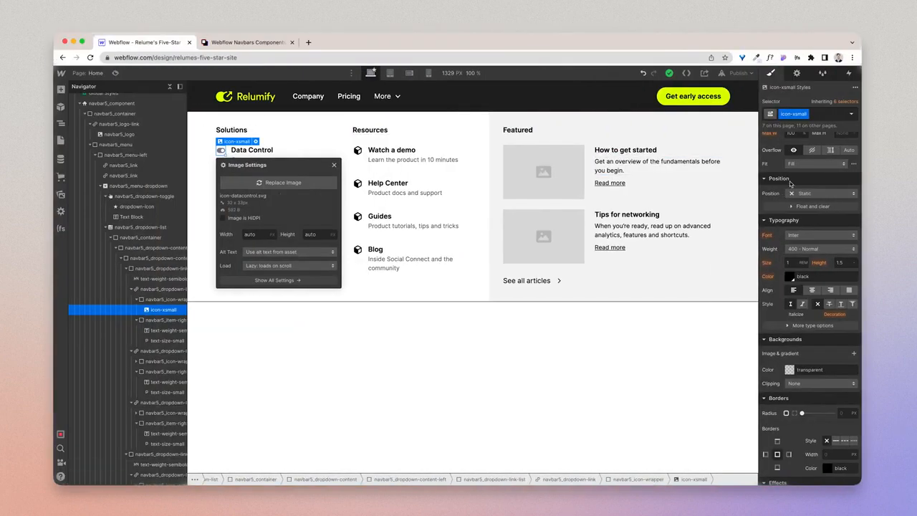
pyautogui.click(817, 116)
pyautogui.press('BackSpace')
pyautogui.write('icomn')
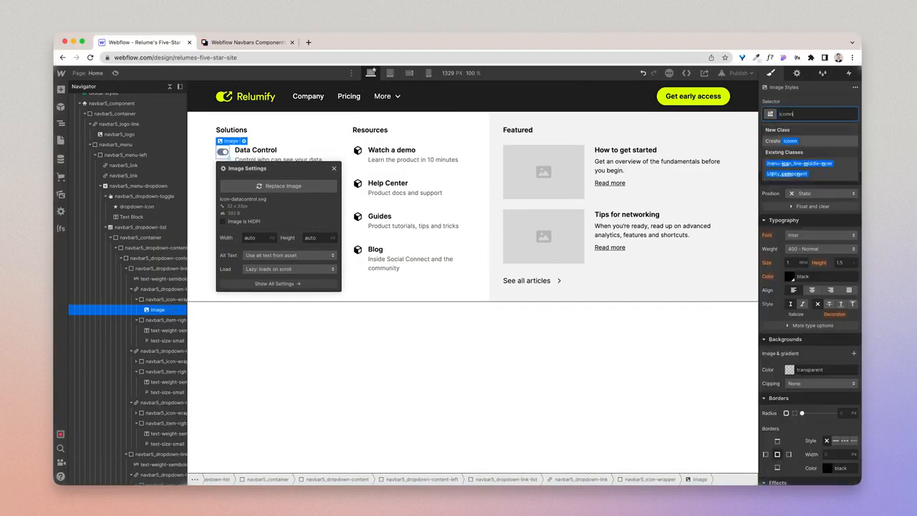
pyautogui.press('BackSpace')
pyautogui.press('BackSpace')
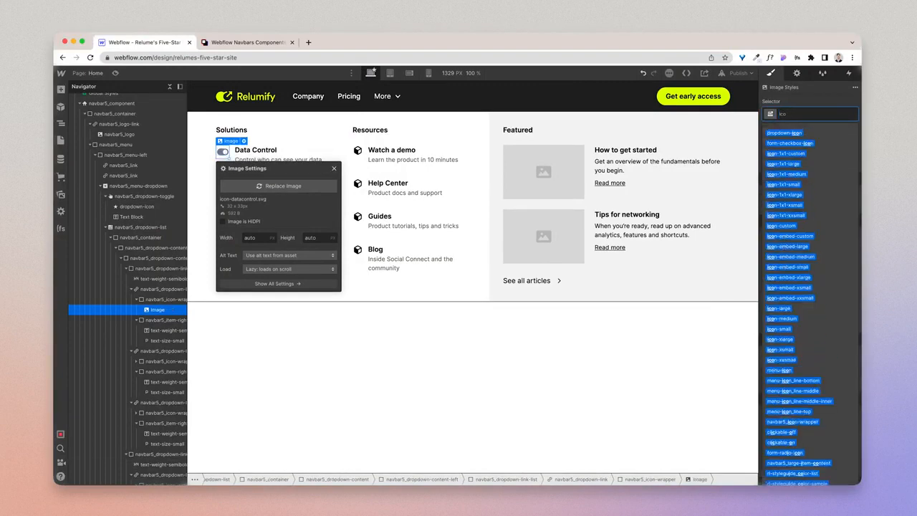
pyautogui.write('n-small')
pyautogui.press('Return')
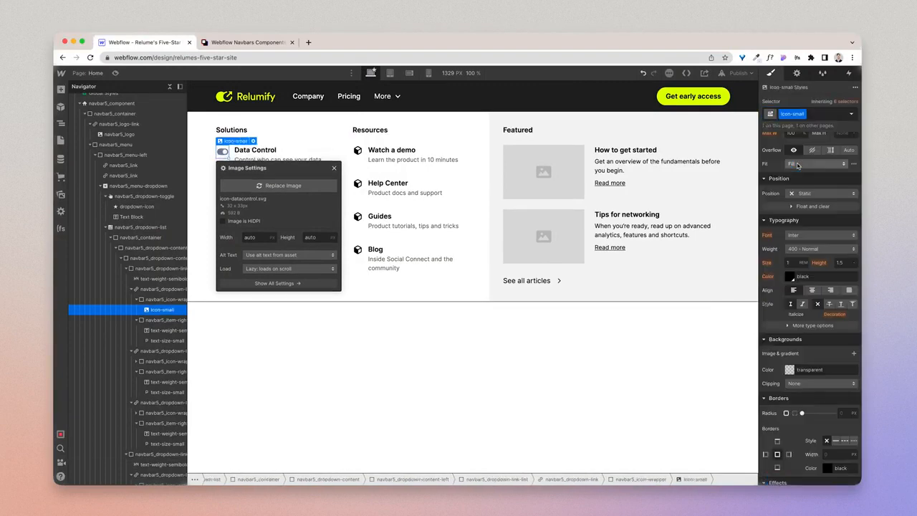
# - Try the icon-medium class on the Data Control icon in place of icon-small
pyautogui.click(822, 116)
pyautogui.press('BackSpace')
pyautogui.write('icon-')
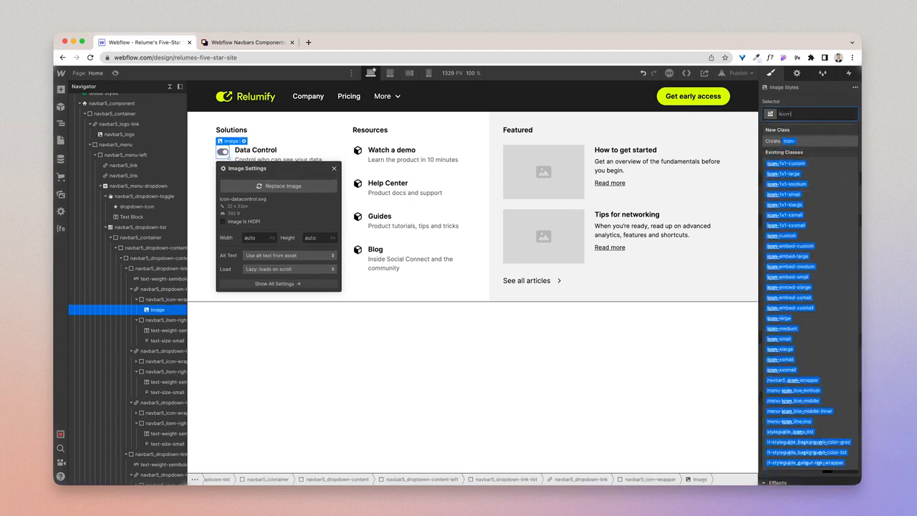
pyautogui.write('medium')
pyautogui.press('Return')
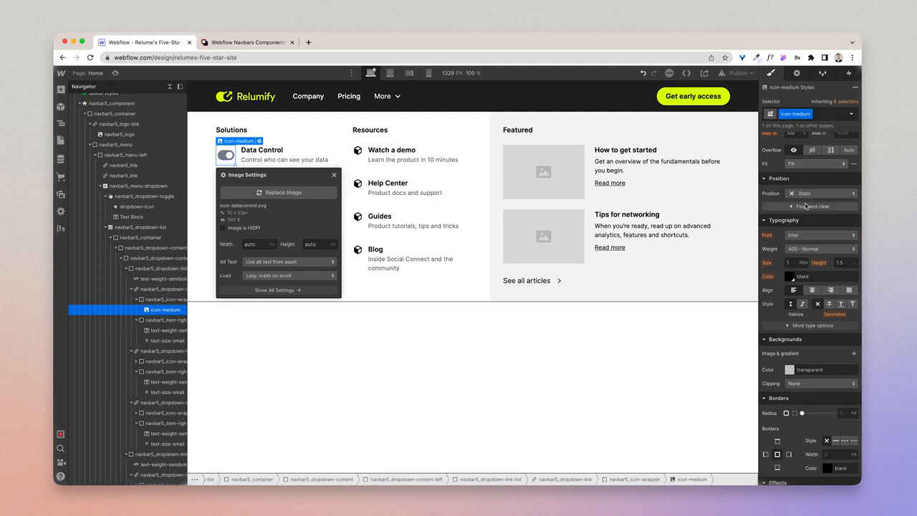
pyautogui.scroll(5, 810, 172)
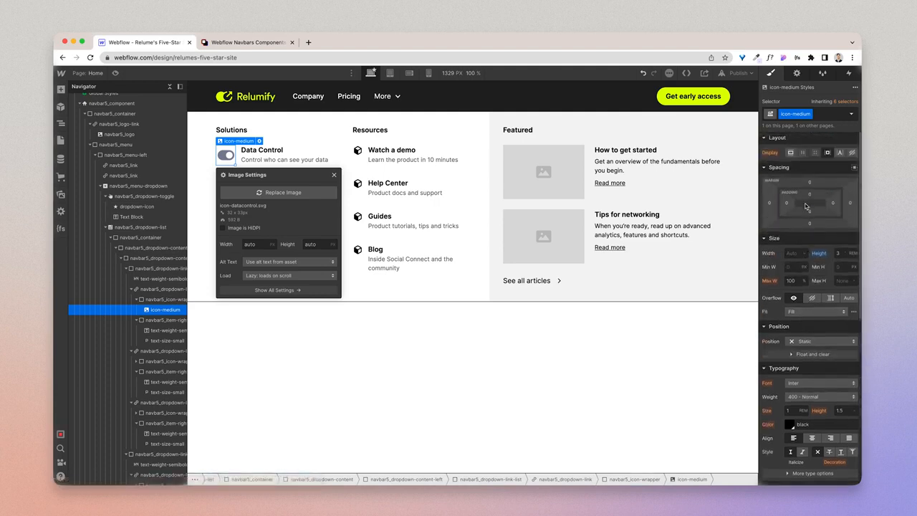
# - Return the Data Control icon to the icon-small class and close its image settings
pyautogui.click(823, 116)
pyautogui.press('BackSpace')
pyautogui.write('icon-sm')
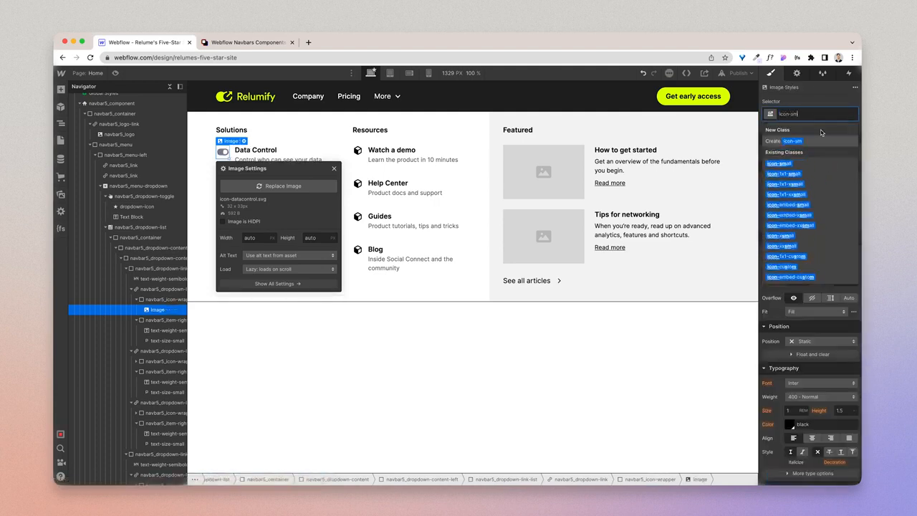
pyautogui.click(820, 164)
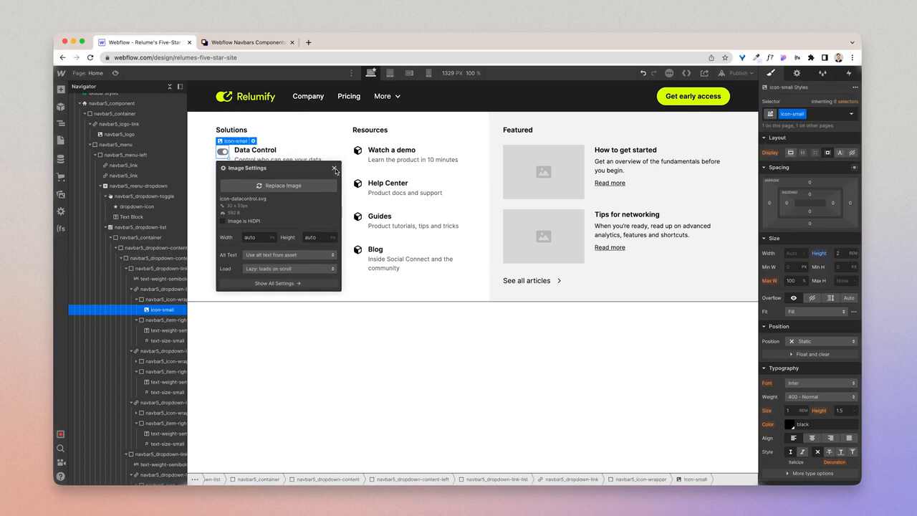
pyautogui.click(334, 168)
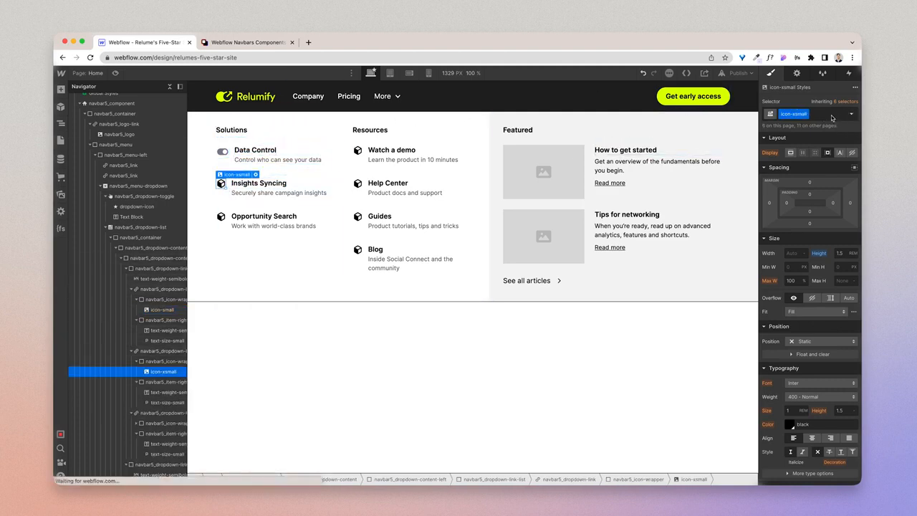
# - Replace the Insights Syncing icon's icon-xsmall class with icon-small
pyautogui.click(830, 115)
pyautogui.press('BackSpace')
pyautogui.write('icon-small')
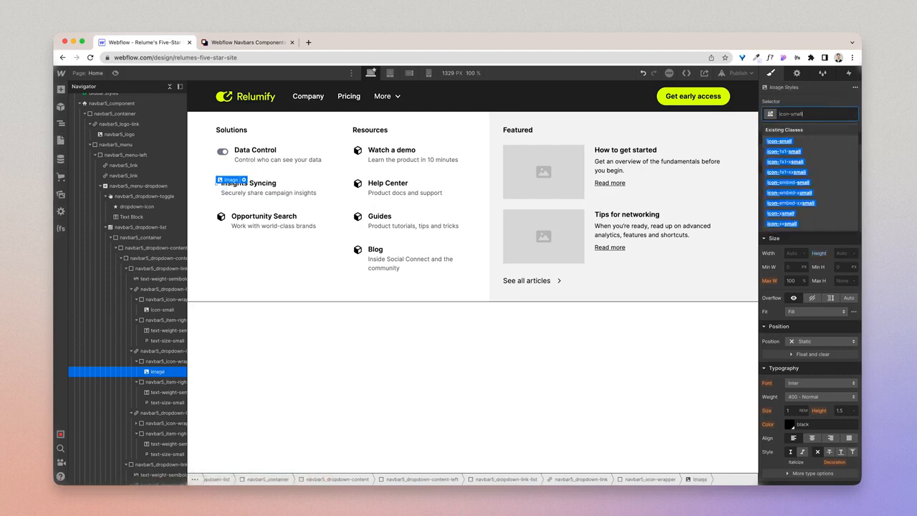
pyautogui.press('Return')
# - Replace the Opportunity Search icon's icon-xsmall class with icon-small
pyautogui.click(221, 216)
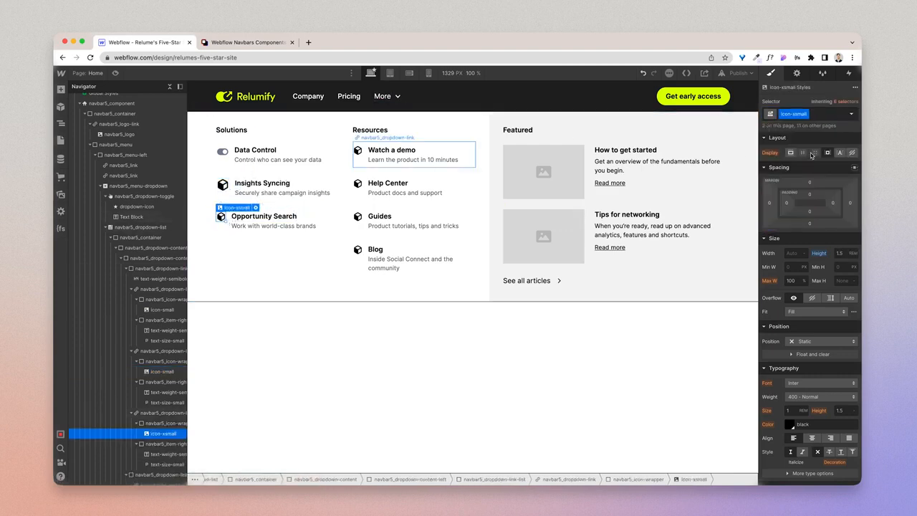
pyautogui.click(824, 115)
pyautogui.press('BackSpace')
pyautogui.write('icon-small')
pyautogui.press('Return')
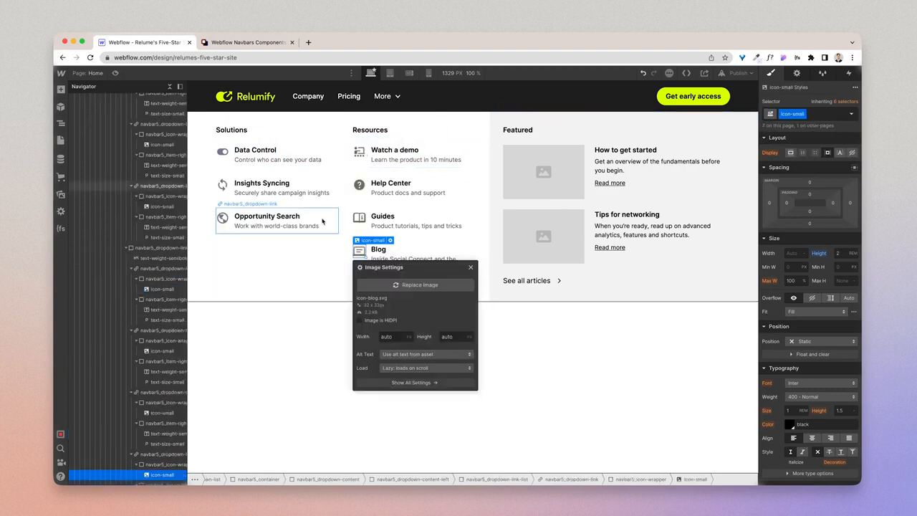
# - Check the Data Control menu item's spacing in Figma and set navbar5_dropdown-link's padding in Webflow to 0.75rem on all sides
pyautogui.click(355, 210)
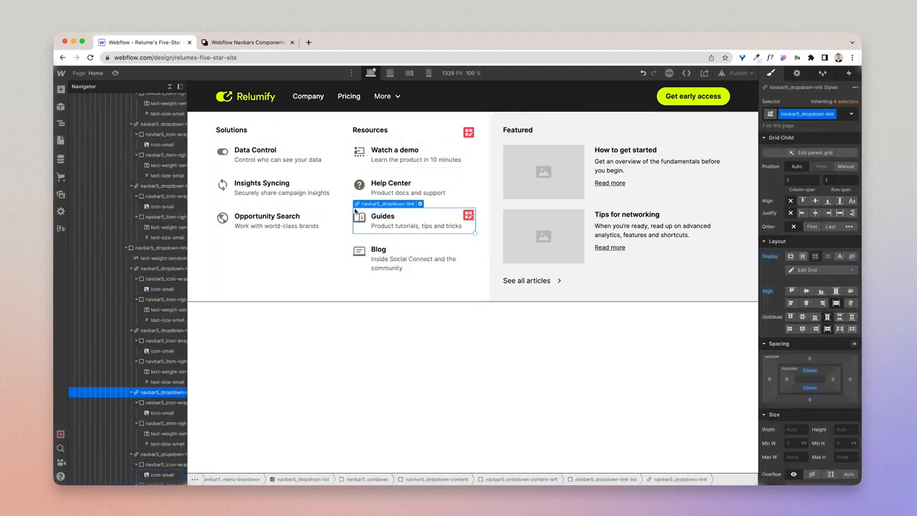
pyautogui.click(223, 165)
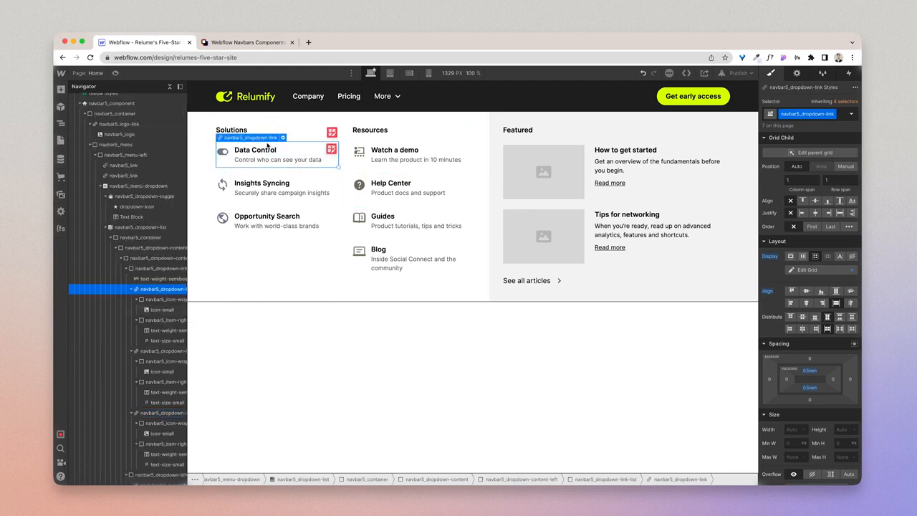
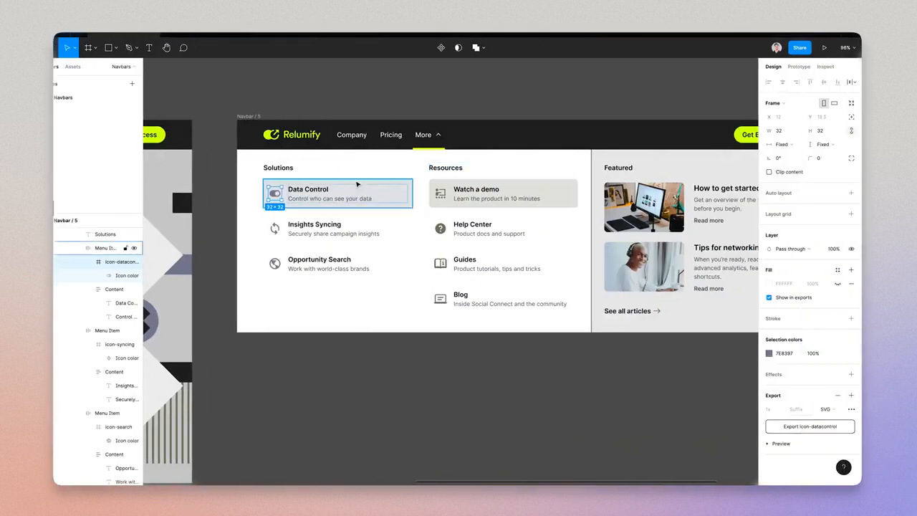
pyautogui.click(359, 181)
pyautogui.press('alt')
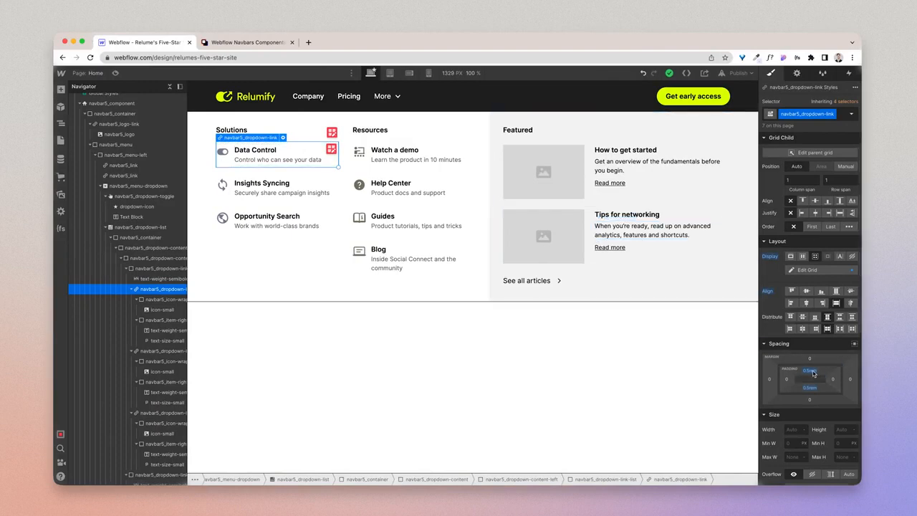
pyautogui.click(811, 371)
pyautogui.write('12')
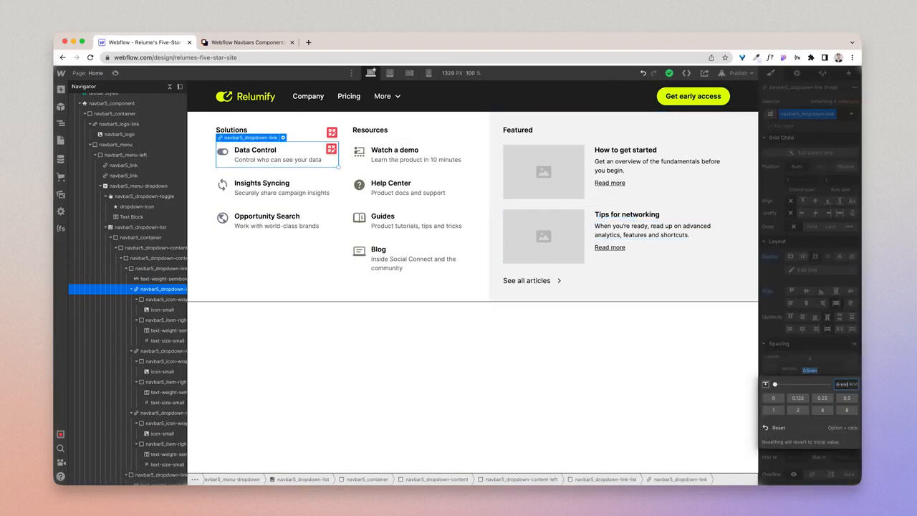
pyautogui.press('Return')
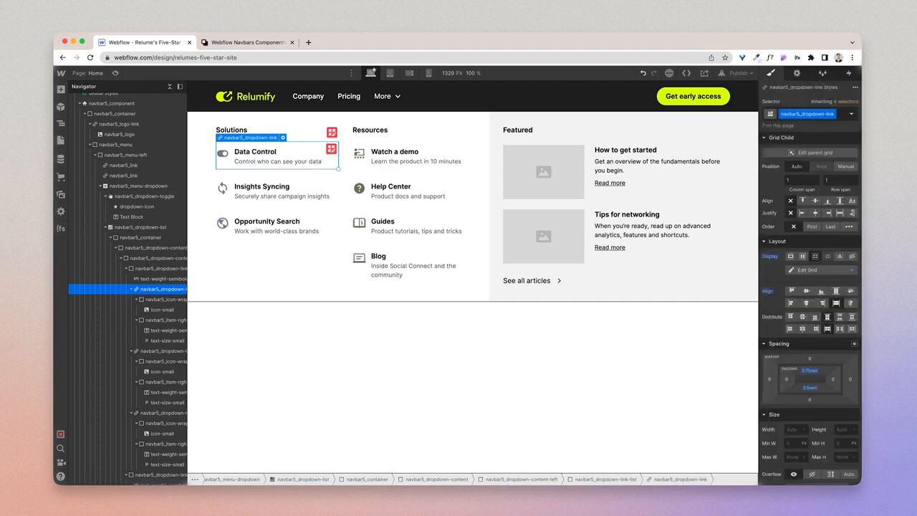
pyautogui.keyDown('shift'); pyautogui.click(810, 371); pyautogui.keyUp('shift')
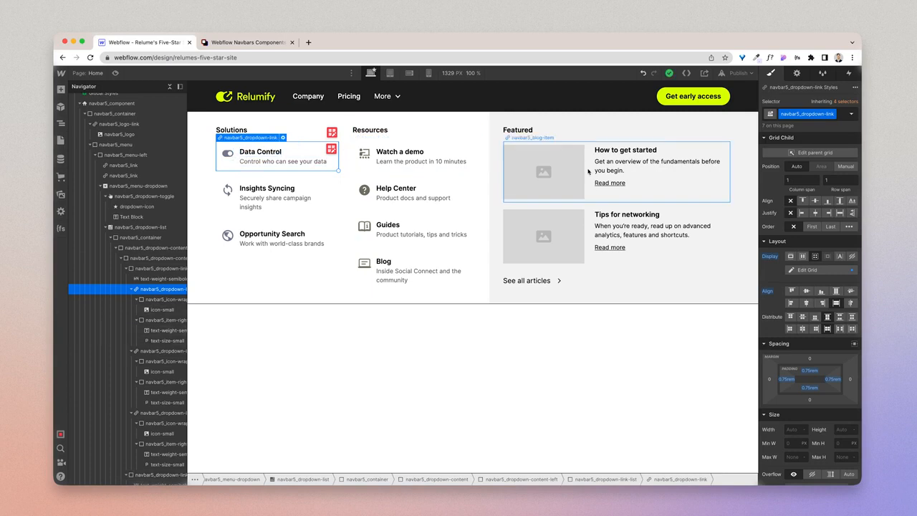
# - Set the column gap of the navbar5_dropdown-link grid to 1rem and finish editing the grid
pyautogui.click(817, 270)
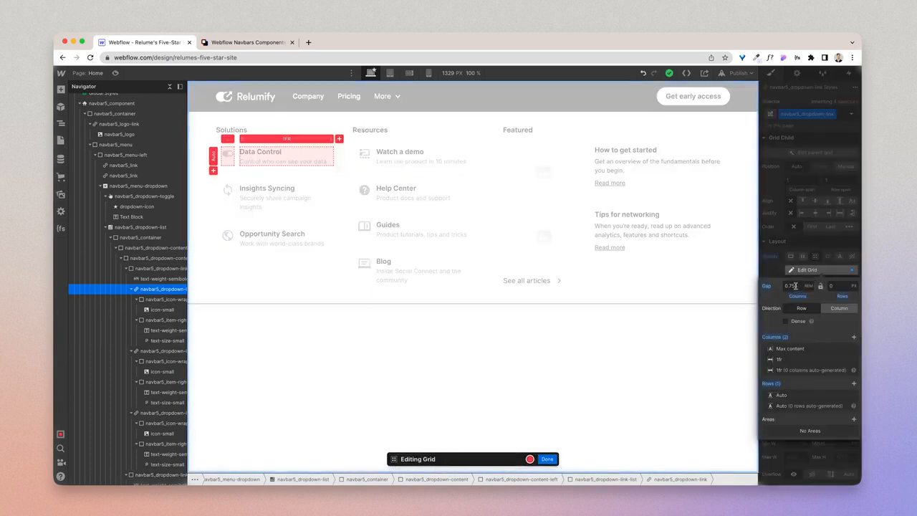
pyautogui.write('1')
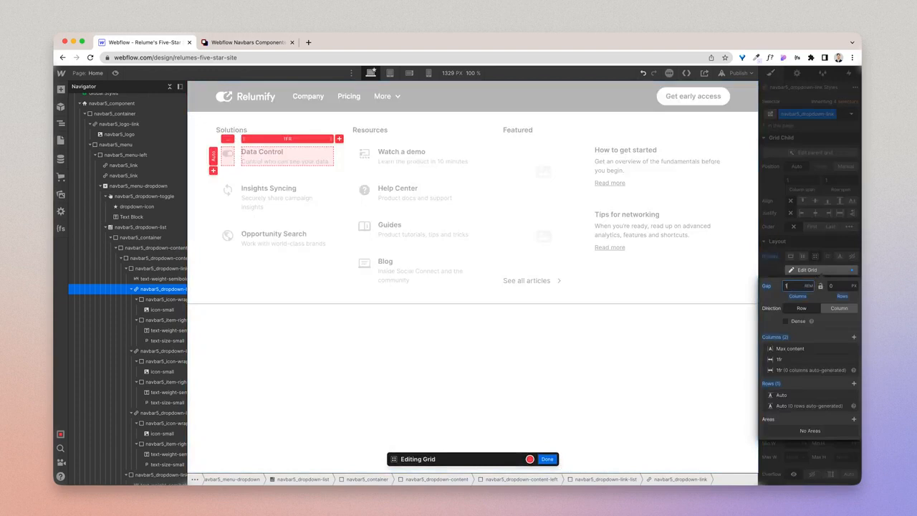
pyautogui.click(555, 460)
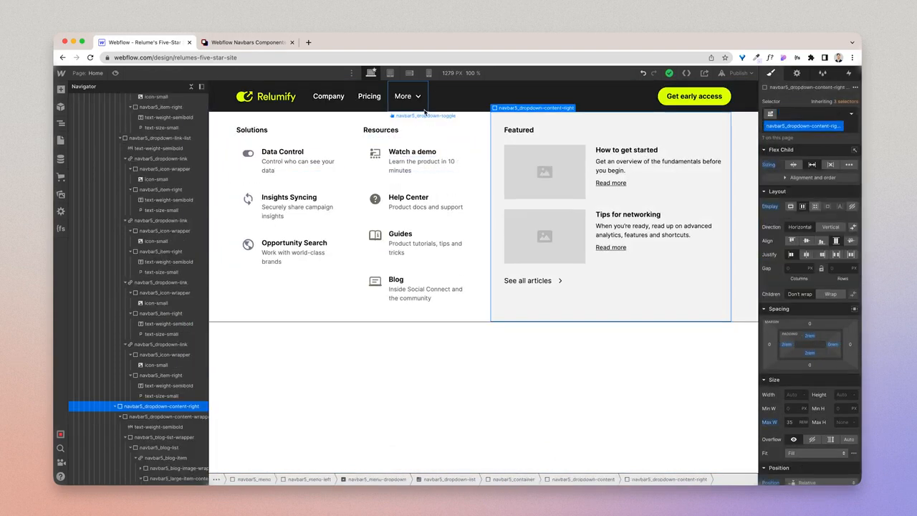
# - Check the highlighted Data Control item in Figma and add a purple-hover combo class to its dropdown link in Webflow
pyautogui.click(249, 170)
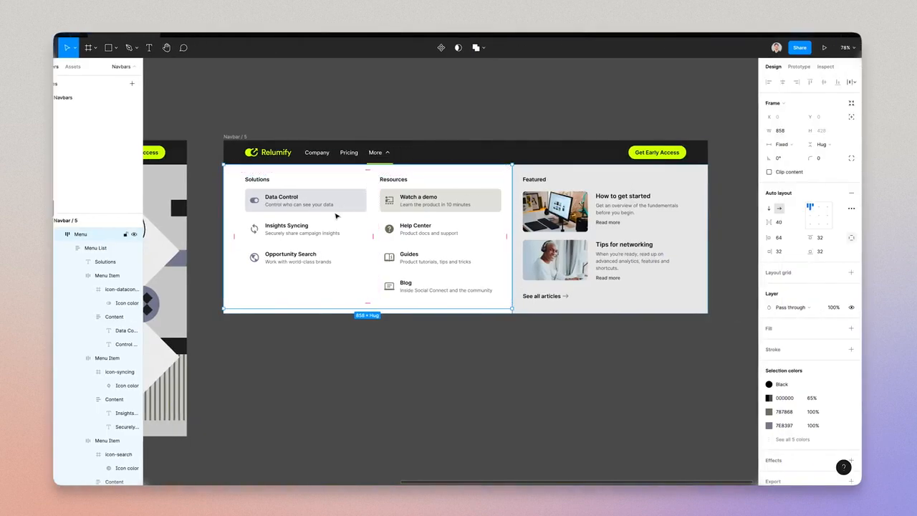
pyautogui.scroll(3, 335, 209)
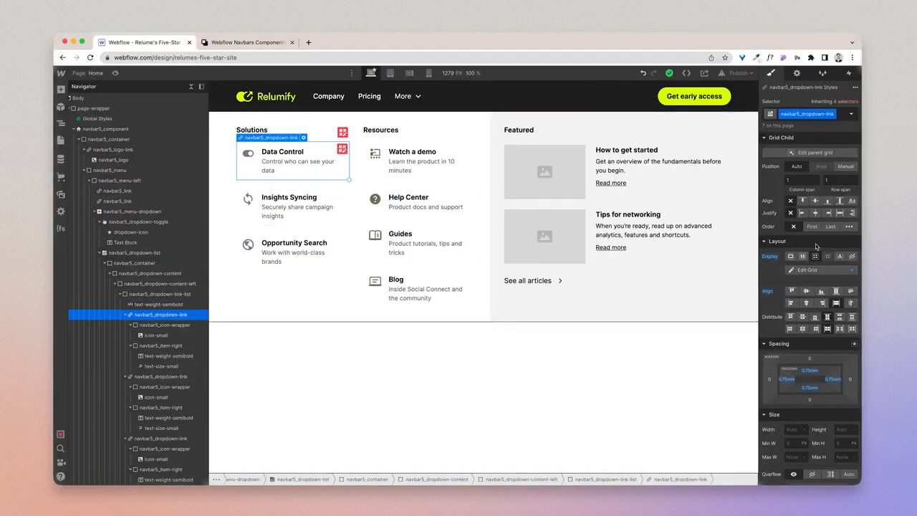
pyautogui.click(842, 117)
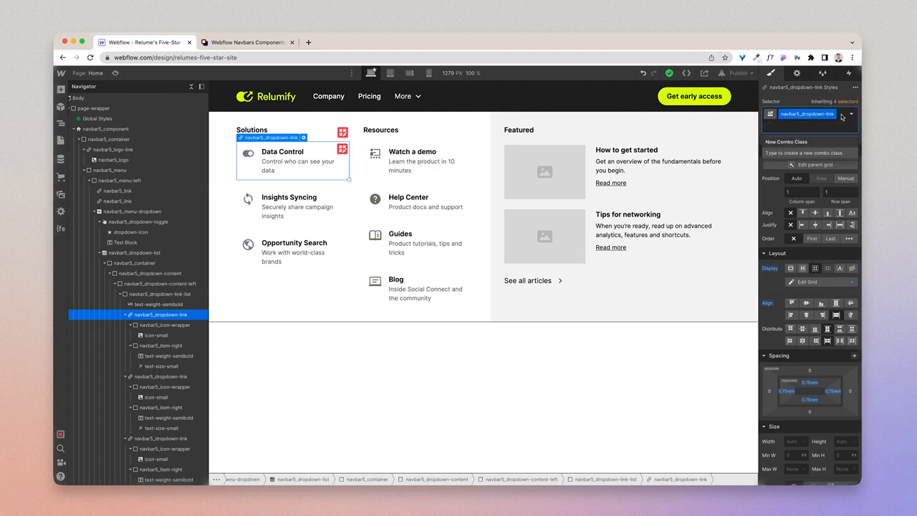
pyautogui.write('purple-hover')
pyautogui.press('Return')
# - Remove the purple-hover class from the Data Control link, check the item's corners in Figma, and set navbar5_dropdown-link's border radius to 0.5rem
pyautogui.click(824, 126)
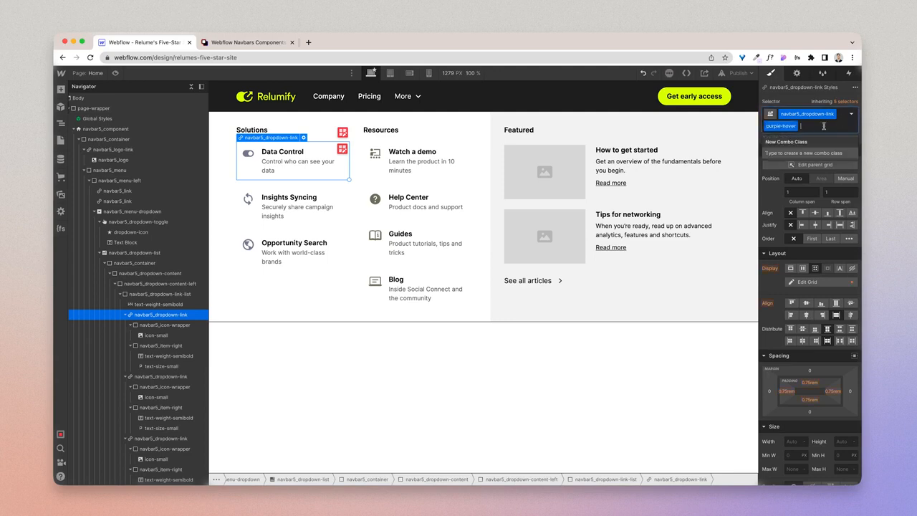
pyautogui.press('BackSpace')
pyautogui.press('Escape')
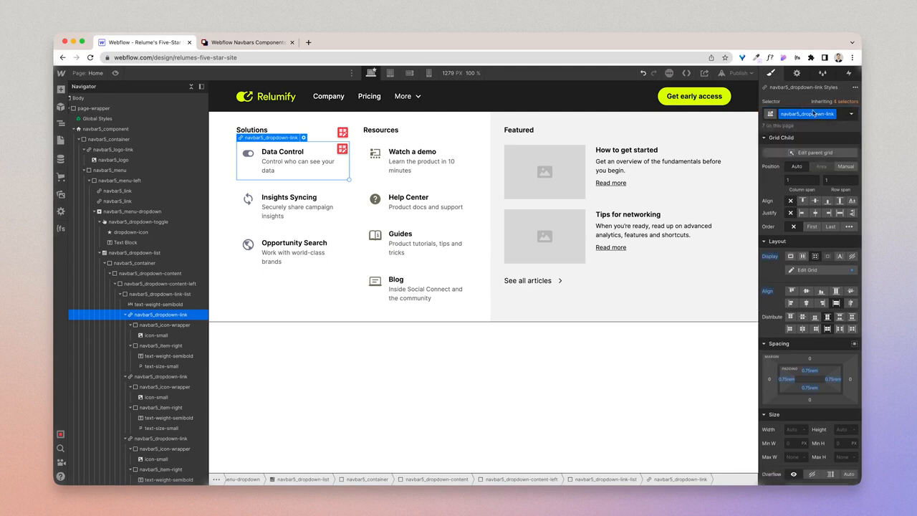
pyautogui.scroll(-5, 823, 308)
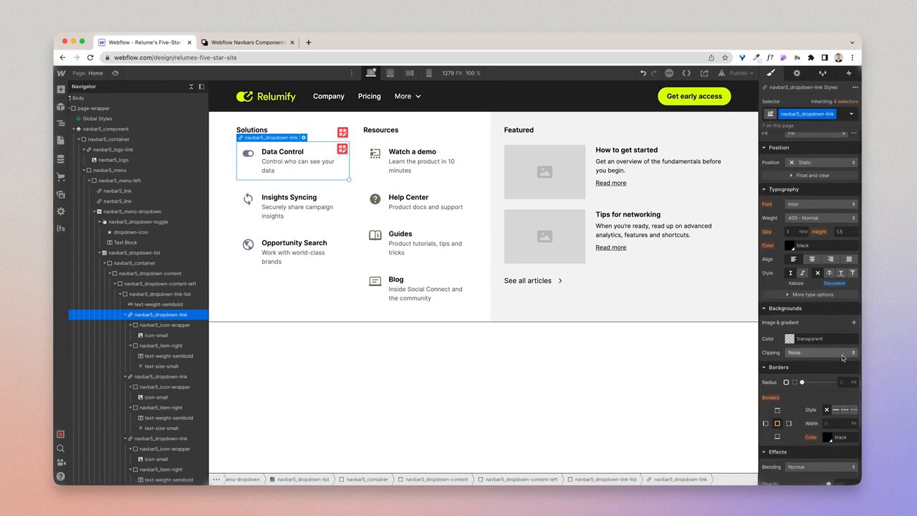
pyautogui.click(845, 382)
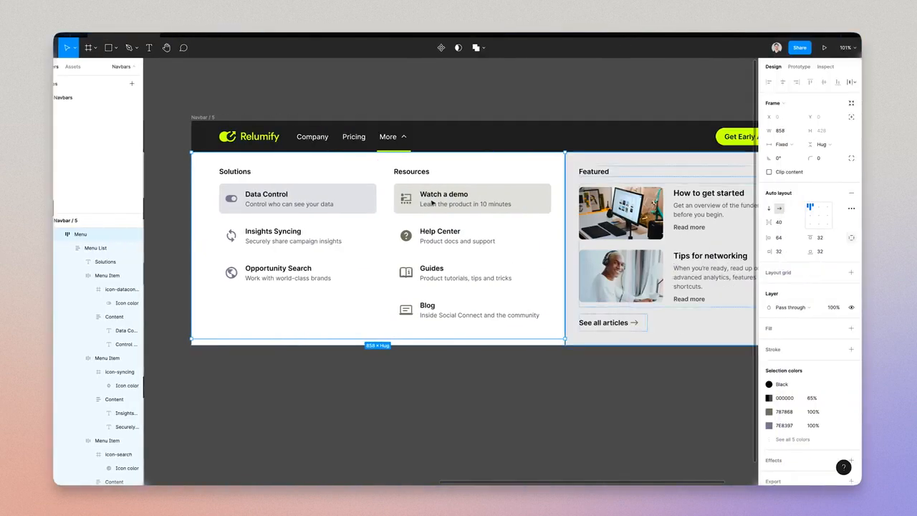
pyautogui.doubleClick(373, 205)
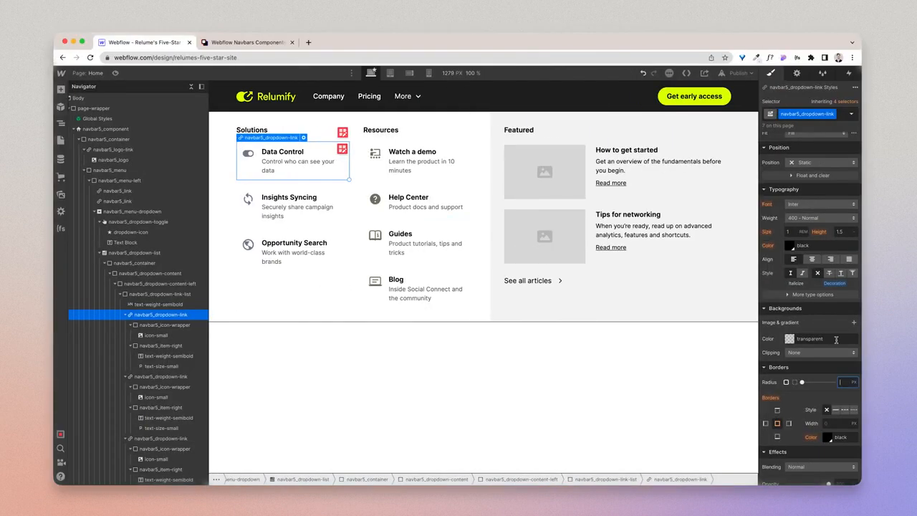
pyautogui.write('0.5rem')
pyautogui.press('Return')
# - Apply the existing purple-hover combo class to the Data Control link and switch to its Hover state
pyautogui.click(844, 115)
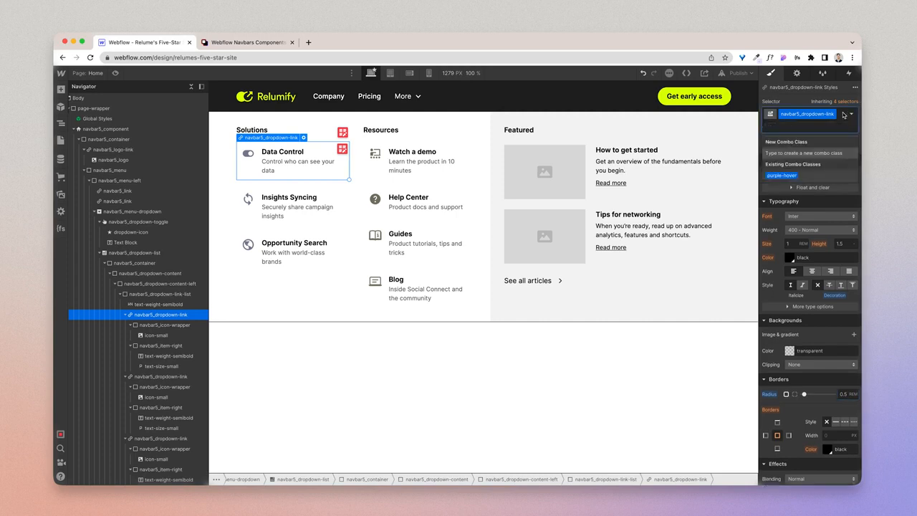
pyautogui.click(781, 174)
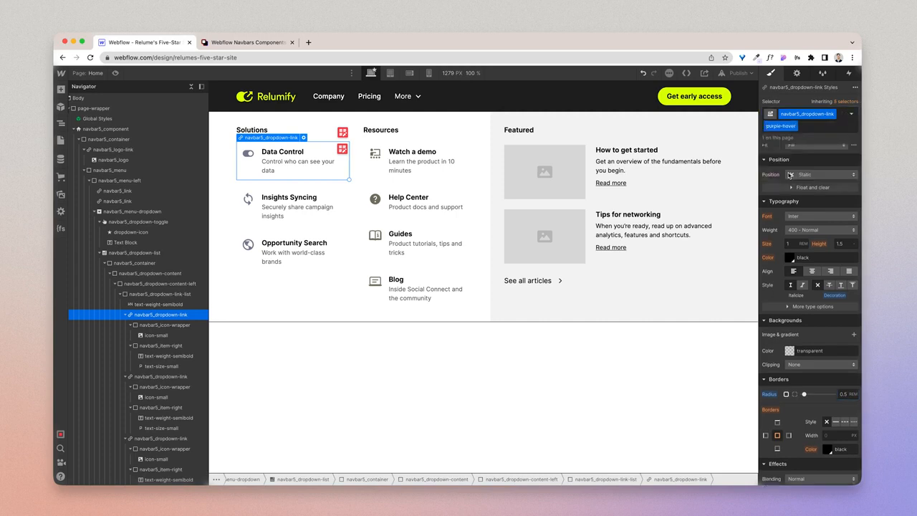
pyautogui.click(851, 113)
pyautogui.click(822, 163)
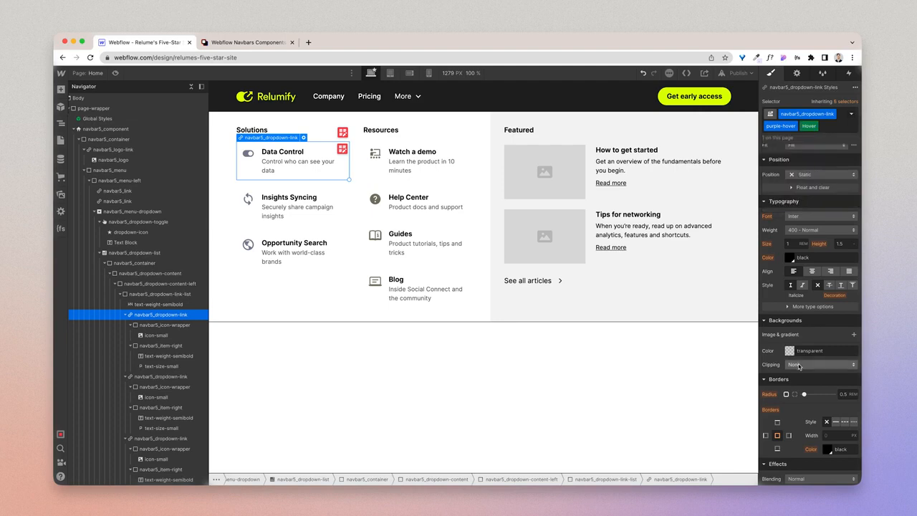
# - Set the hover background to #7e8397 sampled from the Data Control icon, with its alpha at 20
pyautogui.click(789, 351)
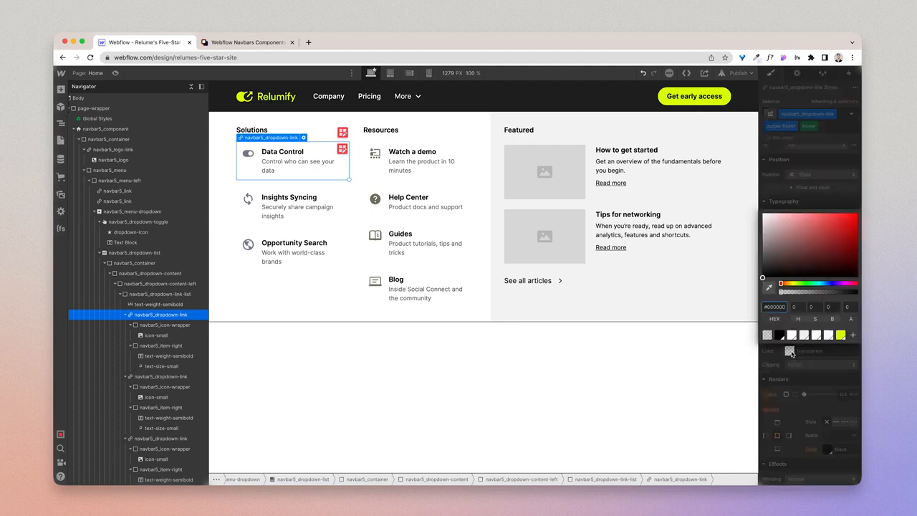
pyautogui.click(769, 287)
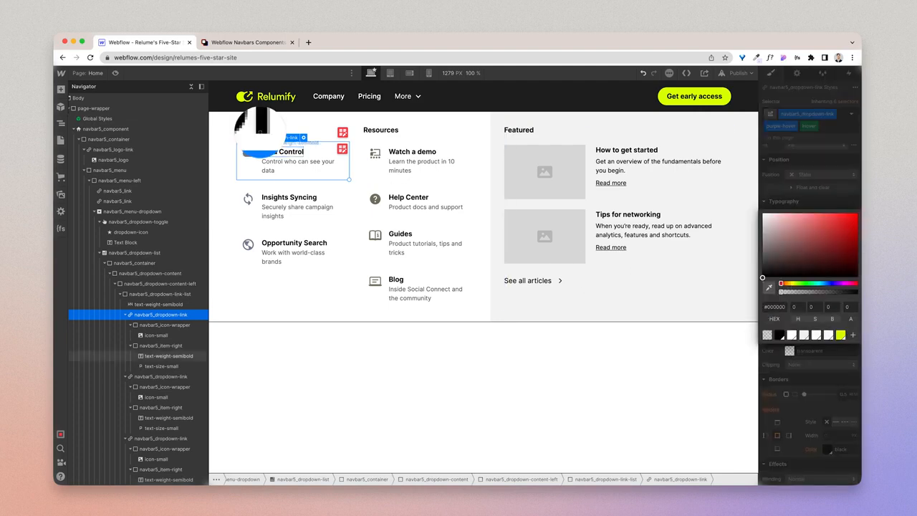
pyautogui.click(245, 154)
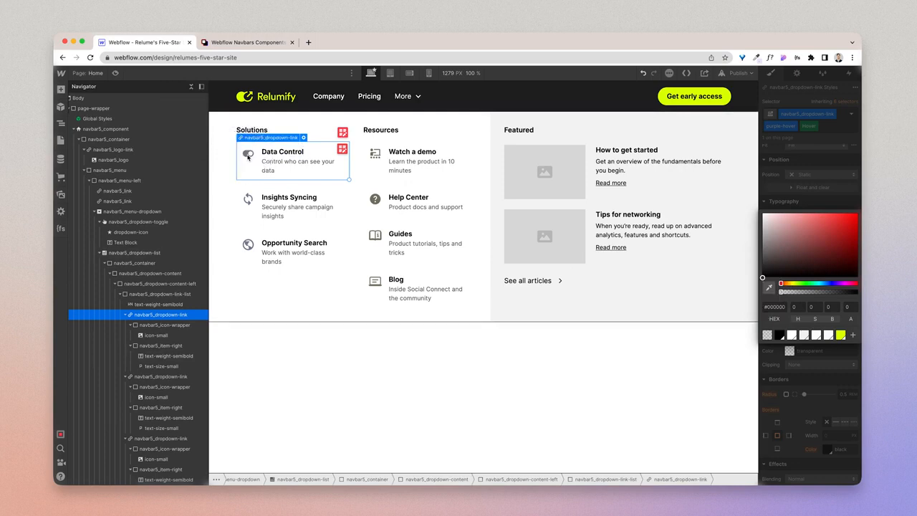
pyautogui.click(847, 306)
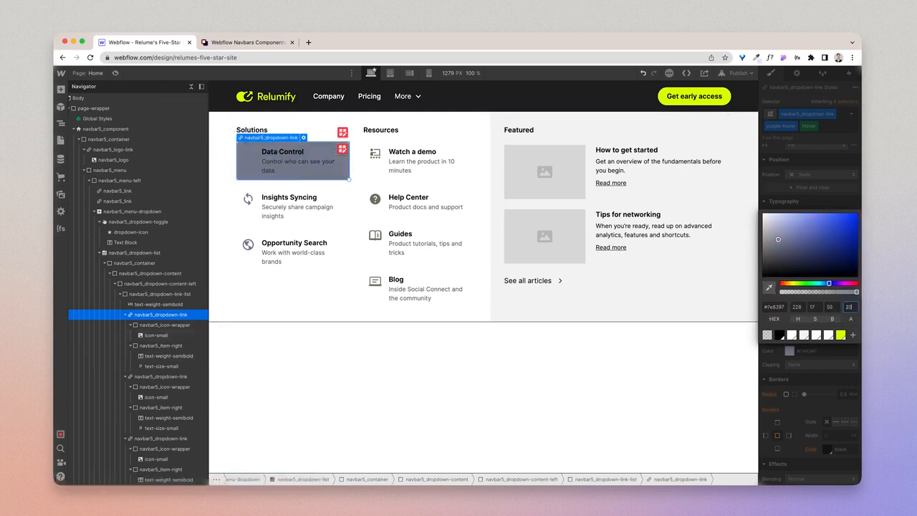
pyautogui.click(813, 176)
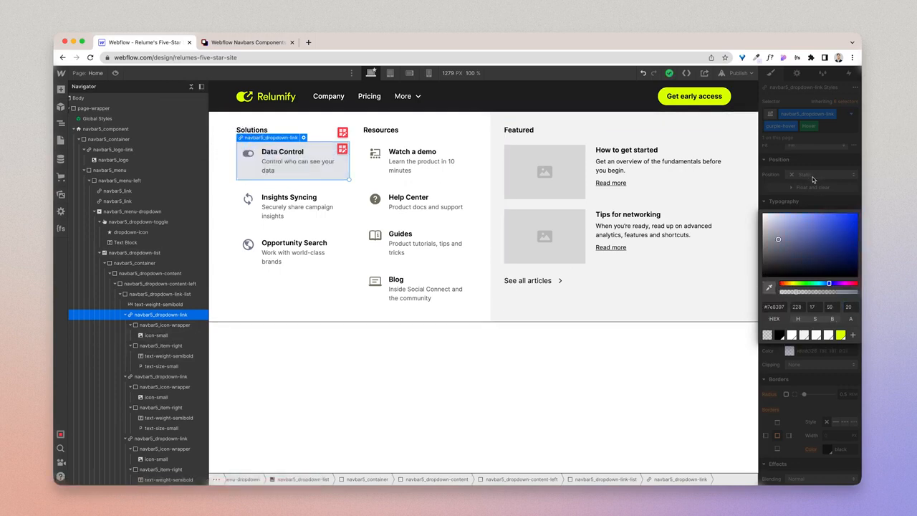
# - Return the purple-hover class to its None state and add a 200 ms ease transition on all properties
pyautogui.click(851, 114)
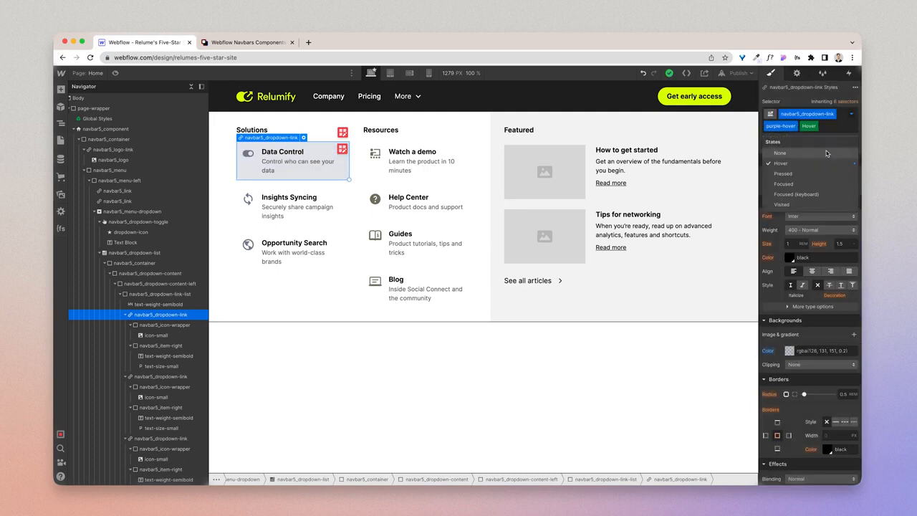
pyautogui.click(826, 153)
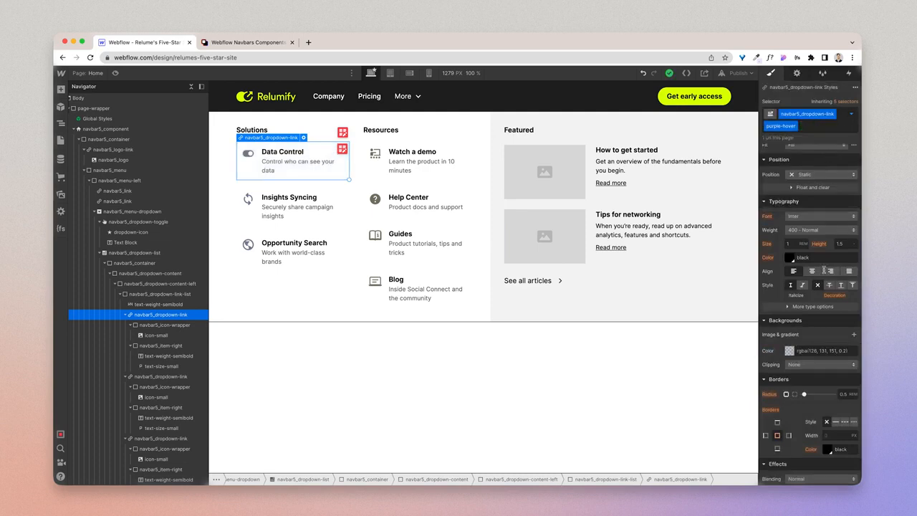
pyautogui.scroll(-3, 824, 270)
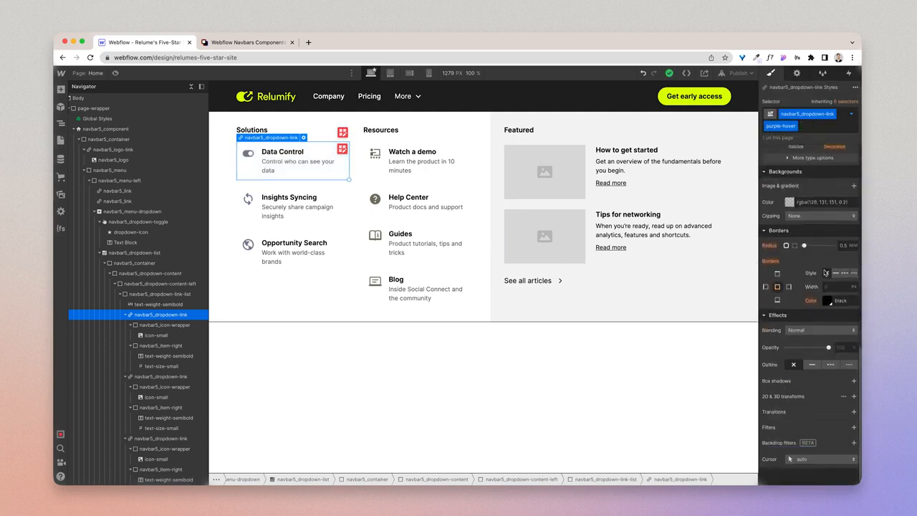
pyautogui.click(855, 398)
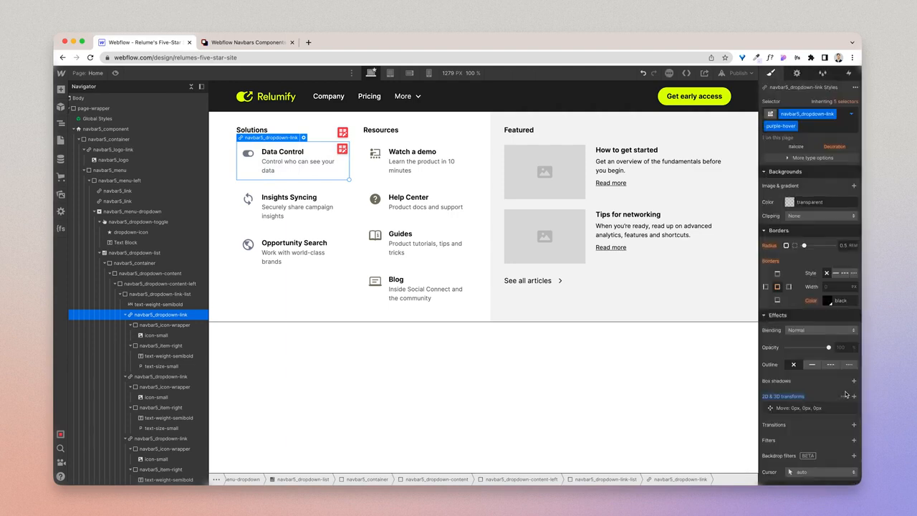
pyautogui.keyDown('alt'); pyautogui.click(797, 396); pyautogui.keyUp('alt')
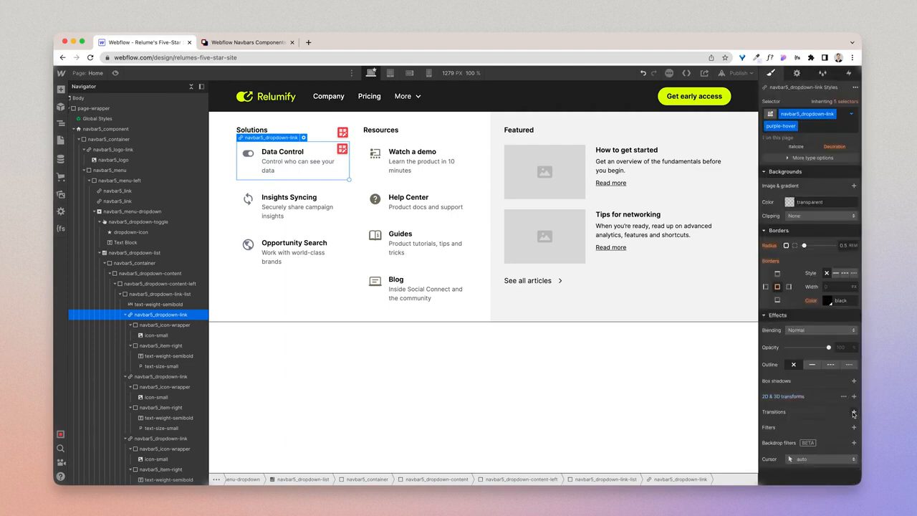
pyautogui.click(853, 412)
pyautogui.click(826, 442)
pyautogui.scroll(-3, 826, 445)
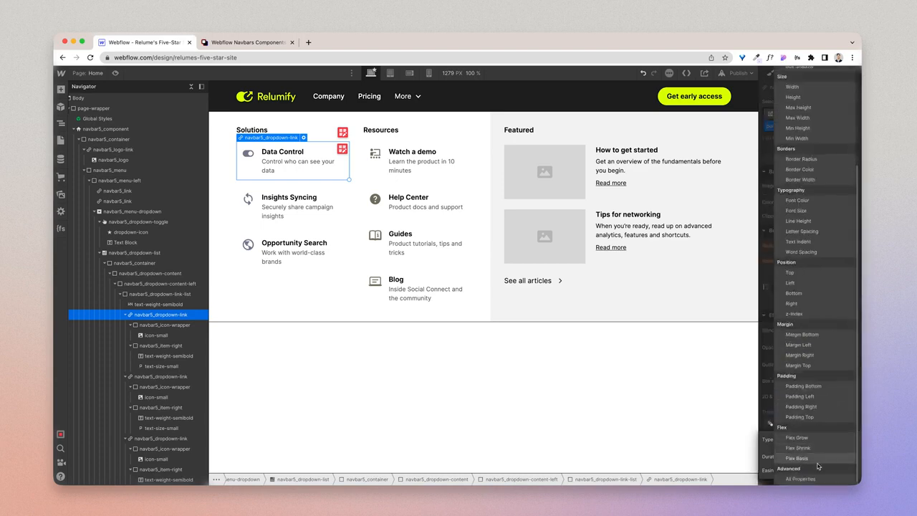
pyautogui.click(817, 477)
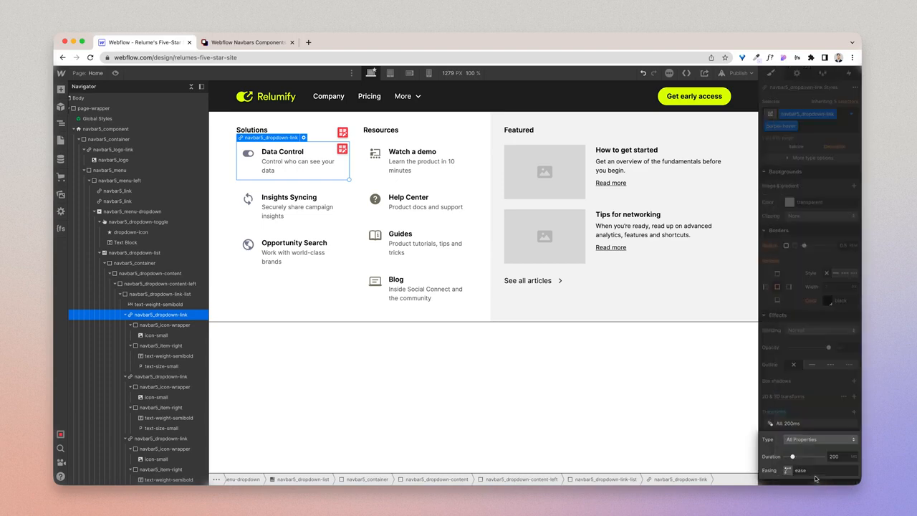
pyautogui.click(834, 407)
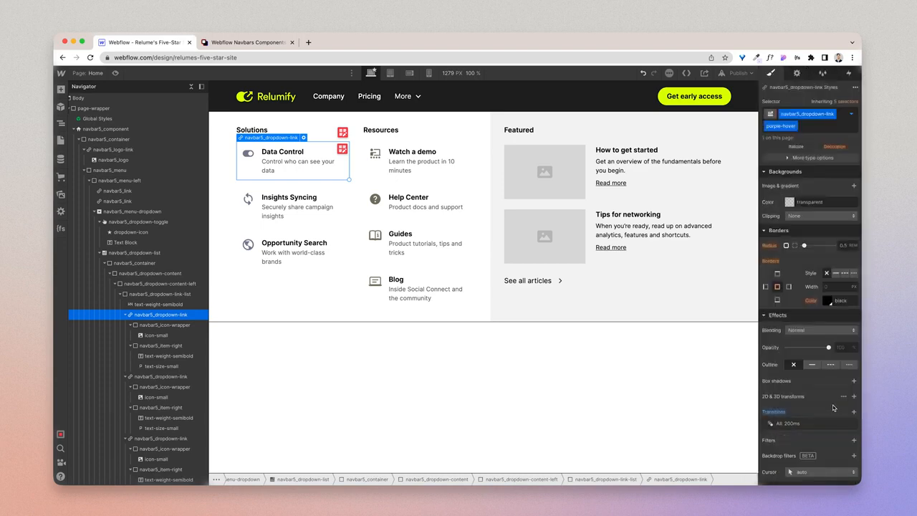
# - Apply the existing purple-hover combo class to the Insights Syncing and Opportunity Search dropdown links
pyautogui.click(328, 191)
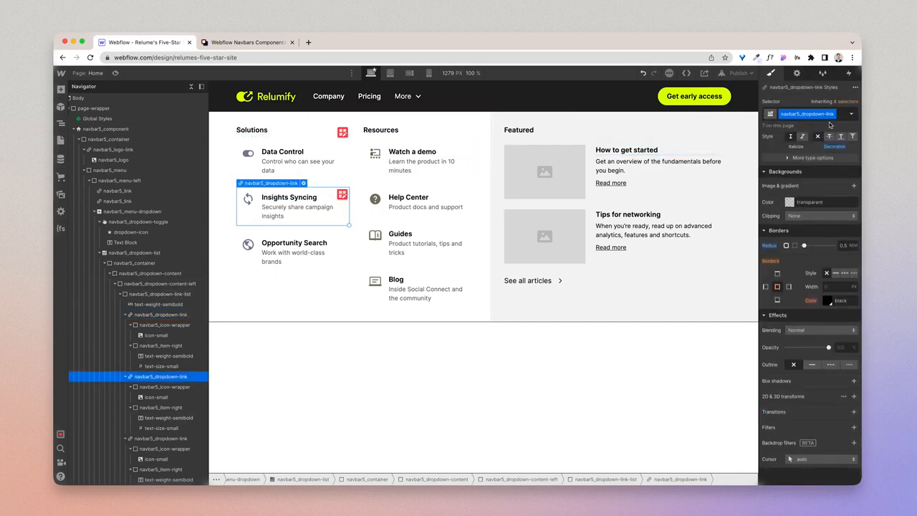
pyautogui.click(842, 116)
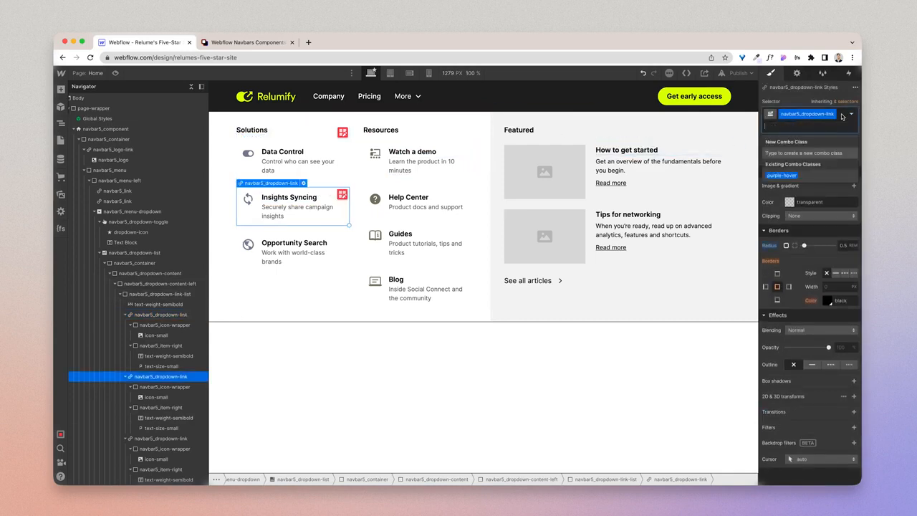
pyautogui.click(781, 175)
pyautogui.click(339, 263)
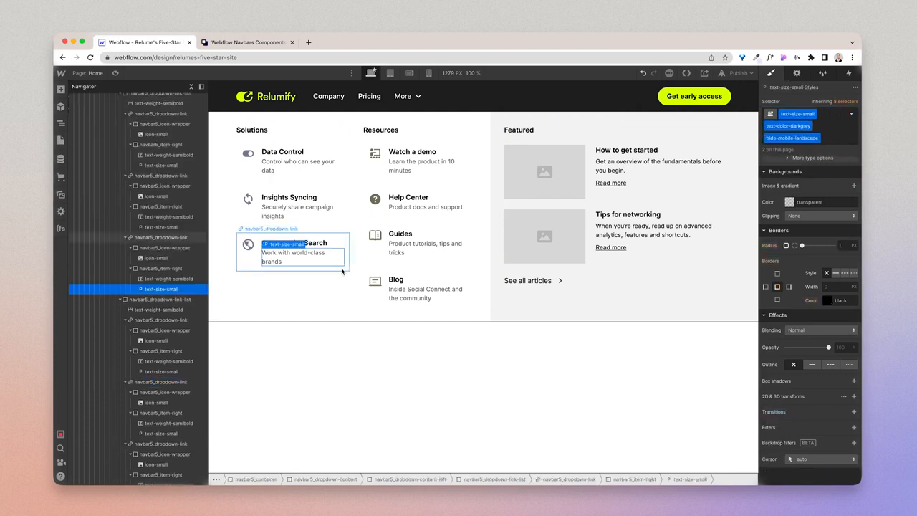
pyautogui.click(845, 116)
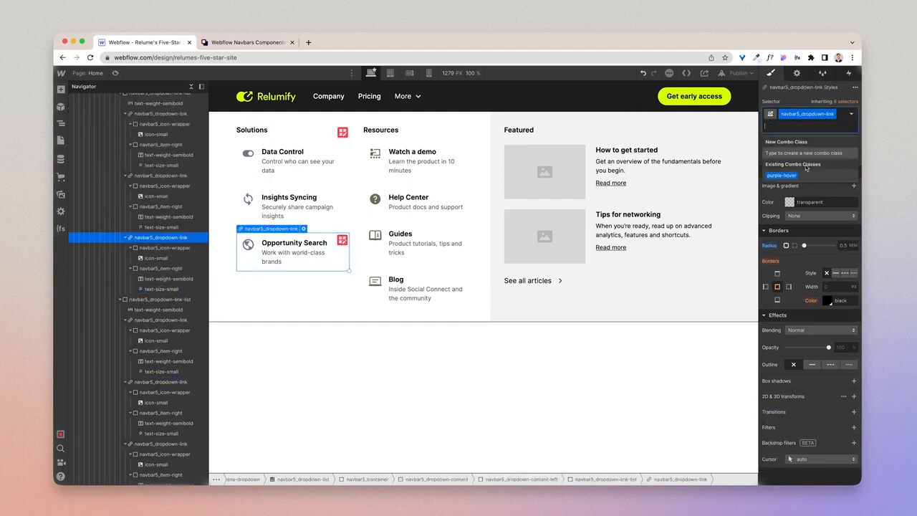
pyautogui.click(784, 182)
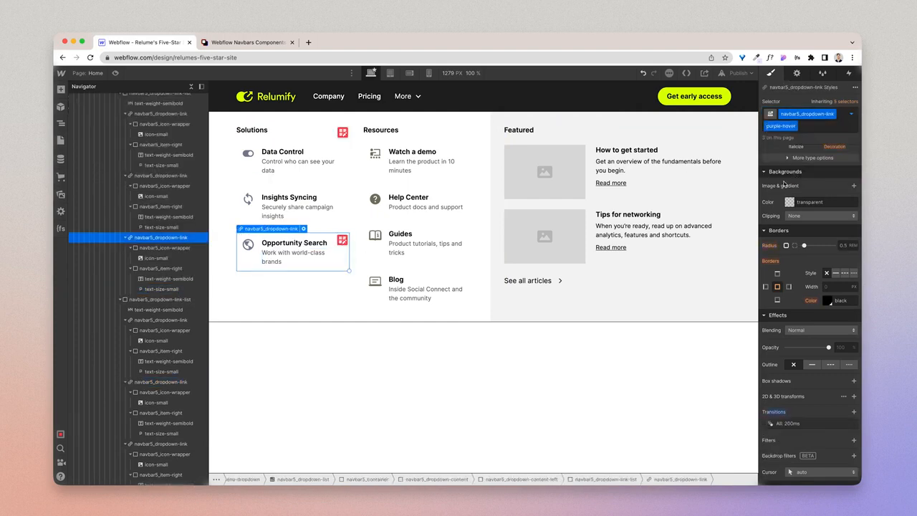
# - Preview the page and check the hover background on the Data Control link in the More dropdown
pyautogui.click(115, 74)
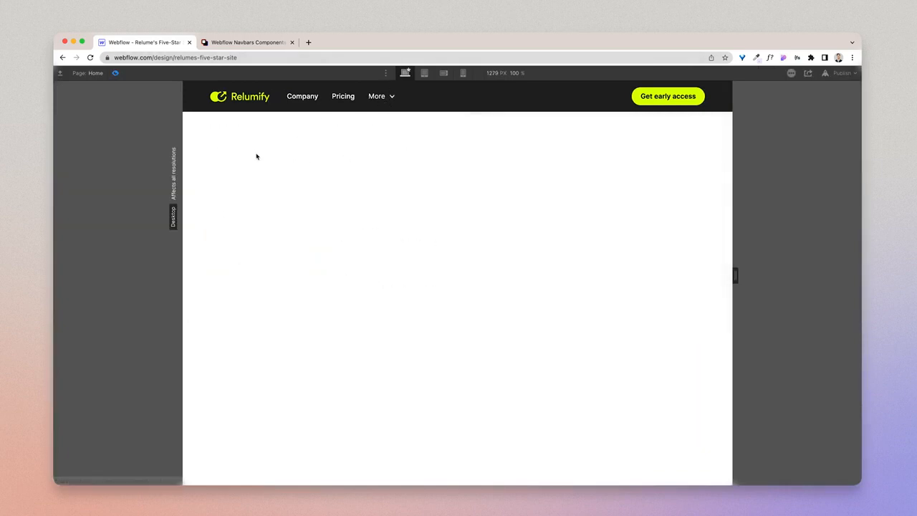
pyautogui.moveTo(381, 100)
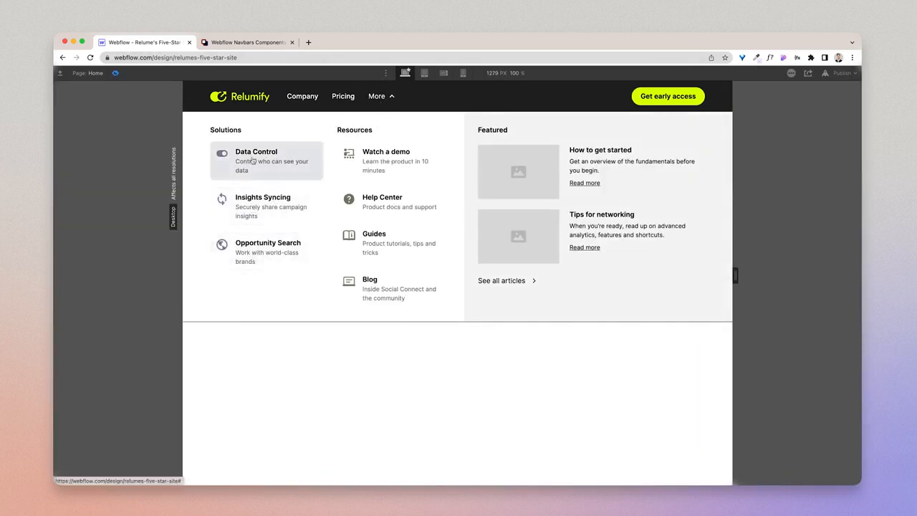
pyautogui.click(115, 73)
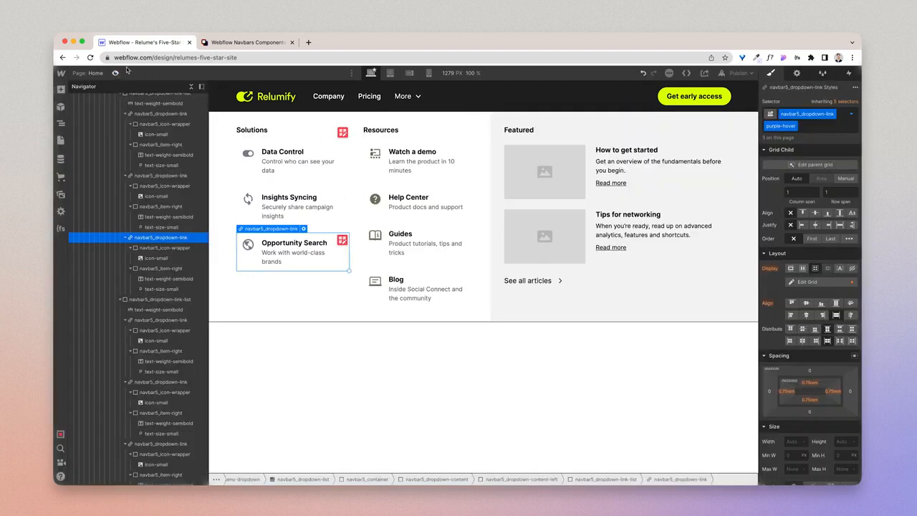
# - Create a green-hover combo class on the Watch a demo dropdown link
pyautogui.click(380, 173)
pyautogui.click(842, 114)
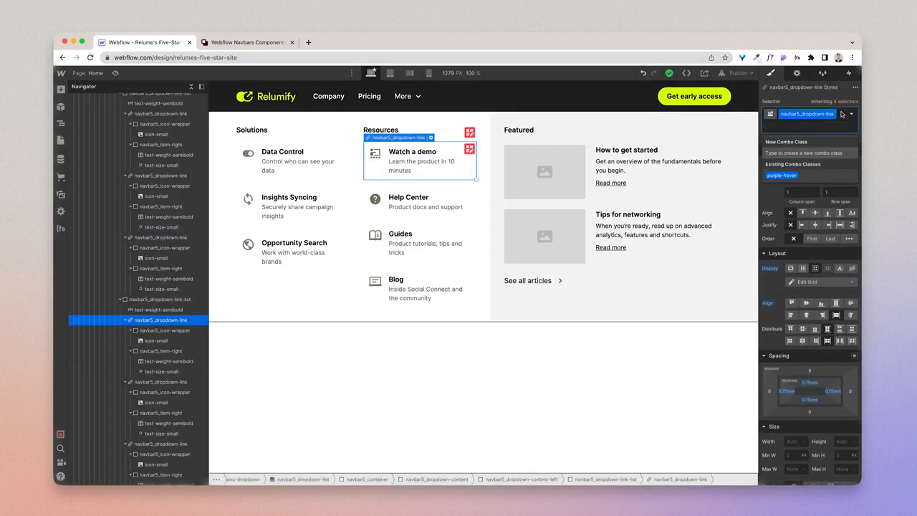
pyautogui.write('green-hover')
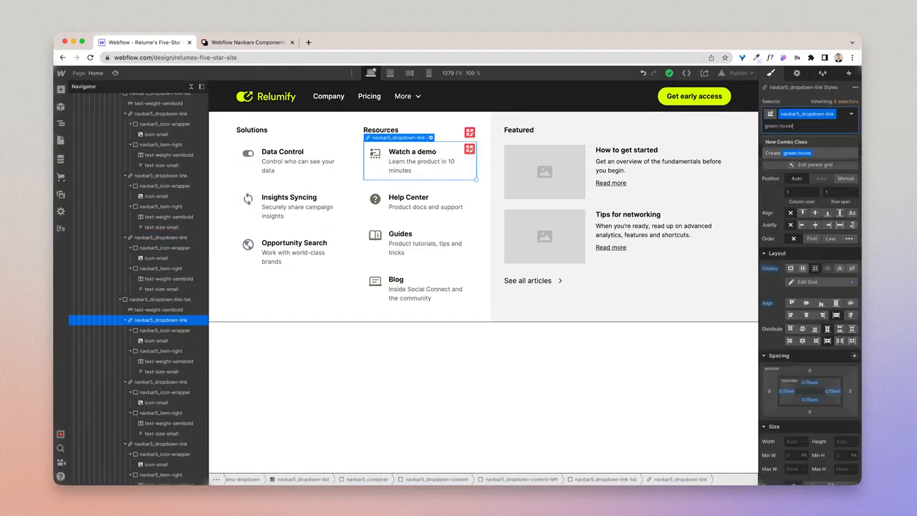
pyautogui.press('Return')
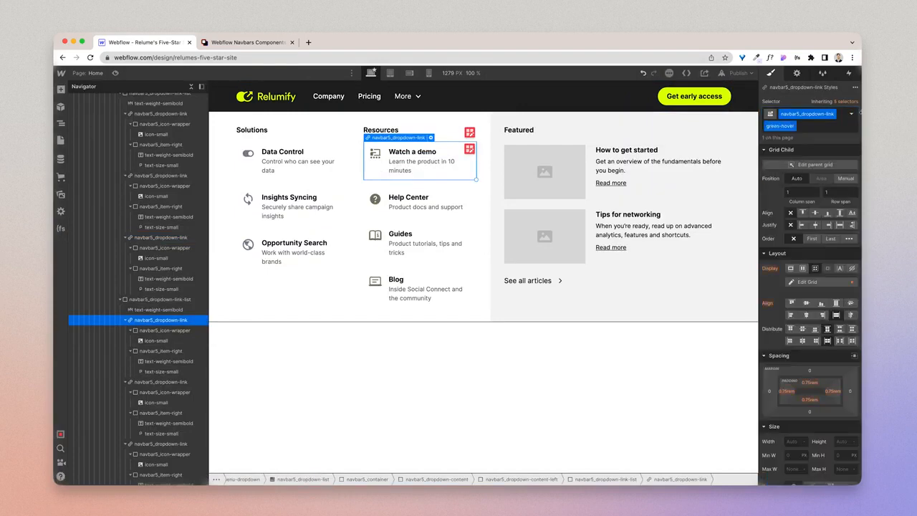
# - Set the green-hover class's Hover background to #787868 sampled from the Help Center icon, with its alpha at 20
pyautogui.click(851, 113)
pyautogui.click(807, 166)
pyautogui.scroll(-5, 802, 323)
pyautogui.click(789, 434)
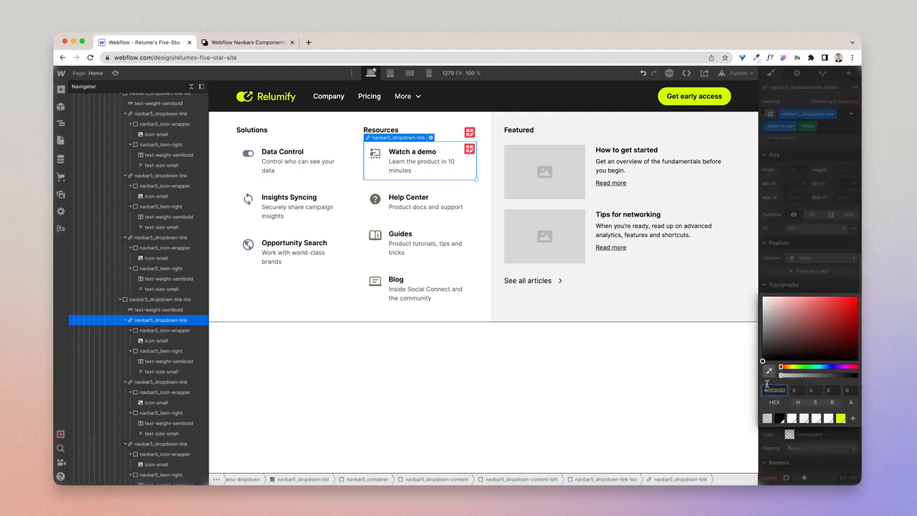
pyautogui.click(767, 370)
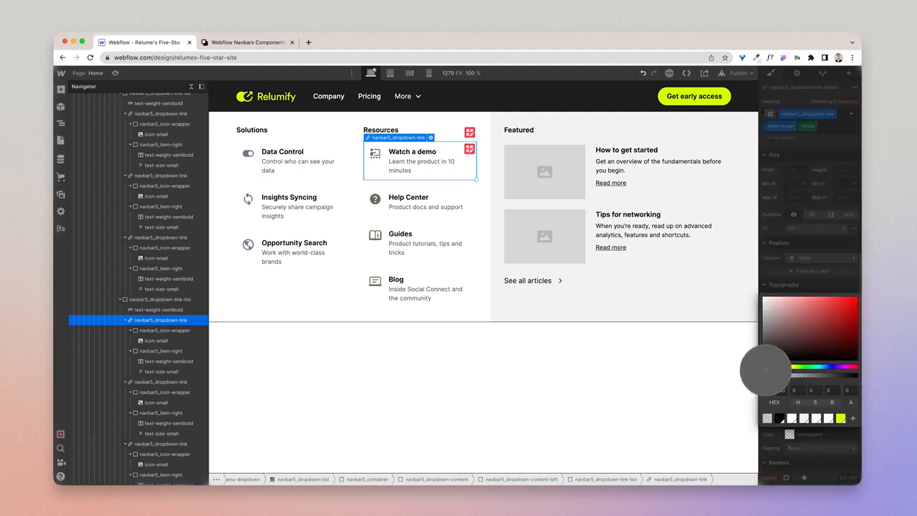
pyautogui.click(375, 201)
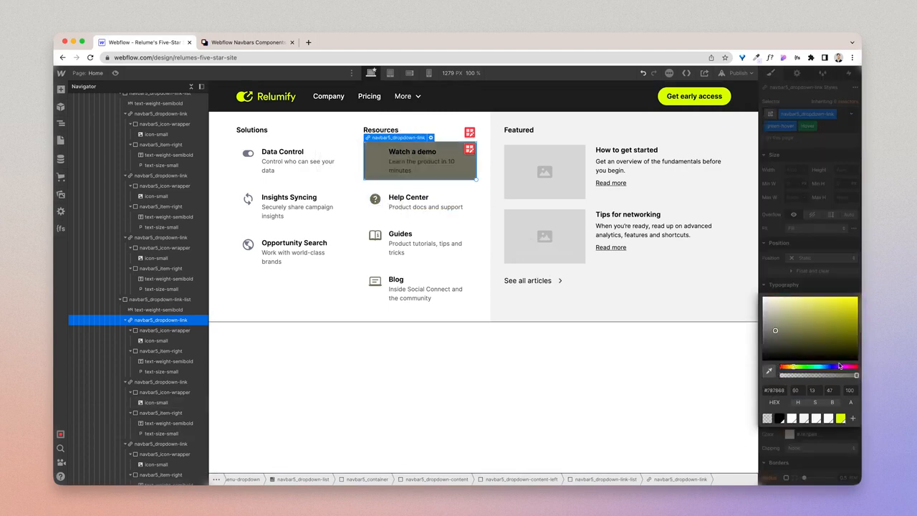
pyautogui.click(847, 390)
pyautogui.write('20')
pyautogui.press('Return')
pyautogui.click(829, 217)
# - Collapse the navbar5_dropdown-content-left branch in the element tree and select navbar5_dropdown-content-right
pyautogui.click(232, 295)
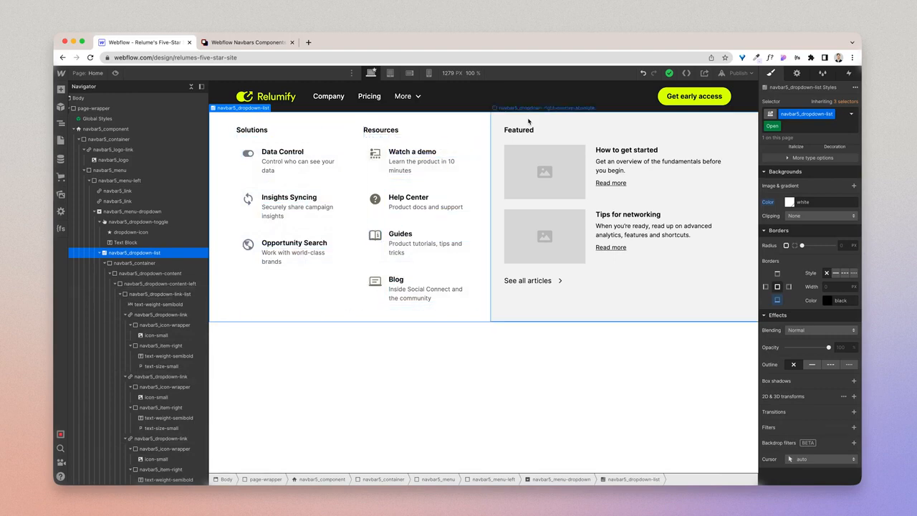
pyautogui.click(109, 273)
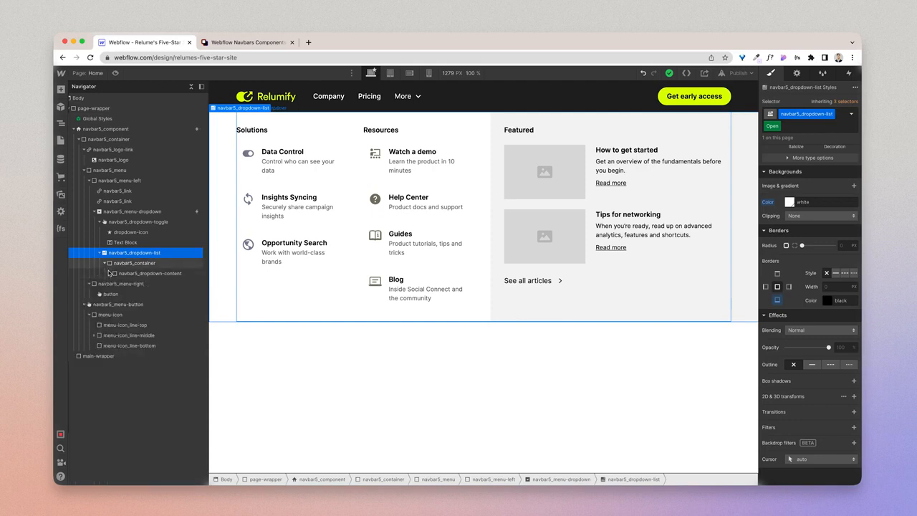
pyautogui.click(108, 274)
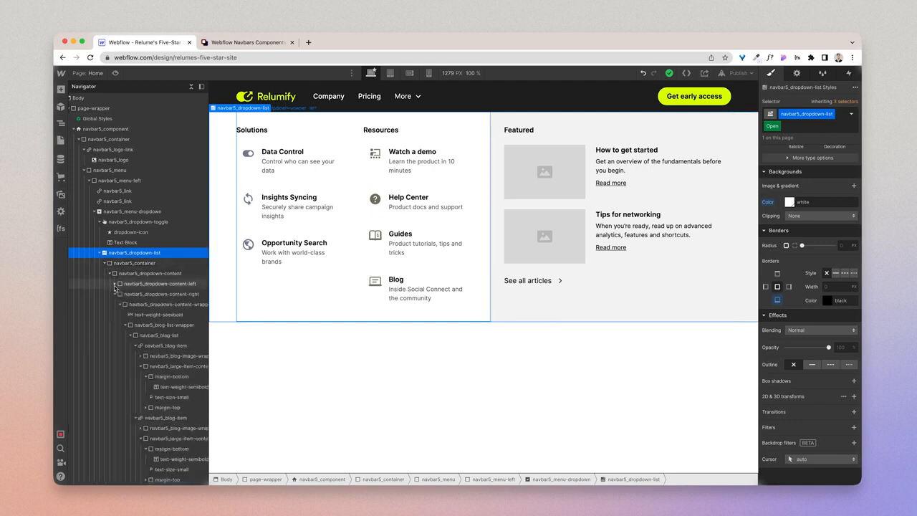
pyautogui.click(114, 284)
pyautogui.click(151, 297)
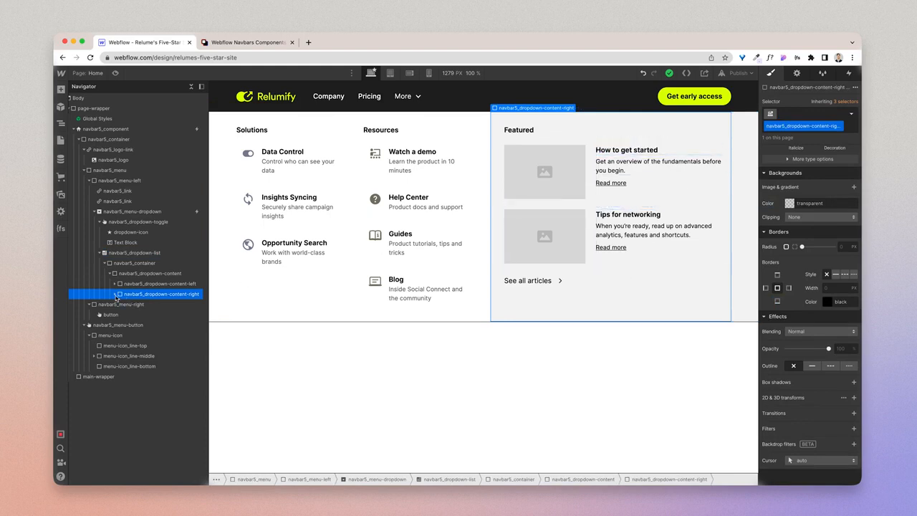
# - Replace the placeholder image beside How to get started with blog-image1.jpg from the site's assets
pyautogui.click(569, 154)
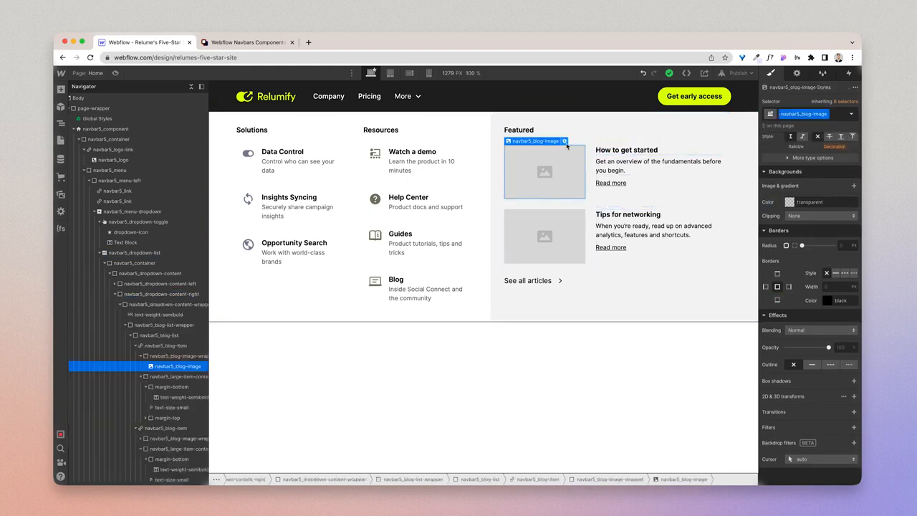
pyautogui.click(564, 142)
pyautogui.click(566, 225)
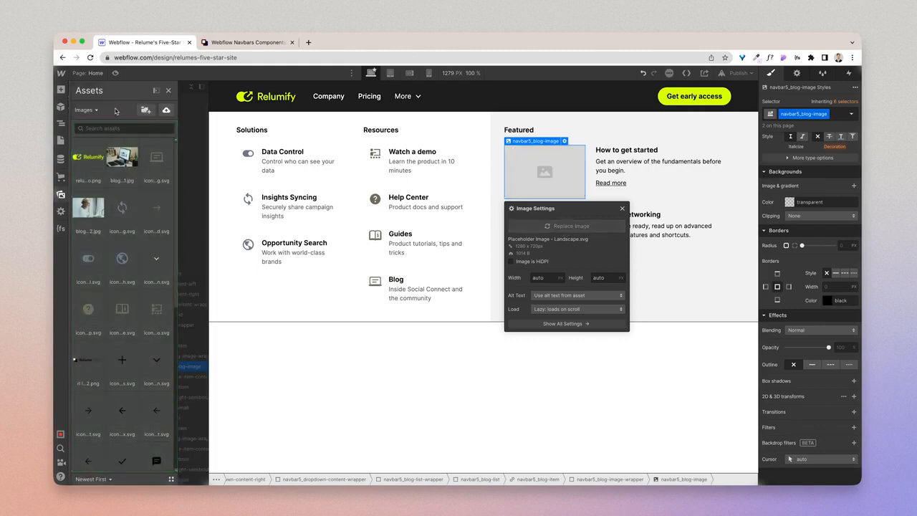
pyautogui.click(123, 157)
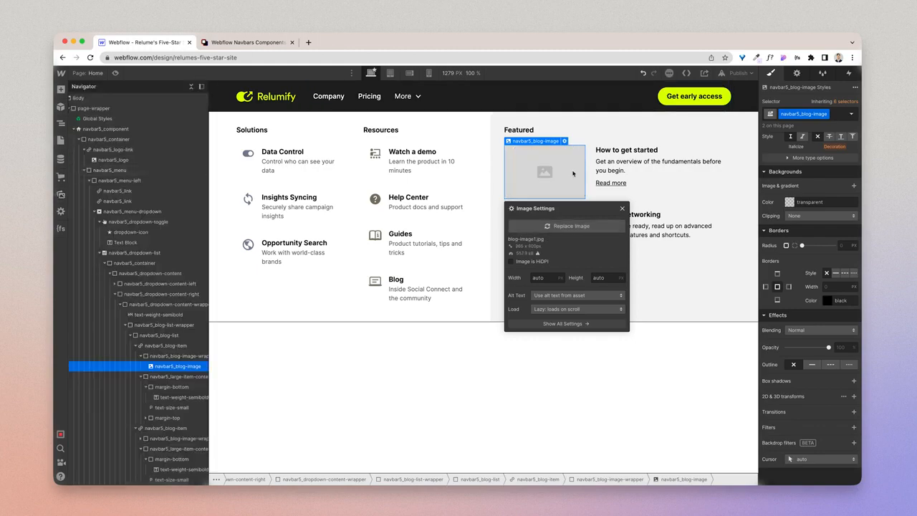
pyautogui.click(562, 163)
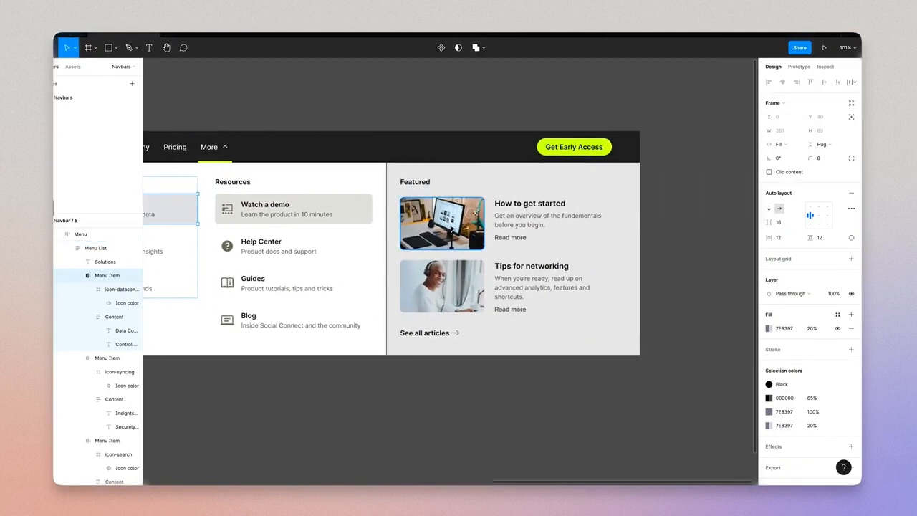
# - Inspect the featured image in Figma and set the navbar5_blog-image class's corner radius to .5rem in Webflow
pyautogui.keyDown('super'); pyautogui.click(451, 229); pyautogui.keyUp('super')
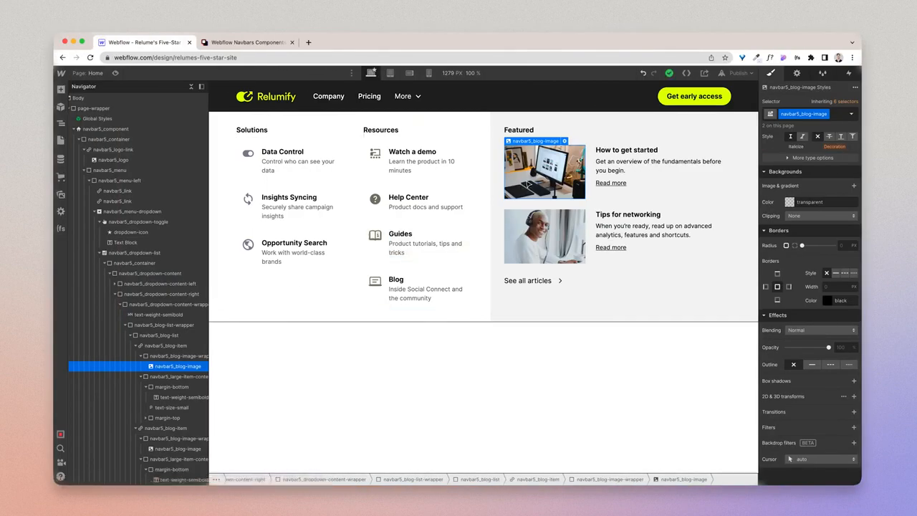
pyautogui.scroll(5, 829, 296)
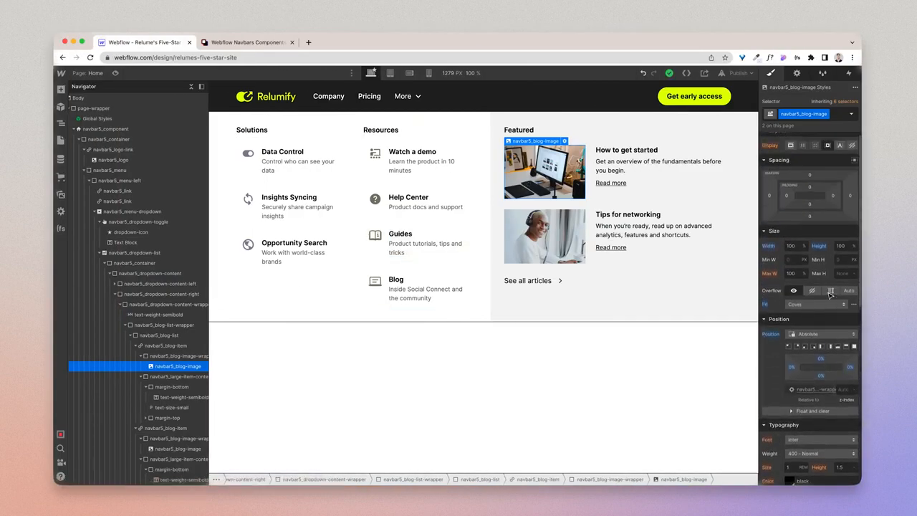
pyautogui.scroll(-4, 829, 296)
pyautogui.scroll(6, 829, 296)
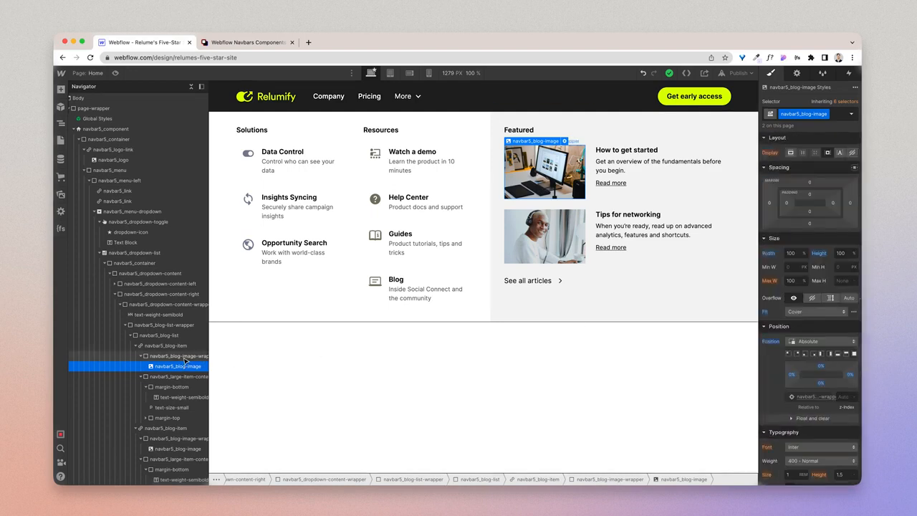
pyautogui.click(179, 356)
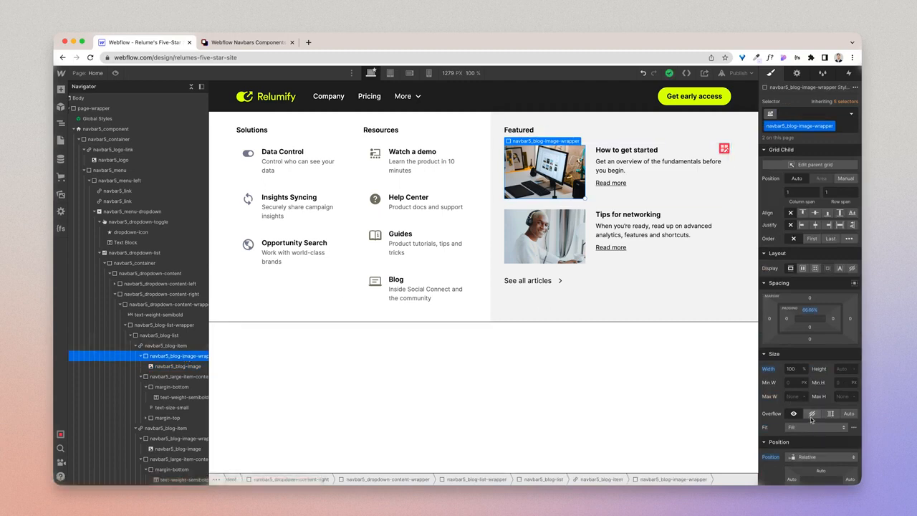
pyautogui.click(193, 366)
pyautogui.scroll(-5, 824, 402)
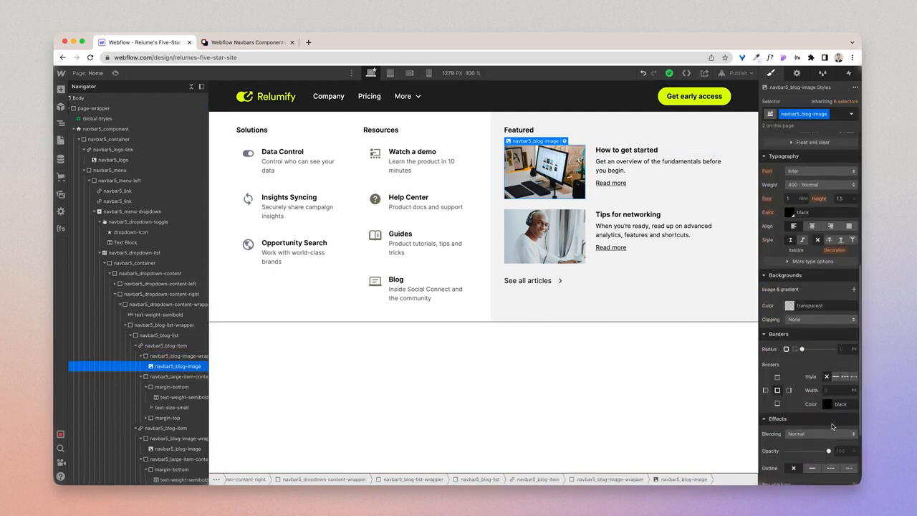
pyautogui.click(847, 331)
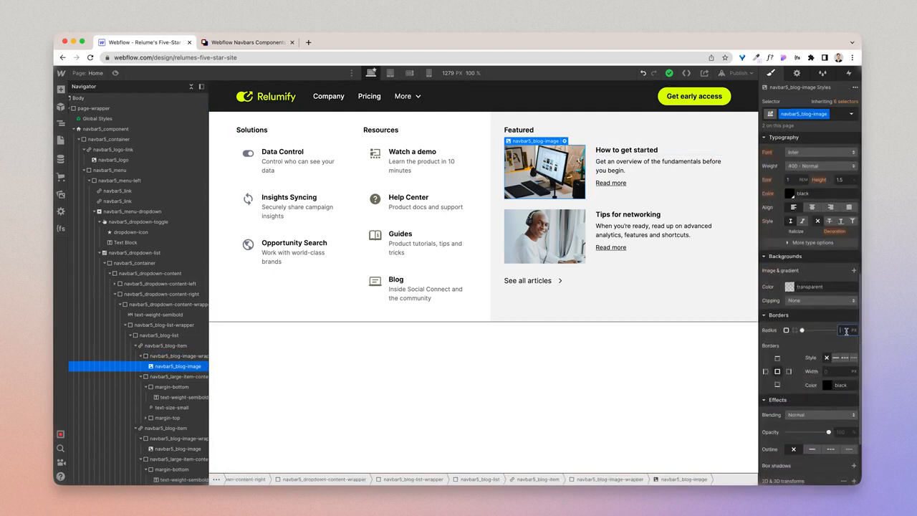
pyautogui.write('.5rem')
pyautogui.press('Return')
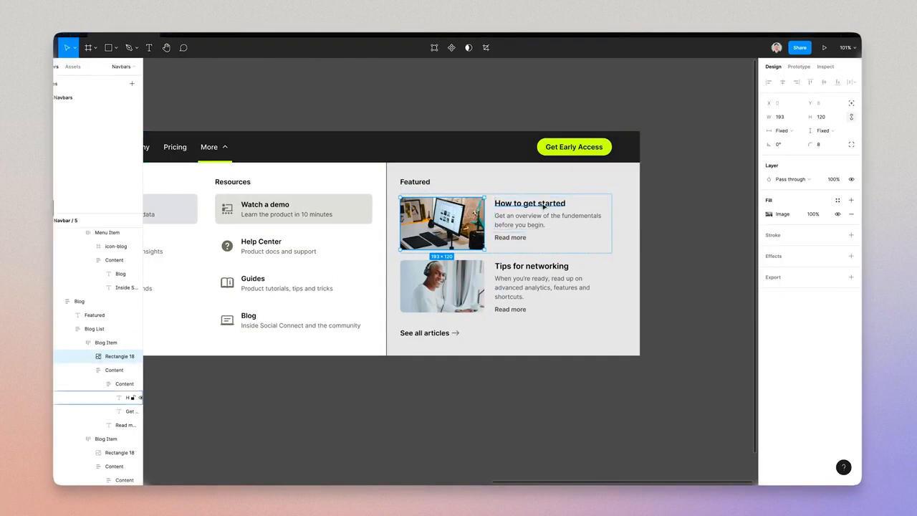
# - Check the featured heading's style in Figma and add text-size-medium to the How to get started and Tips for networking headings in Webflow
pyautogui.doubleClick(544, 204)
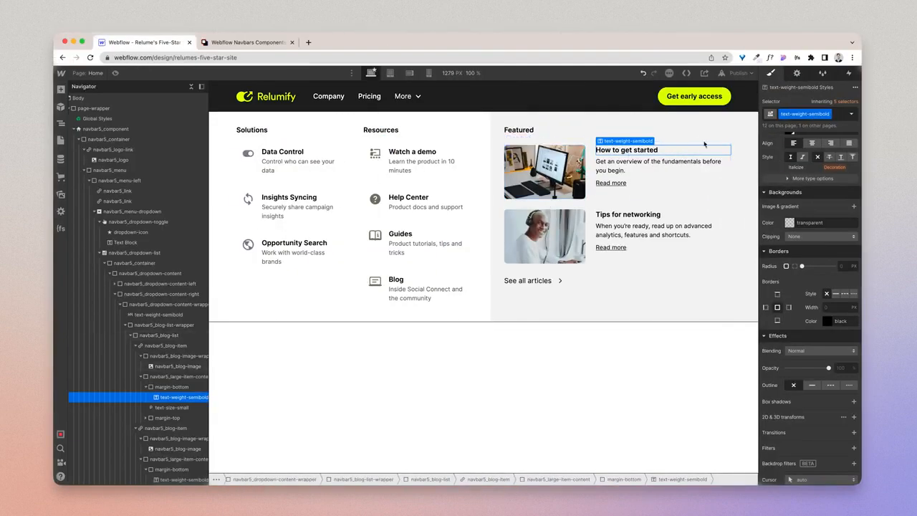
pyautogui.click(839, 117)
pyautogui.write('text-size-')
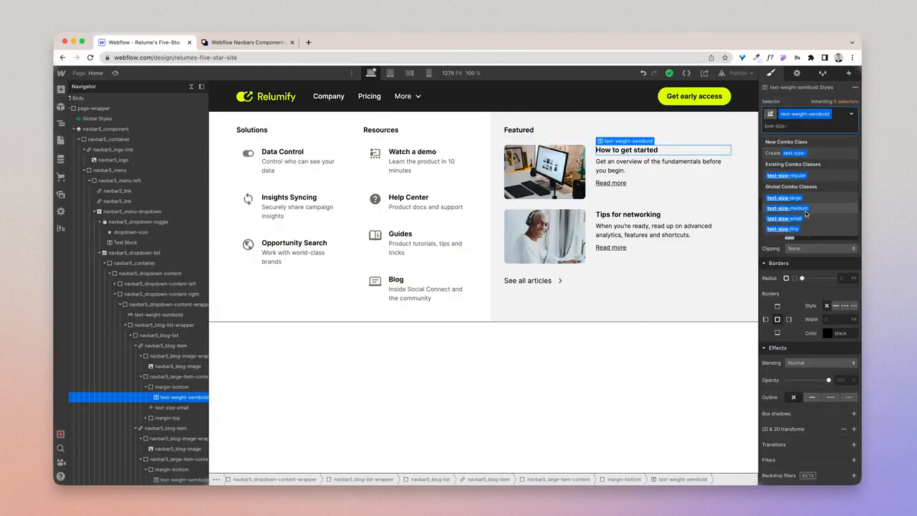
pyautogui.click(787, 208)
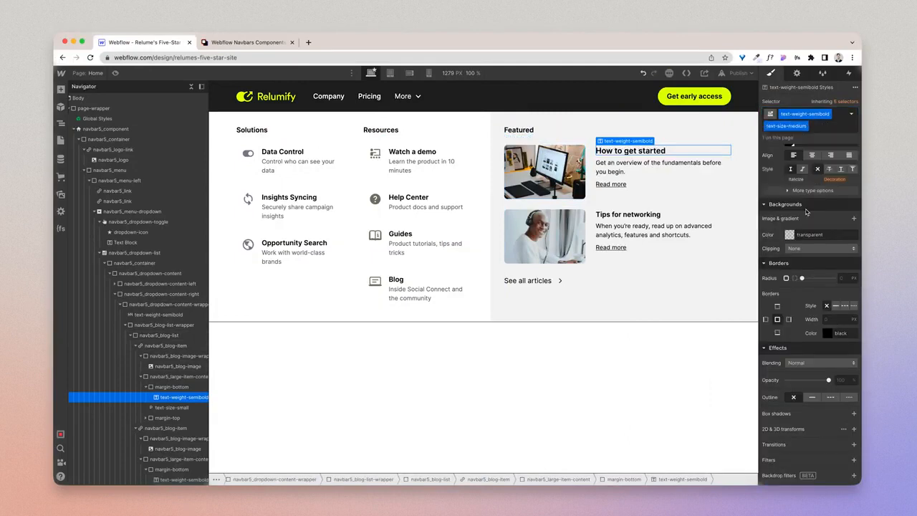
pyautogui.click(658, 215)
pyautogui.click(829, 123)
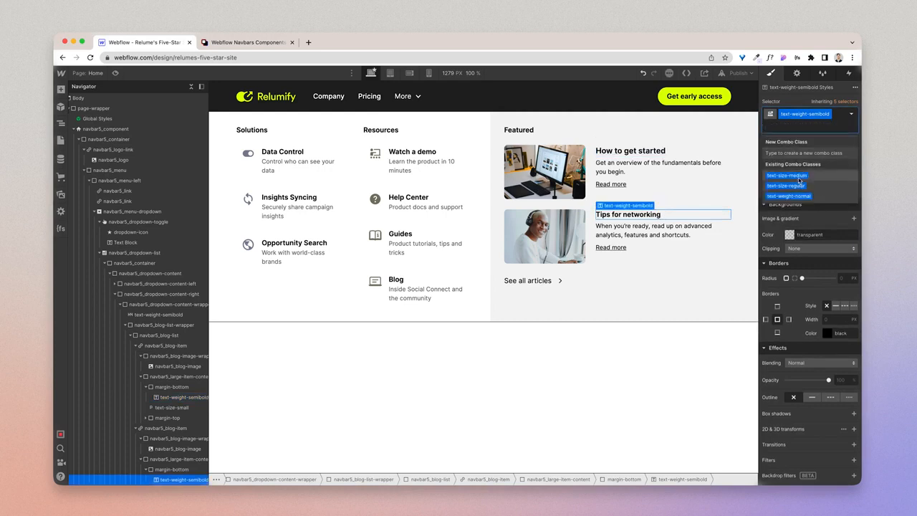
pyautogui.click(799, 179)
# - Add the text-color-darkgrey combo class to the description paragraphs of both featured articles
pyautogui.click(628, 169)
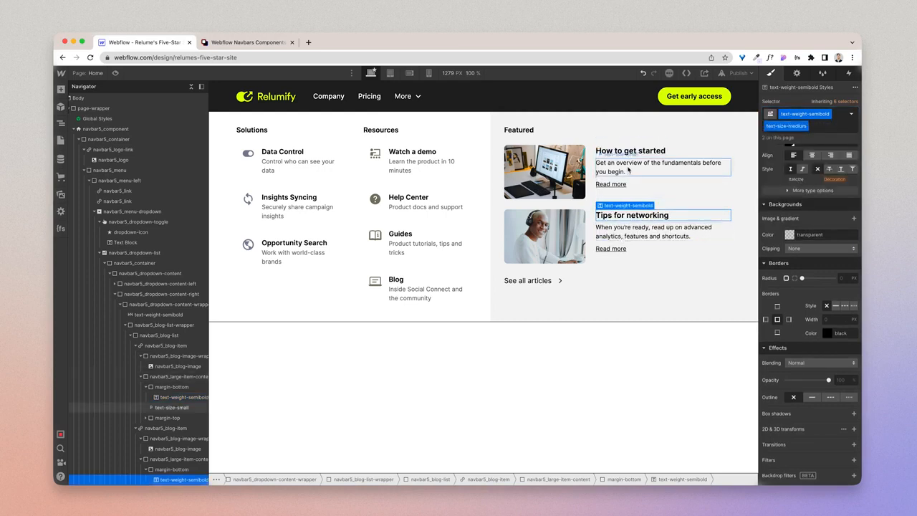
pyautogui.click(830, 115)
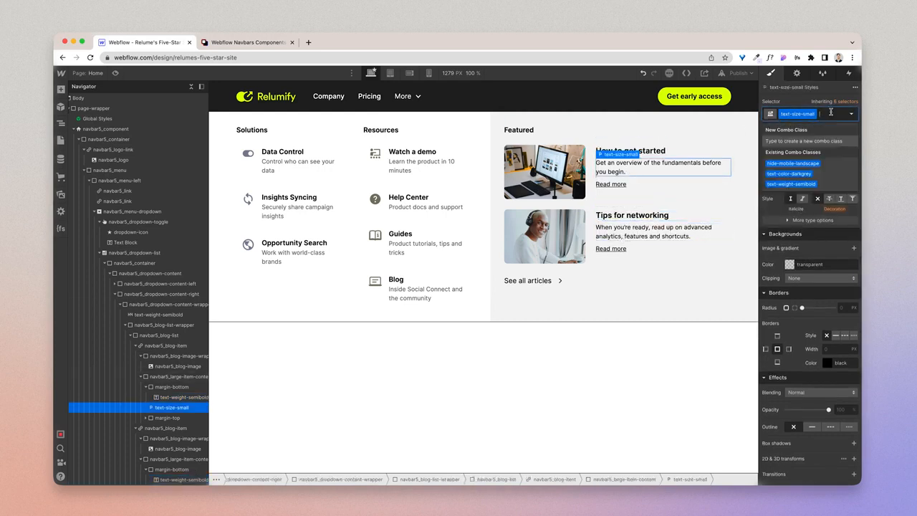
pyautogui.click(809, 177)
pyautogui.click(660, 228)
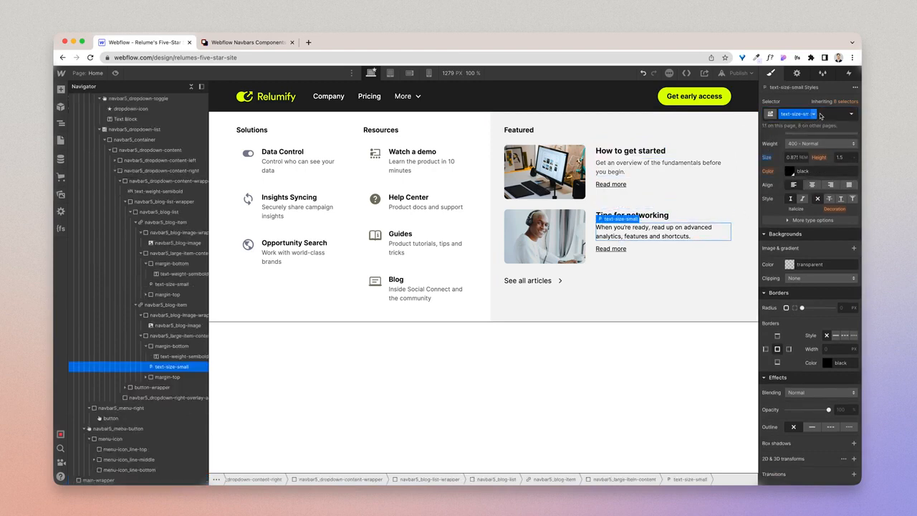
pyautogui.click(819, 115)
pyautogui.click(783, 174)
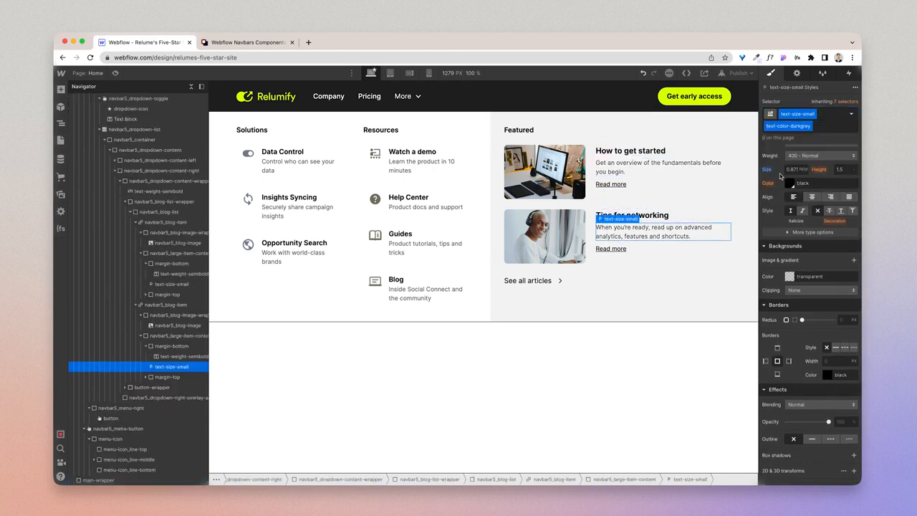
# - Remove the text-size-small and text-style-link classes from the Read more text under How to get started
pyautogui.click(610, 184)
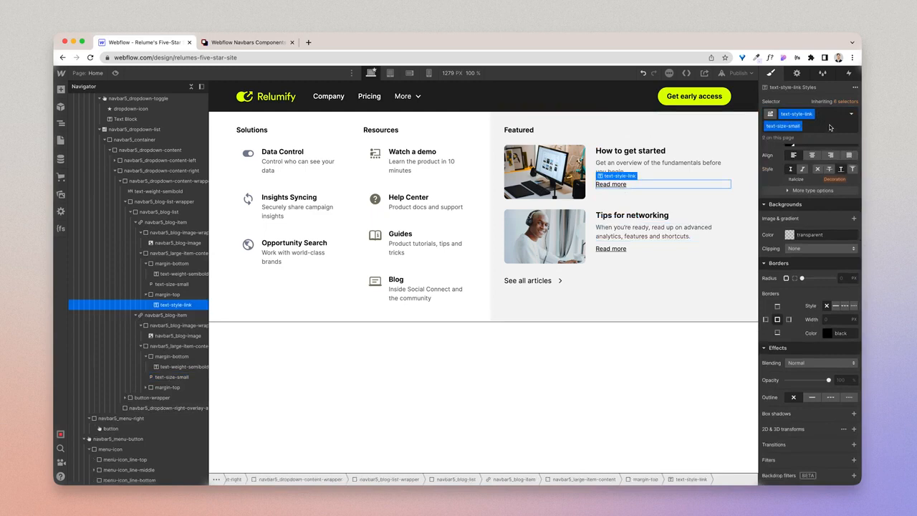
pyautogui.click(829, 126)
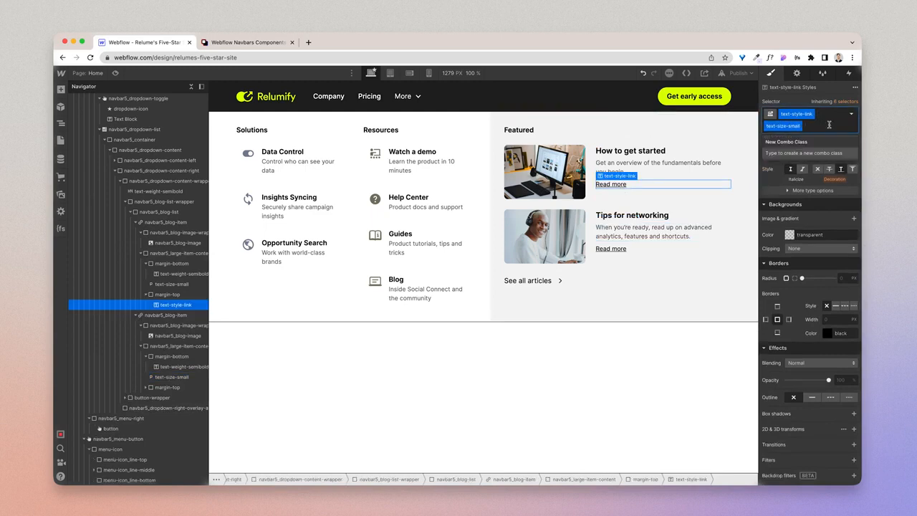
pyautogui.press('BackSpace')
pyautogui.press('BackSpace')
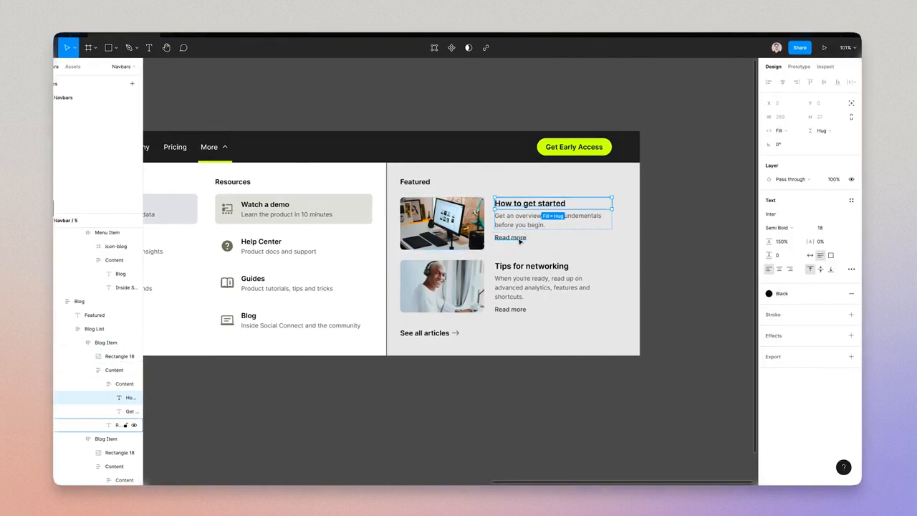
# - Check the Read more style in Figma and apply text-size-small and text-weight-semibold to the first article's Read more text in Webflow
pyautogui.click(519, 240)
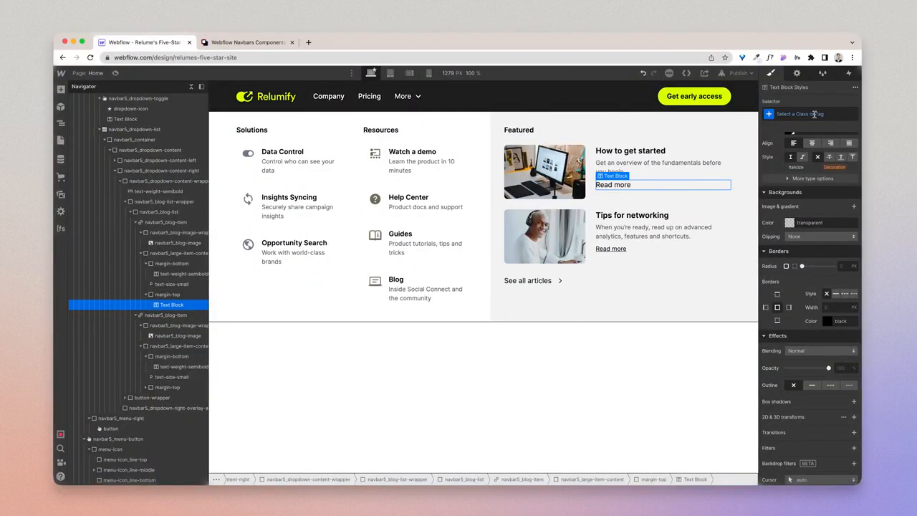
pyautogui.click(815, 114)
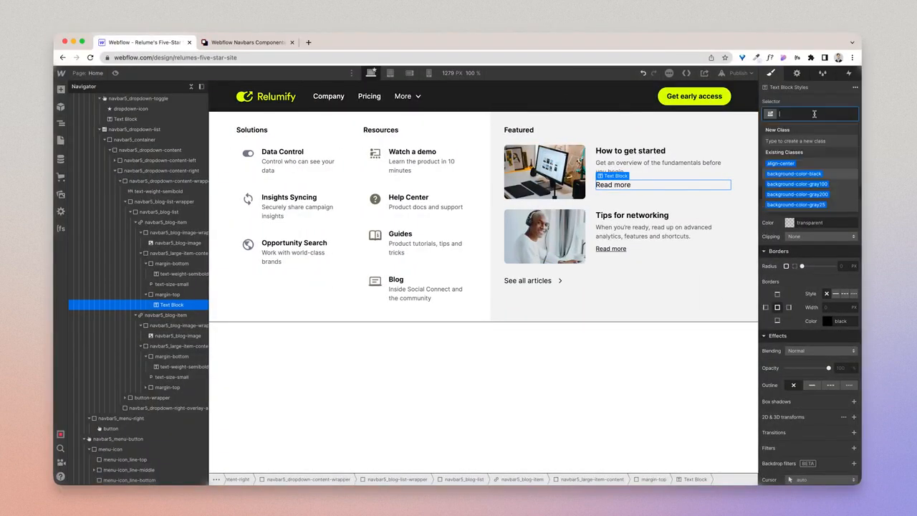
pyautogui.write('text-size')
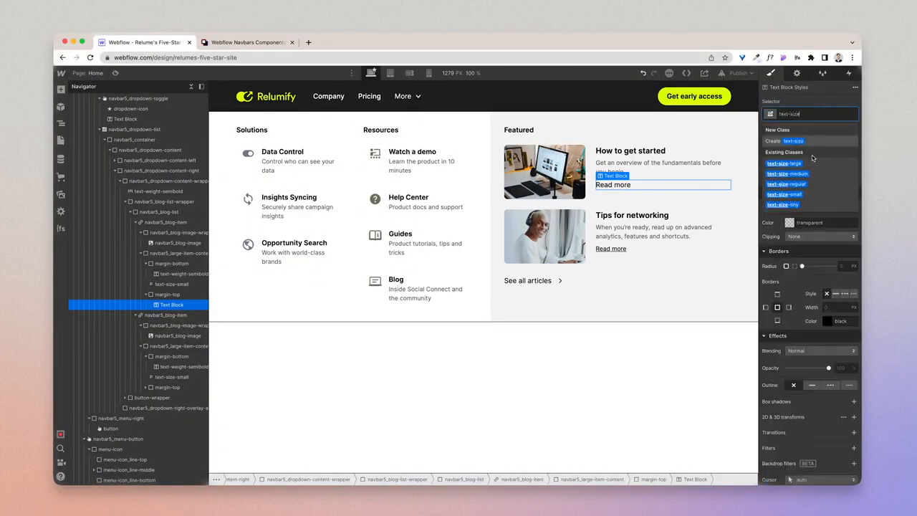
pyautogui.click(805, 194)
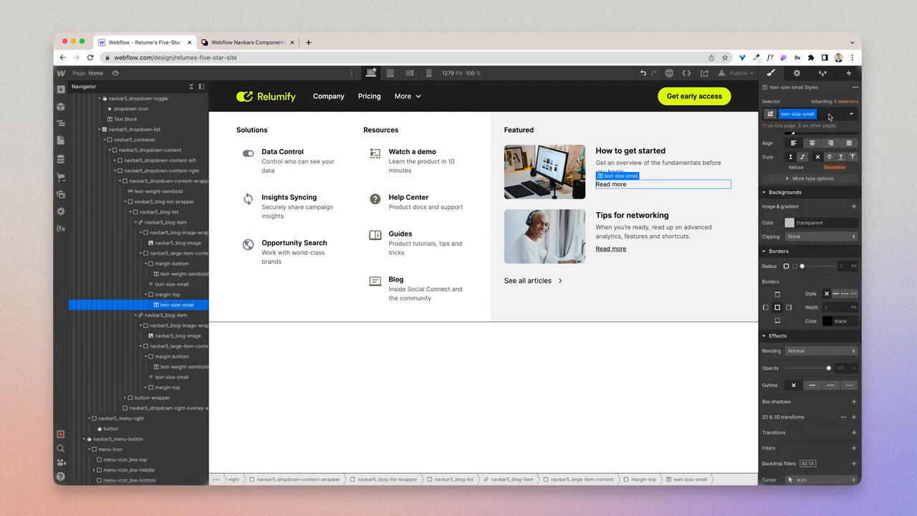
pyautogui.click(828, 117)
pyautogui.write('text-weight')
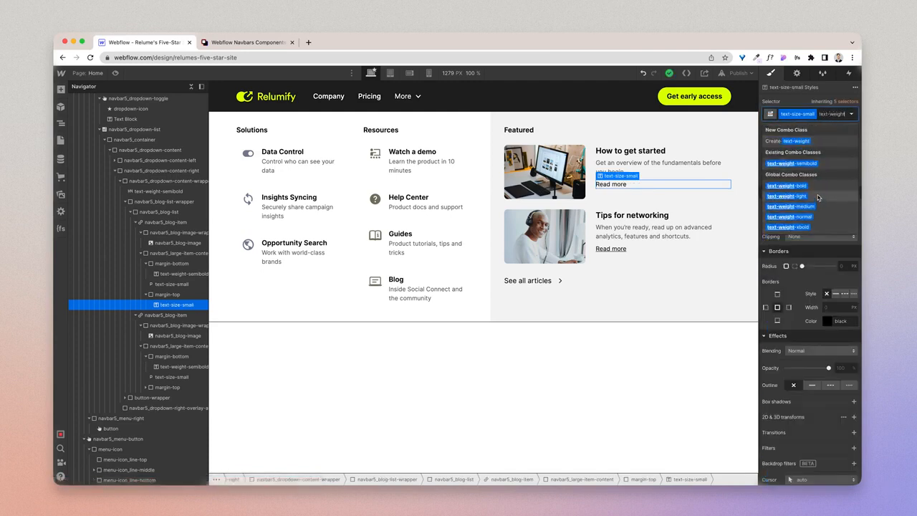
pyautogui.click(794, 164)
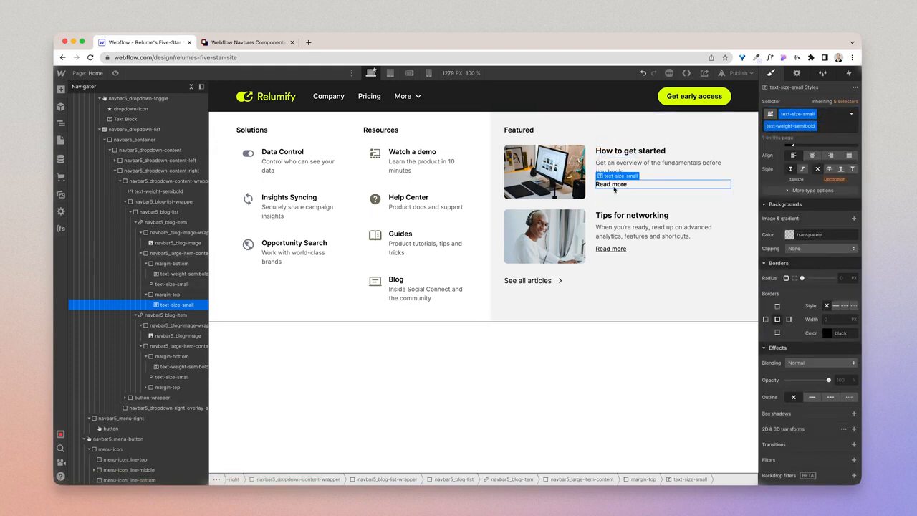
# - Replace the Read more text under Tips for networking with a copy of the first article's restyled Read more
pyautogui.click(610, 248)
pyautogui.hotkey('ctrl', 'v')
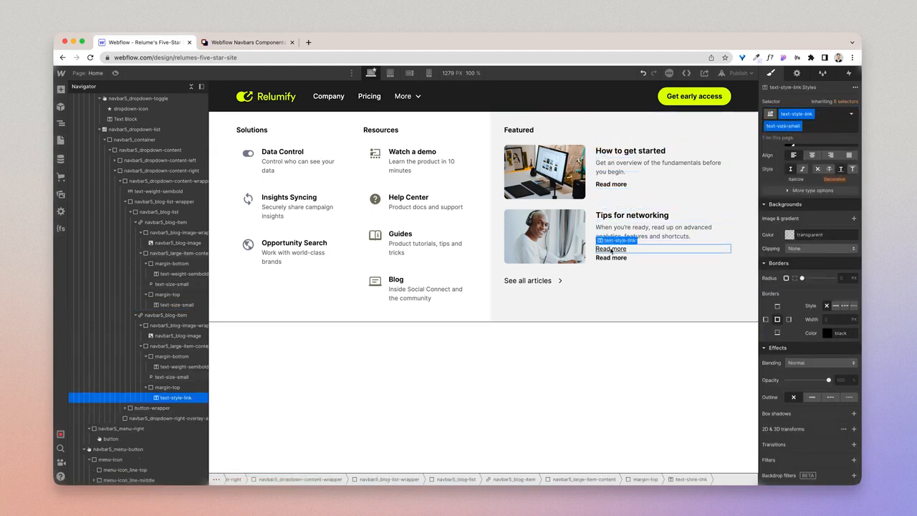
pyautogui.press('Delete')
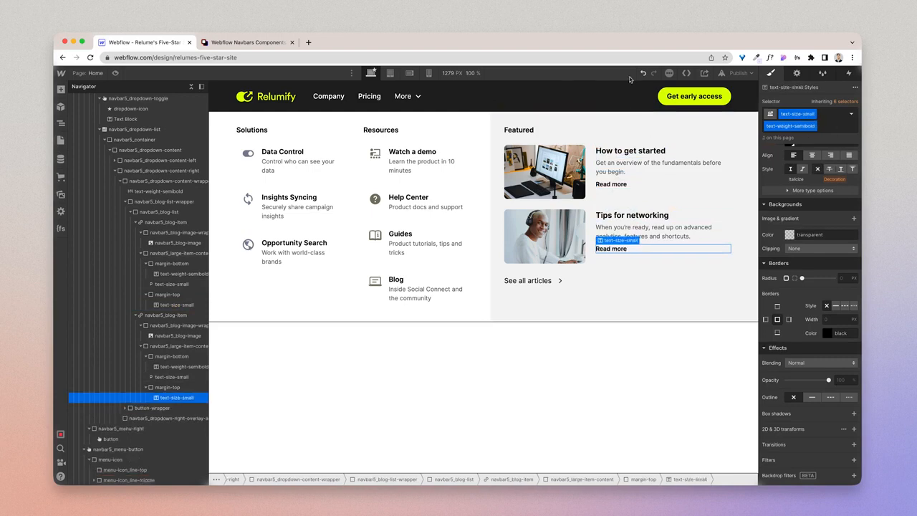
# - Select navbar5_blog-list to examine the featured articles' spacing, and collapse the navbar5_blog-list-wrapper branch in the element tree
pyautogui.click(592, 202)
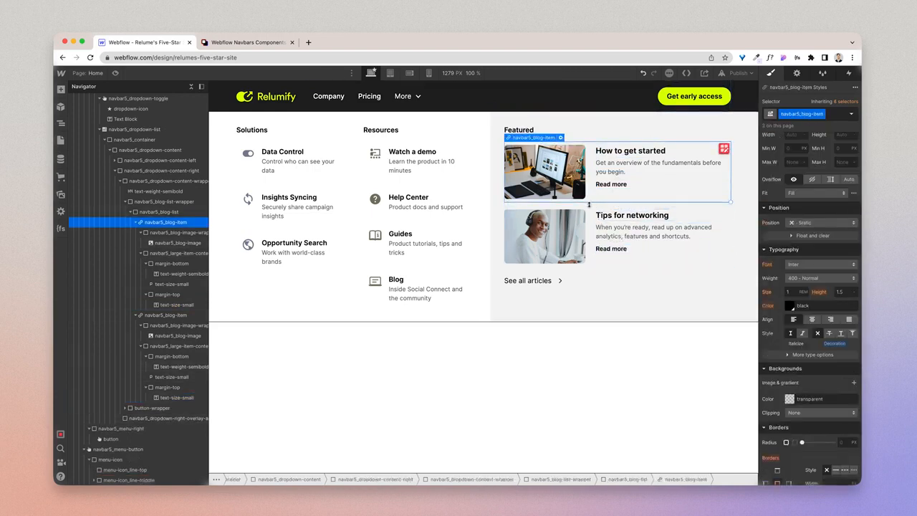
pyautogui.click(588, 207)
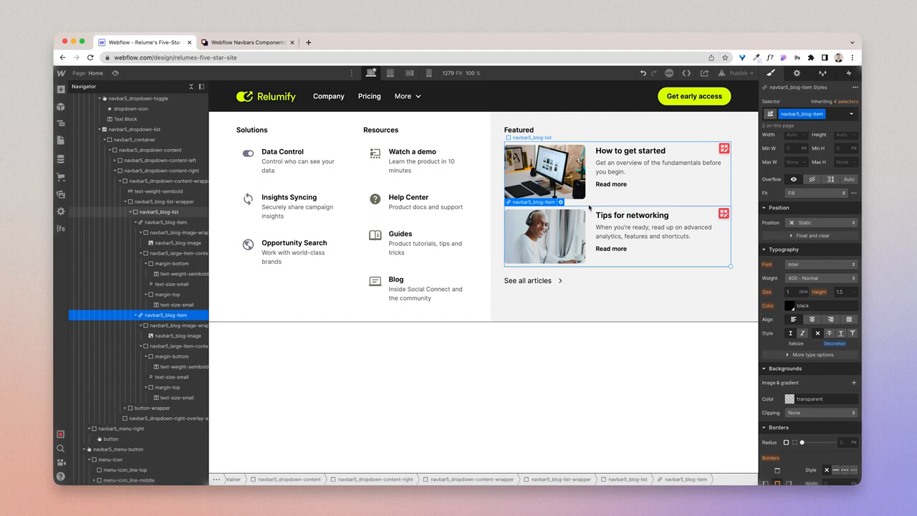
pyautogui.click(589, 206)
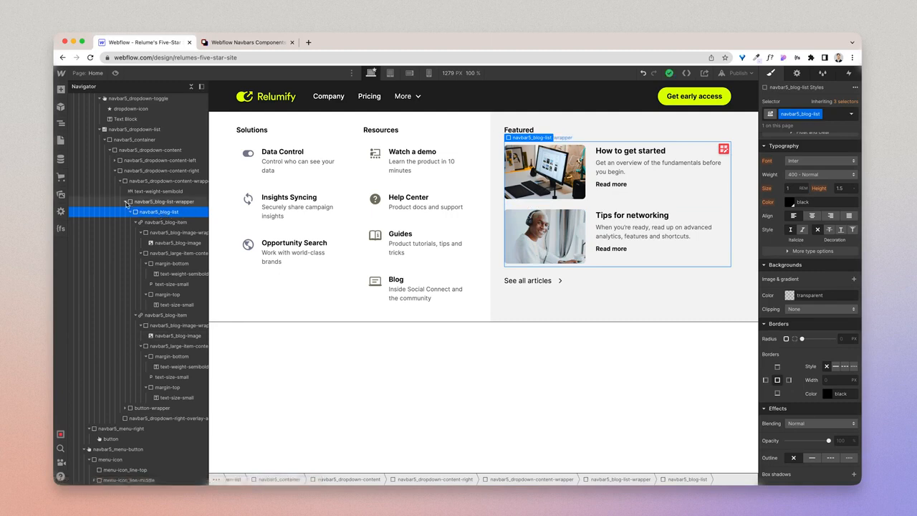
pyautogui.click(126, 203)
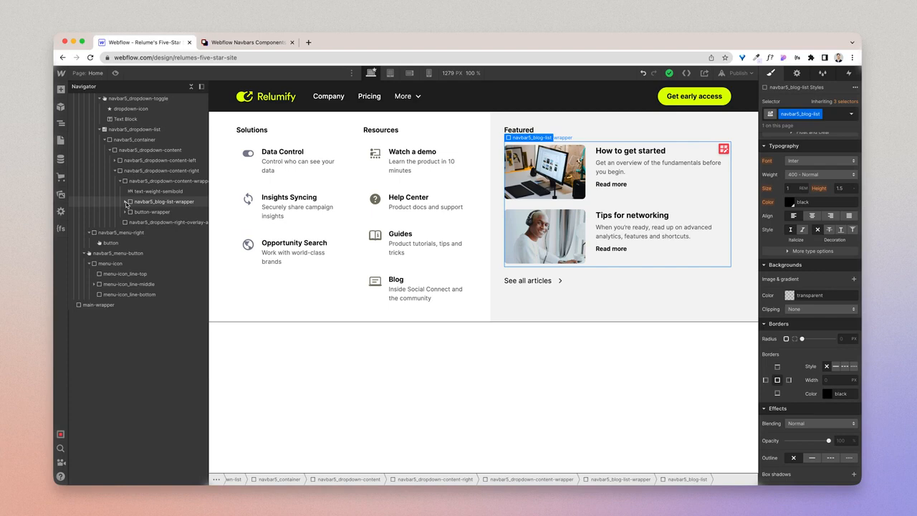
# - Inspect the See all articles link in Figma and copy its icon-arrowforward icon as SVG
pyautogui.click(560, 281)
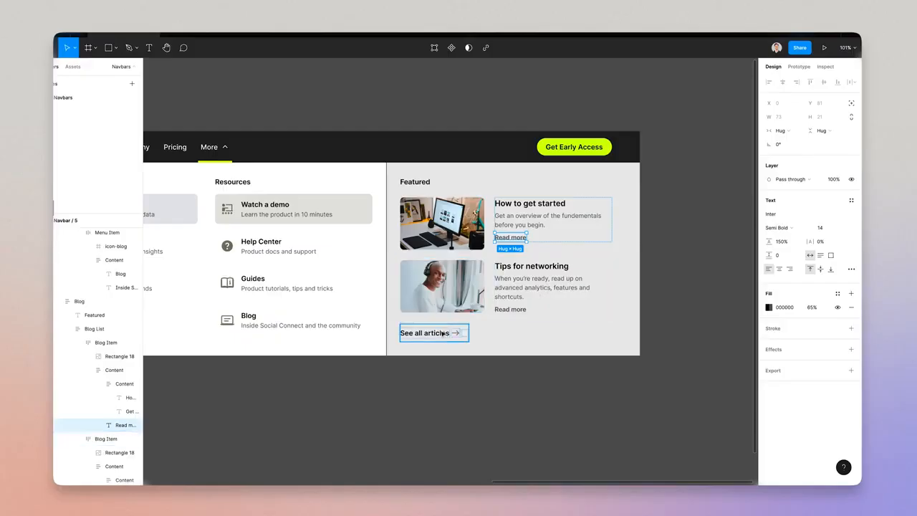
pyautogui.click(440, 333)
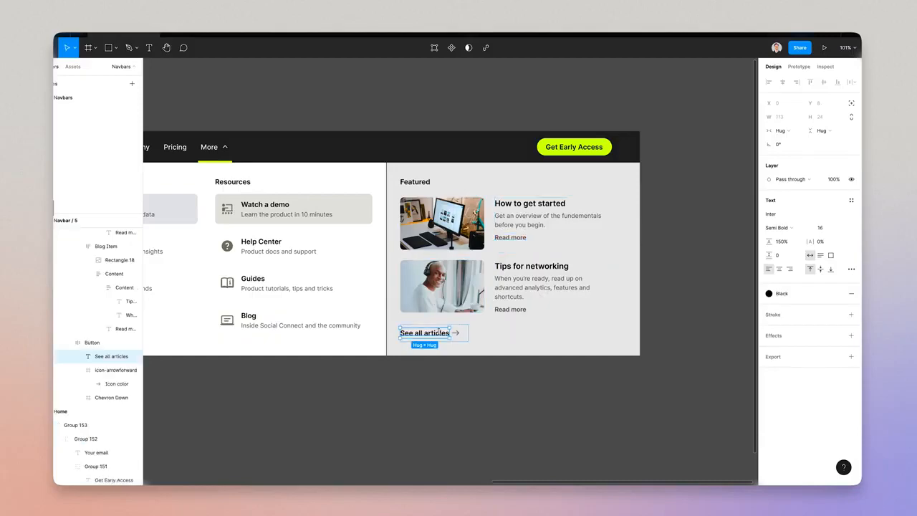
pyautogui.click(456, 333)
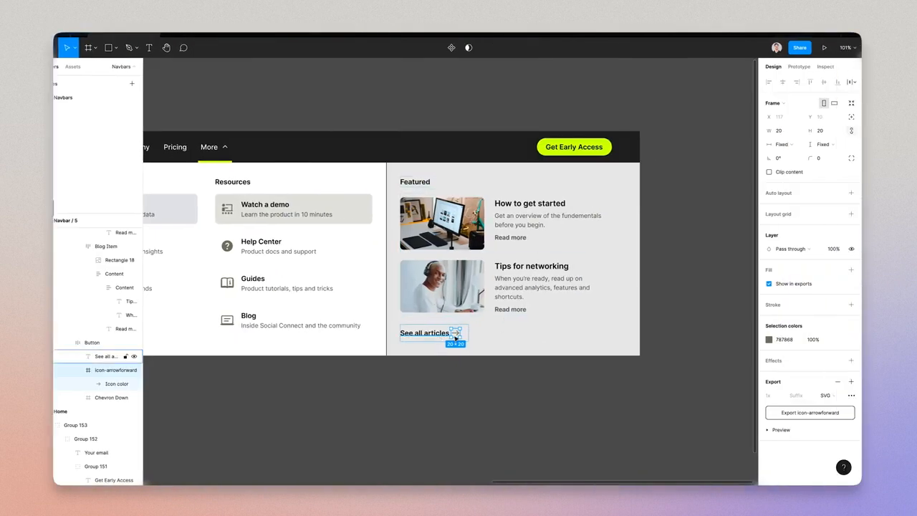
pyautogui.rightClick(458, 333)
pyautogui.moveTo(516, 264)
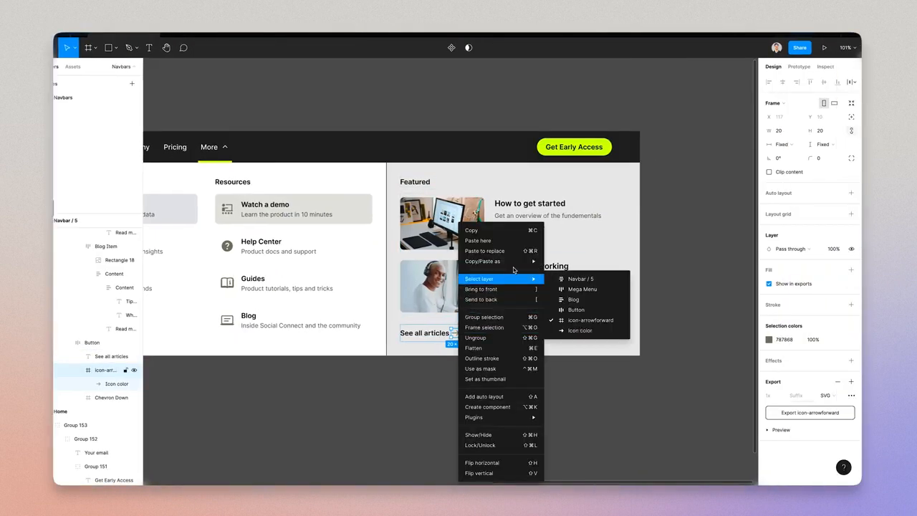
pyautogui.click(577, 271)
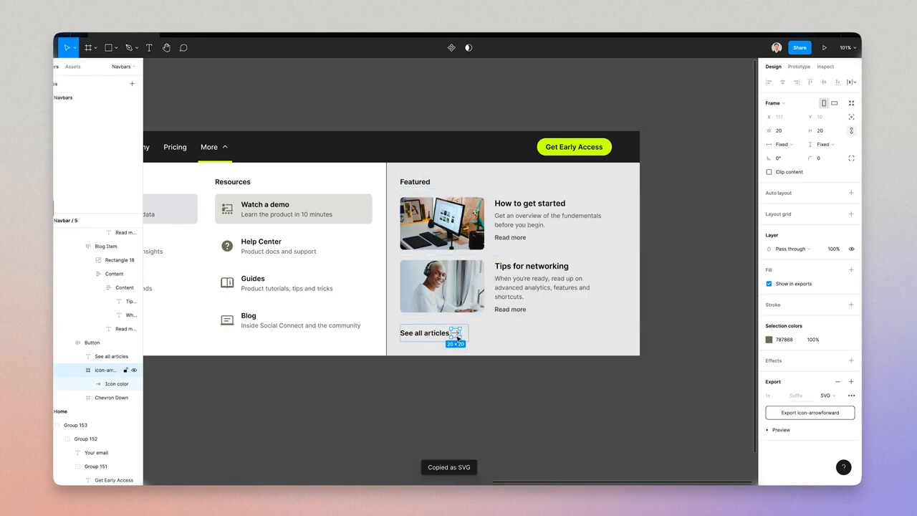
# - Switch to Webflow and replace the icon-embed-xsmall custom code with the copied arrow SVG, then save it
pyautogui.press('super+Tab')
pyautogui.click(612, 275)
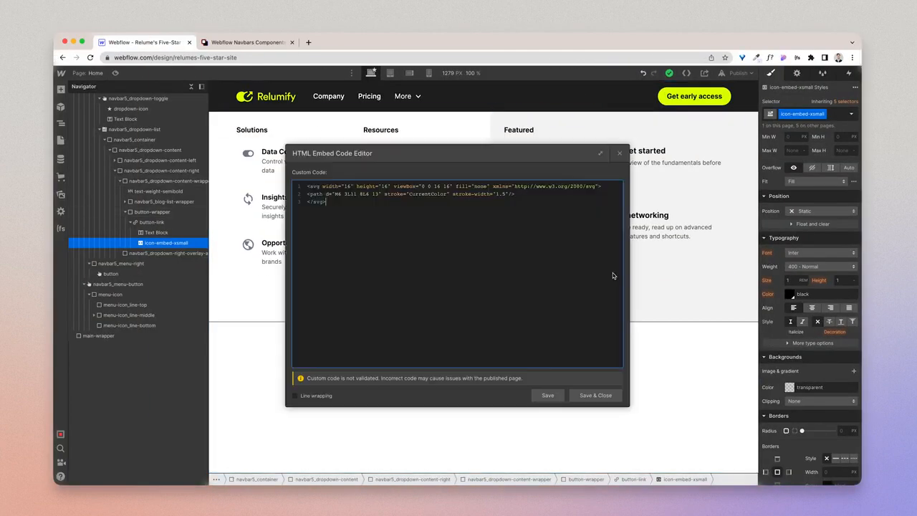
pyautogui.press('super+a')
pyautogui.press('super+v')
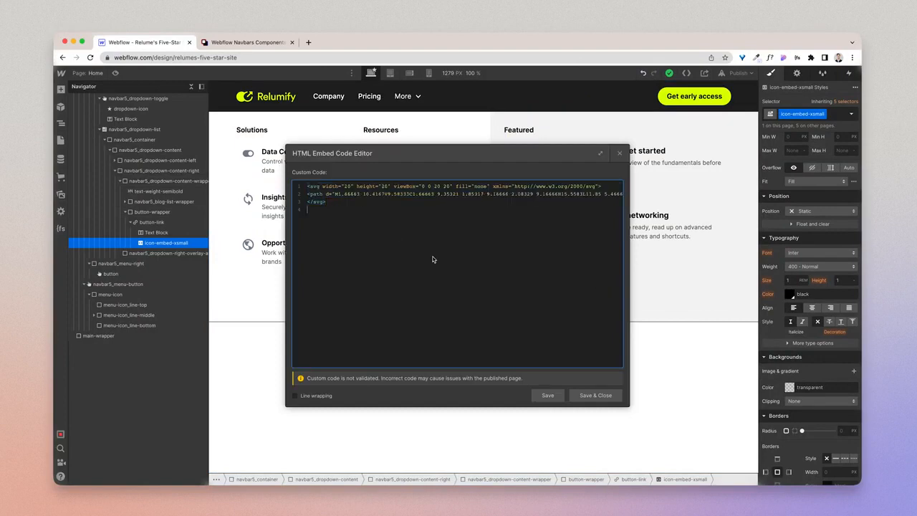
pyautogui.hscroll(5, 432, 259)
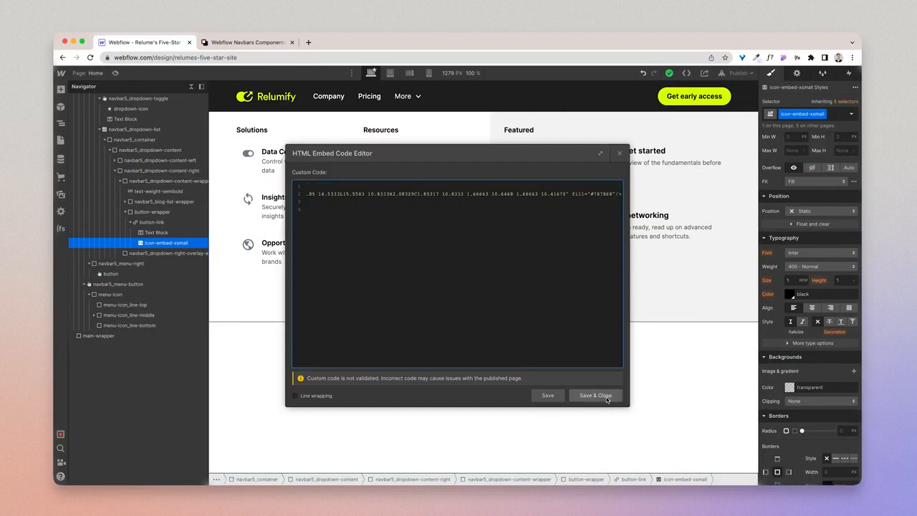
pyautogui.click(600, 395)
# - Apply the text-weight-medium class to the See all articles text block
pyautogui.click(539, 282)
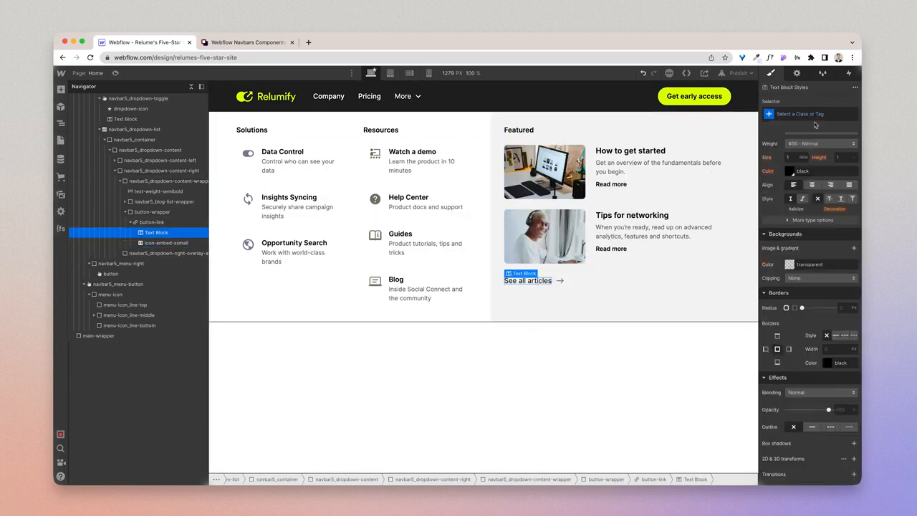
pyautogui.click(825, 113)
pyautogui.write('text-weight-medium')
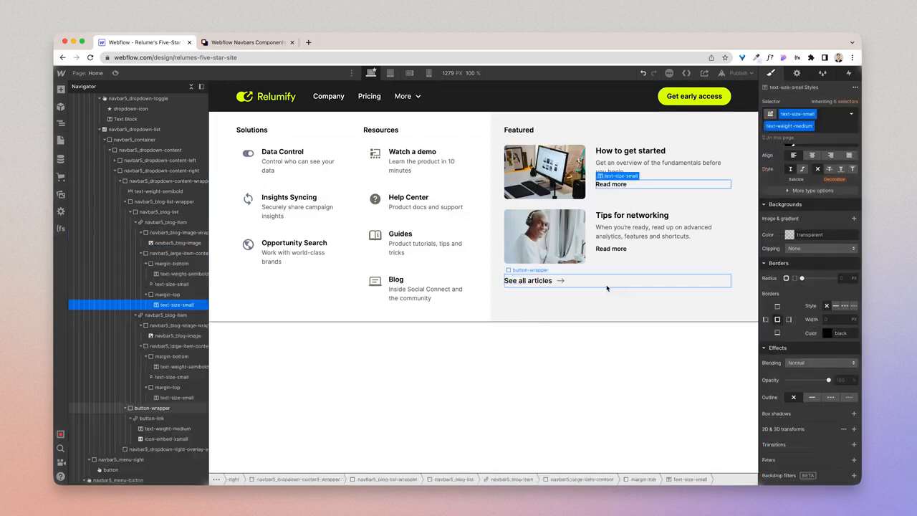
pyautogui.click(591, 303)
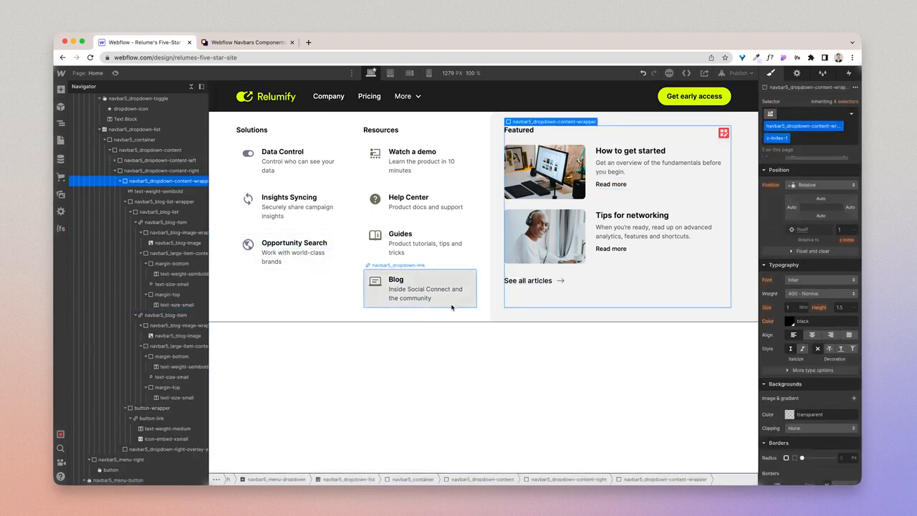
# - Select navbar5_dropdown-list to check its border settings, and preview the More dropdown on the page
pyautogui.click(134, 129)
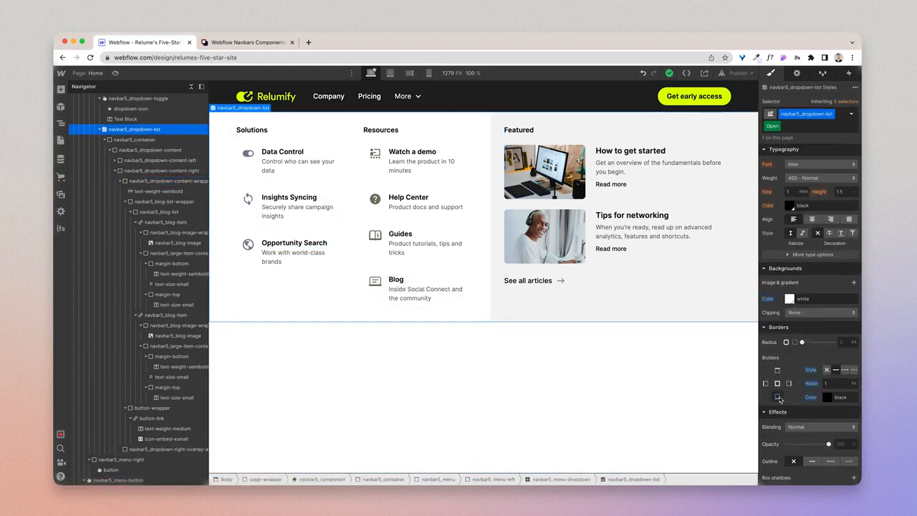
pyautogui.click(835, 382)
pyautogui.click(562, 387)
pyautogui.click(115, 72)
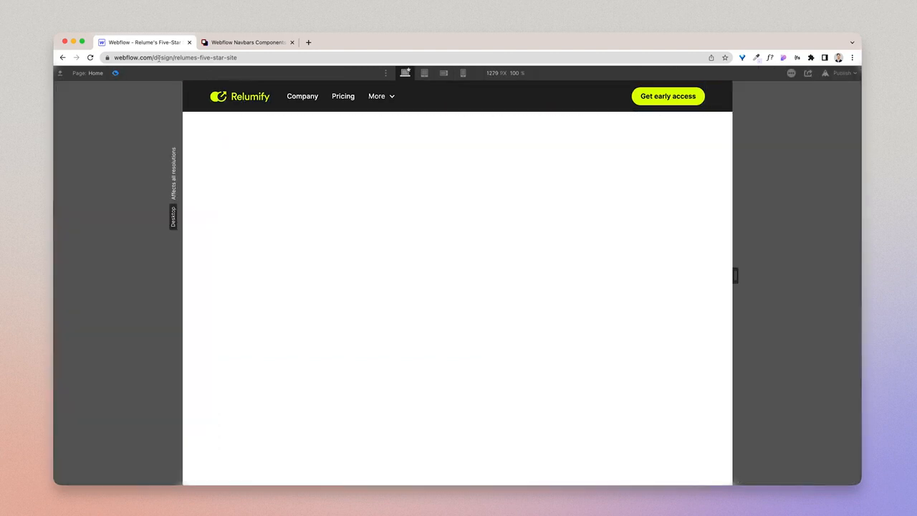
pyautogui.click(375, 97)
pyautogui.press('super+shift+p')
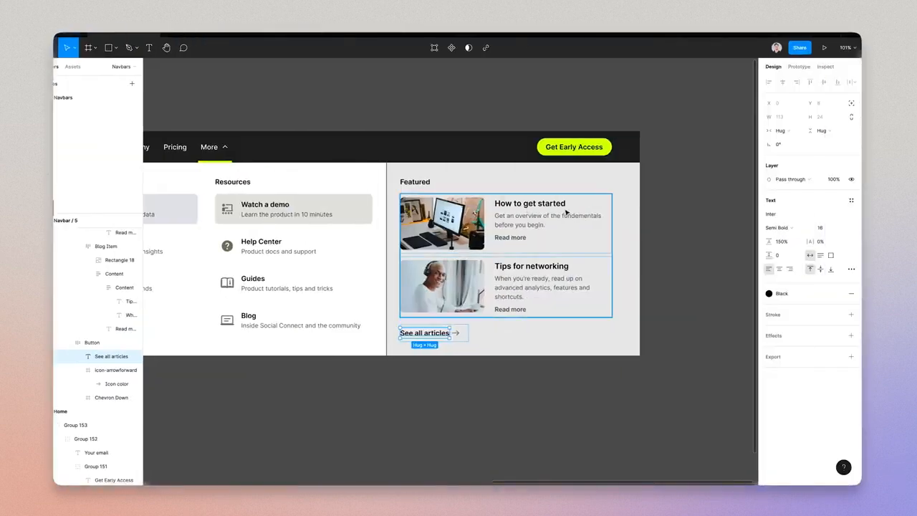
# - Switch to Figma and examine the Home and Navbar / 5 frames to compare the navbar design
pyautogui.hotkey('ctrl', 'Left')
pyautogui.hotkey('ctrl', 'Right')
pyautogui.scroll(-5, 565, 213)
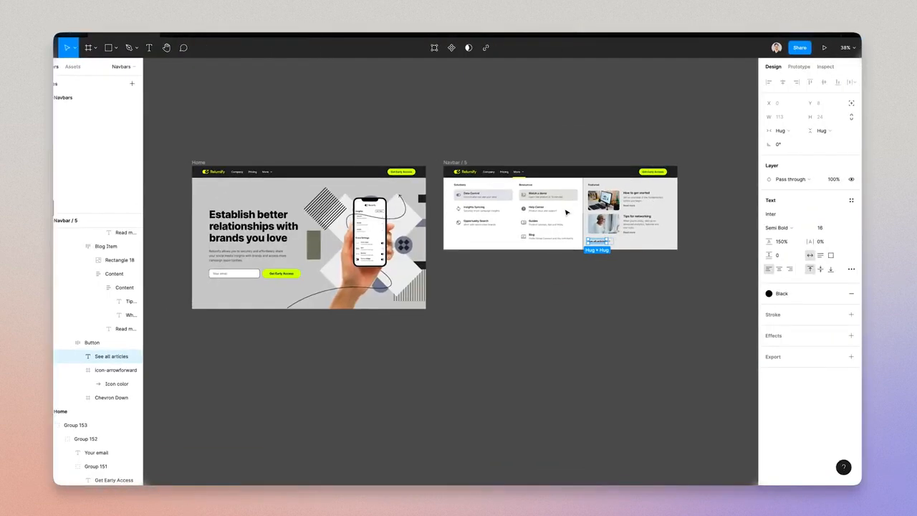
pyautogui.scroll(5, 342, 278)
pyautogui.hscroll(-3, 343, 279)
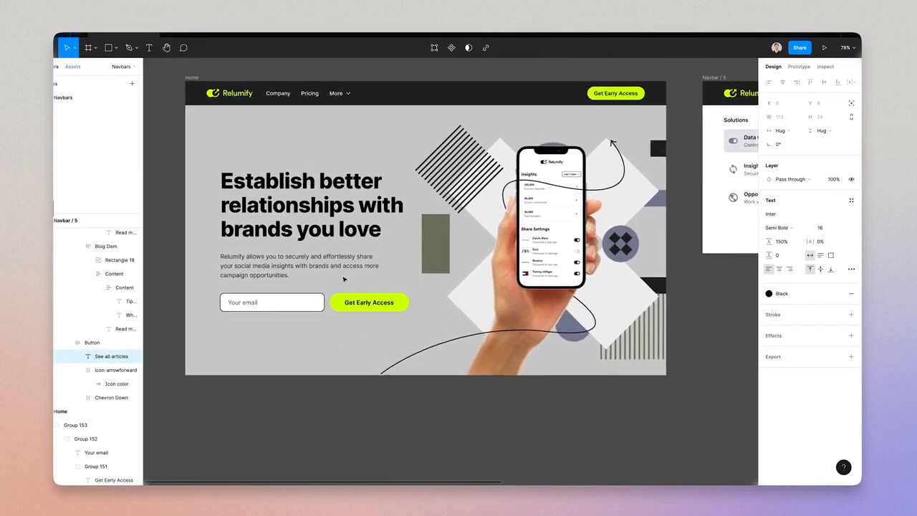
pyautogui.scroll(2, 344, 279)
pyautogui.hscroll(1, 344, 280)
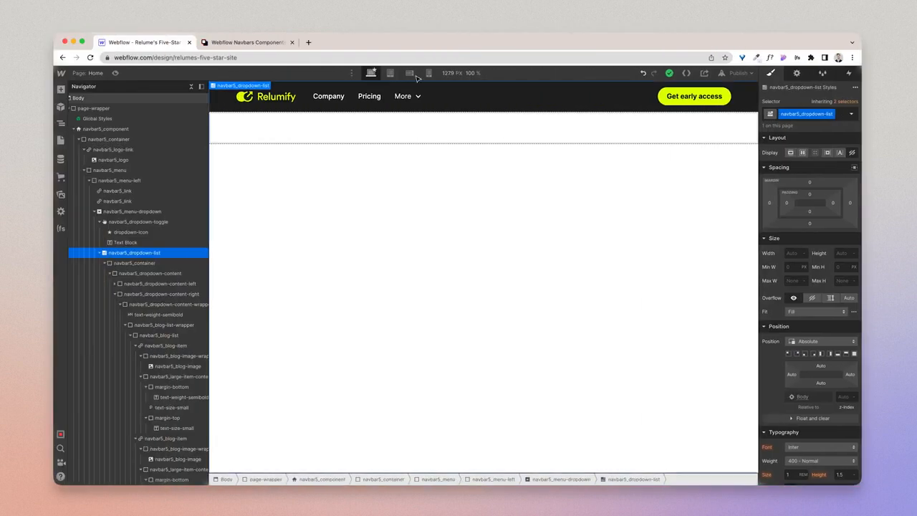
# - Return to Webflow and set the menu of navbar5_dropdown-toggle to Show
pyautogui.click(414, 95)
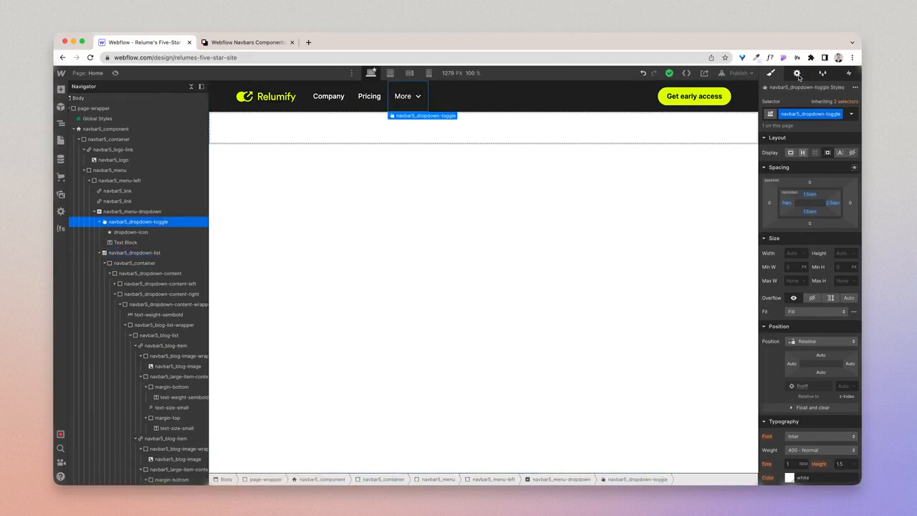
pyautogui.click(796, 73)
pyautogui.click(802, 145)
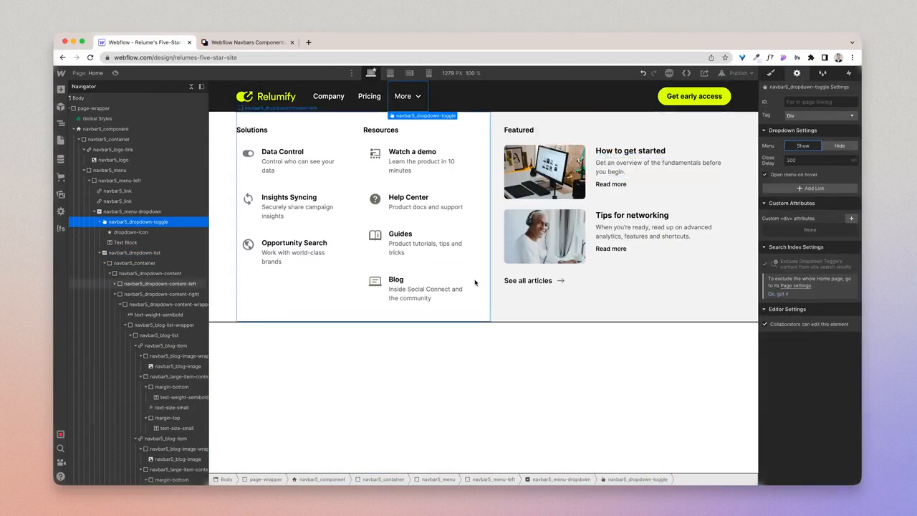
pyautogui.click(503, 310)
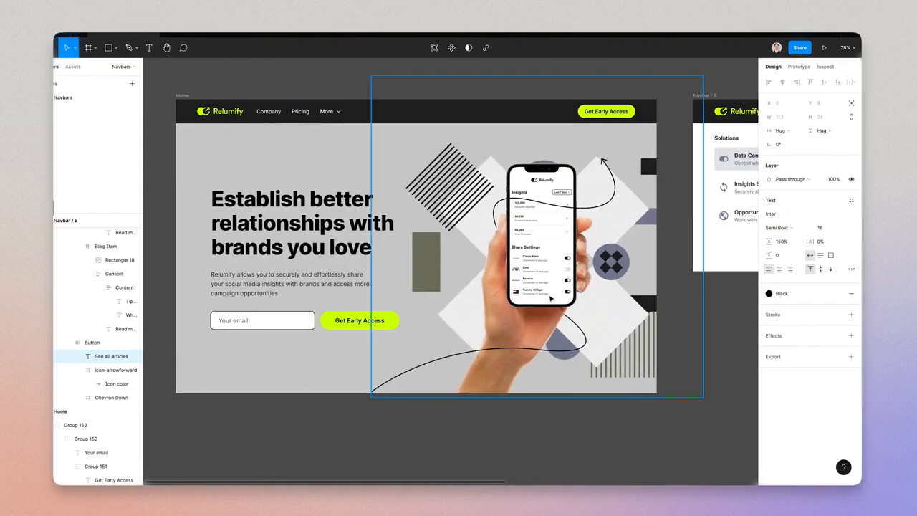
# - Look up the fill colour of the Featured section's Blog frame in Figma
pyautogui.hscroll(10, 551, 299)
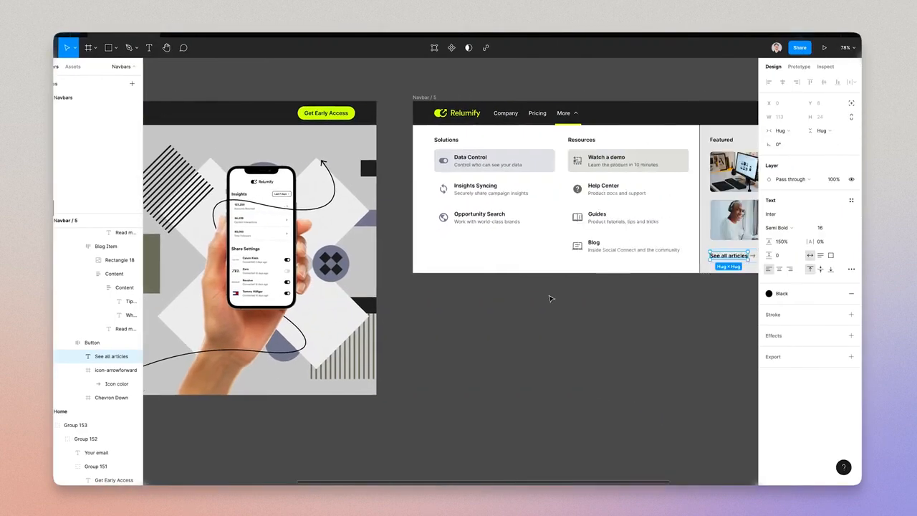
pyautogui.click(617, 268)
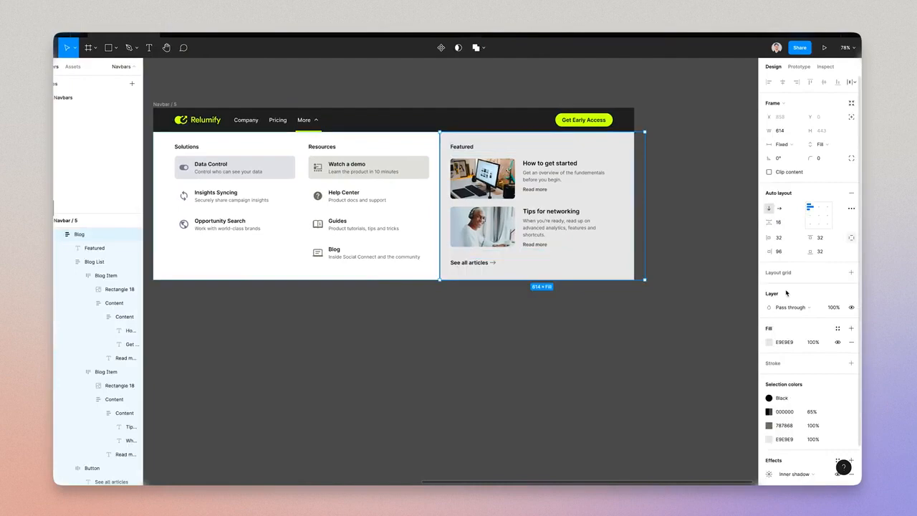
pyautogui.click(791, 342)
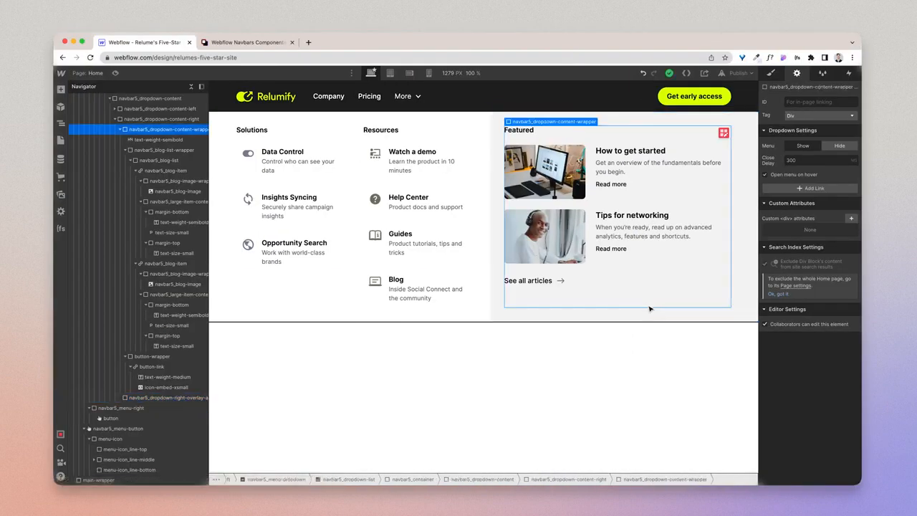
# - In Webflow, set the background colour of navbar5_dropdown-right-overlay-absolute behind the Featured section to #e9e9e9
pyautogui.click(649, 315)
pyautogui.click(771, 74)
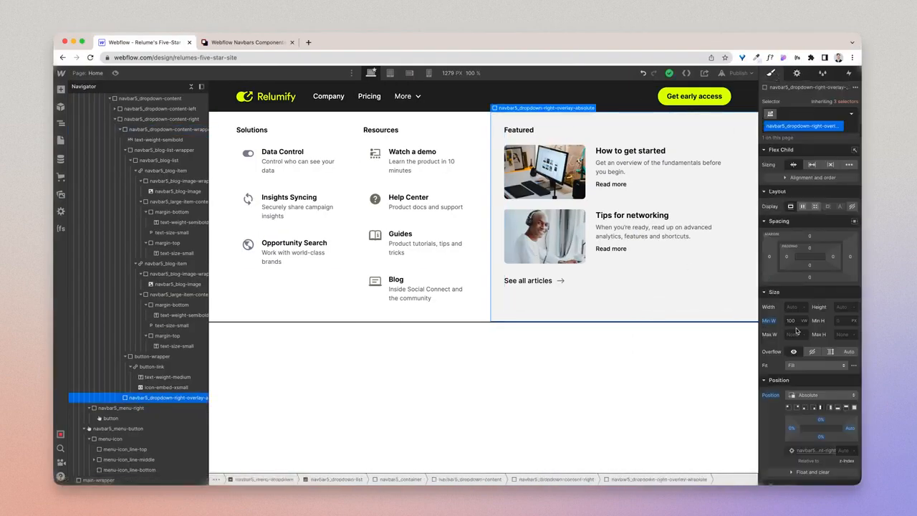
pyautogui.scroll(-5, 809, 286)
pyautogui.click(806, 256)
pyautogui.hotkey('ctrl', 'a')
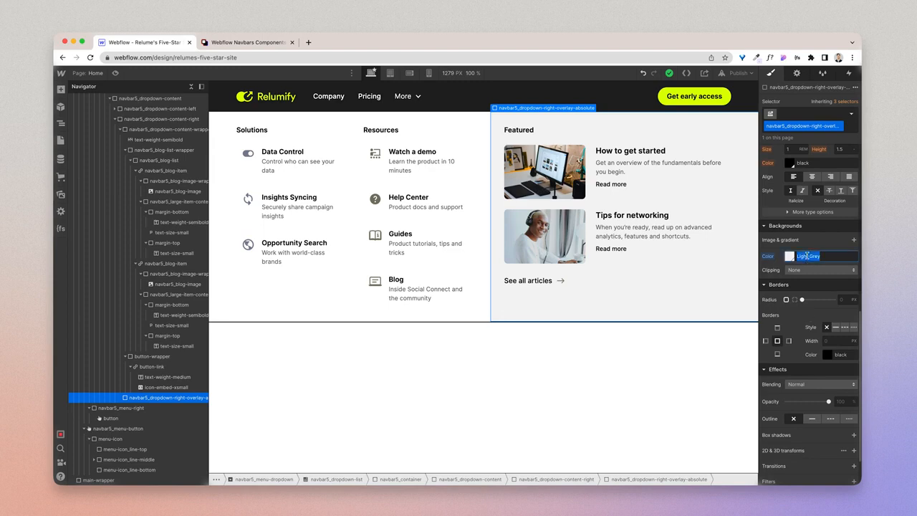
pyautogui.write('#e9e9e9')
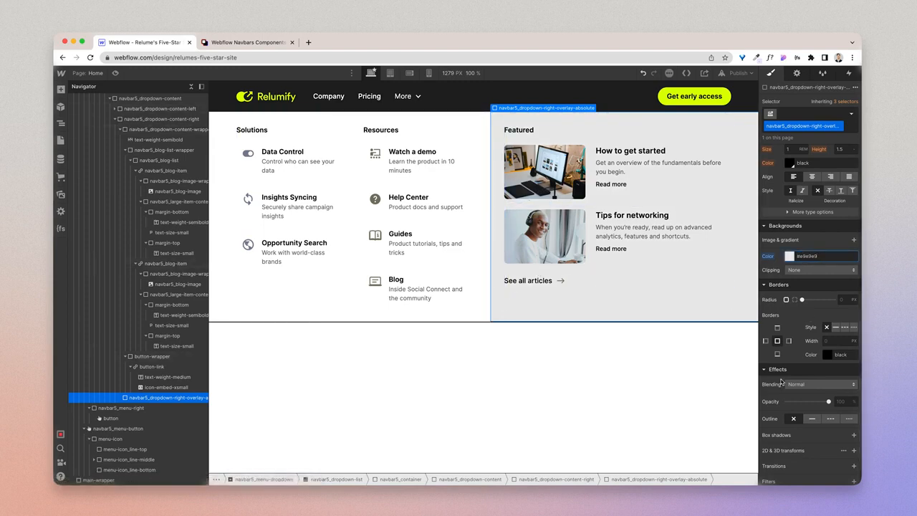
# - Add a solid 1 px black left border to the Featured overlay, then select navbar5_dropdown-list
pyautogui.click(767, 340)
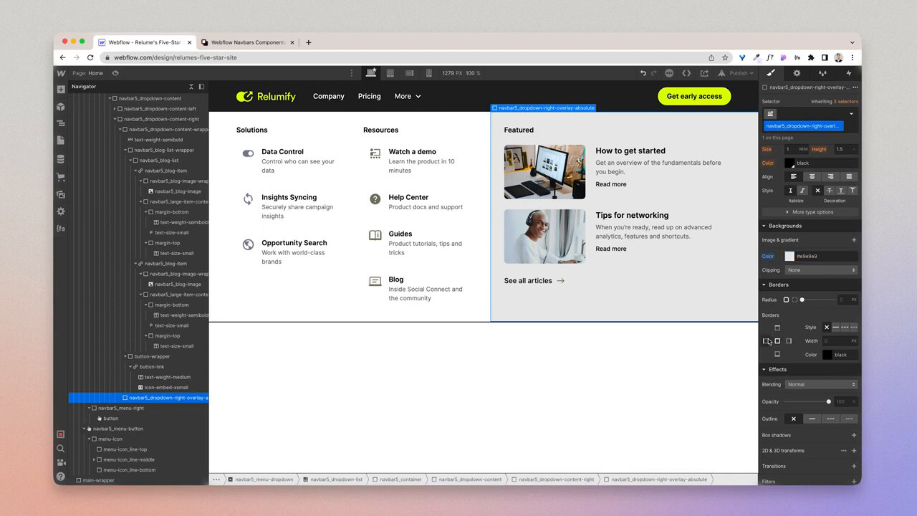
pyautogui.click(835, 328)
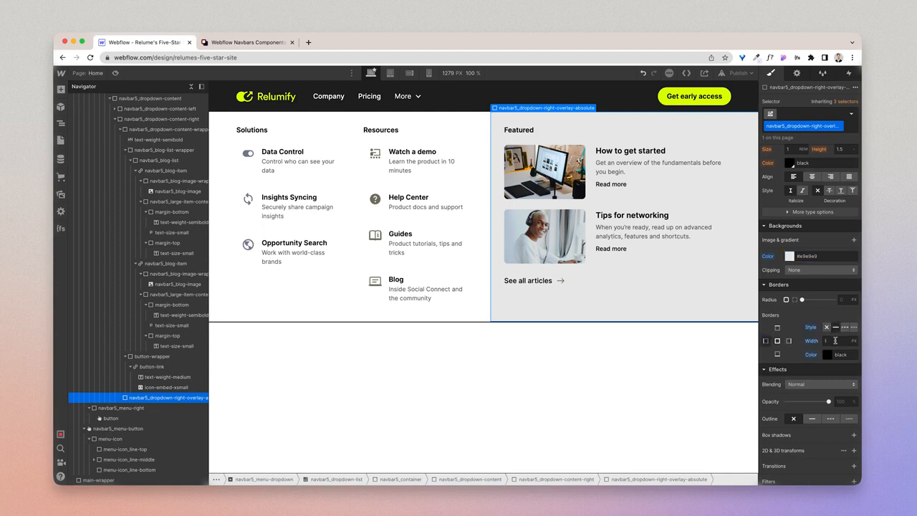
pyautogui.click(414, 261)
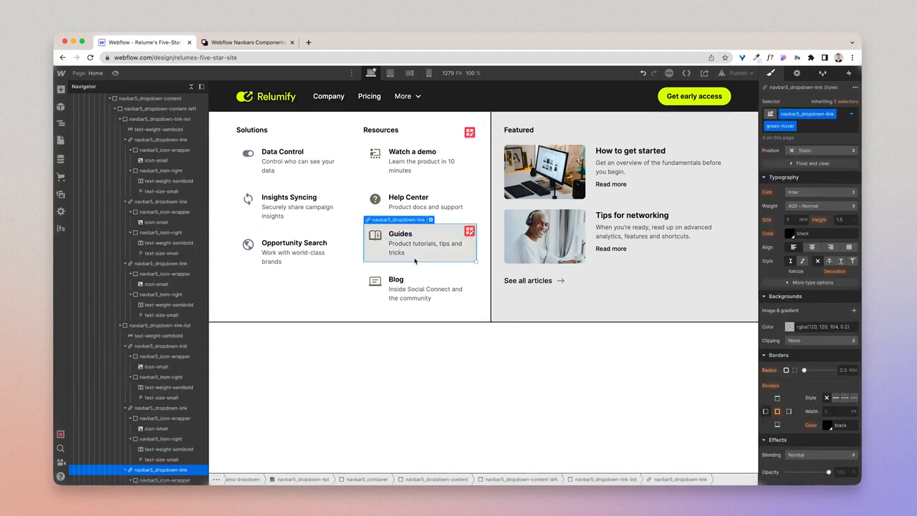
pyautogui.click(223, 136)
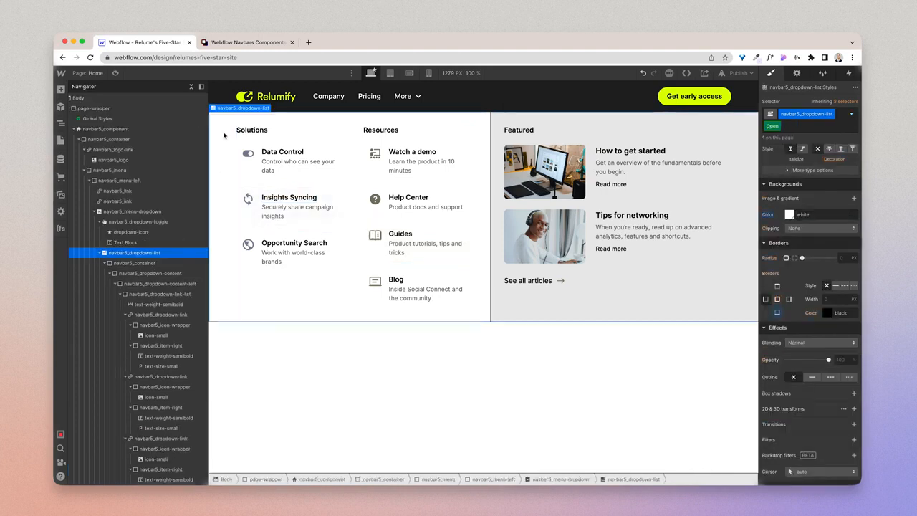
# - Preview the navbar and its More dropdown with the desktop canvas widened to 1728 px
pyautogui.click(115, 73)
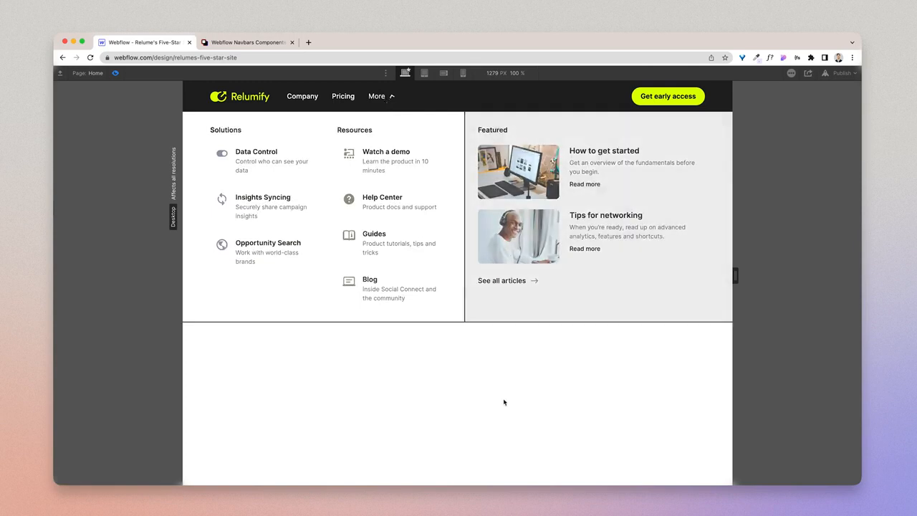
pyautogui.moveTo(736, 276); pyautogui.dragTo(834, 282)
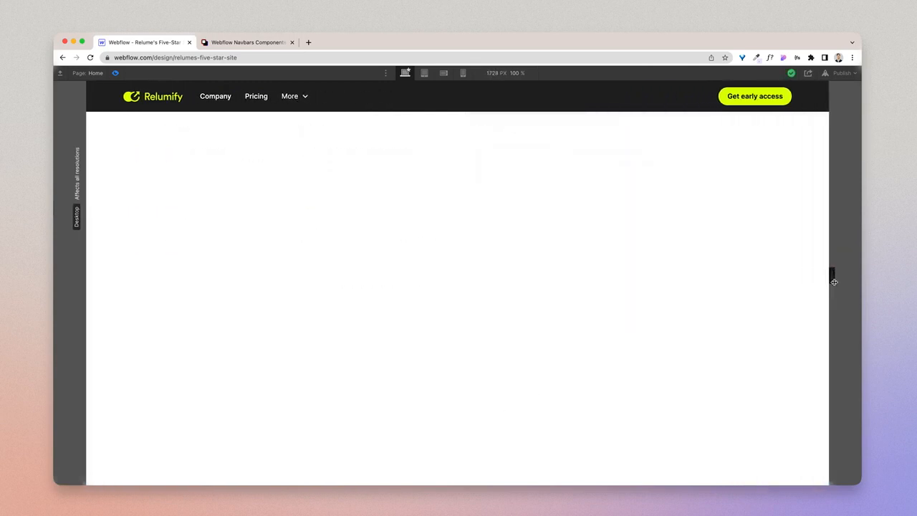
pyautogui.moveTo(303, 96)
# - Preview the navbar at the tablet breakpoint, opening and closing its hamburger menu
pyautogui.click(424, 72)
pyautogui.click(598, 97)
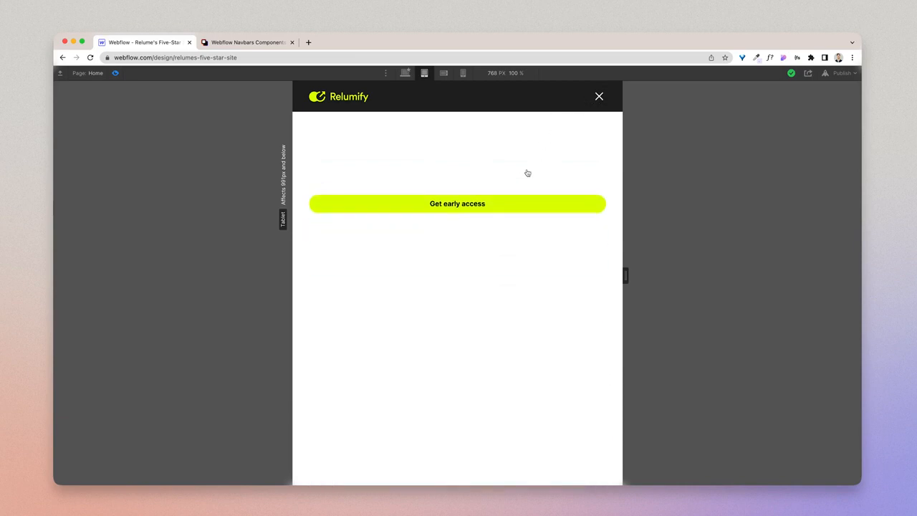
pyautogui.click(598, 97)
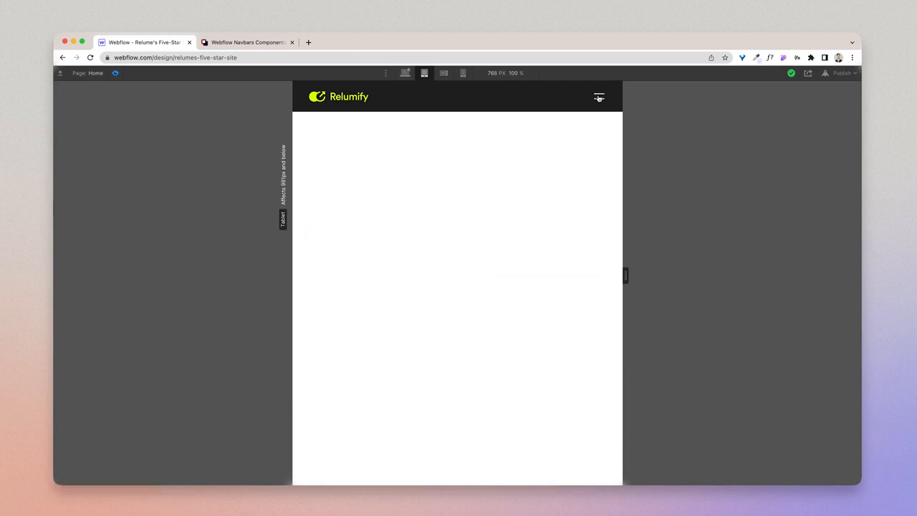
# - Leave the preview and set the navbar5_component menu to Show on the tablet breakpoint
pyautogui.click(116, 73)
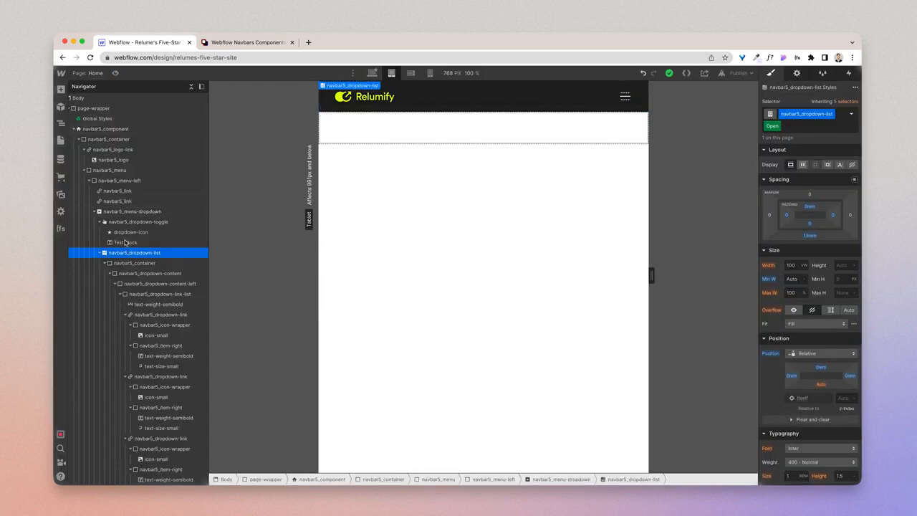
pyautogui.click(108, 129)
pyautogui.click(795, 74)
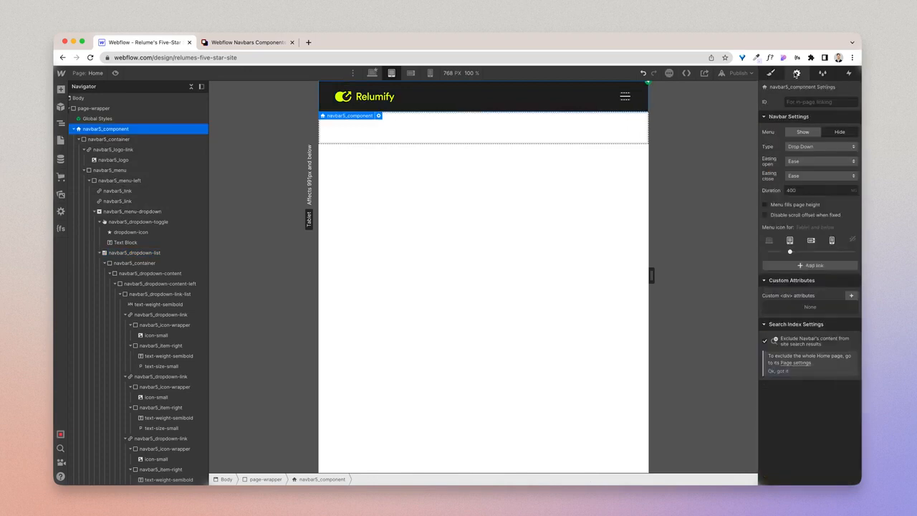
pyautogui.click(802, 132)
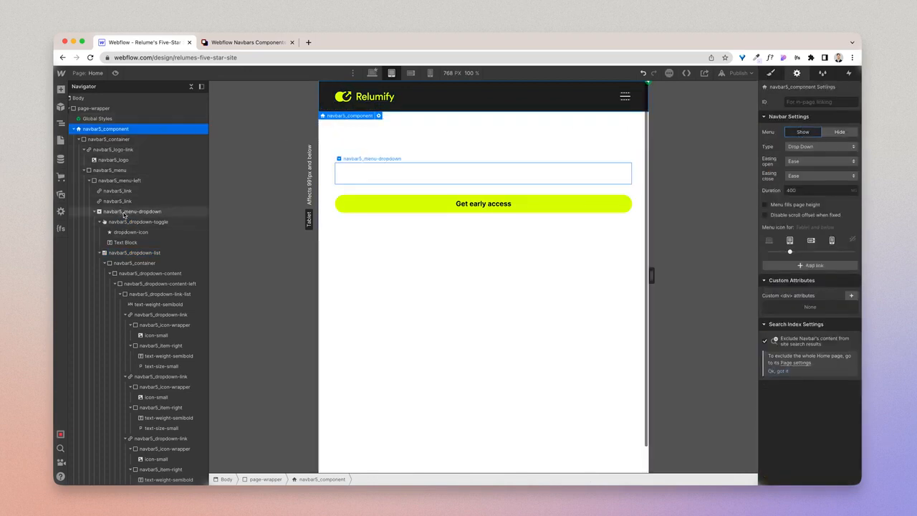
# - Set the navbar5_menu-left text color to Black on the tablet breakpoint
pyautogui.click(126, 180)
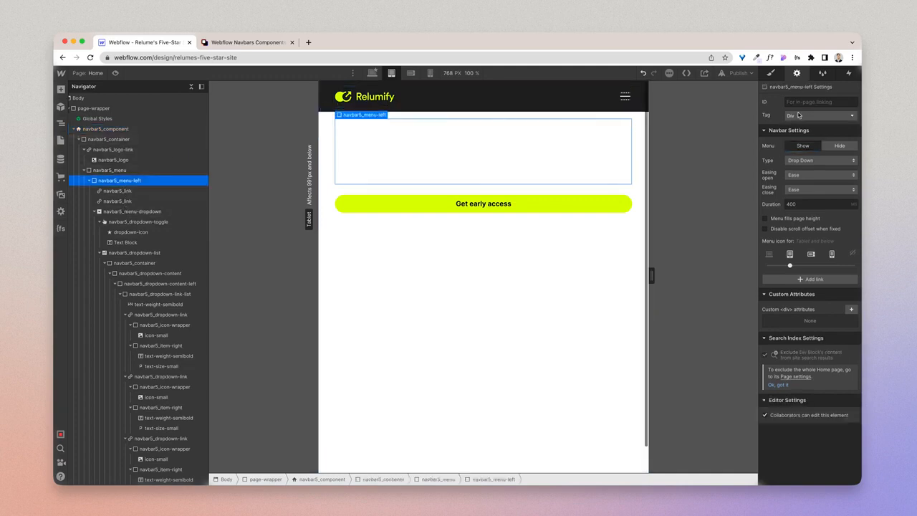
pyautogui.click(771, 73)
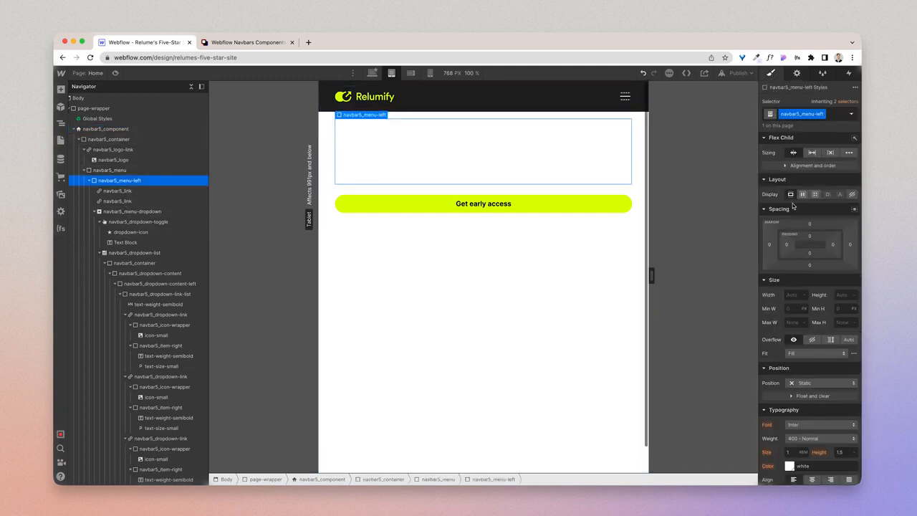
pyautogui.scroll(-1, 787, 240)
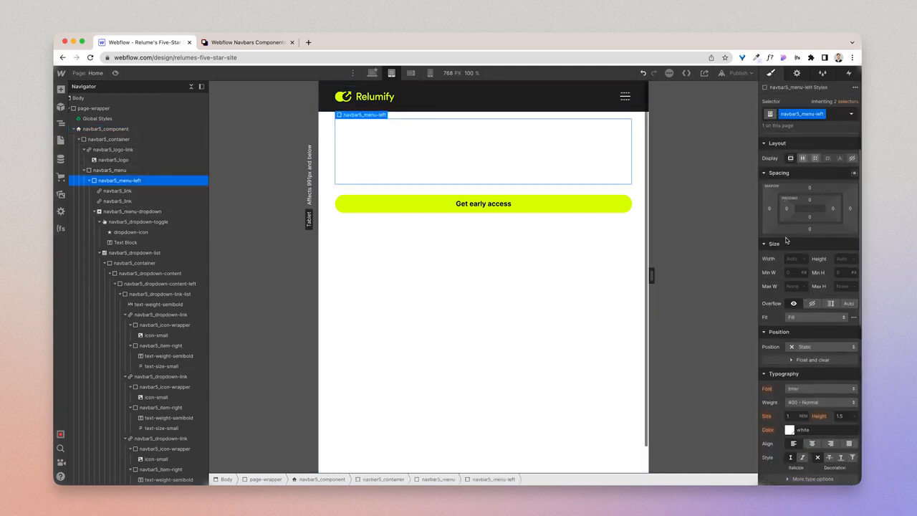
pyautogui.click(790, 431)
pyautogui.click(778, 397)
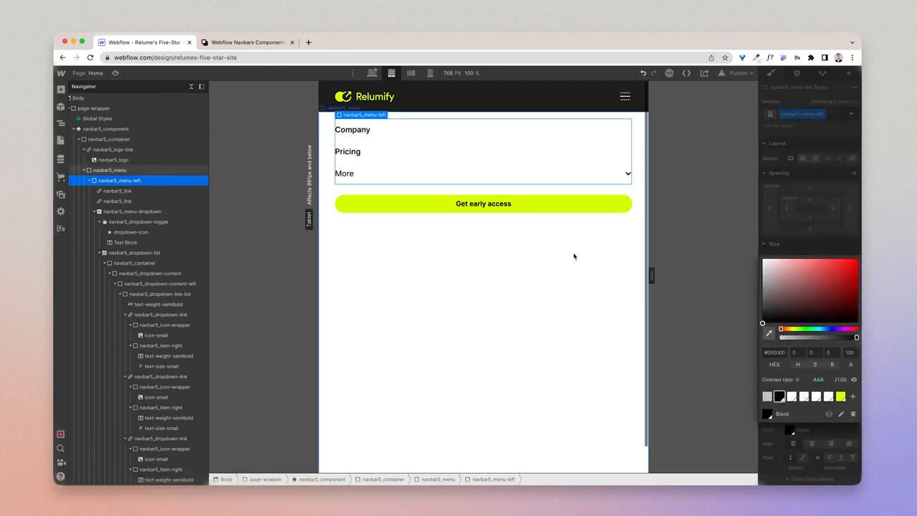
# - Preview the tablet menu with the More dropdown expanded, checking its links and Featured panel, and collapse the dropdown
pyautogui.click(557, 181)
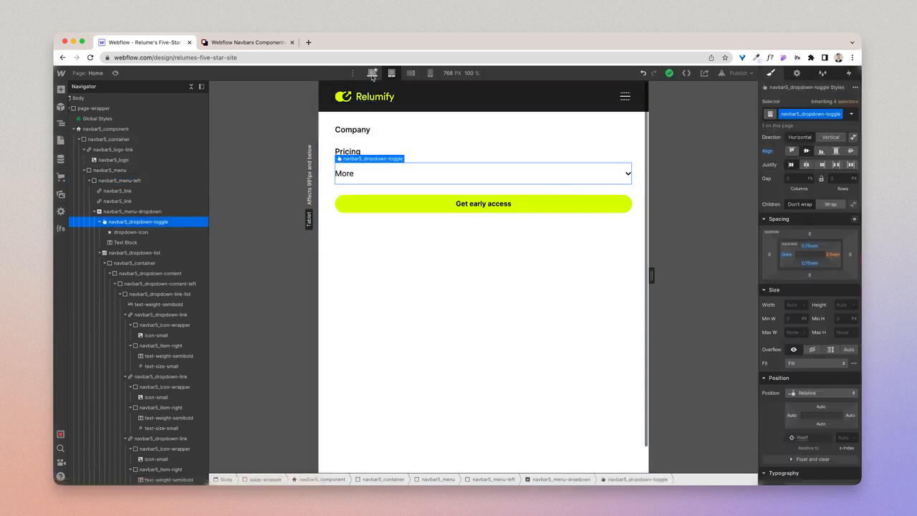
pyautogui.click(587, 176)
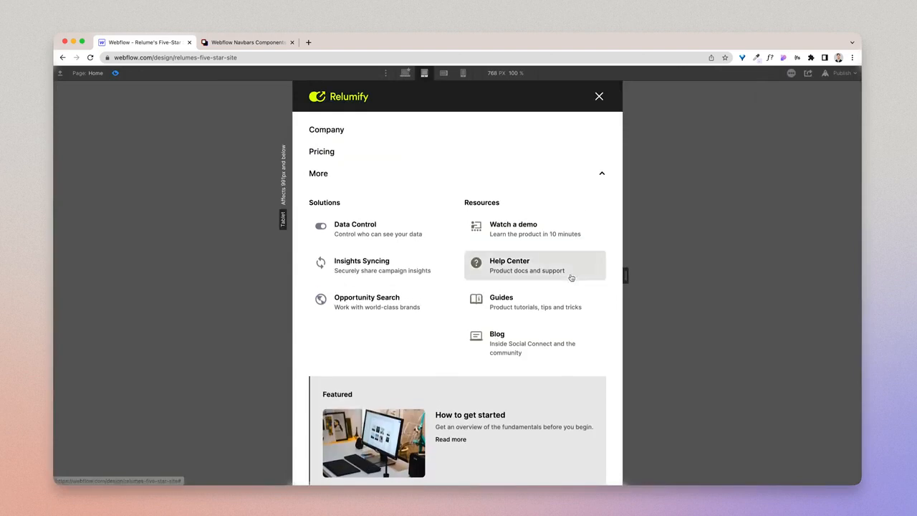
pyautogui.scroll(-5, 568, 274)
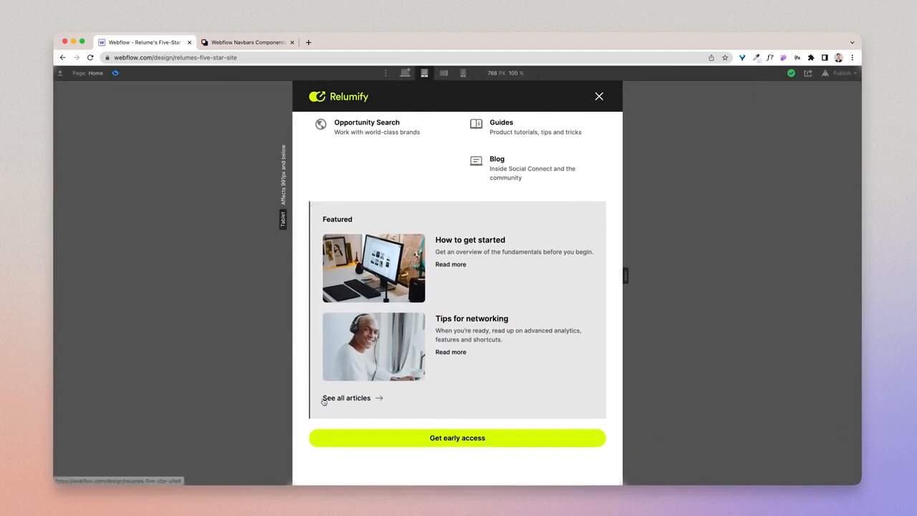
pyautogui.scroll(5, 565, 323)
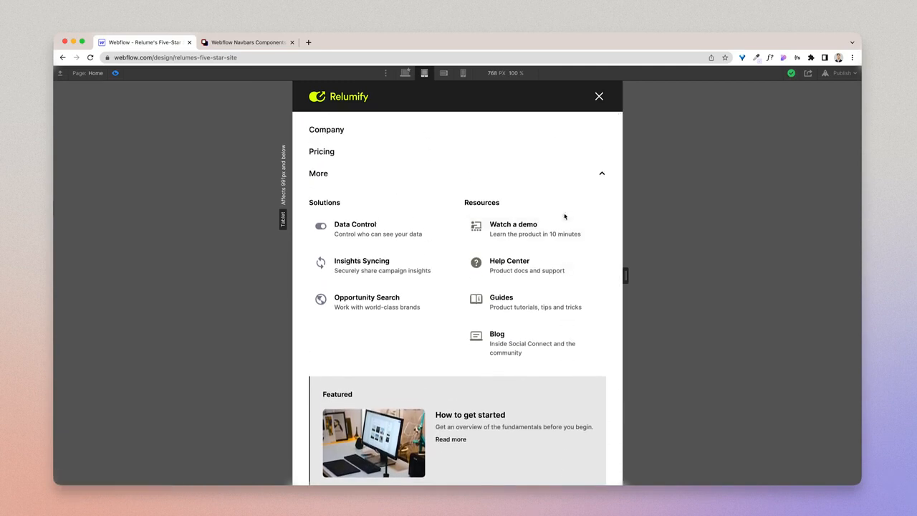
pyautogui.scroll(-2, 554, 331)
pyautogui.scroll(-2, 553, 331)
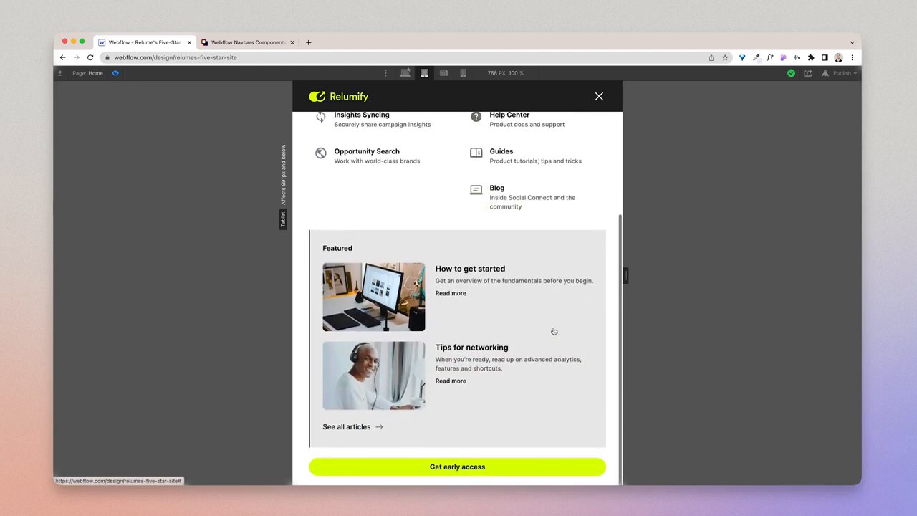
pyautogui.scroll(4, 553, 331)
pyautogui.click(495, 171)
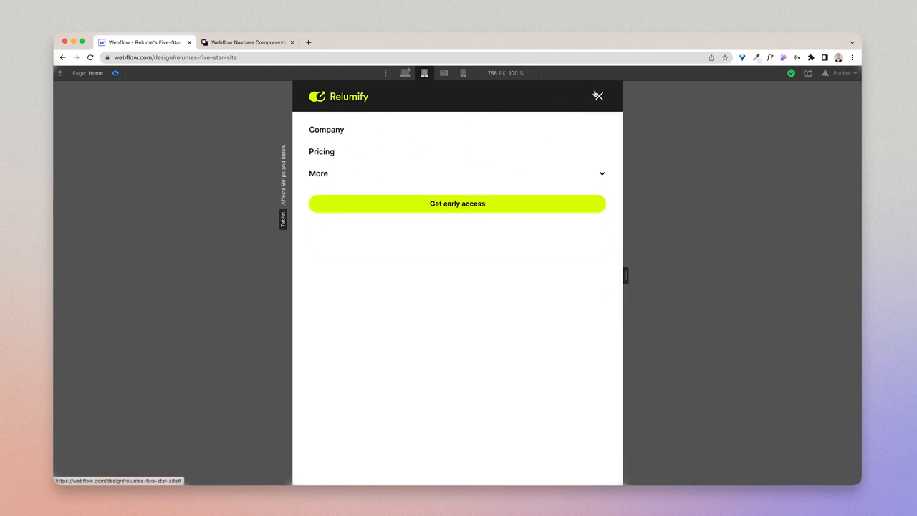
# - Preview the navbar menu and More dropdown at the 568 px mobile landscape breakpoint, and return to the desktop breakpoint outside preview
pyautogui.click(443, 72)
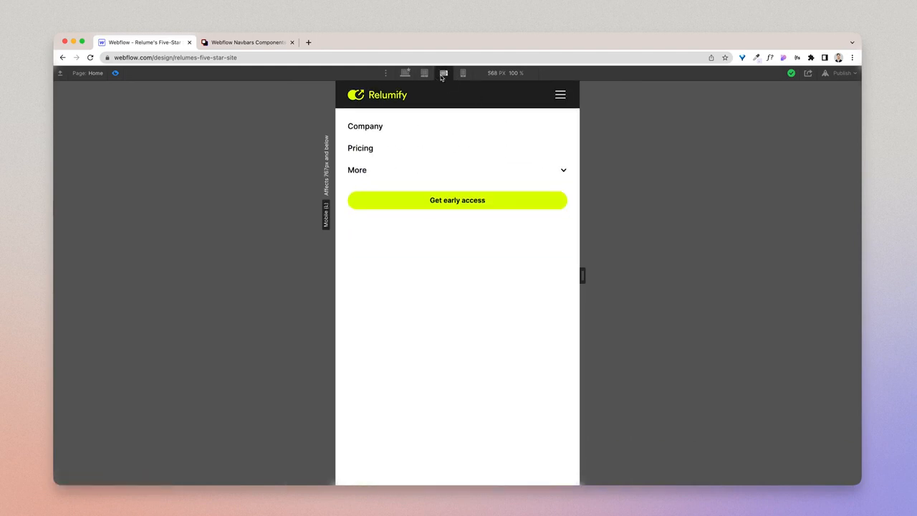
pyautogui.click(558, 95)
pyautogui.click(559, 95)
pyautogui.click(546, 171)
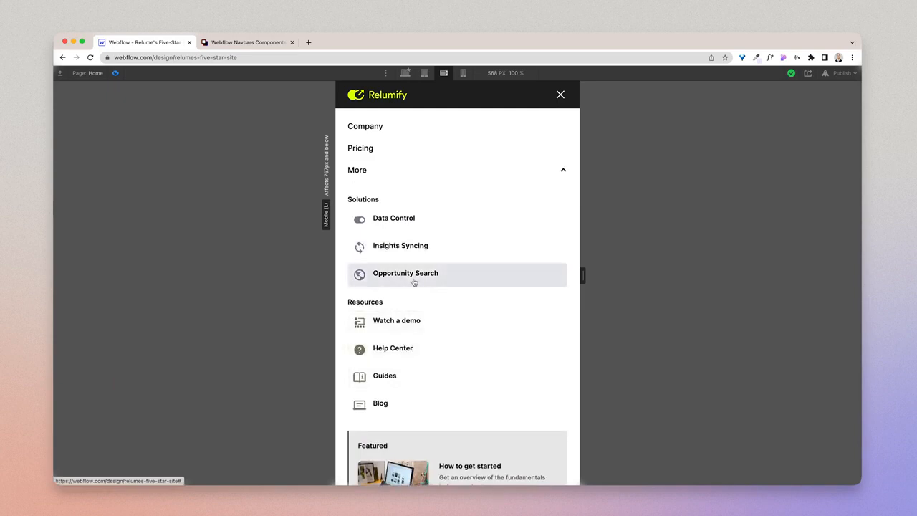
pyautogui.click(434, 175)
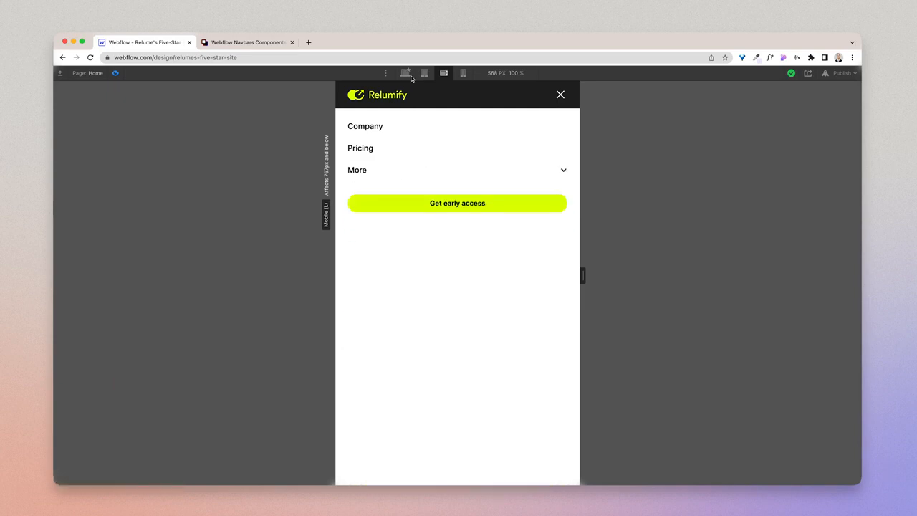
pyautogui.click(406, 73)
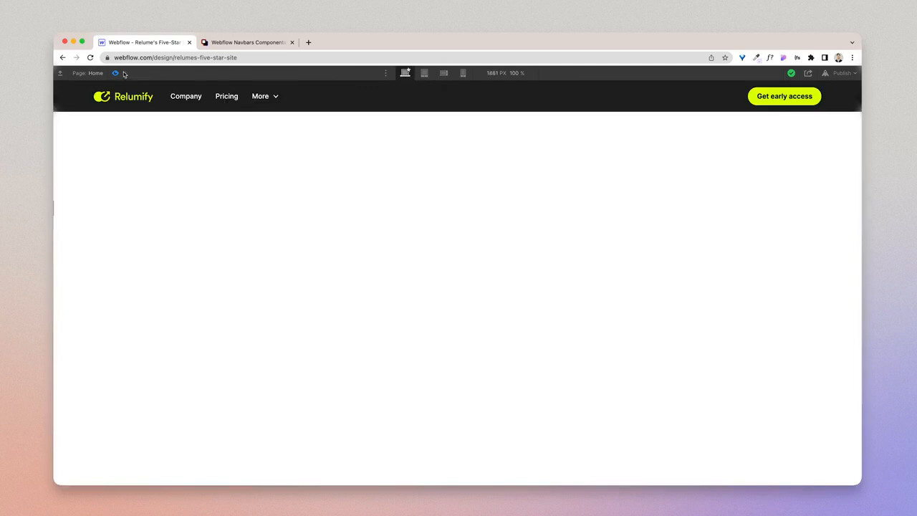
pyautogui.press('super+shift+p')
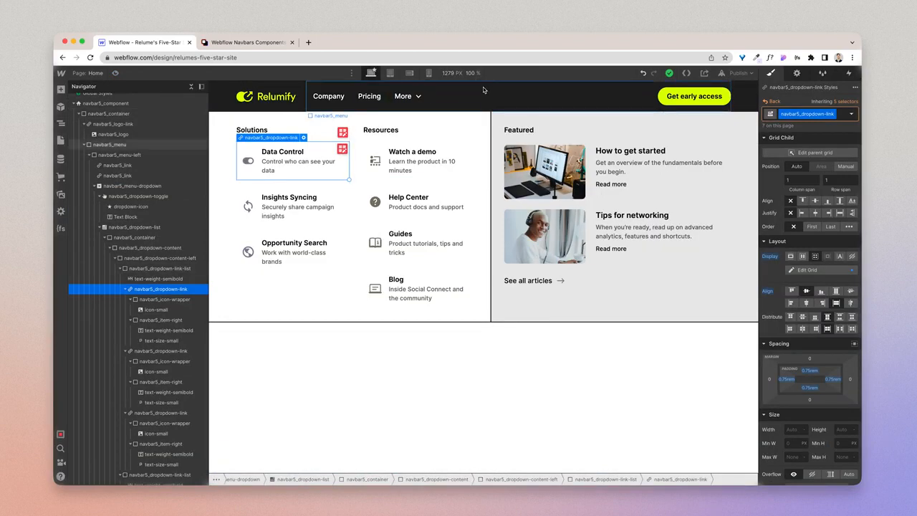
# - Collapse navbar5_component in the element tree and add a Div Block inside main-wrapper
pyautogui.click(233, 91)
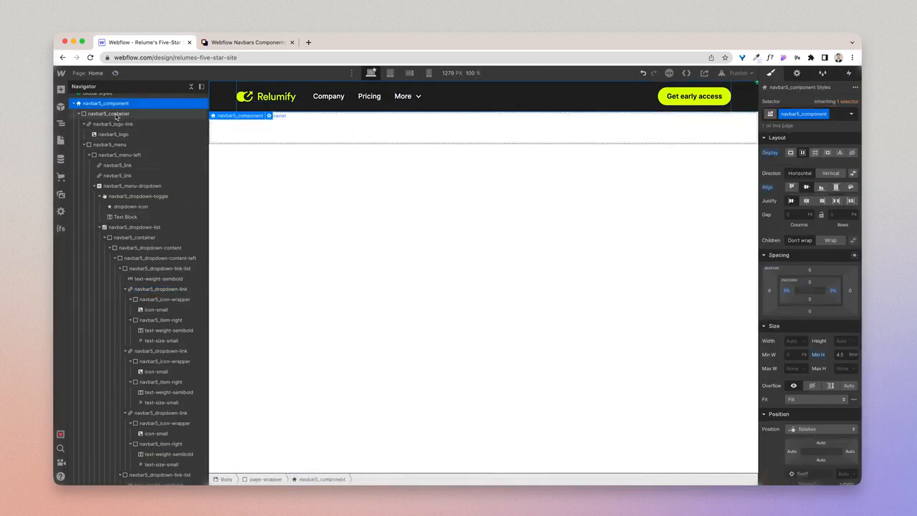
pyautogui.click(78, 113)
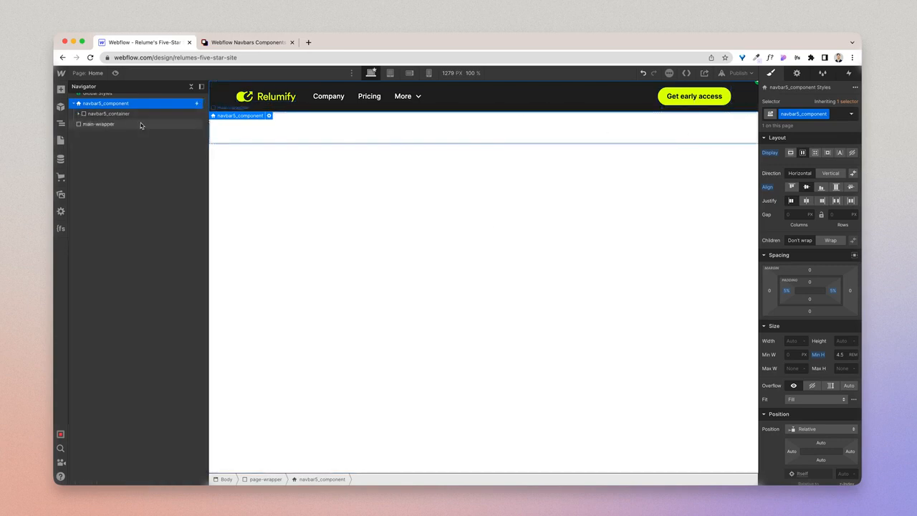
pyautogui.click(74, 103)
pyautogui.click(92, 114)
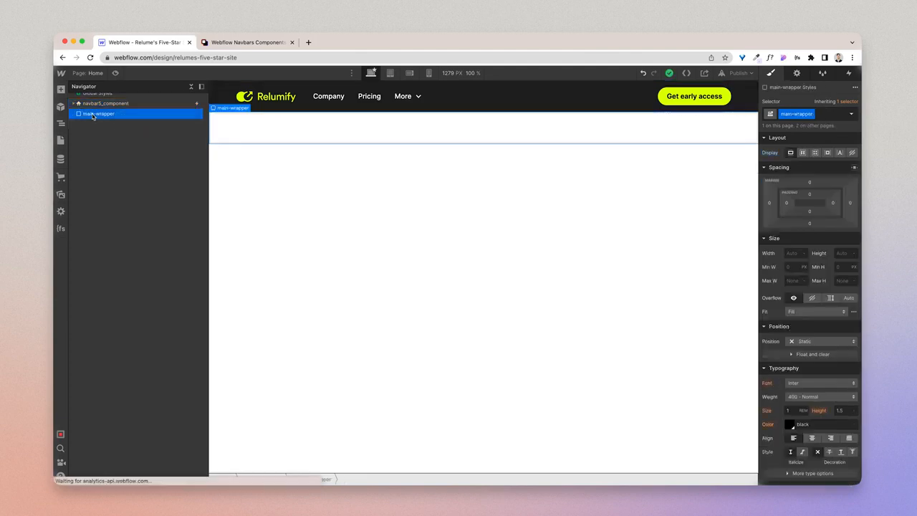
pyautogui.press('super+k')
pyautogui.write('div')
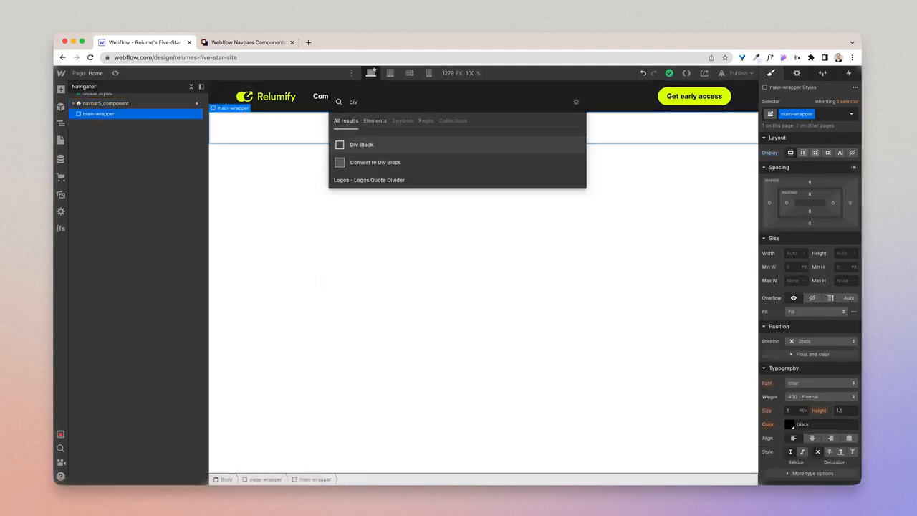
pyautogui.press('Return')
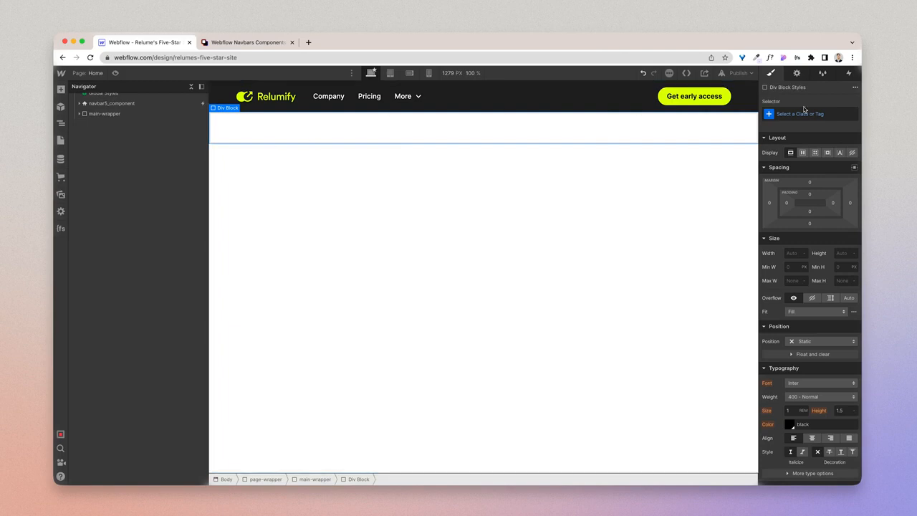
# - Give the new Div Block the class 300vh and set its height to 300 vh
pyautogui.click(809, 114)
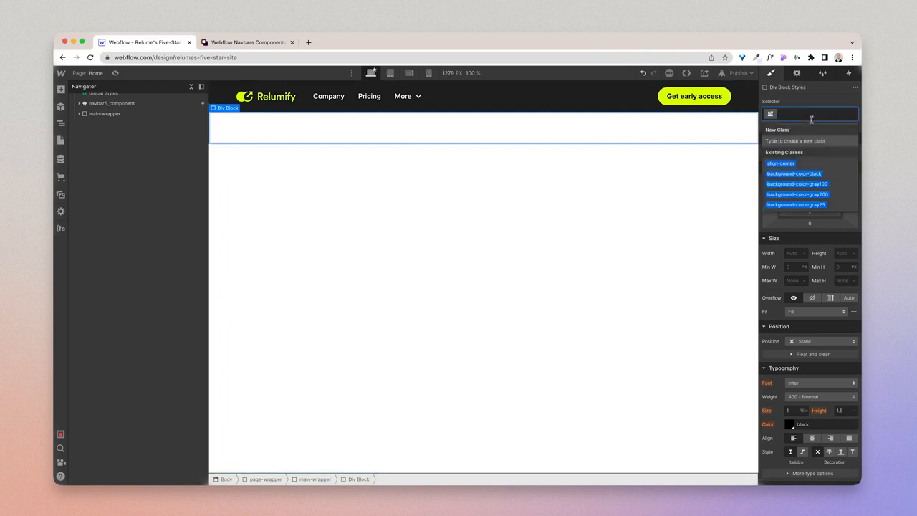
pyautogui.write('300vh')
pyautogui.press('Return')
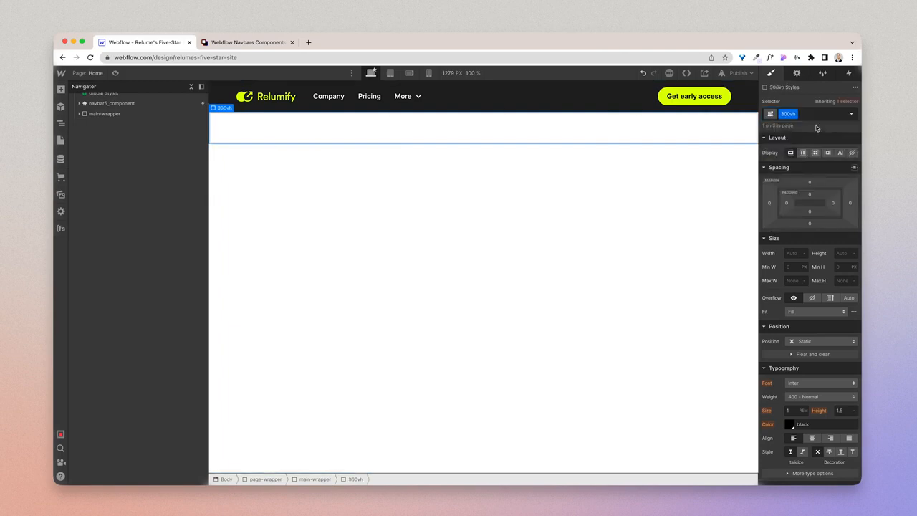
pyautogui.click(840, 254)
pyautogui.press('Return')
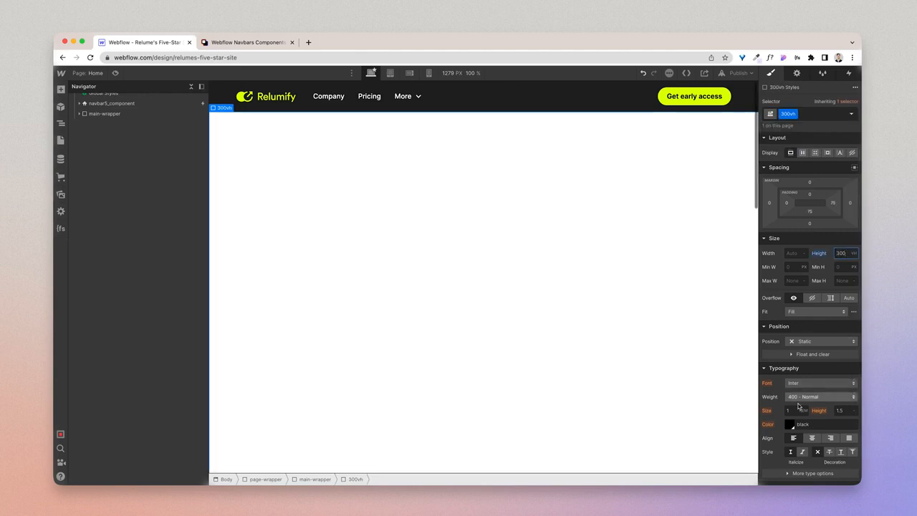
# - Check the Home frame's fill in Figma and set the 300vh block's background color to #e9e9e9 in Webflow
pyautogui.scroll(-5, 809, 308)
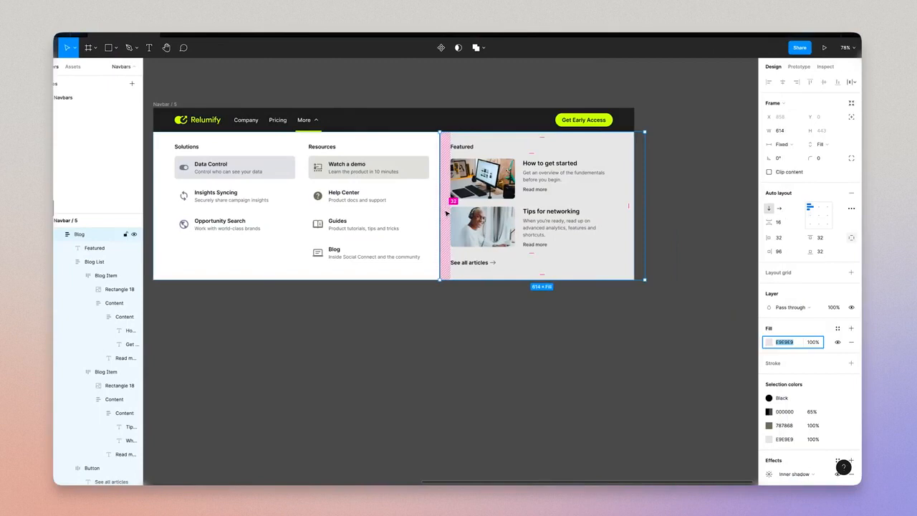
pyautogui.hscroll(-8, 446, 214)
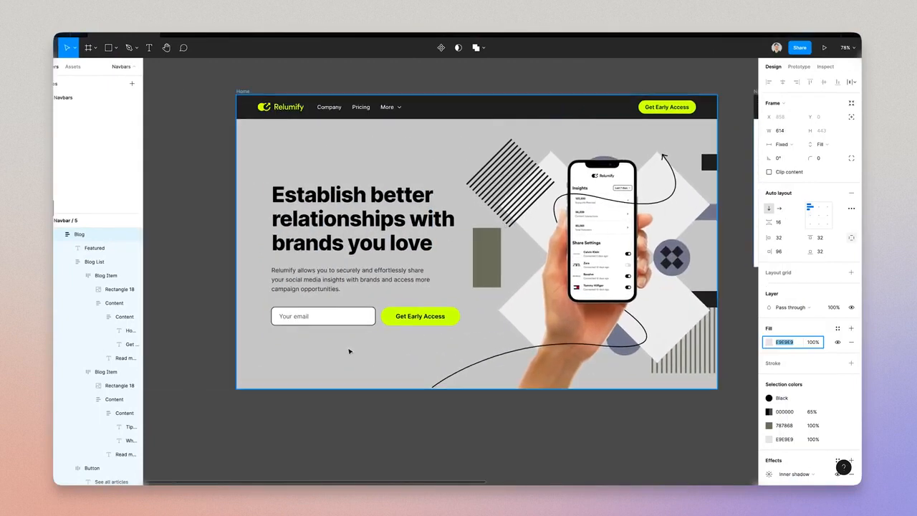
pyautogui.click(350, 351)
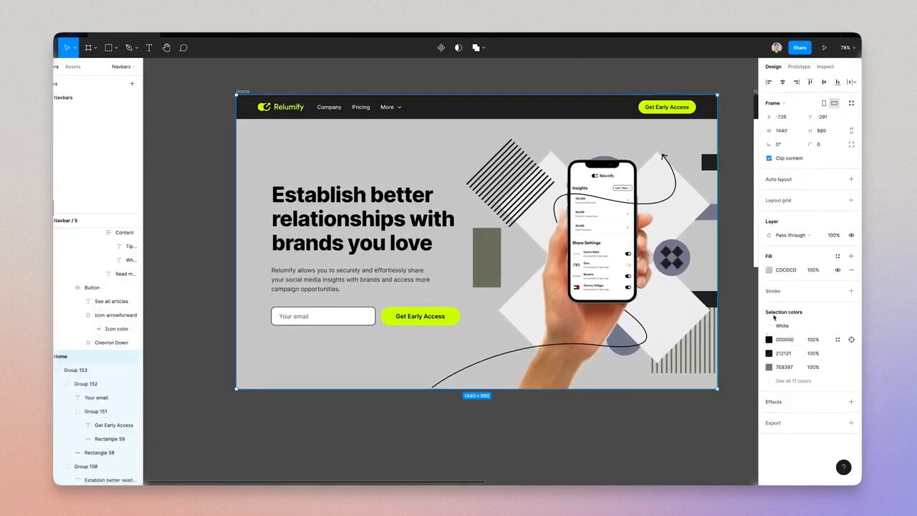
pyautogui.hscroll(-5, 636, 315)
pyautogui.hscroll(-5, 635, 315)
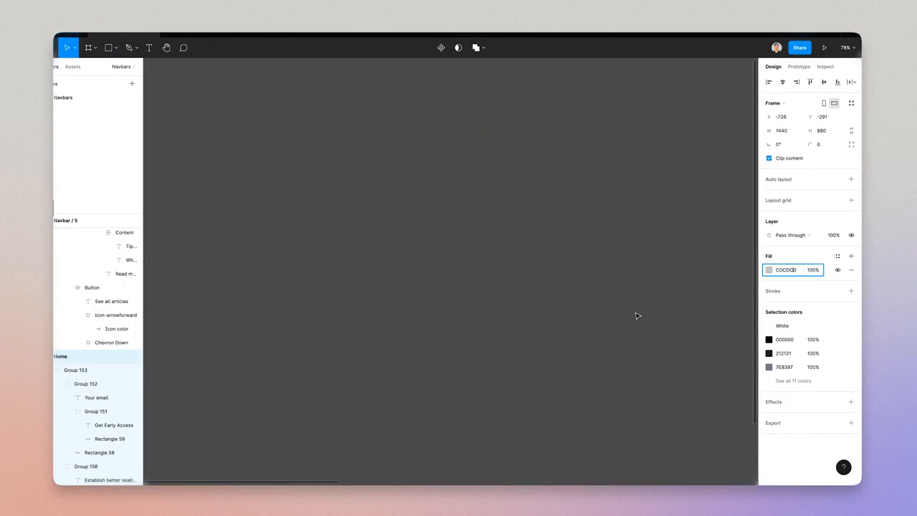
pyautogui.press('super+Tab')
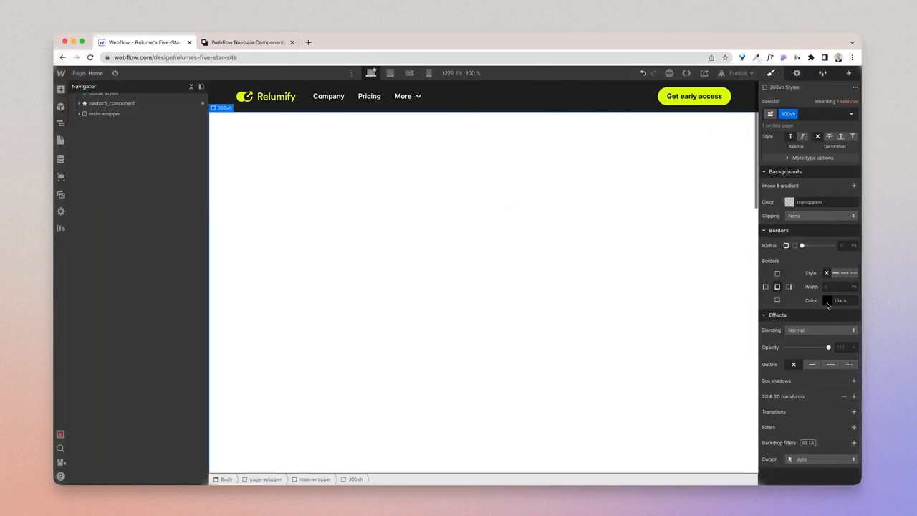
pyautogui.click(817, 200)
pyautogui.press('super+v')
pyautogui.press('Return')
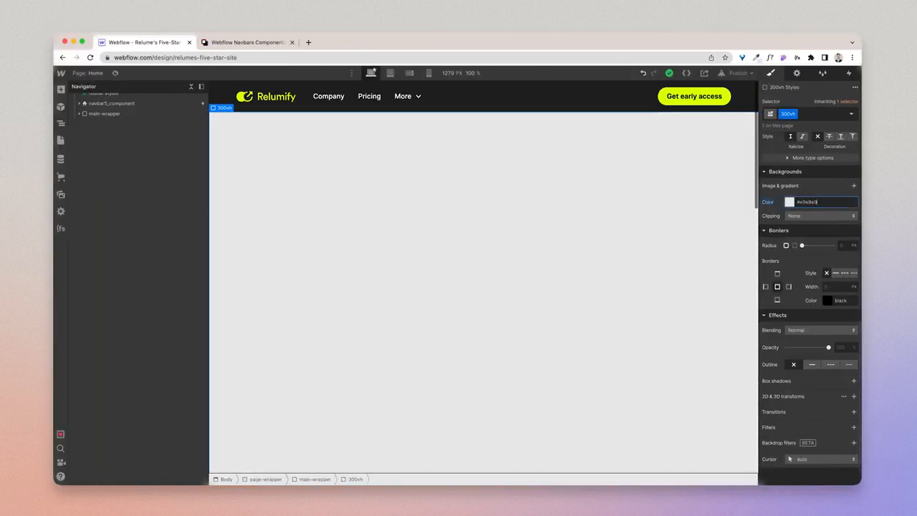
# - Preview the desktop page and scroll down and back up to check how the navbar behaves
pyautogui.click(117, 73)
pyautogui.scroll(-5, 550, 309)
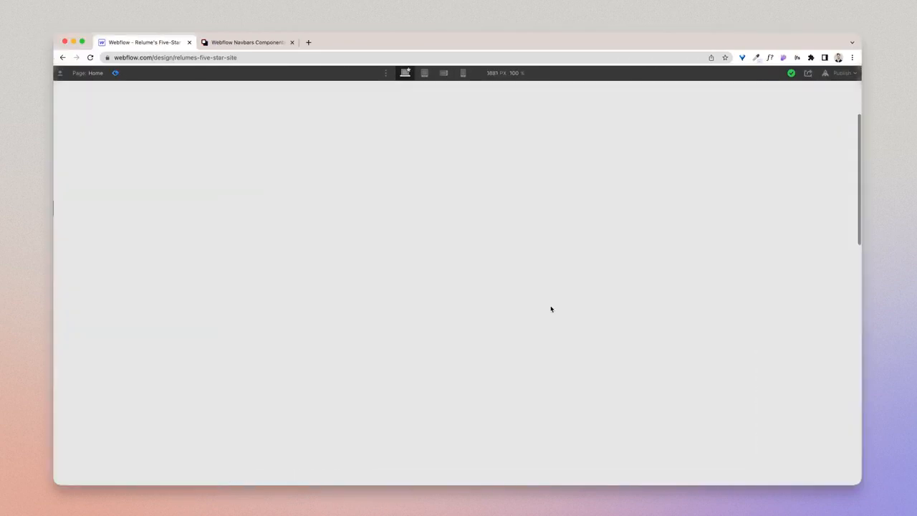
pyautogui.scroll(5, 550, 308)
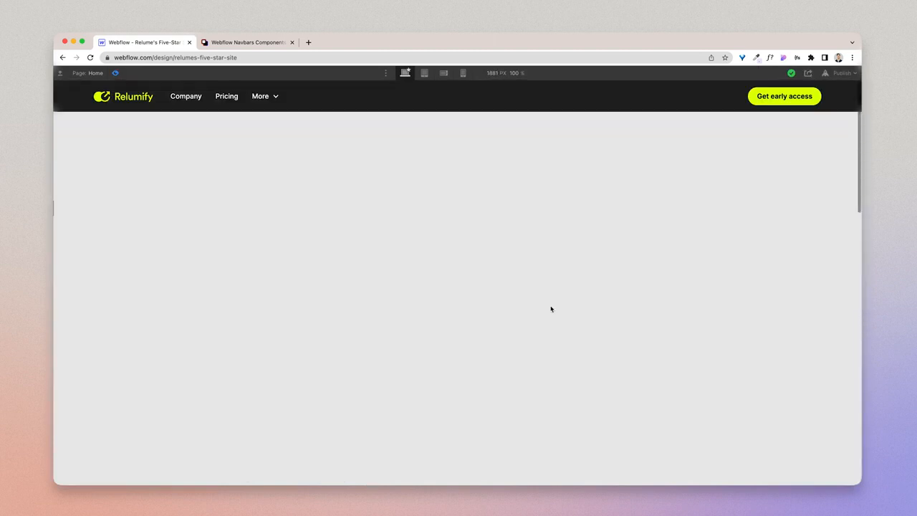
pyautogui.click(115, 73)
# - Set navbar5_component's position to Fixed with the Top preset
pyautogui.click(212, 95)
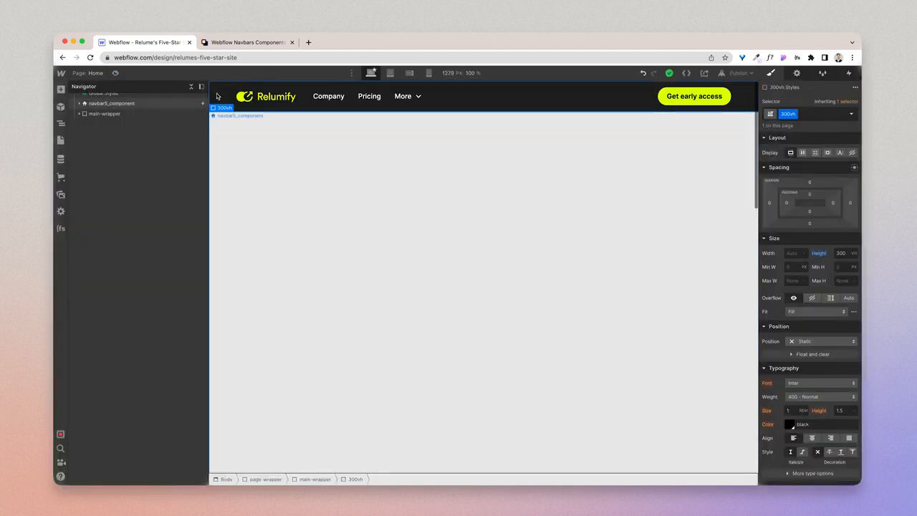
pyautogui.scroll(-1, 806, 364)
pyautogui.scroll(-4, 806, 364)
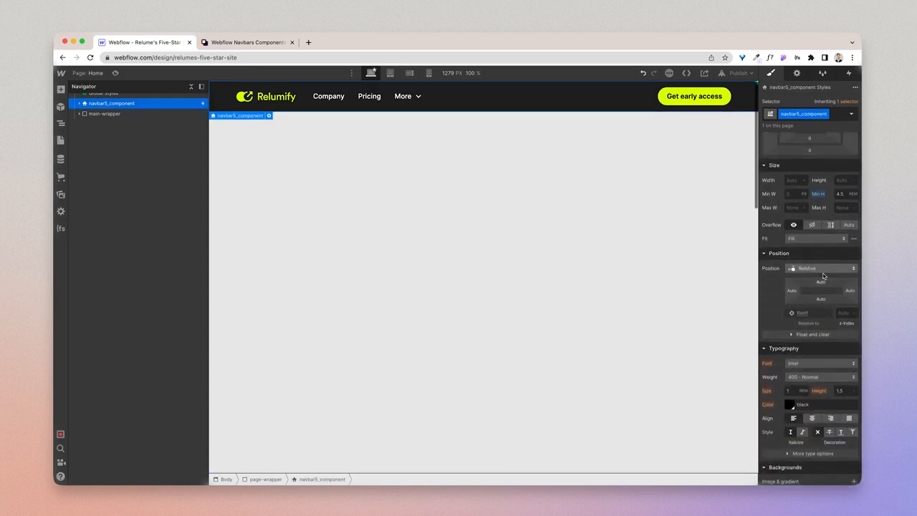
pyautogui.click(824, 271)
pyautogui.click(819, 292)
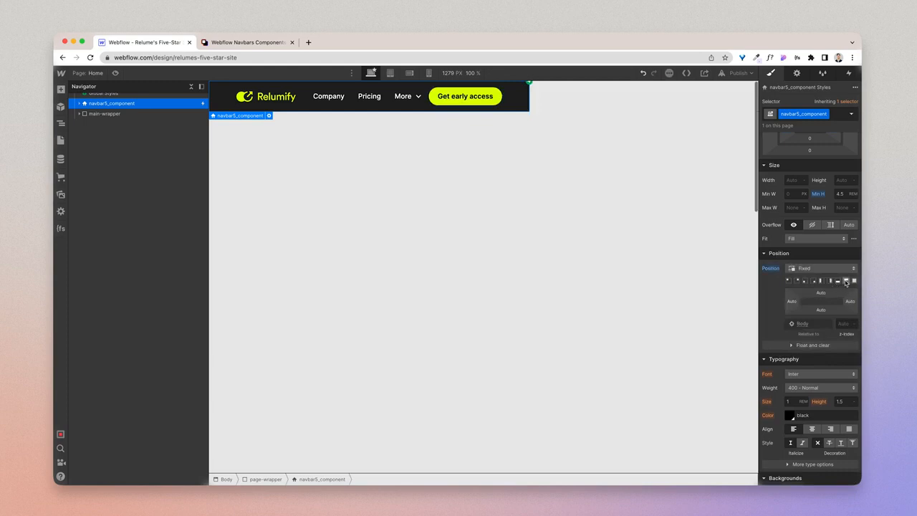
pyautogui.click(845, 281)
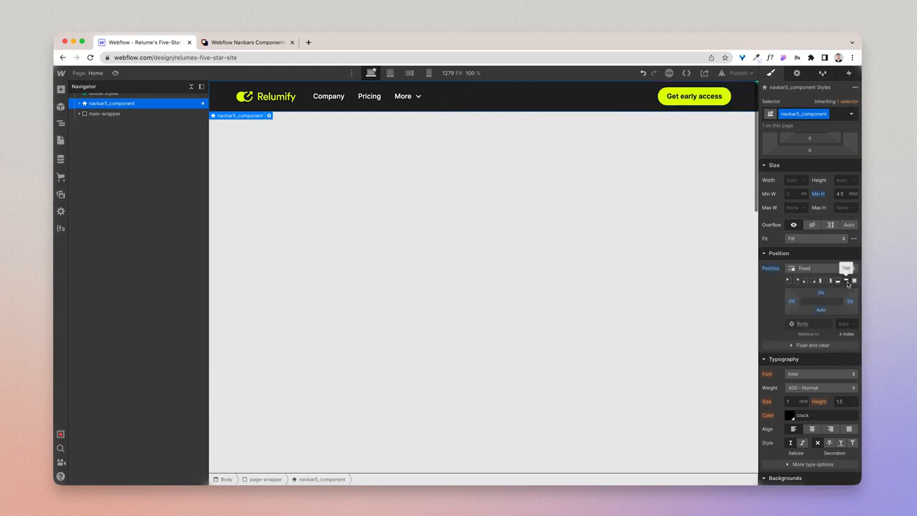
# - Preview the fixed navbar while scrolling the page to its end and back, and leave the preview
pyautogui.click(135, 73)
pyautogui.scroll(-15, 465, 241)
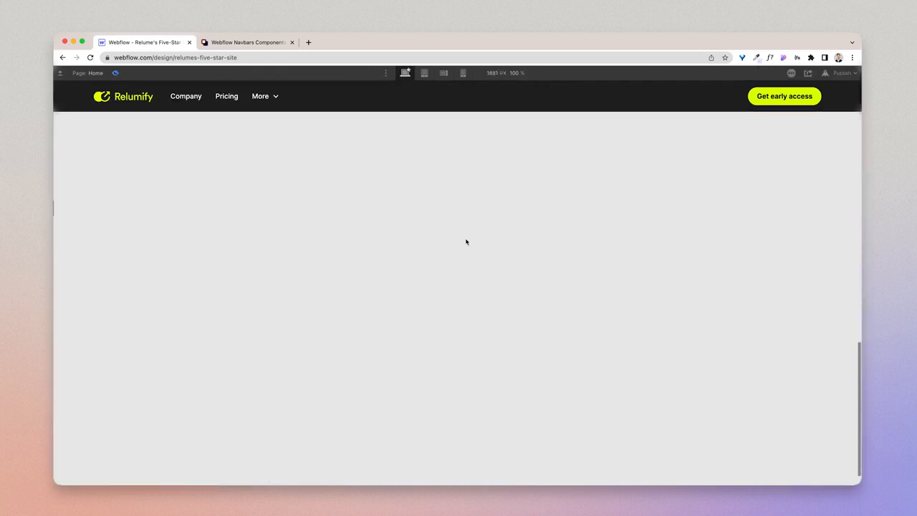
pyautogui.scroll(15, 465, 241)
pyautogui.scroll(-10, 465, 242)
pyautogui.scroll(10, 466, 241)
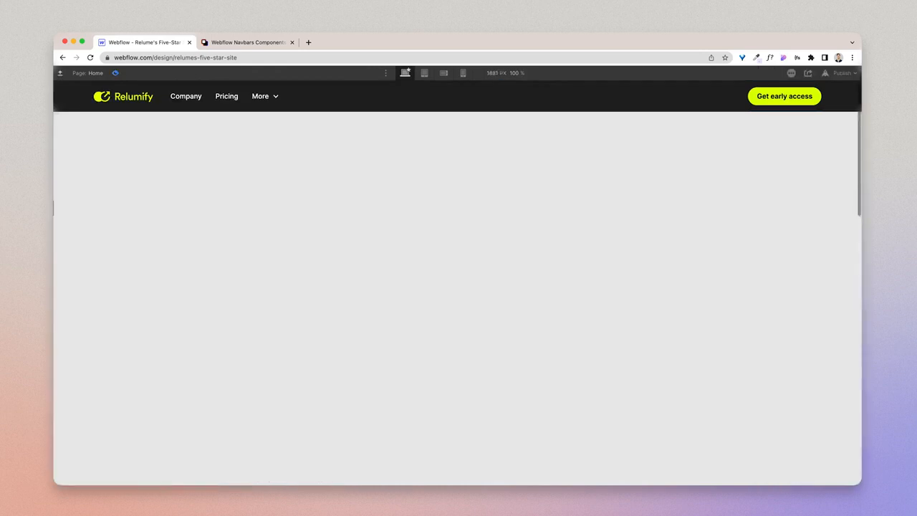
pyautogui.press('super+shift+p')
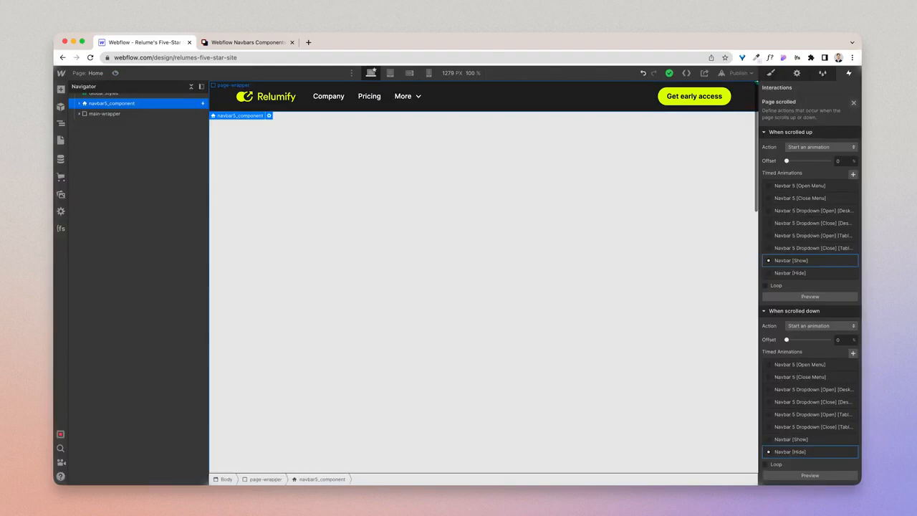